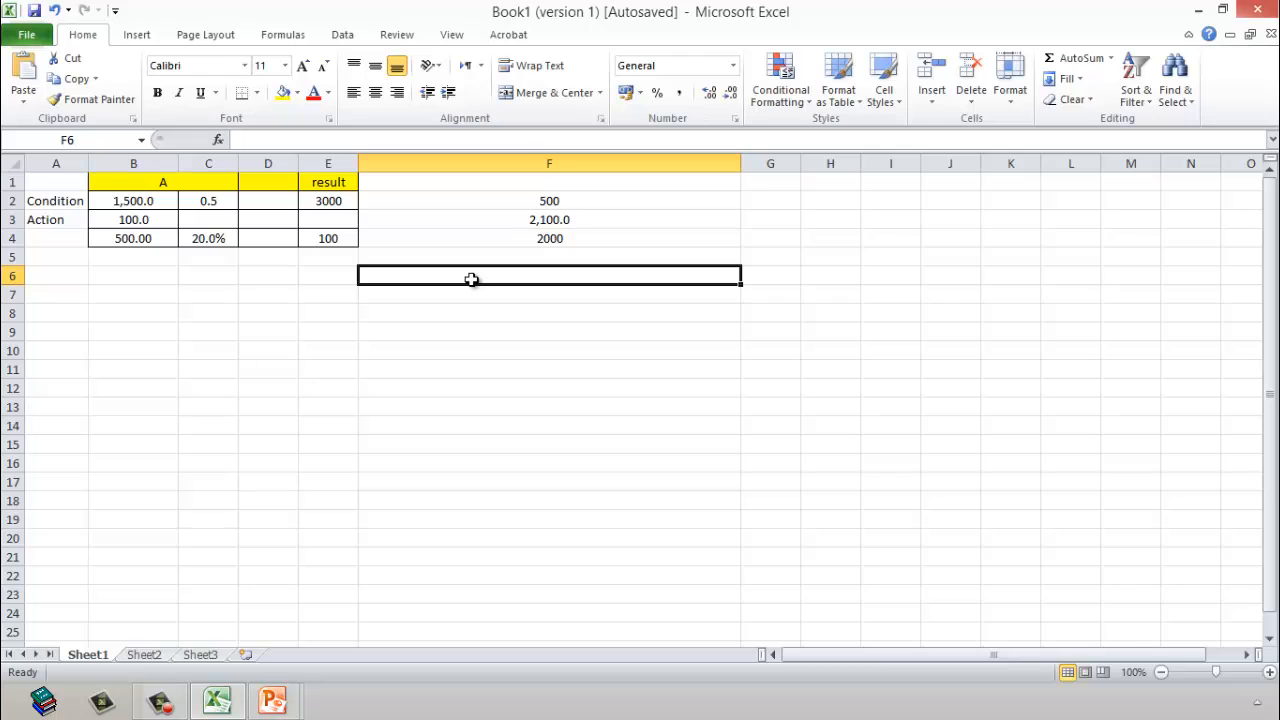
Enter a SUMIF formula in cell F6 with range B2:B4, criteria F2 and sum range C2:C4.
text(=sumi)
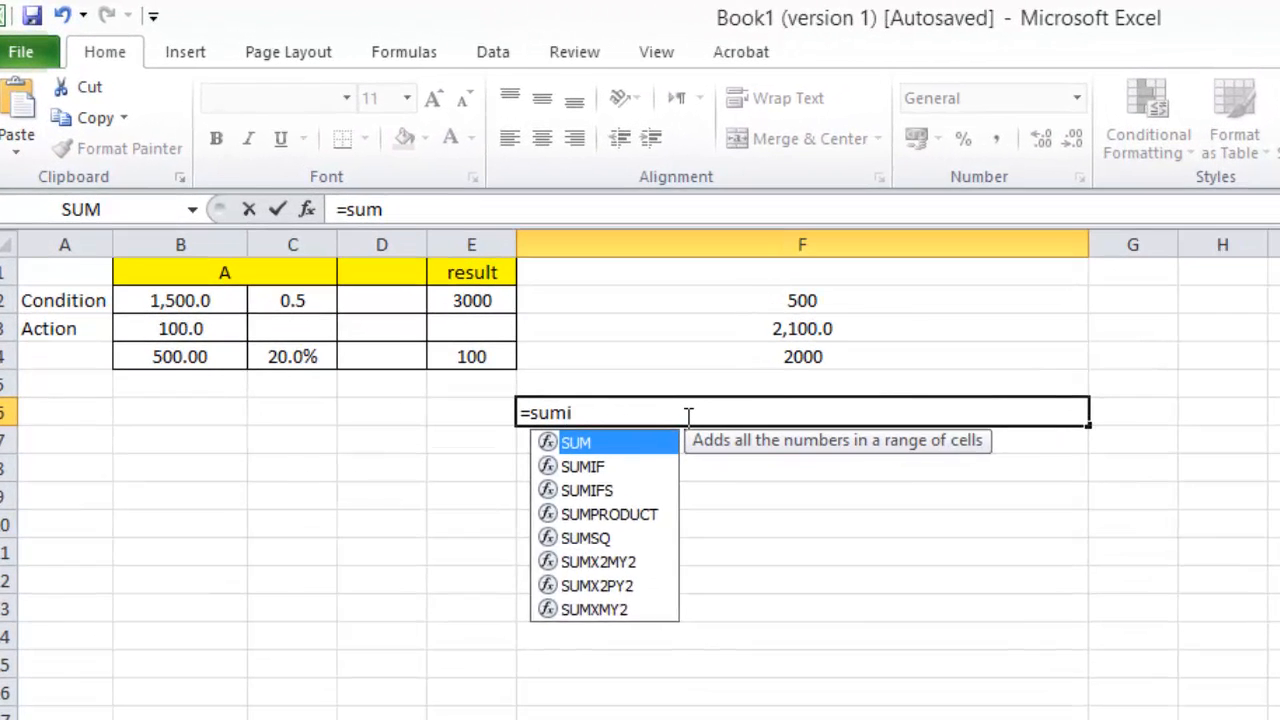
text(f)
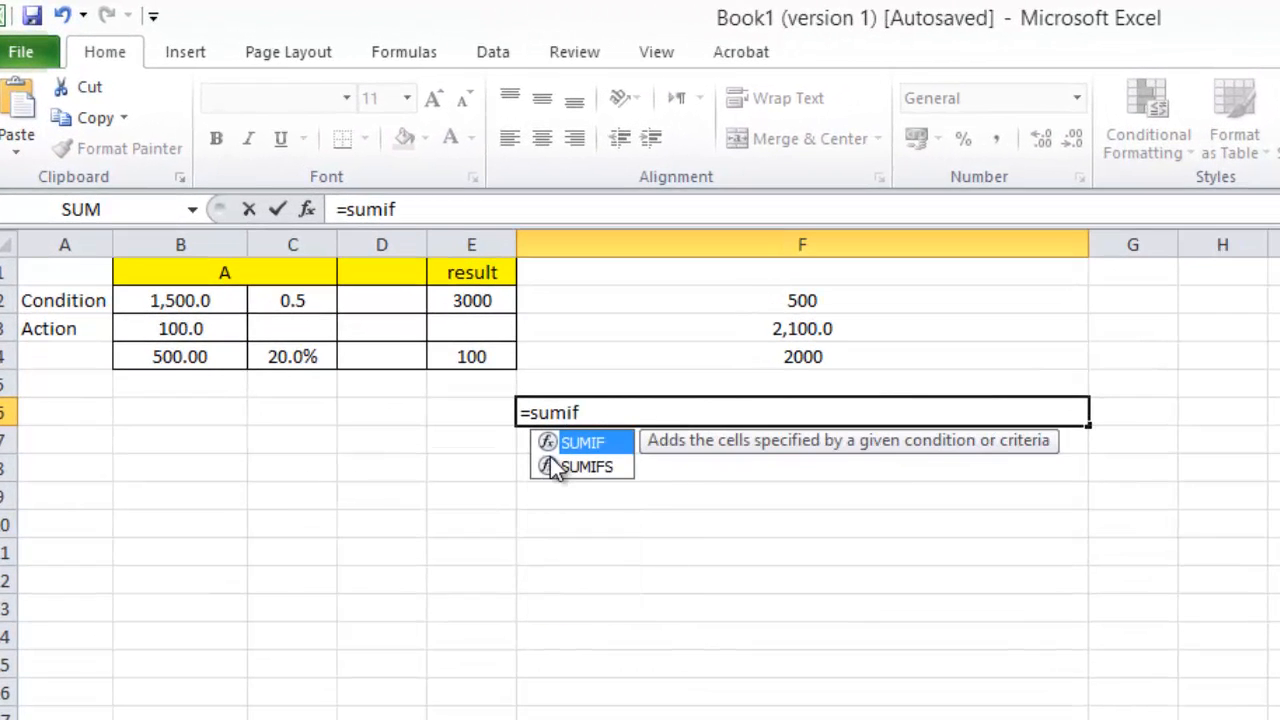
double_click(578, 442)
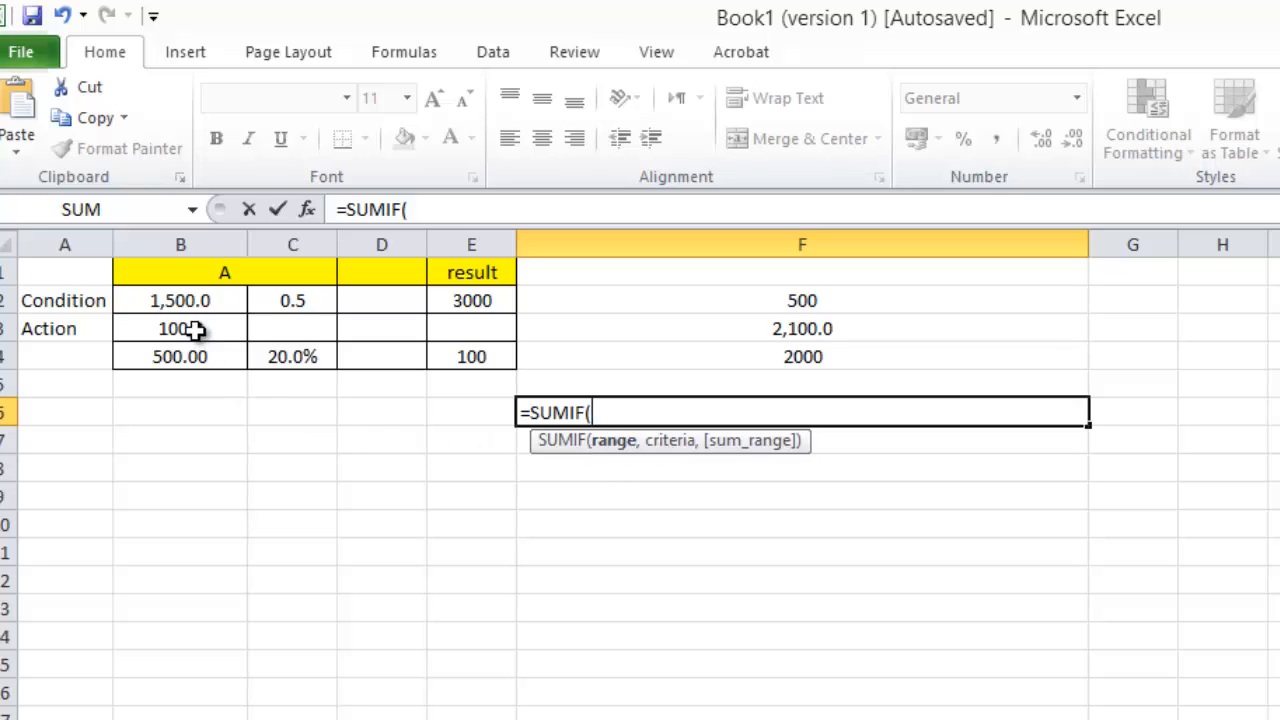
drag(199, 301, 190, 358)
text(,)
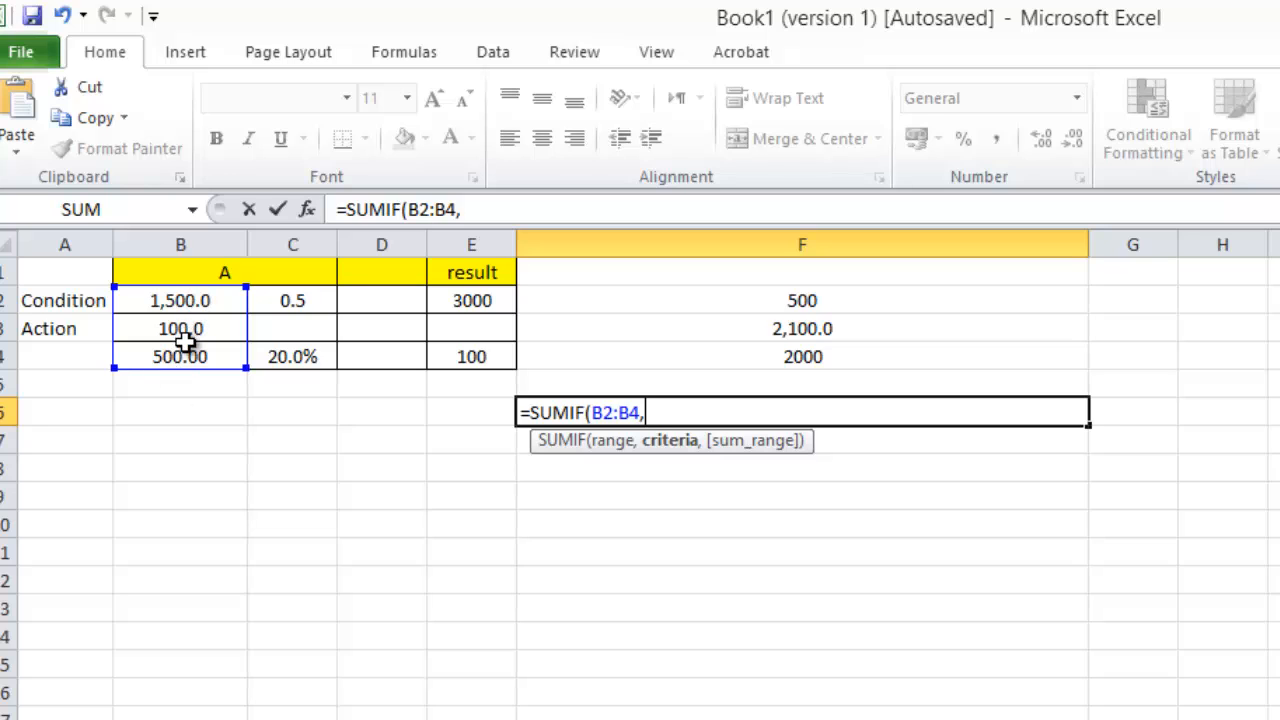
click(789, 300)
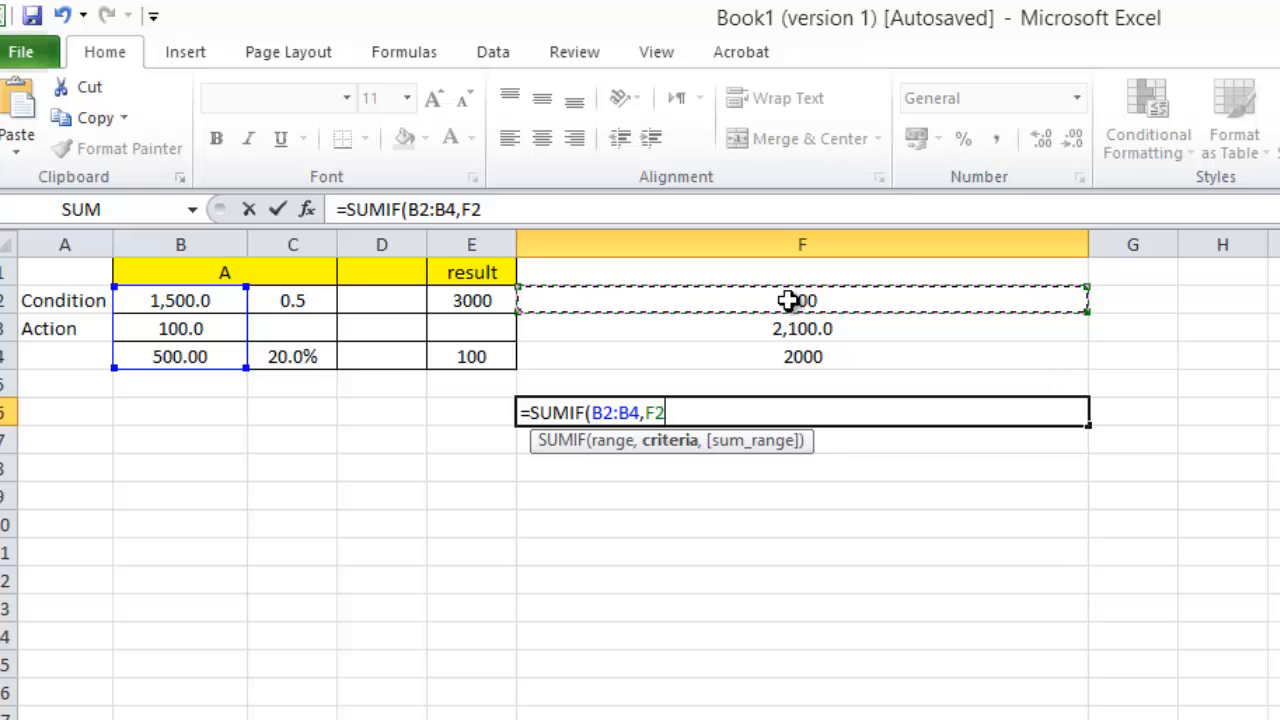
text(,)
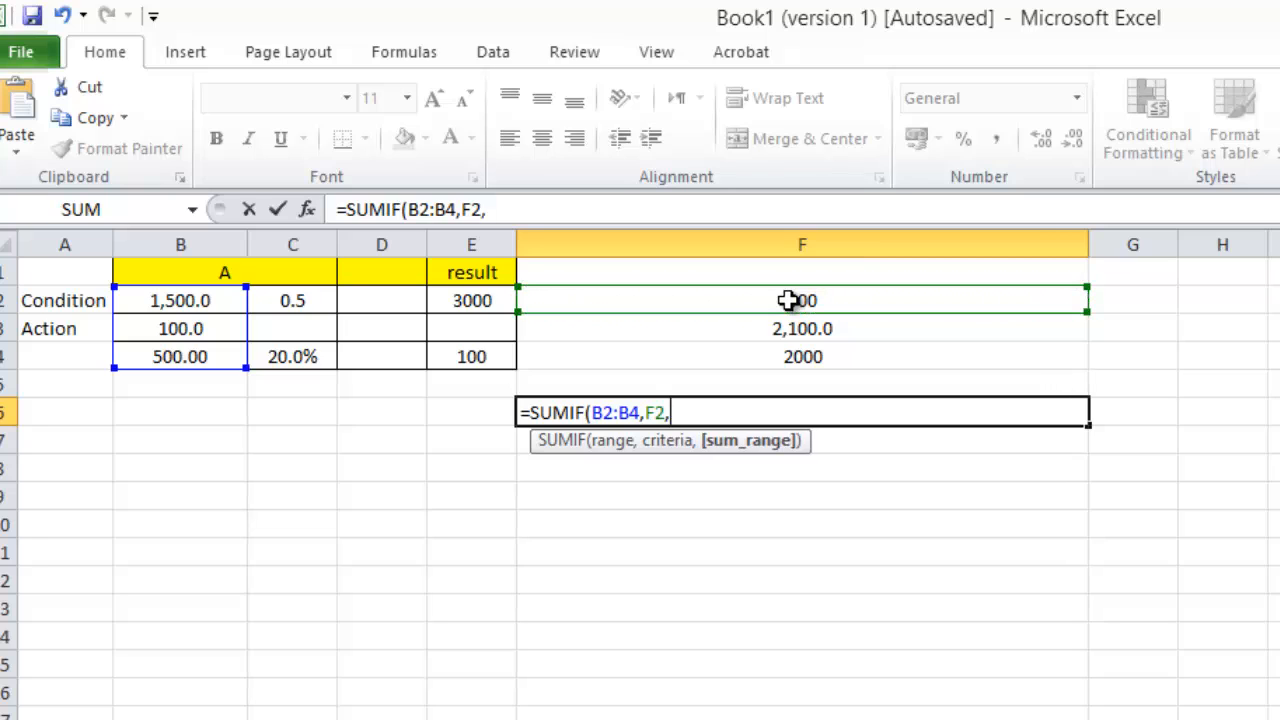
drag(313, 300, 310, 358)
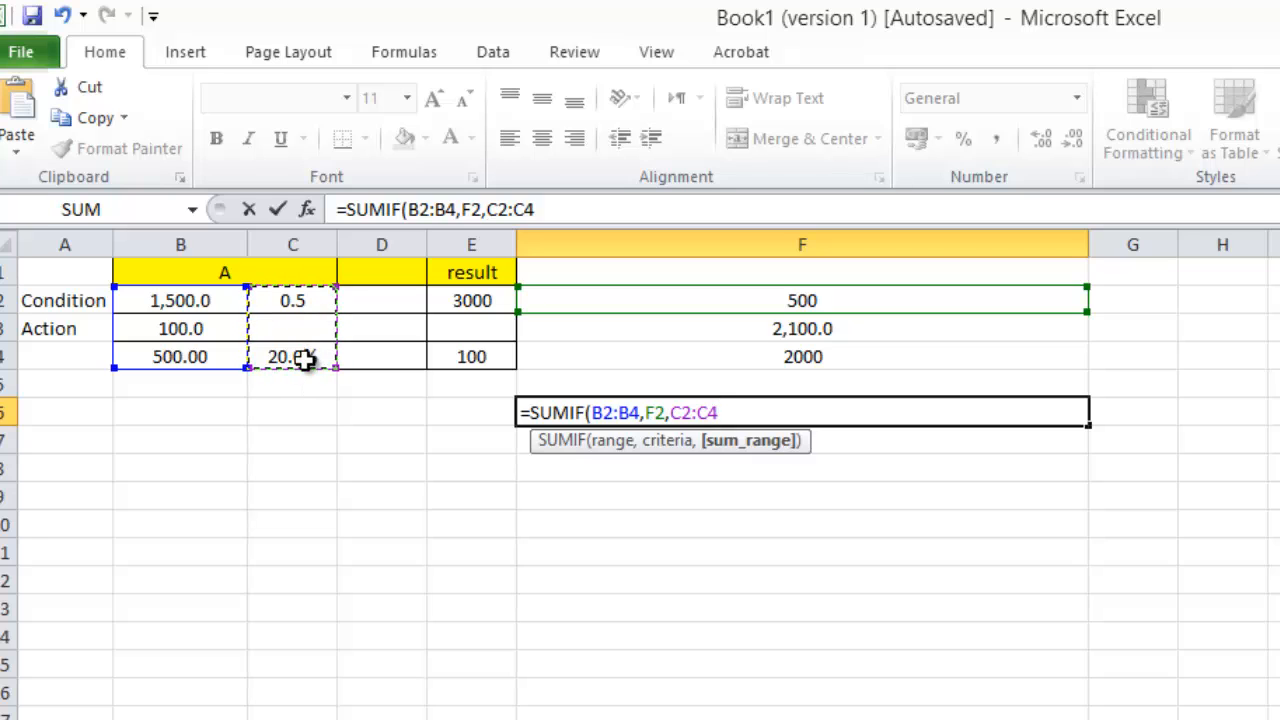
key(Return)
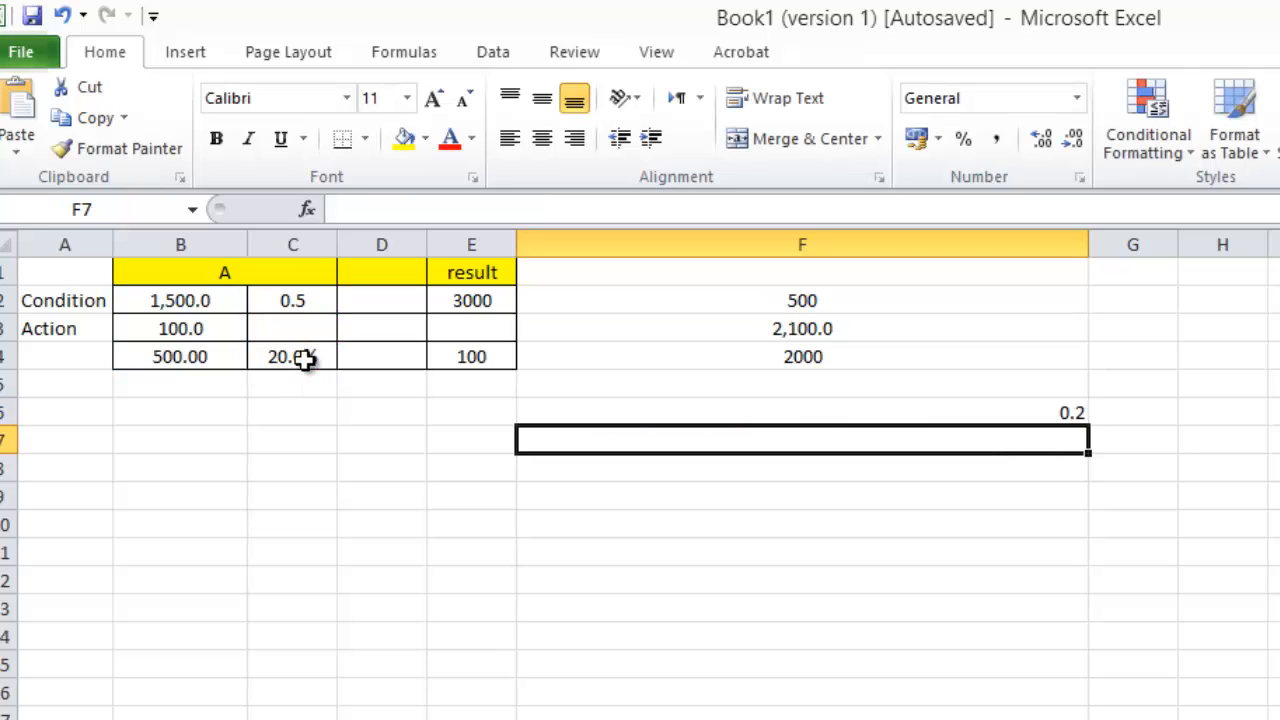
click(770, 412)
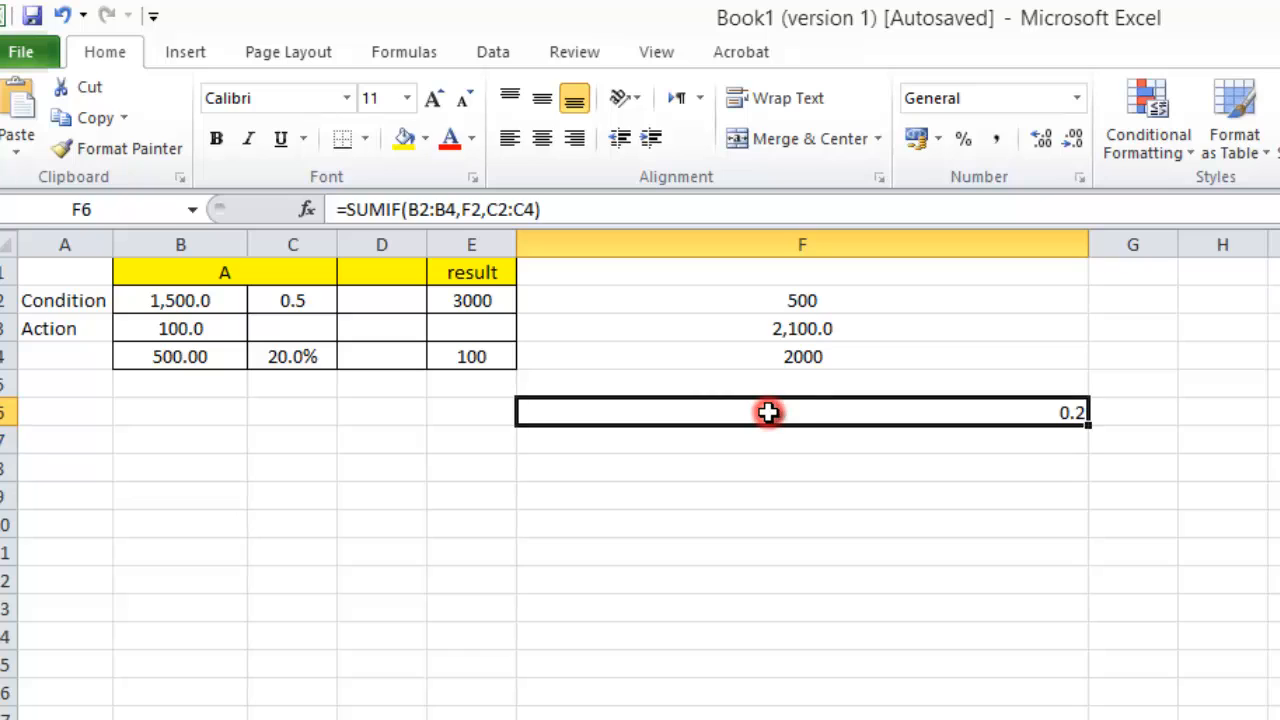
Set cell C4 to 100% and enter a period in cell C5.
click(175, 357)
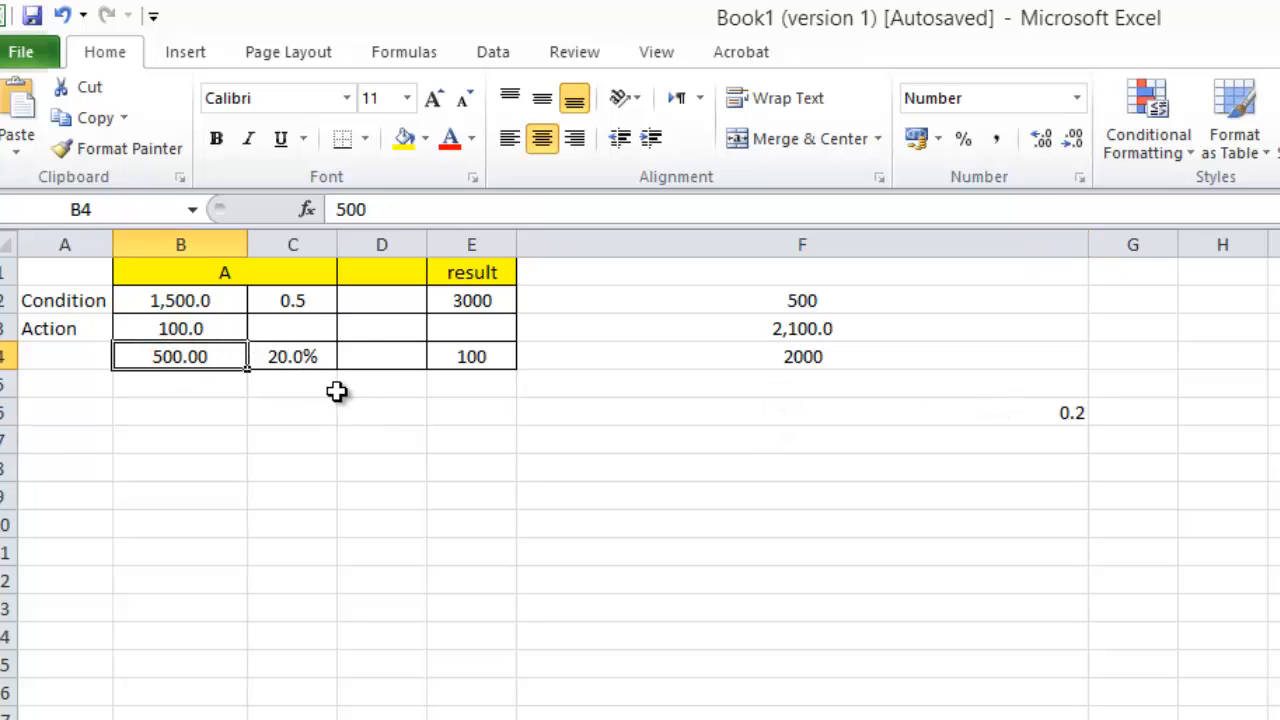
click(285, 361)
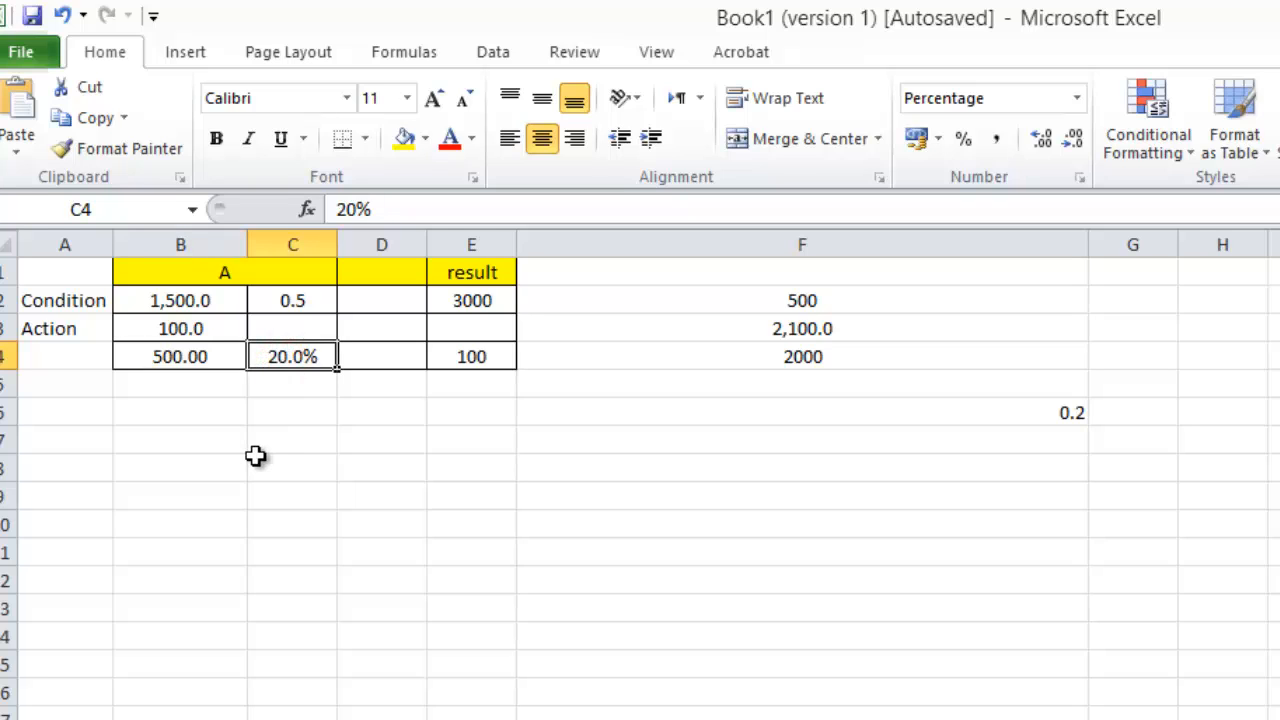
text(100)
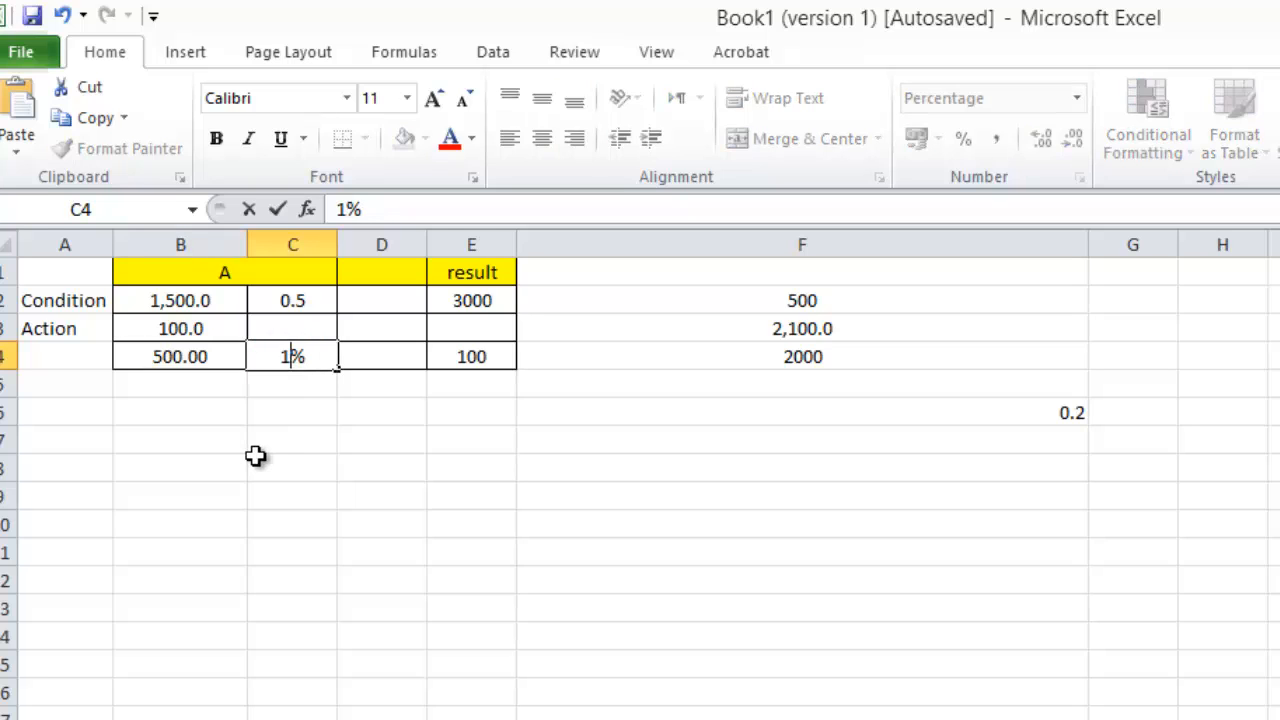
key(Return)
text(.)
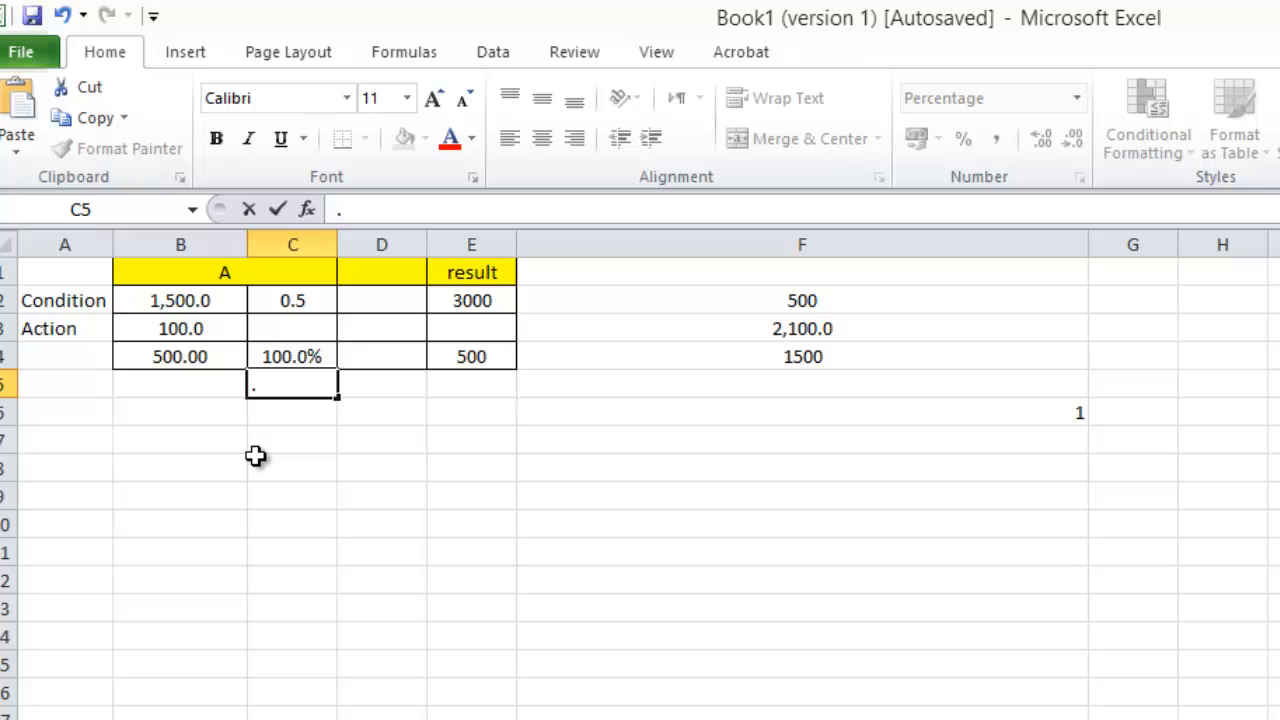
click(297, 520)
Change cell C4 from percentage to the Number format and set its value to 100.
click(306, 360)
right_click(308, 366)
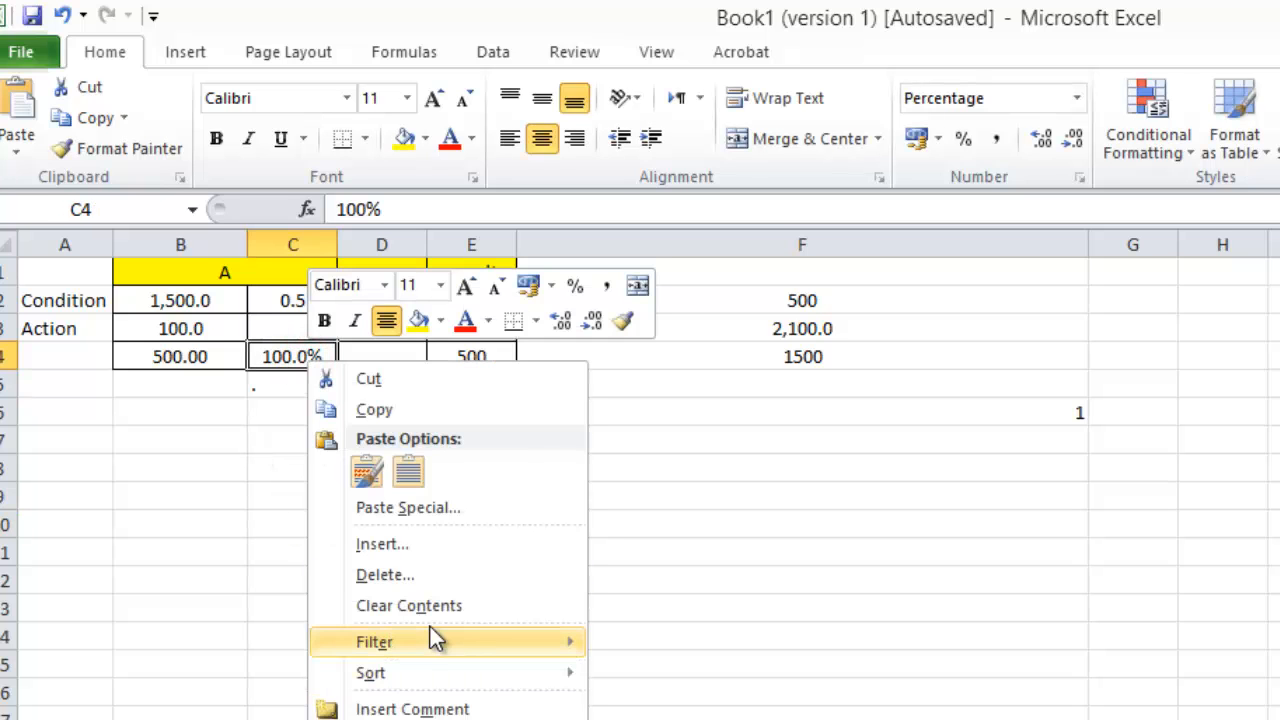
click(420, 719)
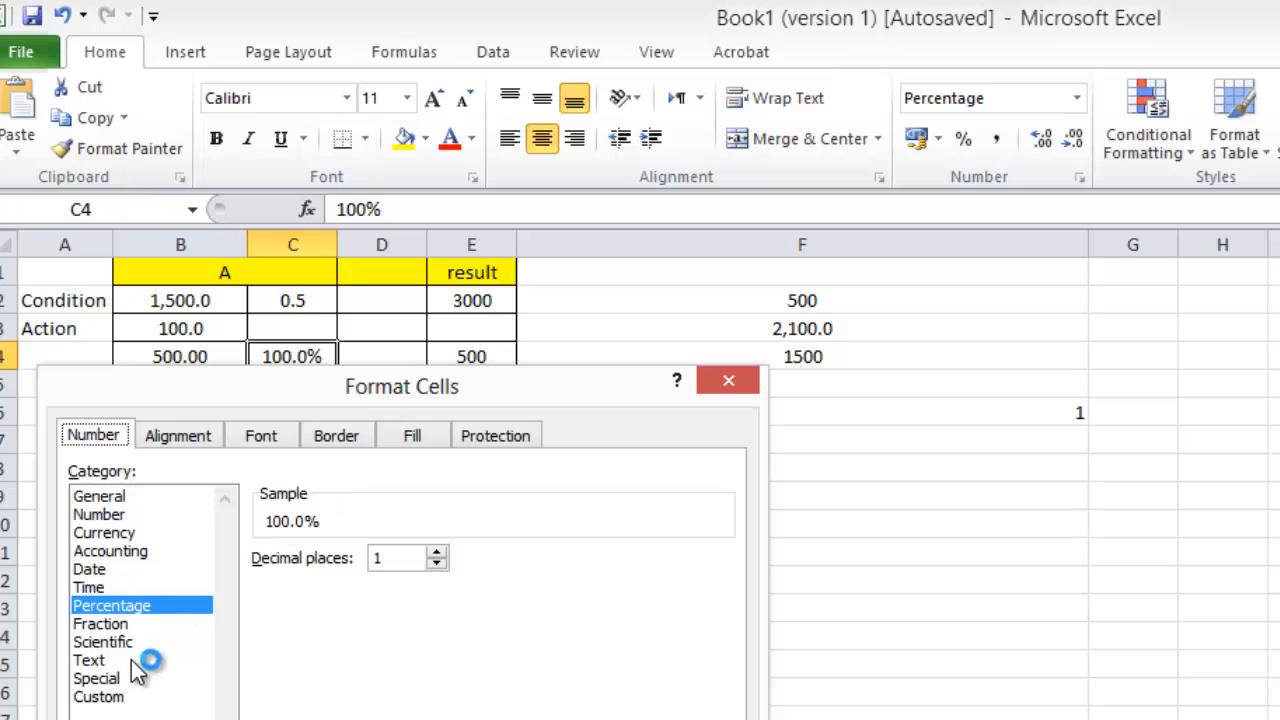
click(100, 514)
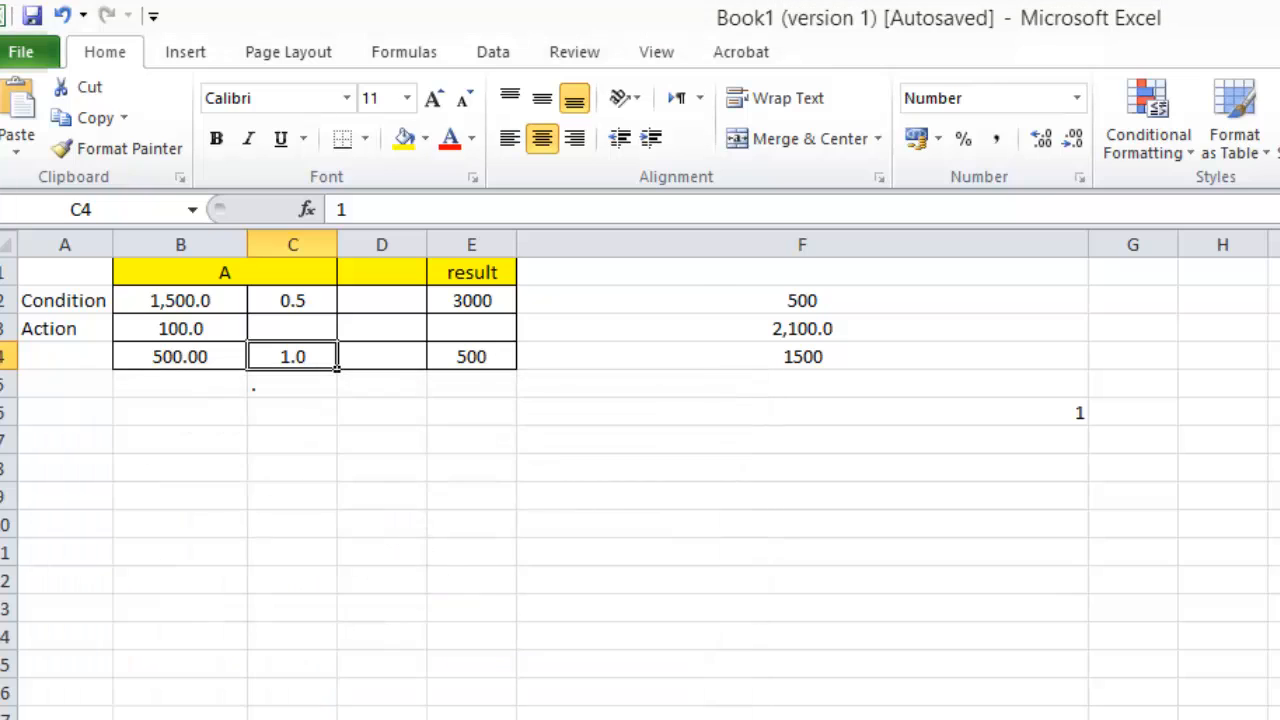
text(100)
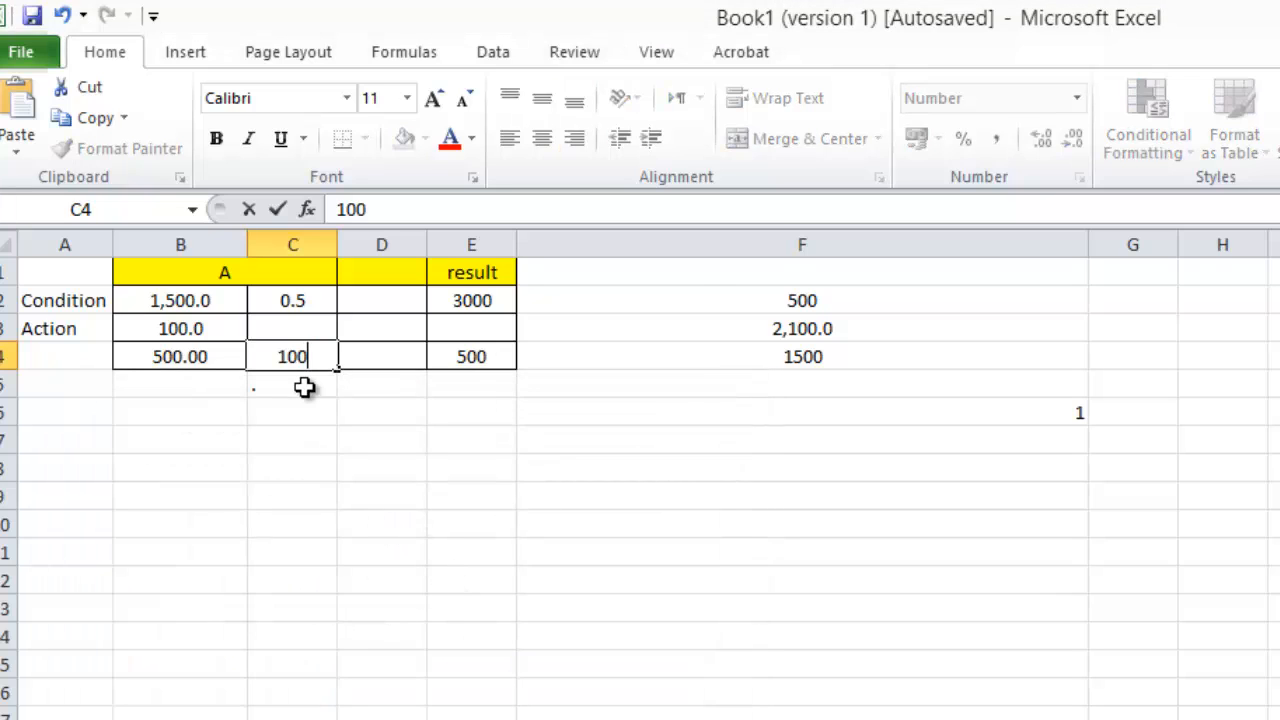
key(Return)
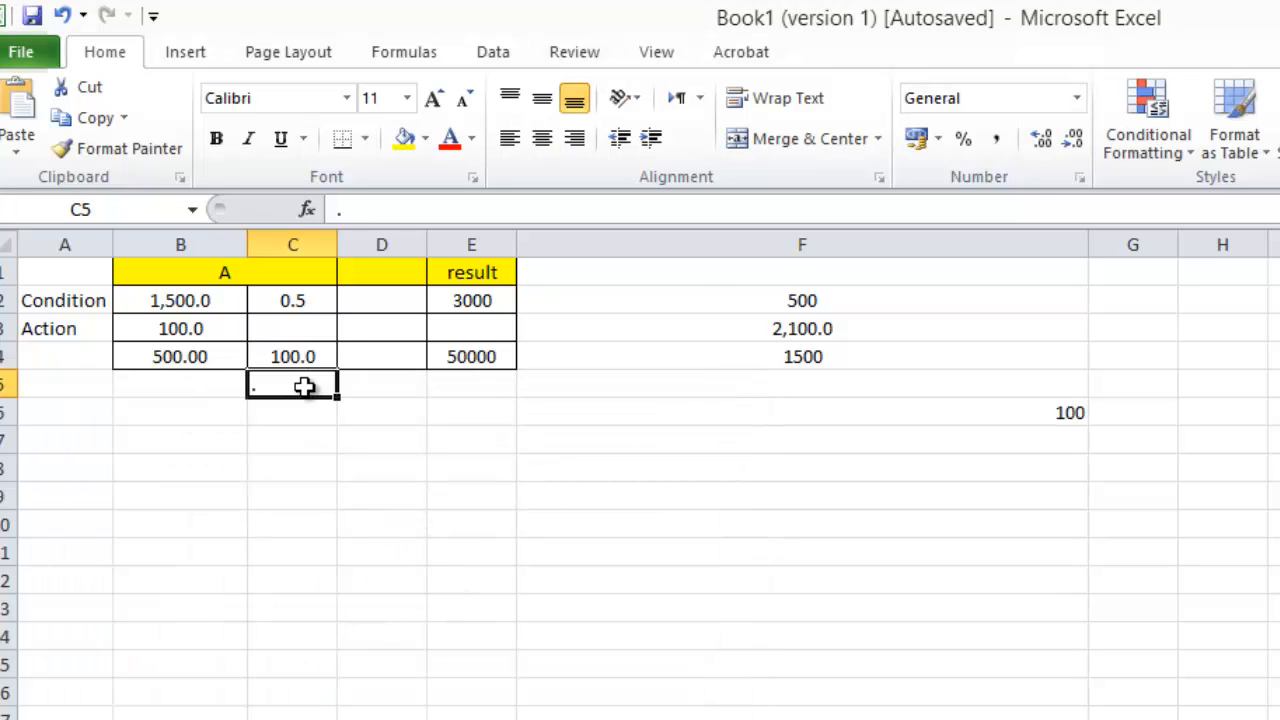
click(1028, 409)
Set cell C2 to 200 and cell B2 to 500, and check the SUMIF cell F6.
click(277, 306)
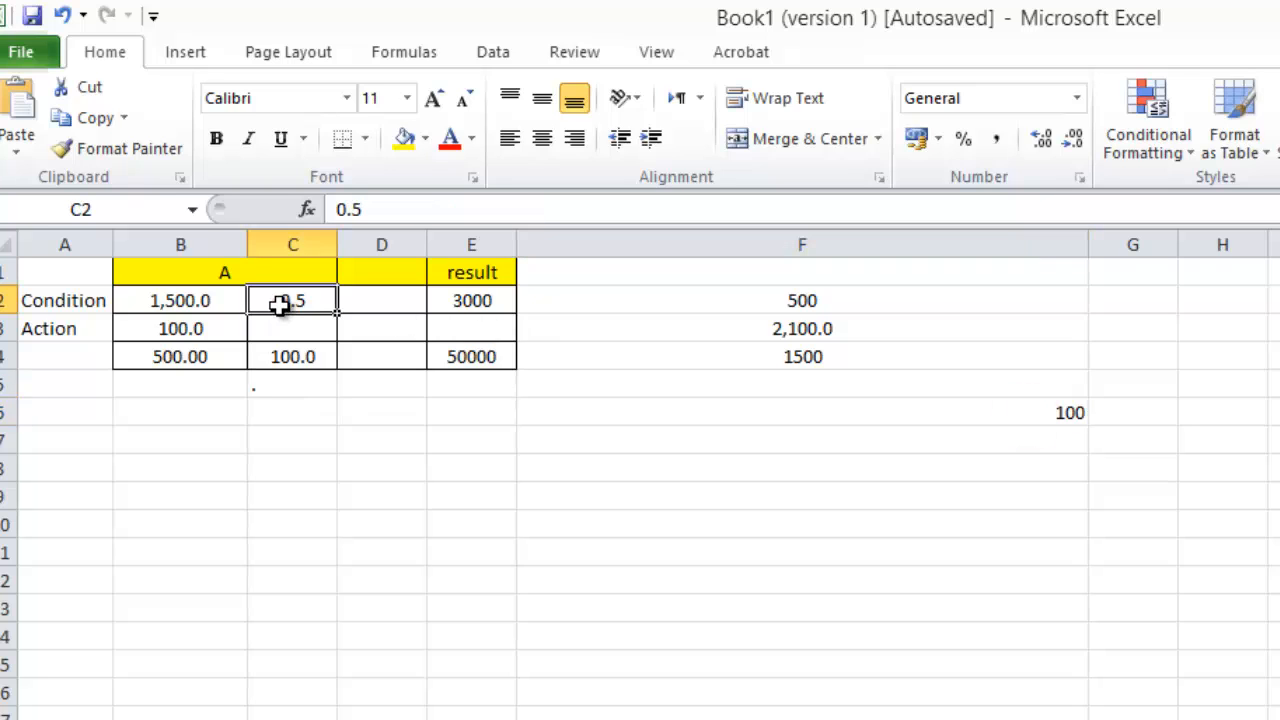
text(200)
key(Return)
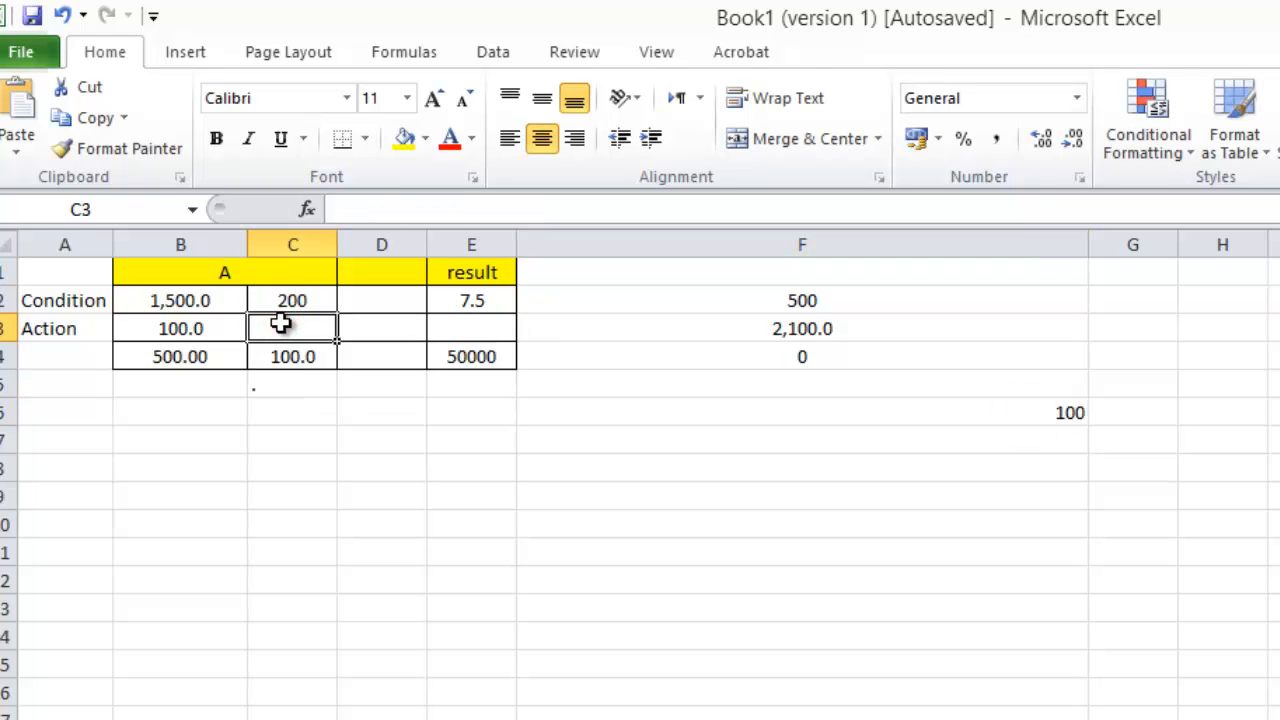
key(Up)
key(Left)
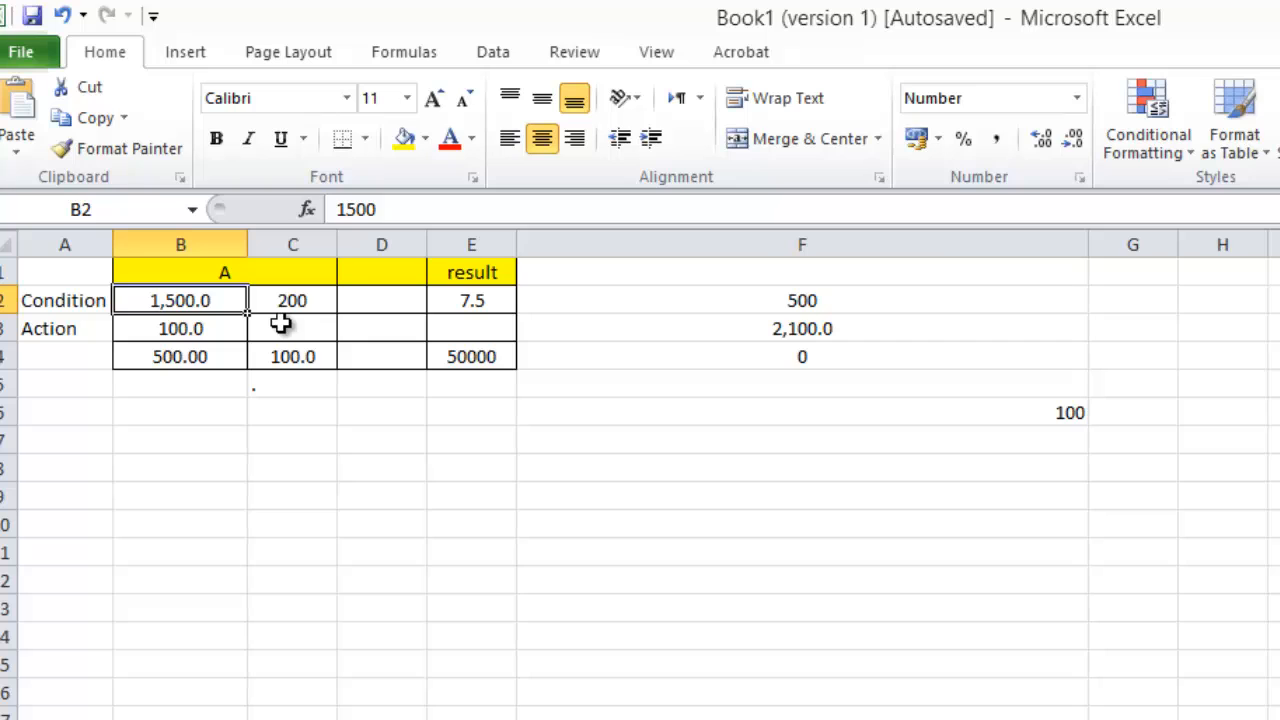
text(500)
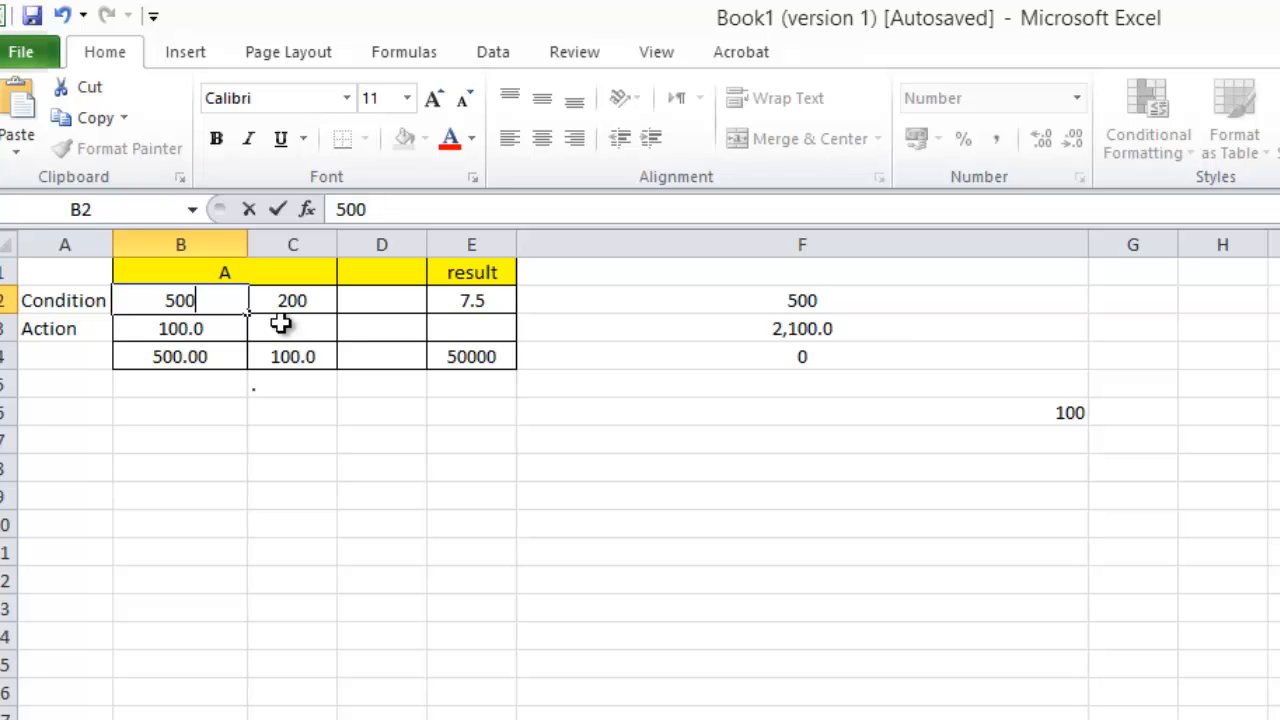
key(Return)
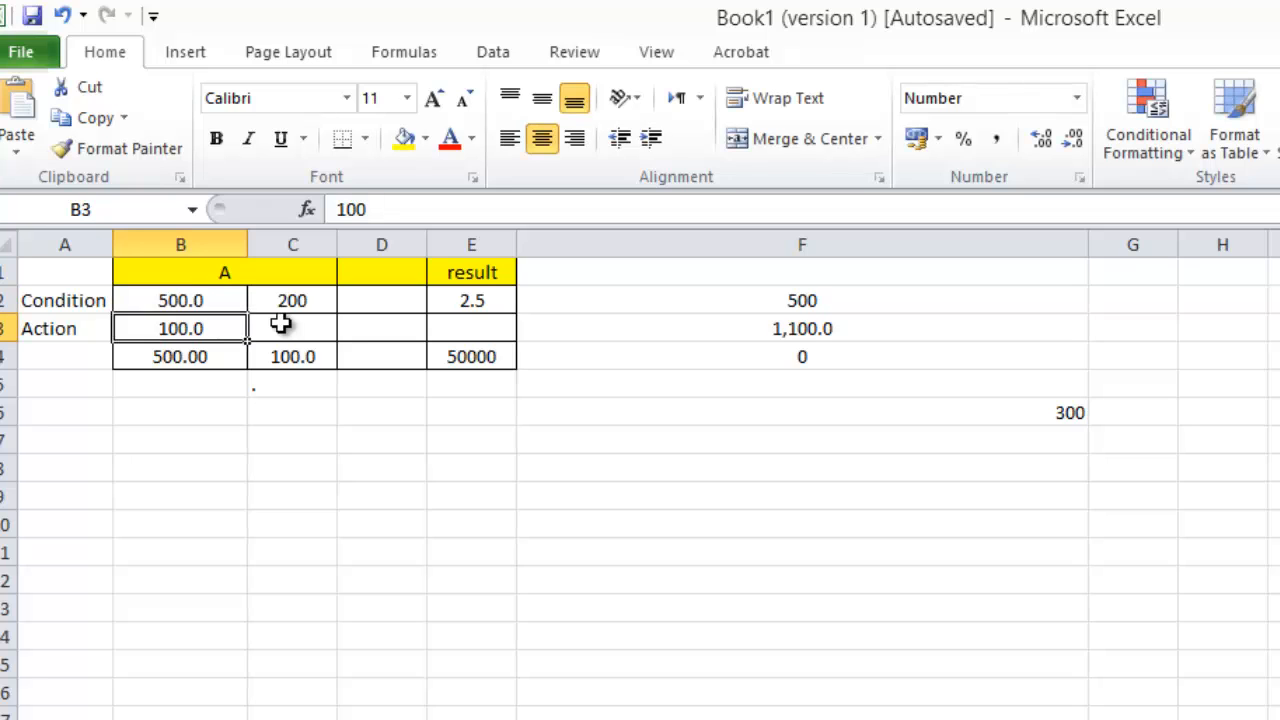
click(1050, 405)
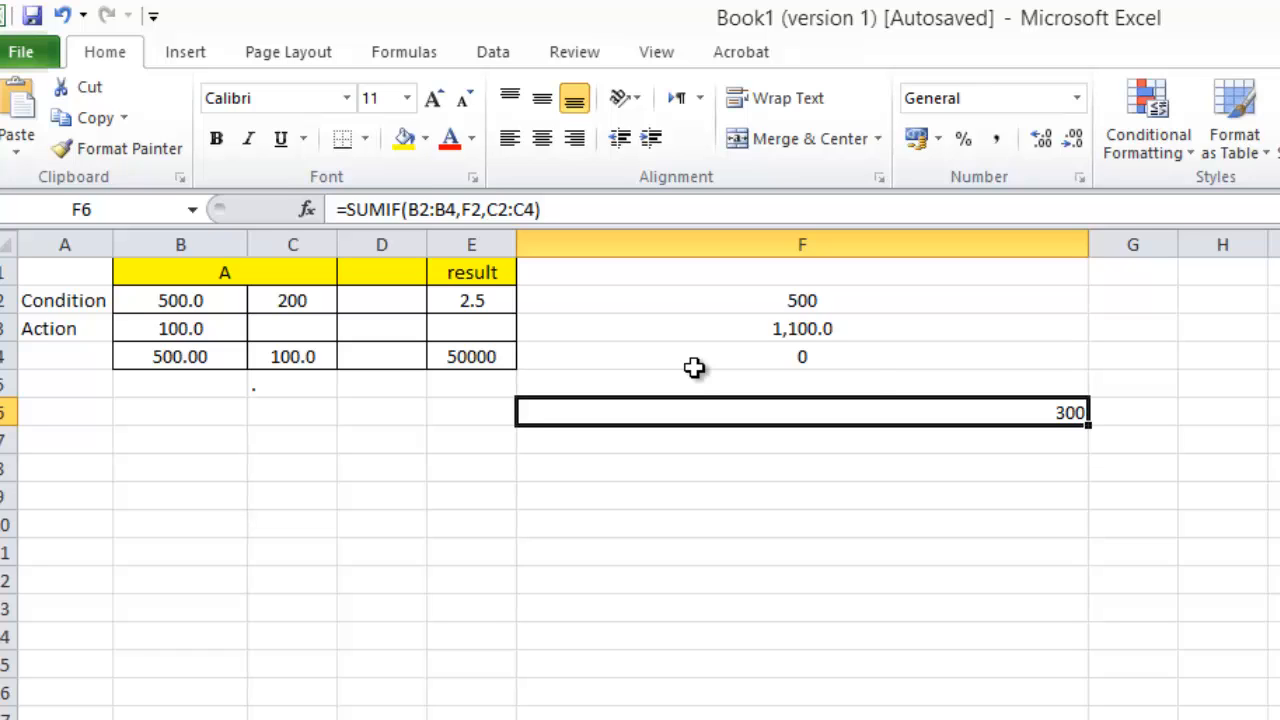
Examine the range and the quoted "<1" criteria of the SUMIF formula in cell F4.
click(806, 354)
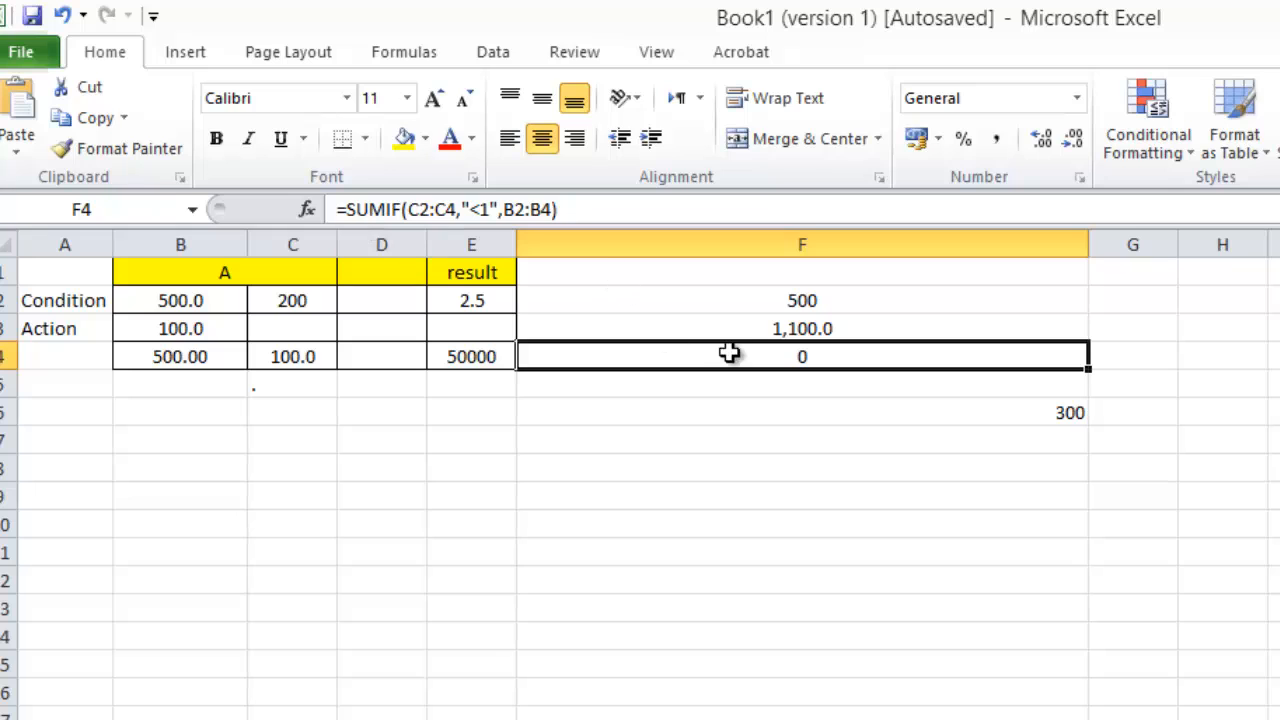
click(384, 212)
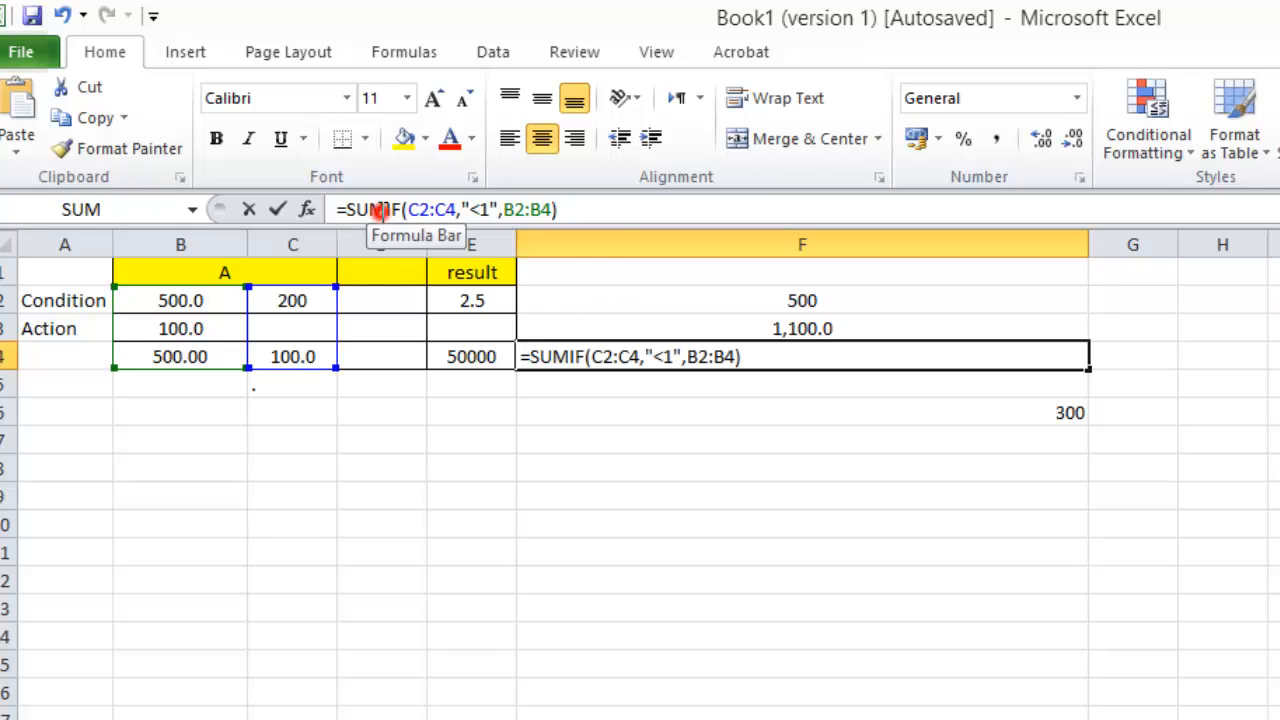
click(430, 243)
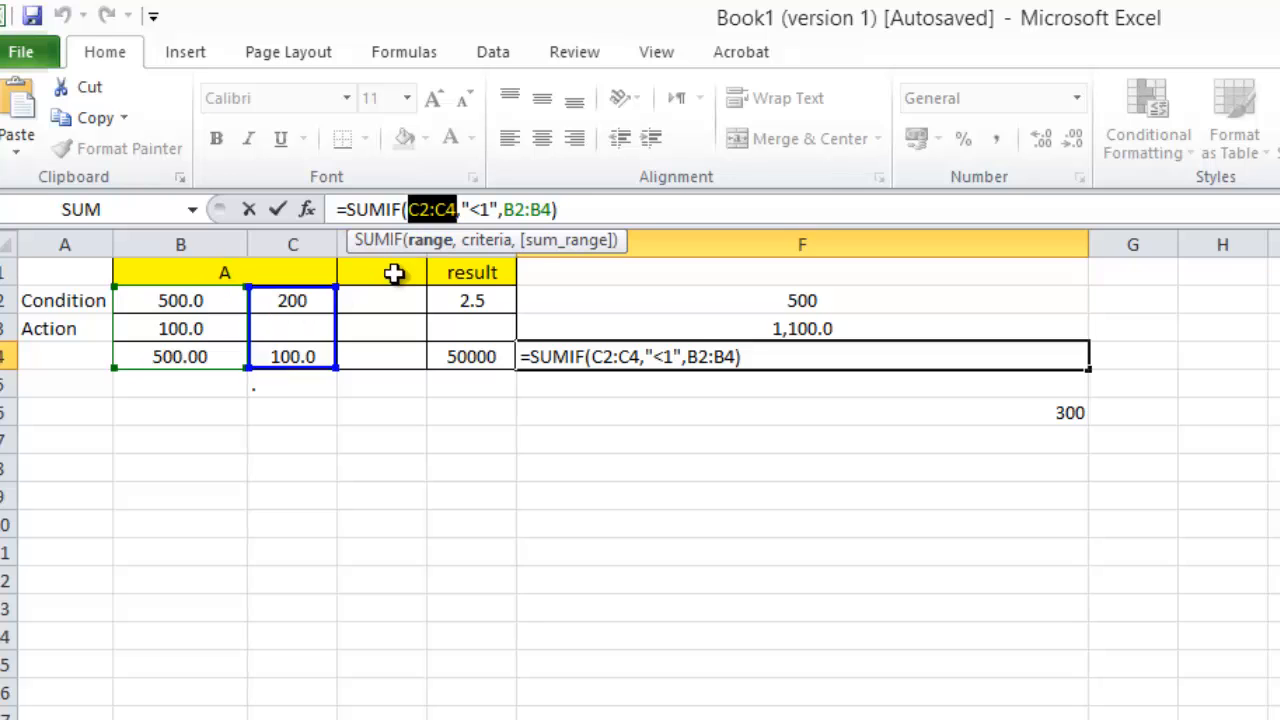
click(500, 242)
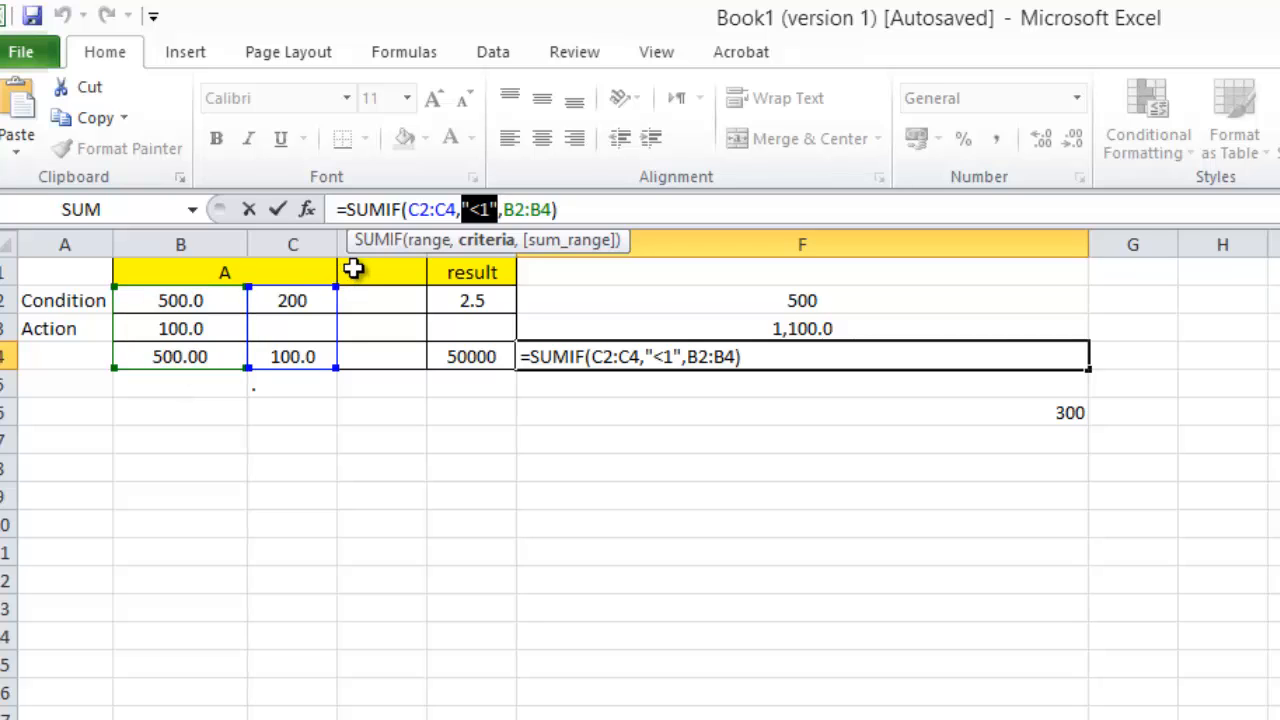
click(473, 208)
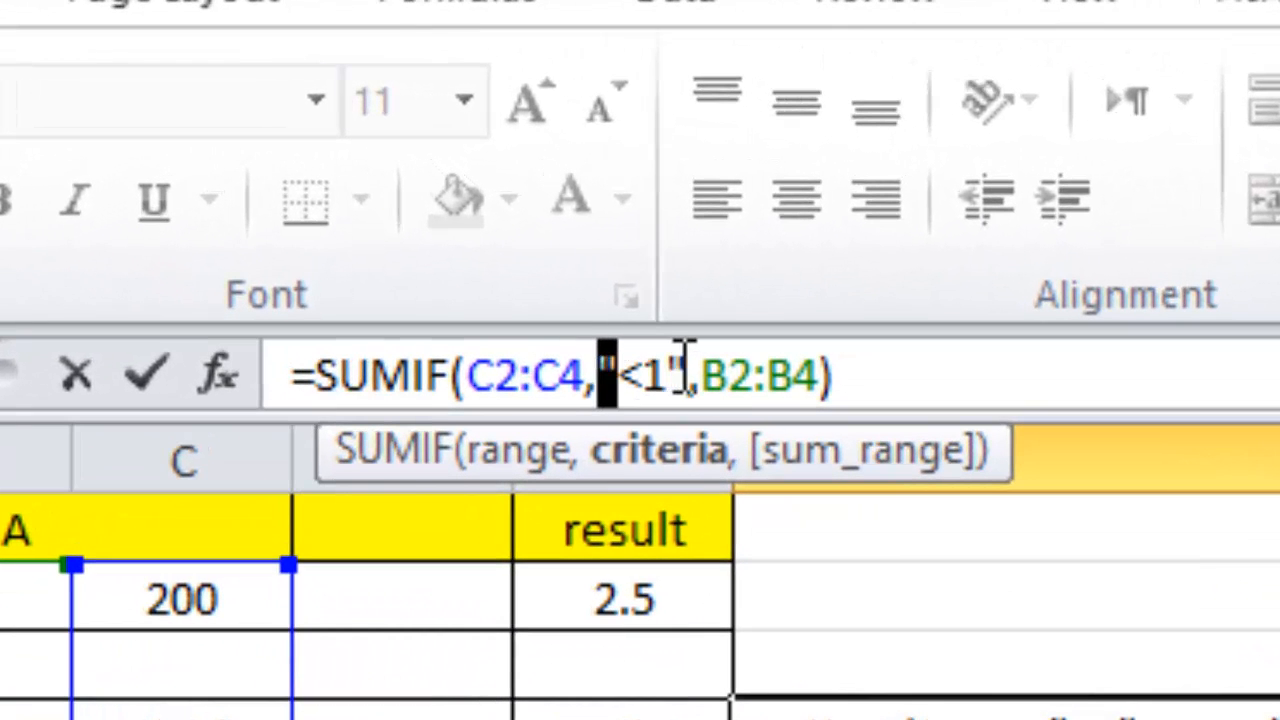
click(672, 380)
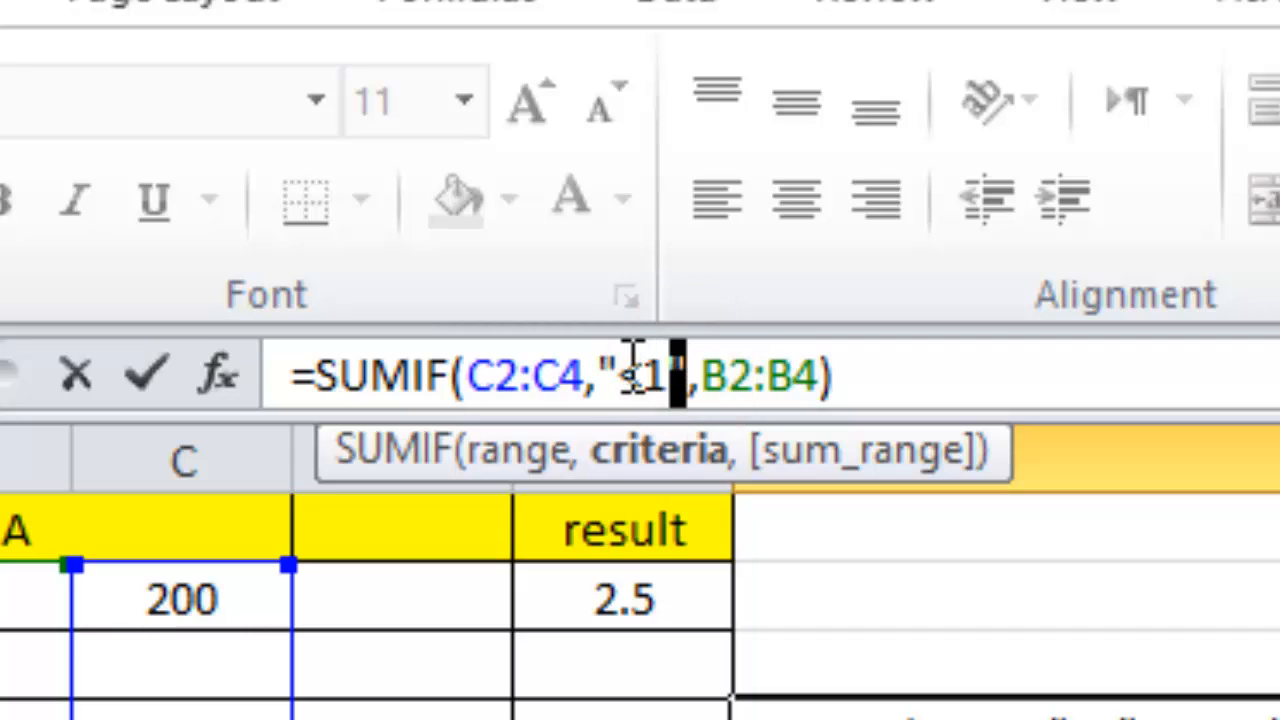
drag(623, 367, 691, 371)
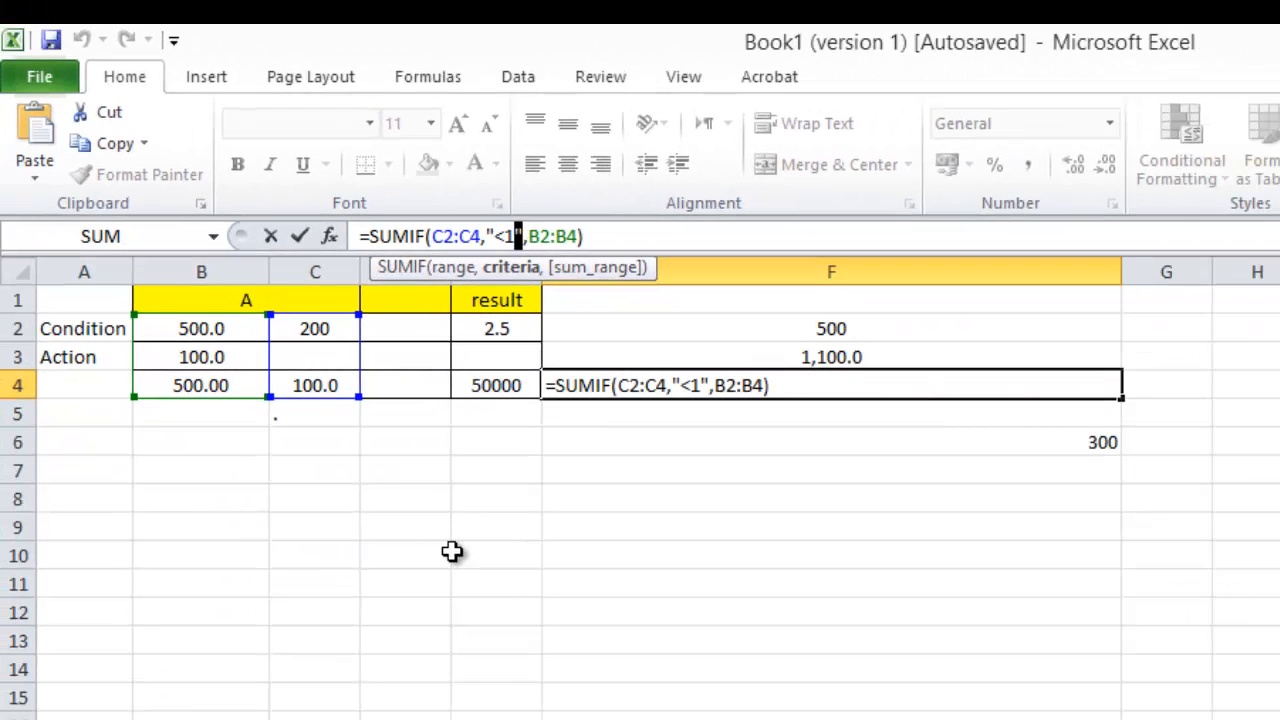
click(452, 555)
Set cell C2 to 0.5 and compare the SUMIF cell F4 with the values in column C.
click(345, 335)
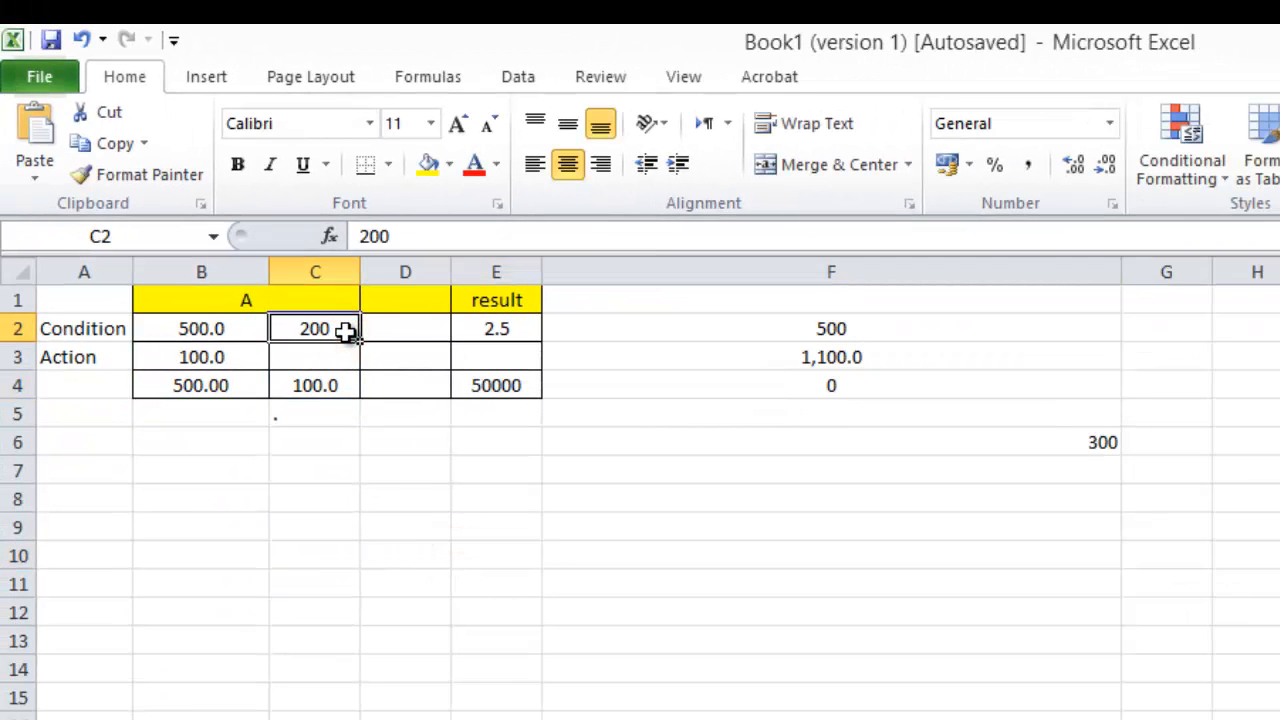
text(.5)
key(Return)
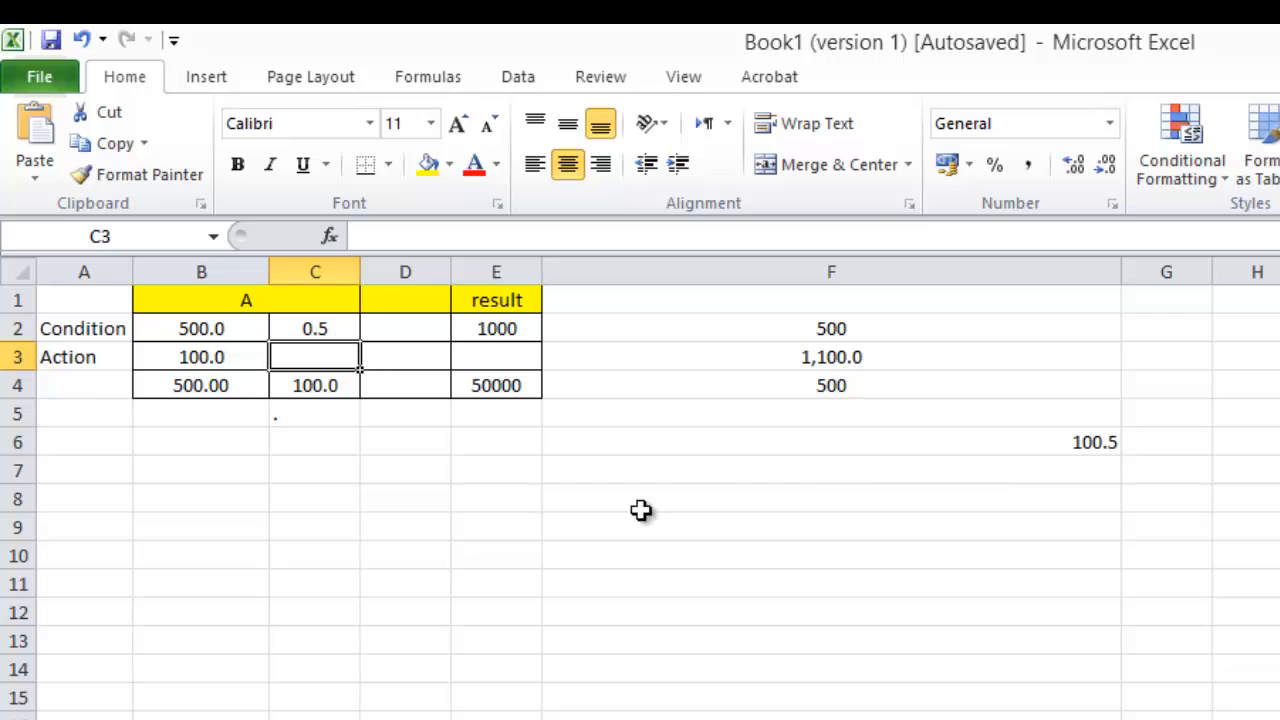
click(781, 382)
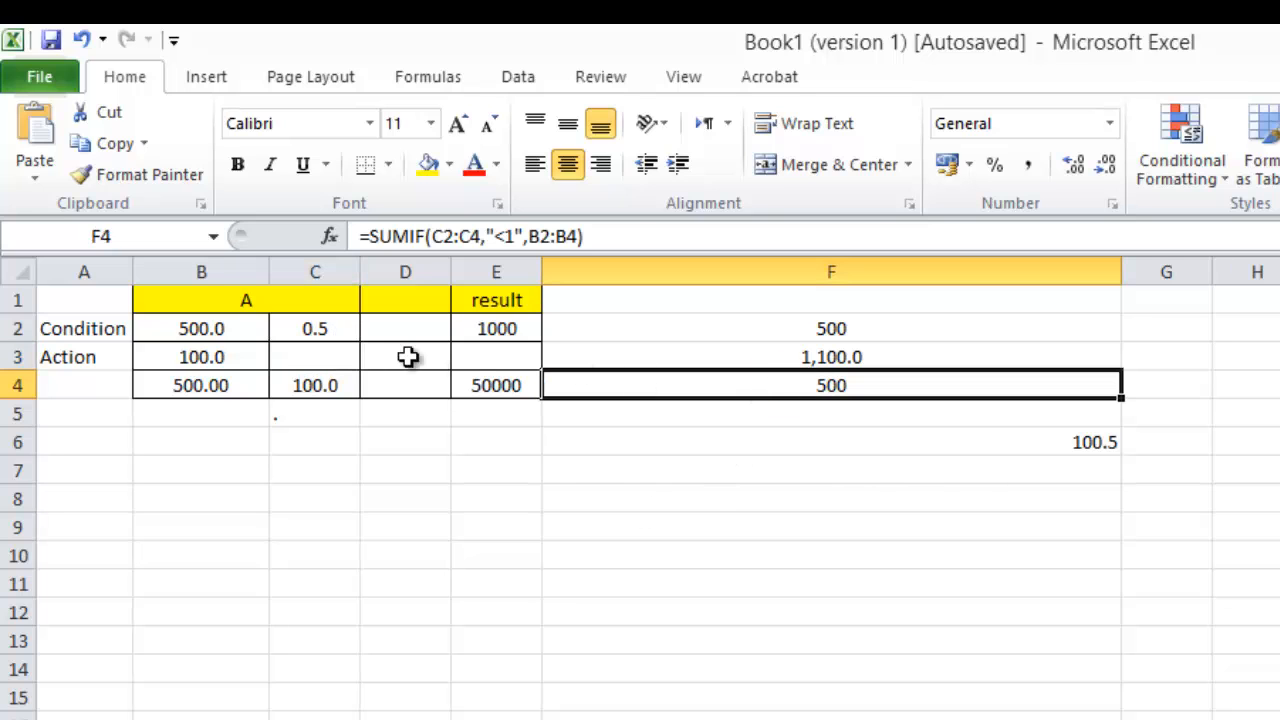
click(320, 326)
click(326, 358)
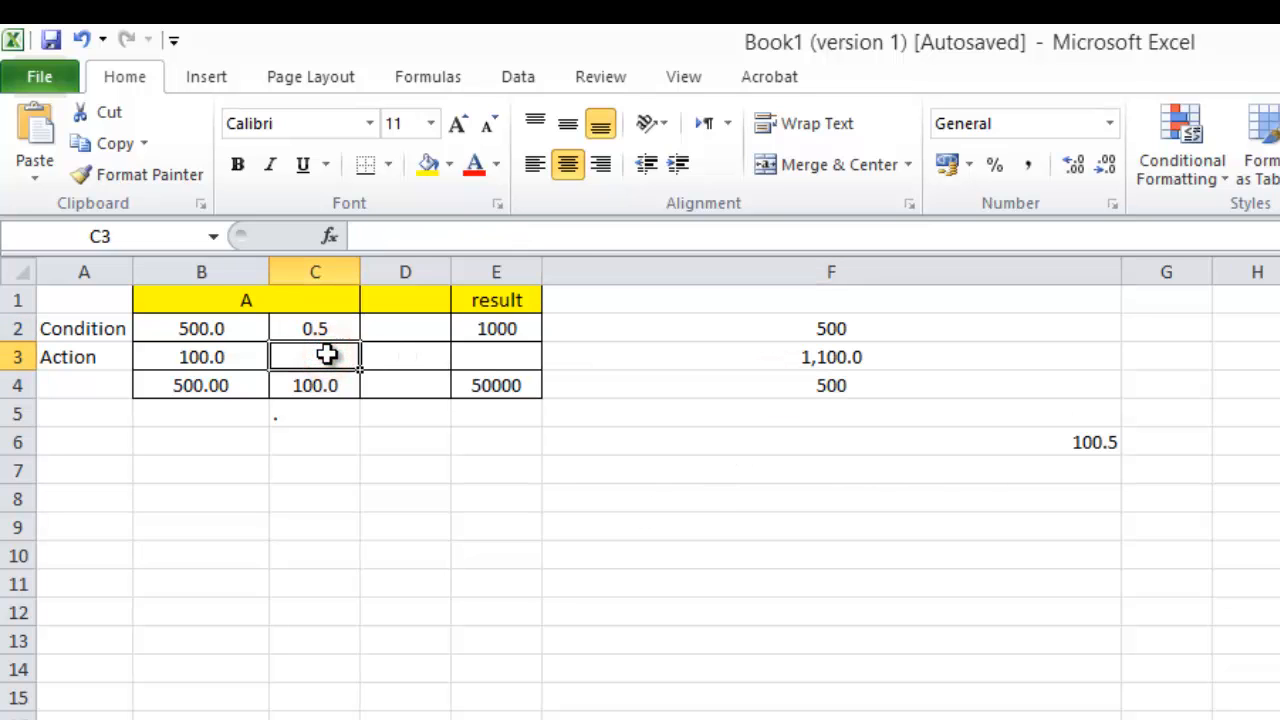
Set cell C3 to 0.9 and compare the SUMIF cell F4 with the values in columns B and C.
text(.9)
key(Return)
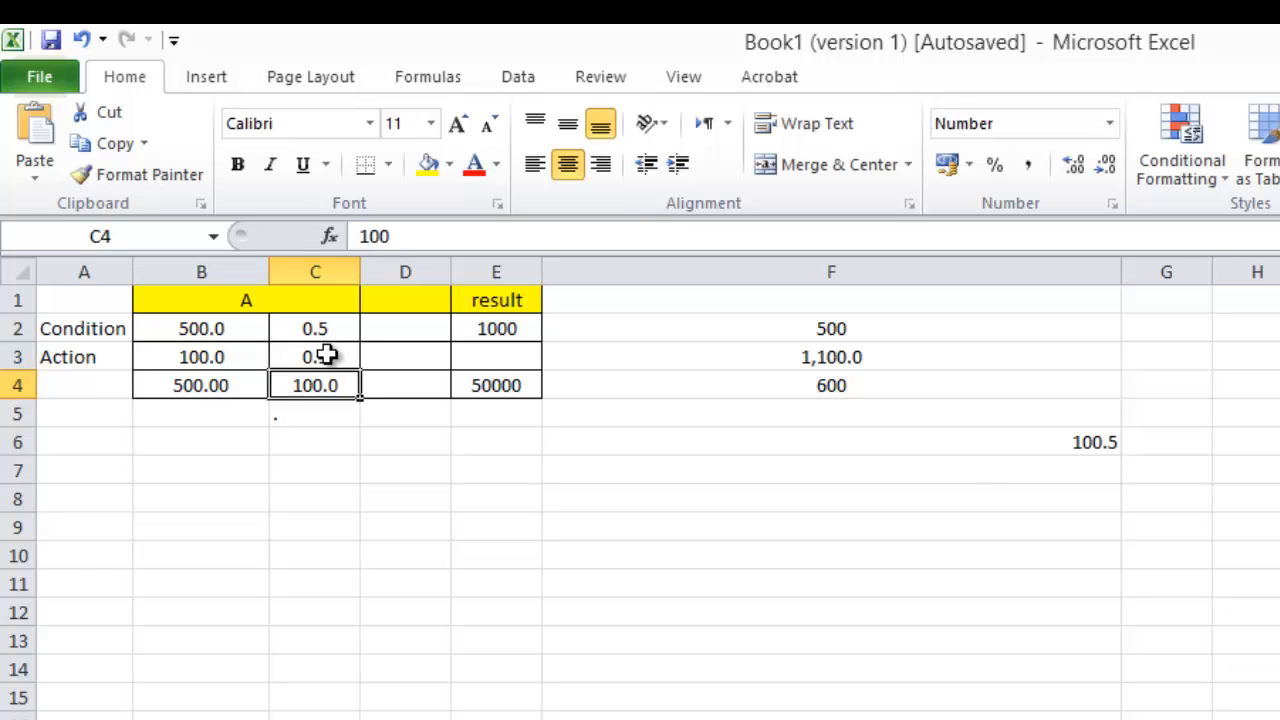
click(327, 357)
click(897, 383)
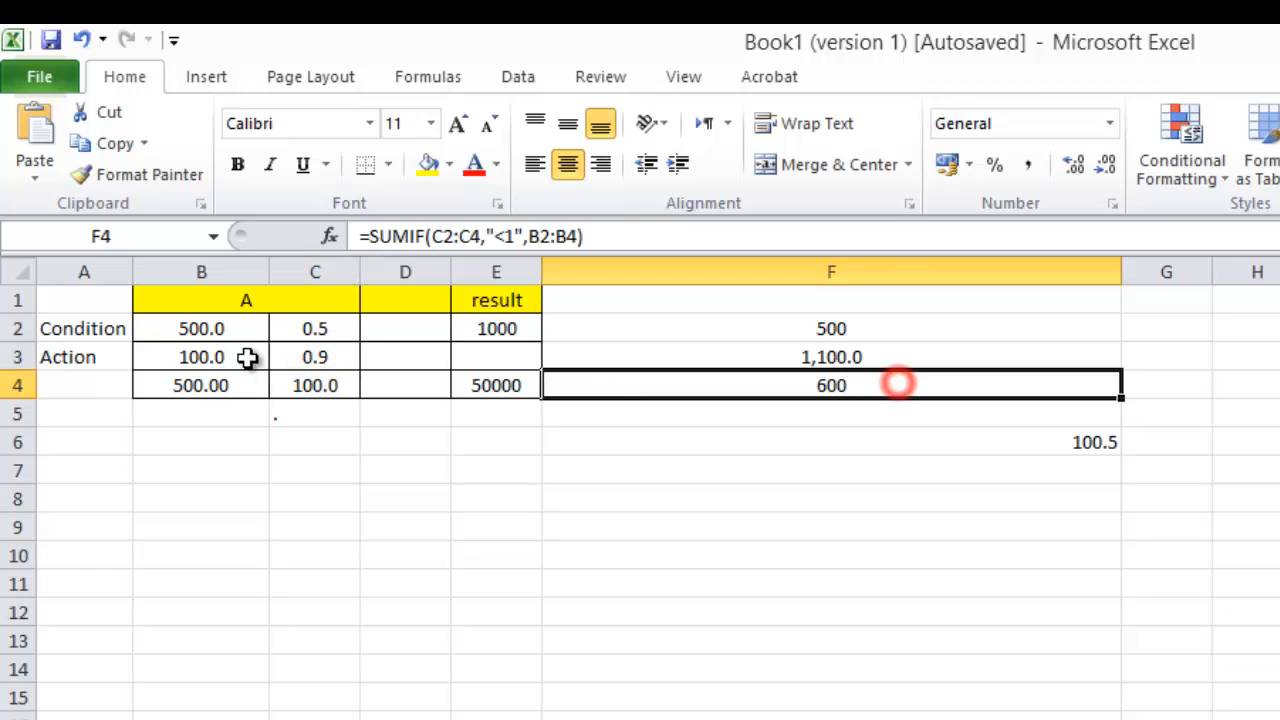
click(307, 355)
click(813, 377)
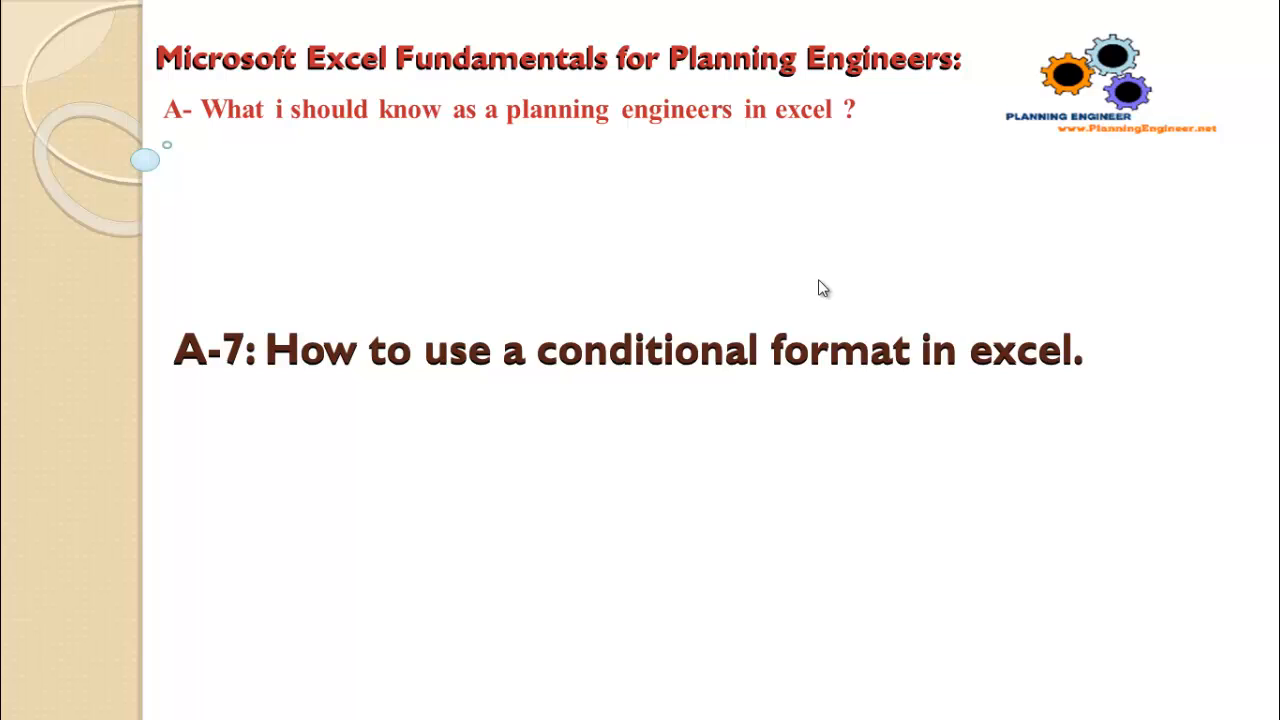
Switch from the slides to Excel and start a new conditional formatting rule for cells B2:E4.
key(alt+Tab)
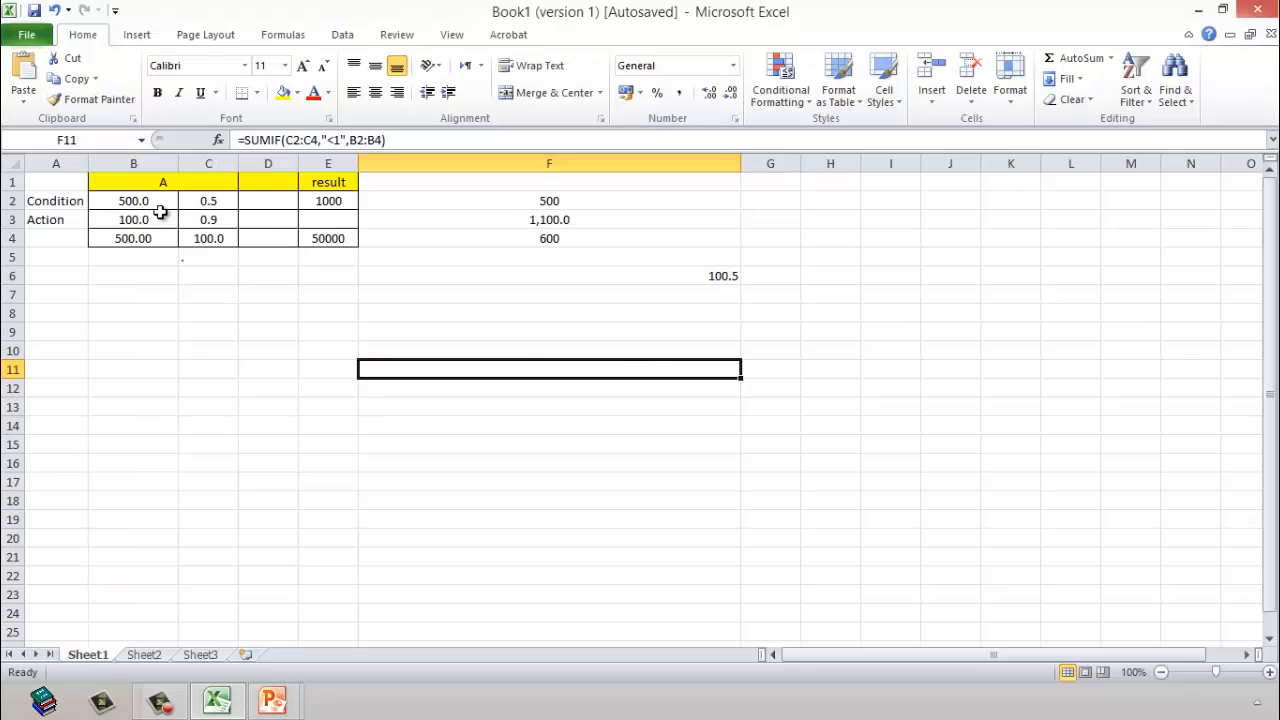
drag(155, 205, 343, 237)
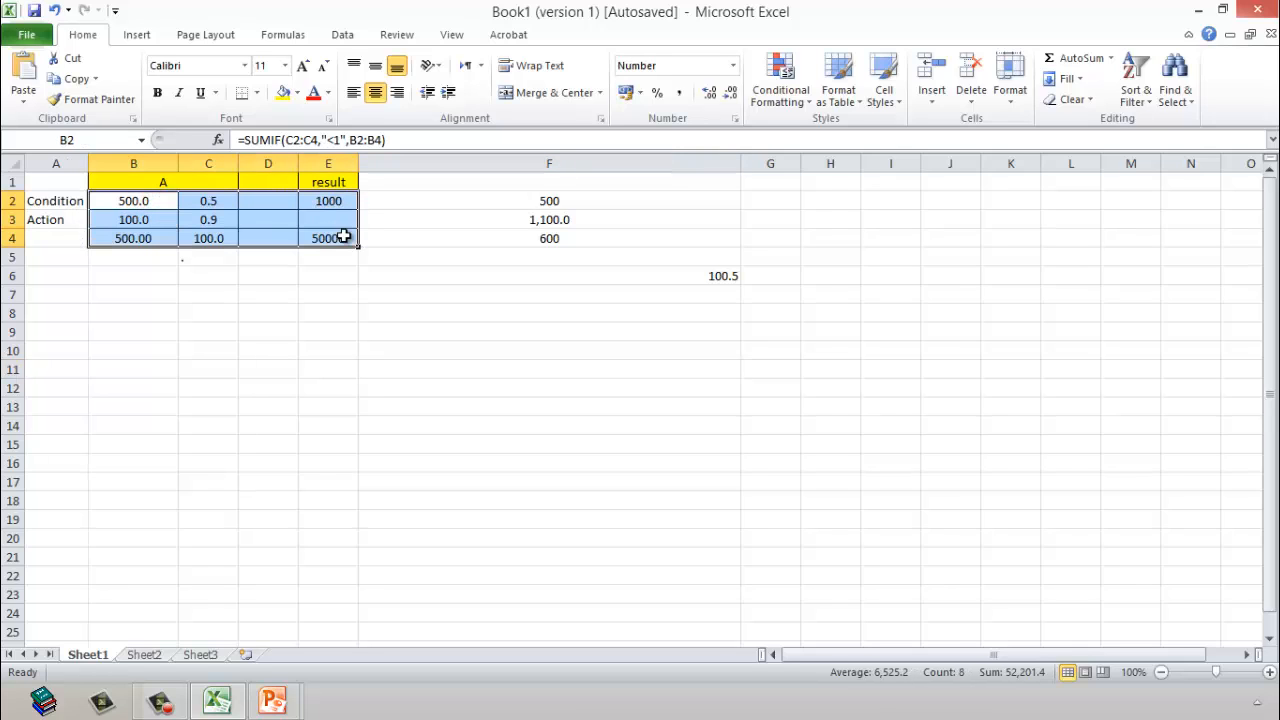
click(808, 106)
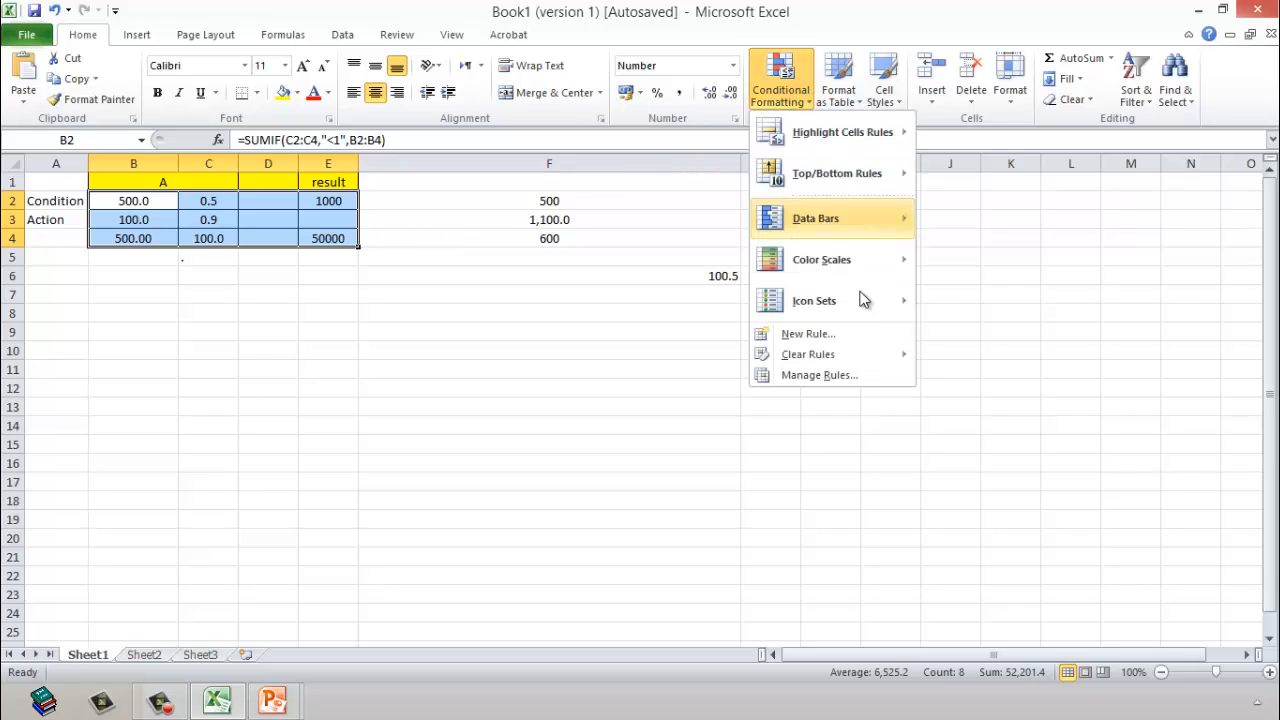
click(823, 334)
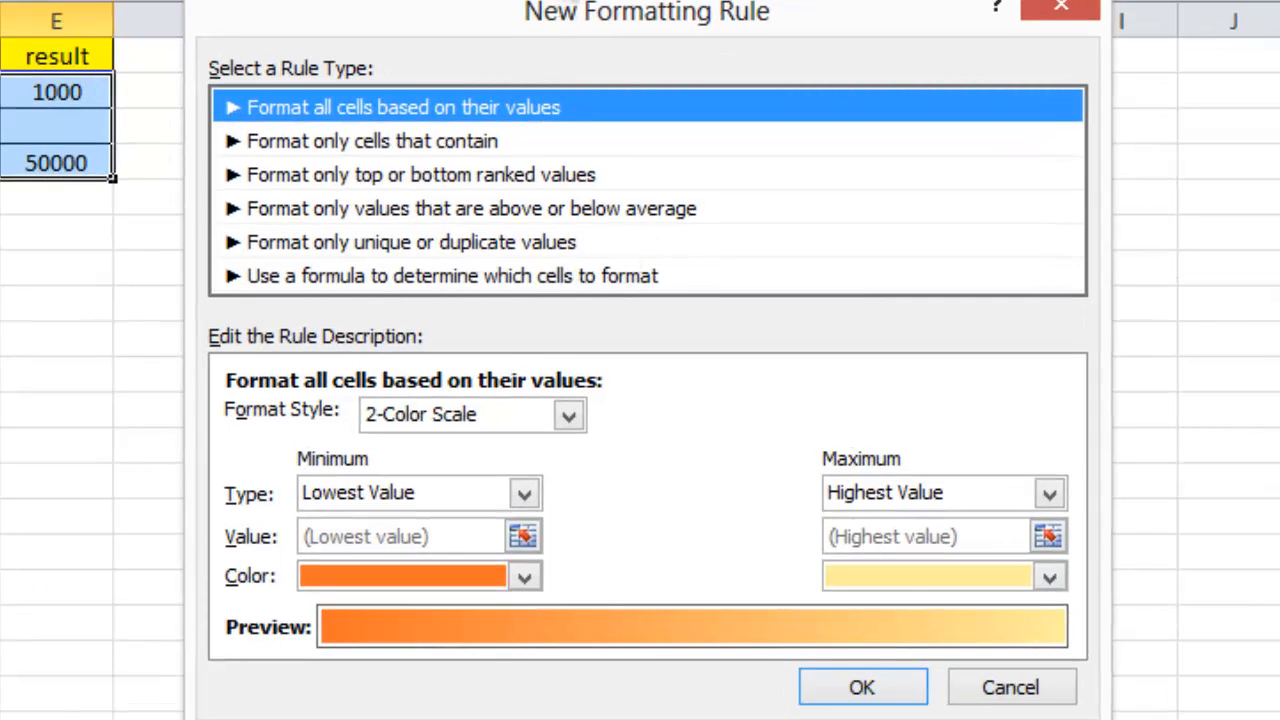
drag(537, 18, 564, 0)
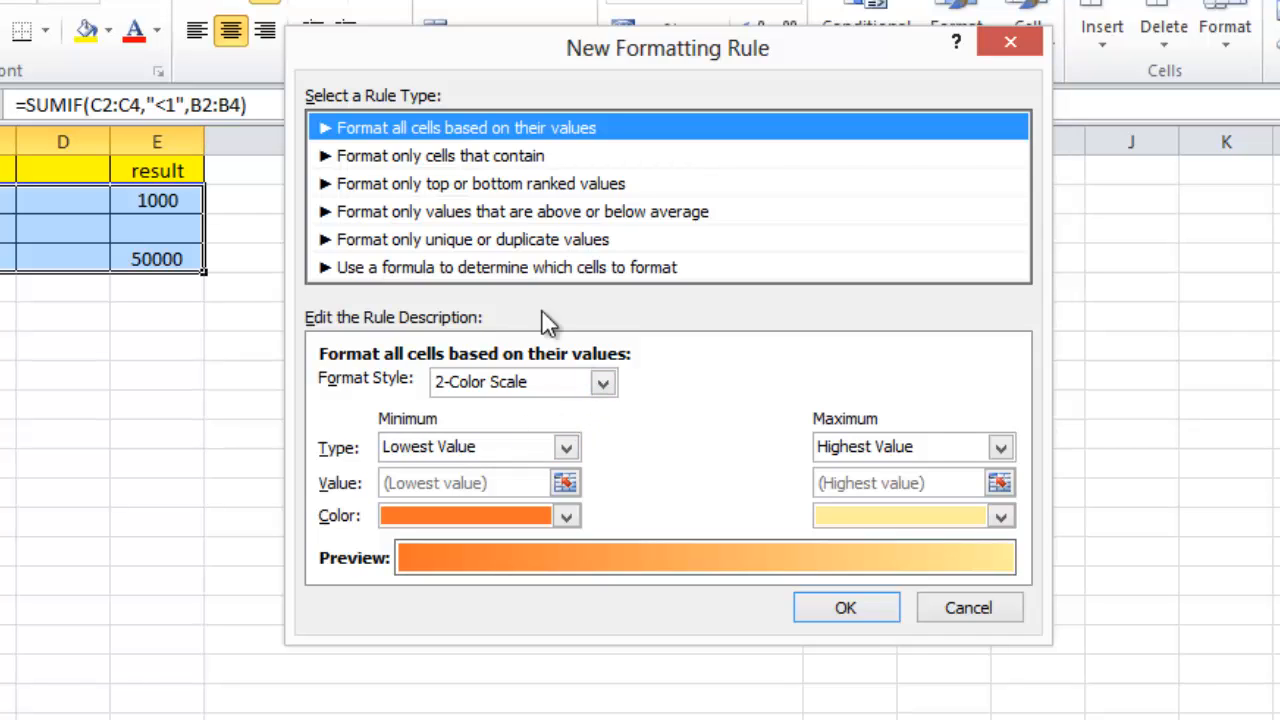
Define the rule to format only cells that contain a cell value less than 100.
click(471, 155)
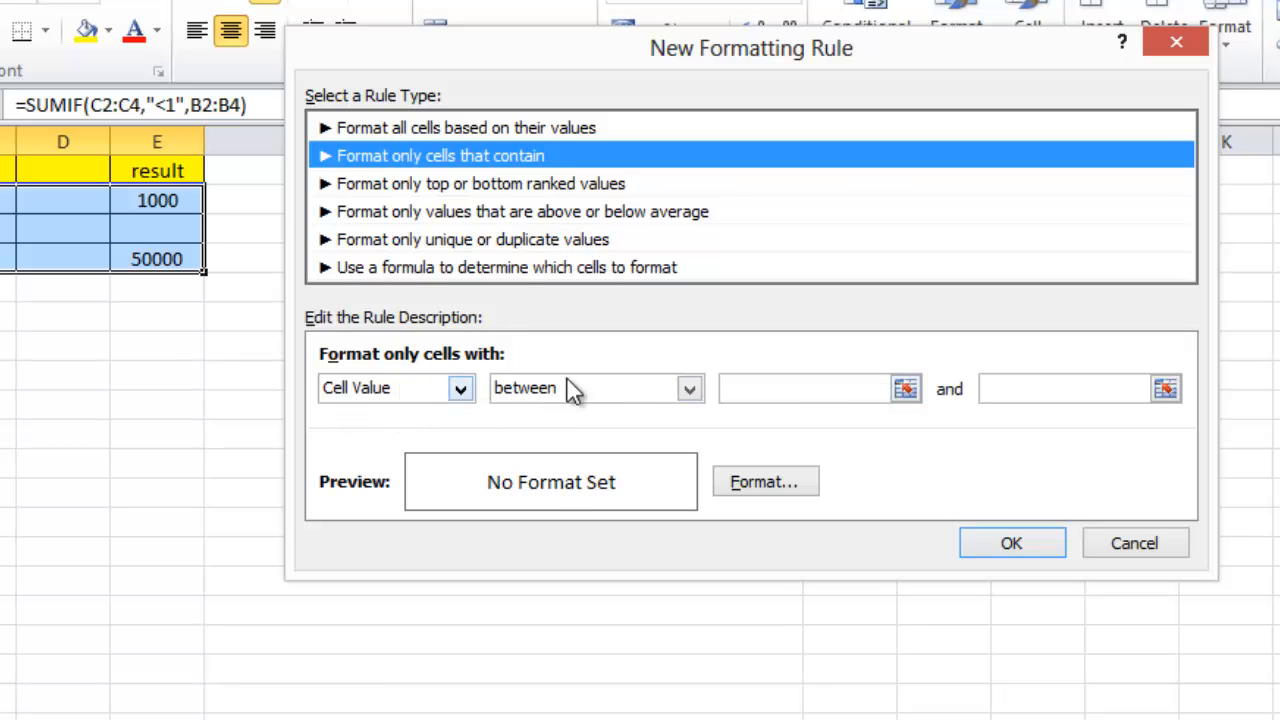
click(620, 390)
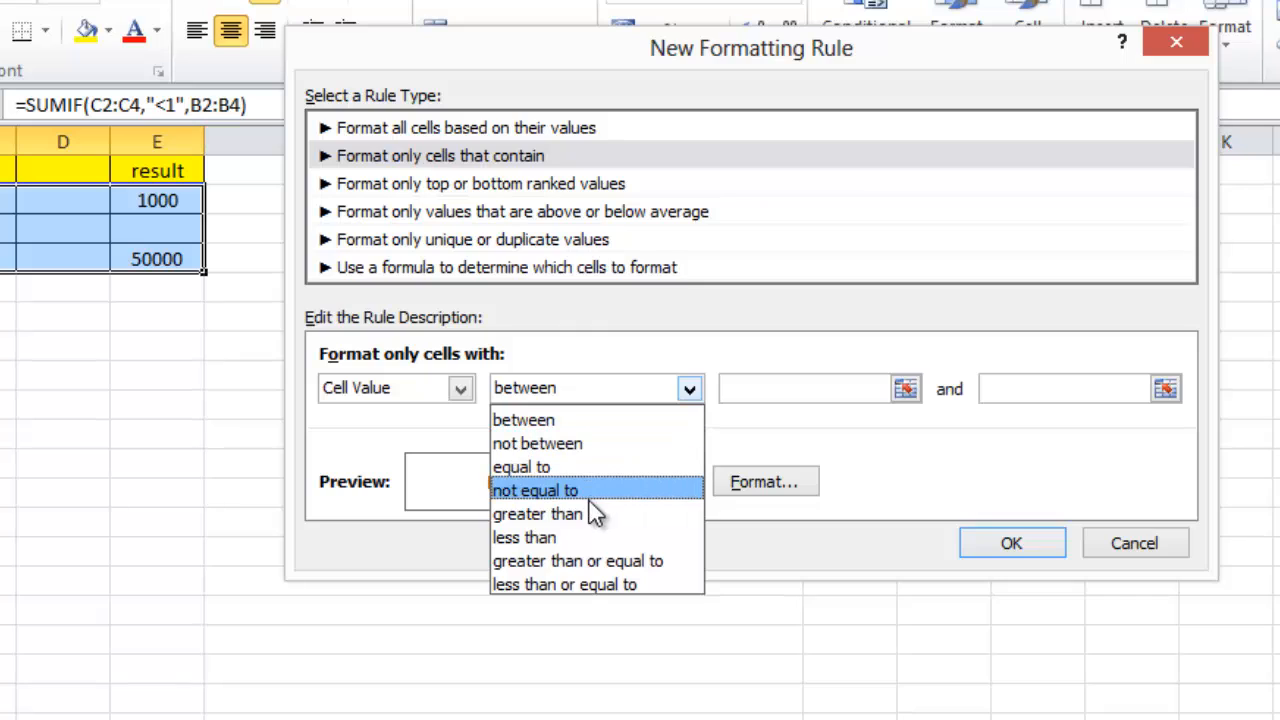
click(585, 537)
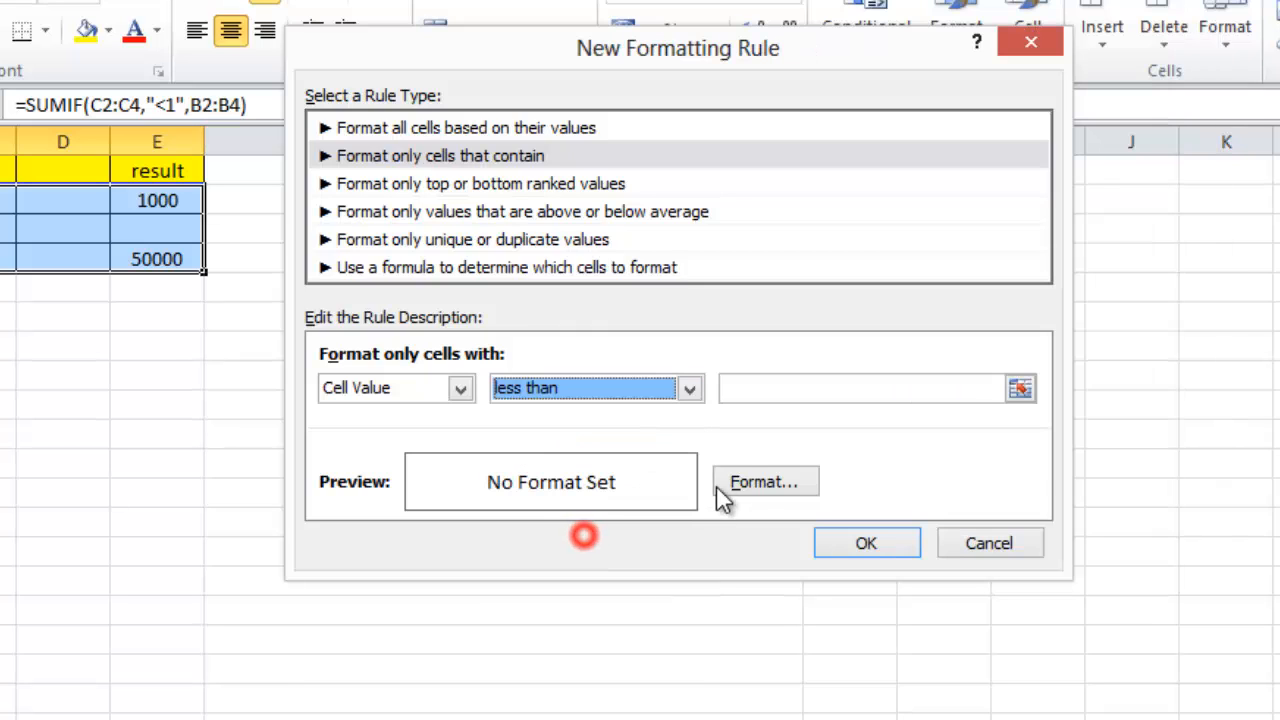
click(757, 388)
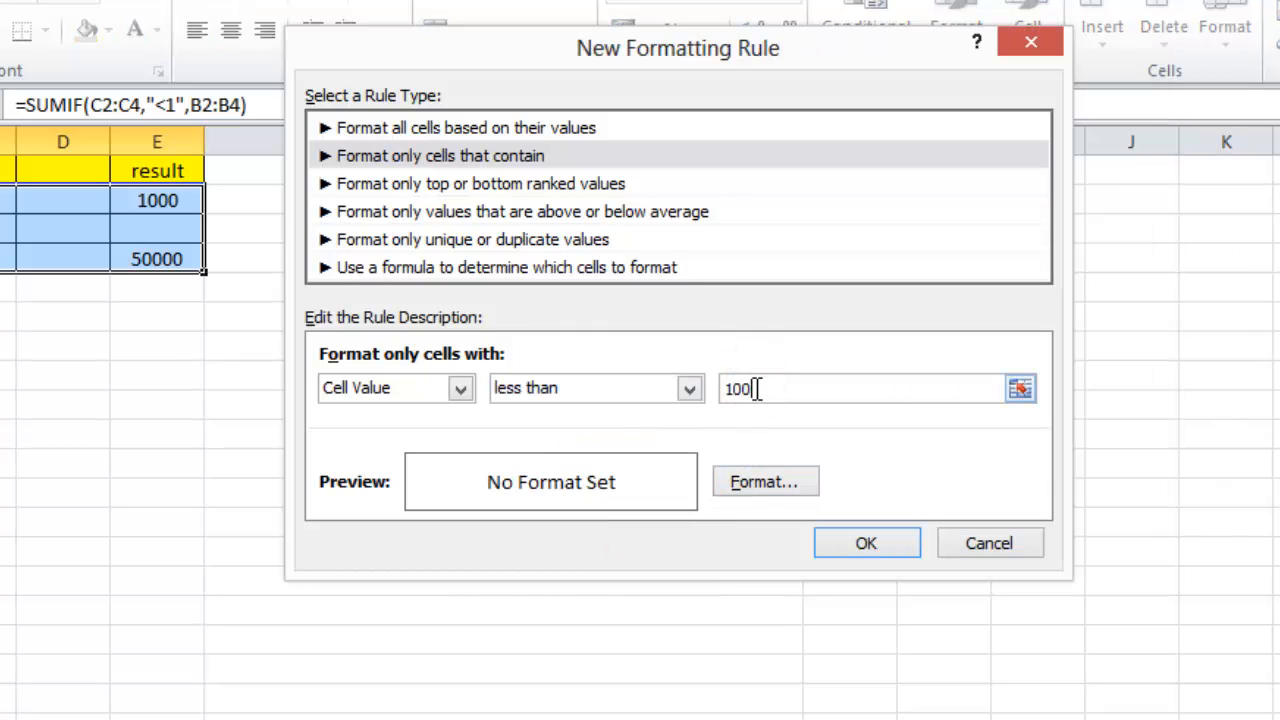
Give the rule a red background fill and apply it to the selected cells.
click(740, 497)
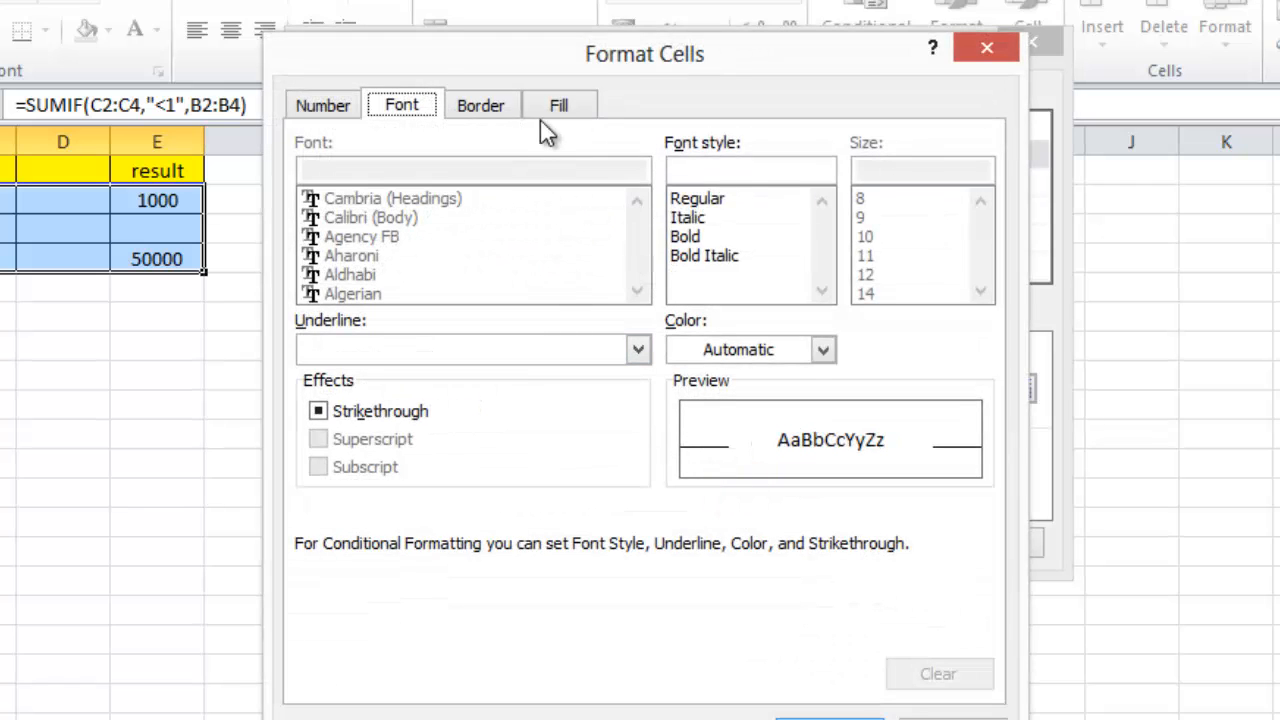
click(556, 106)
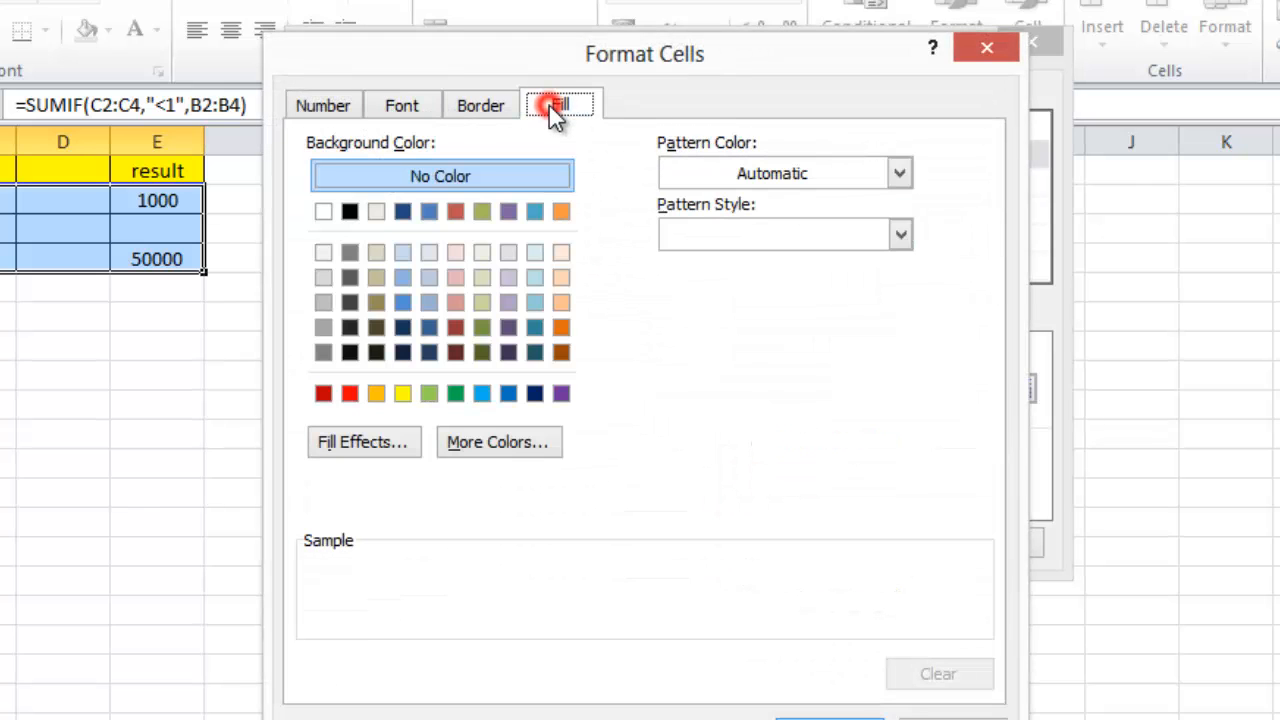
click(357, 398)
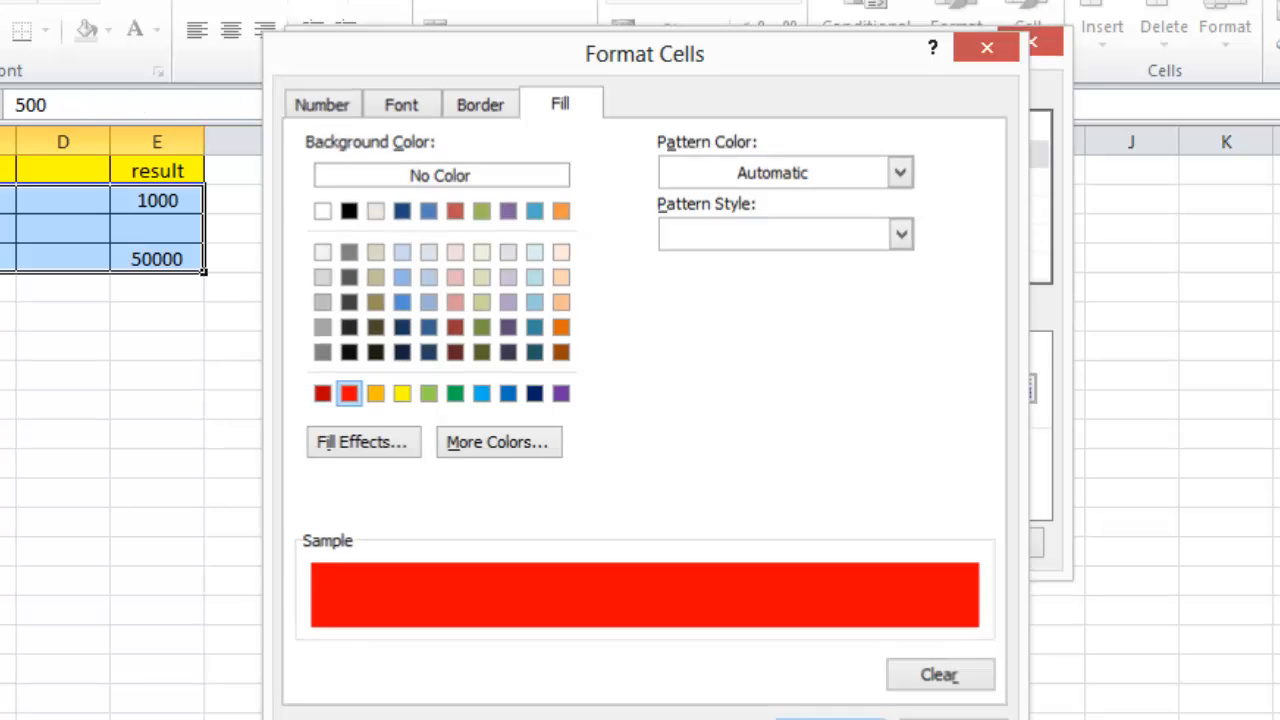
click(825, 718)
click(869, 545)
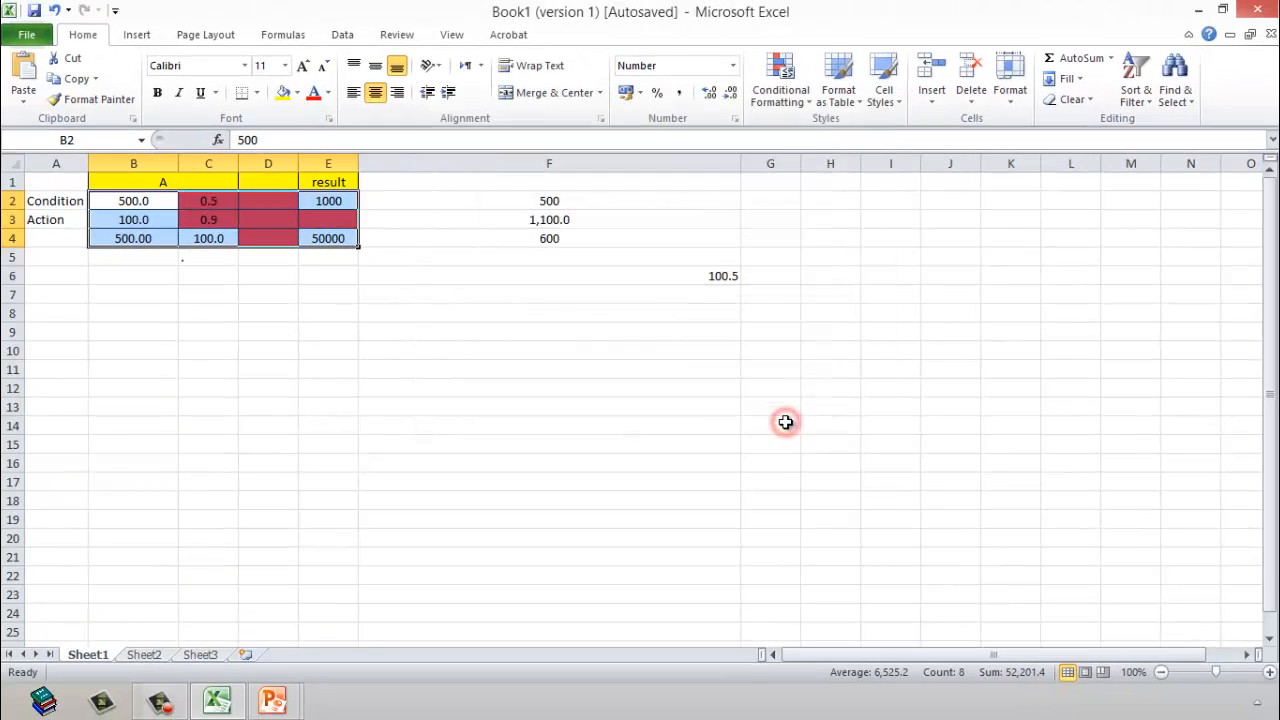
click(451, 423)
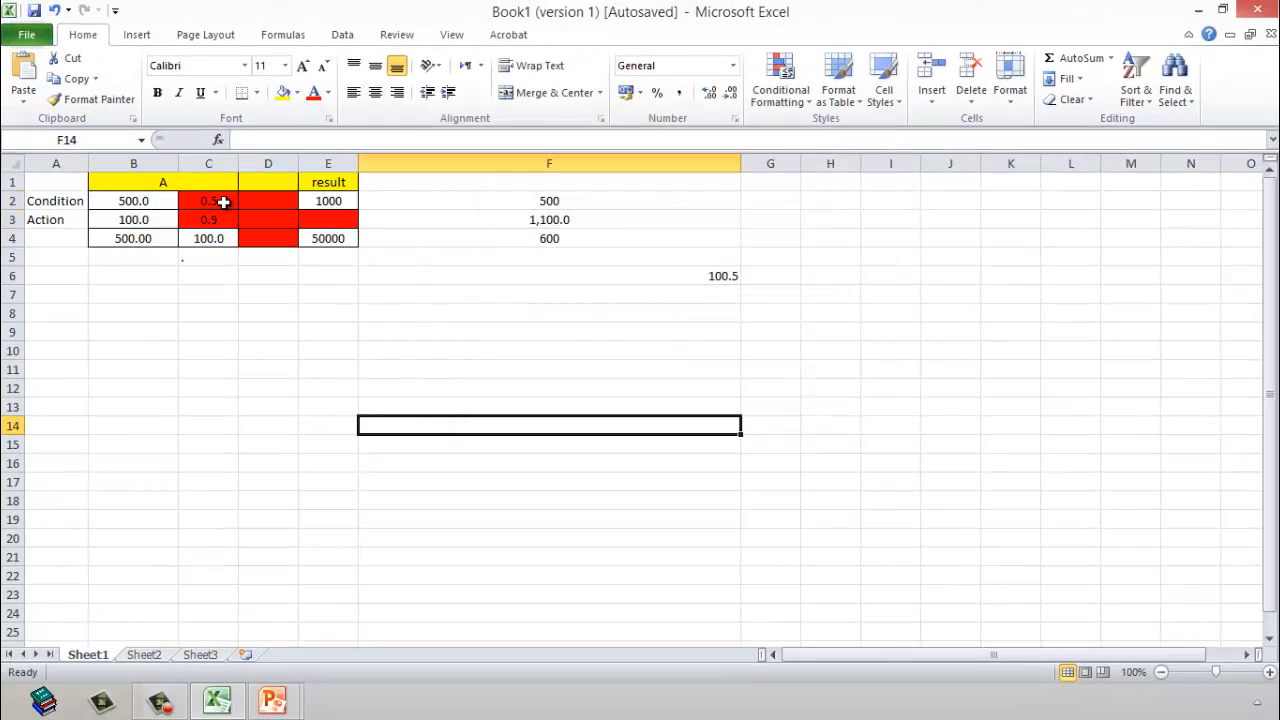
Inspect the red cells in C2:E4, set cell C2 to 120 and check its fill.
drag(223, 200, 337, 240)
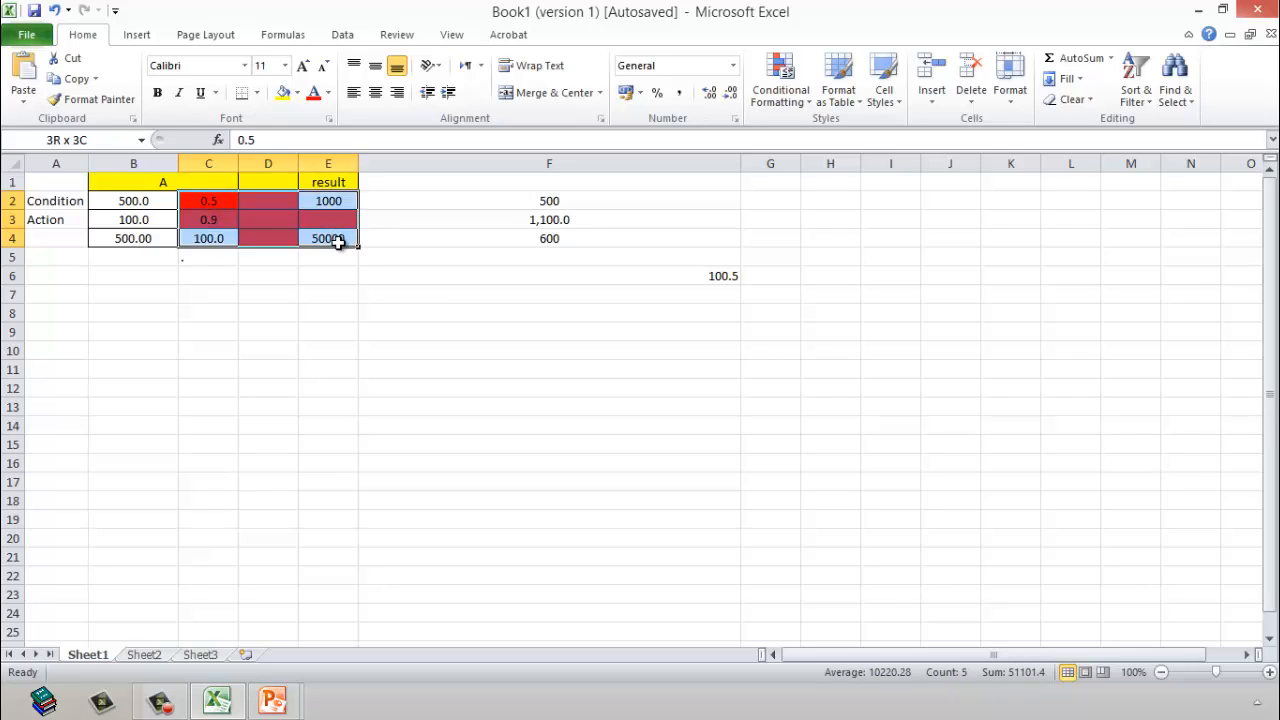
click(286, 289)
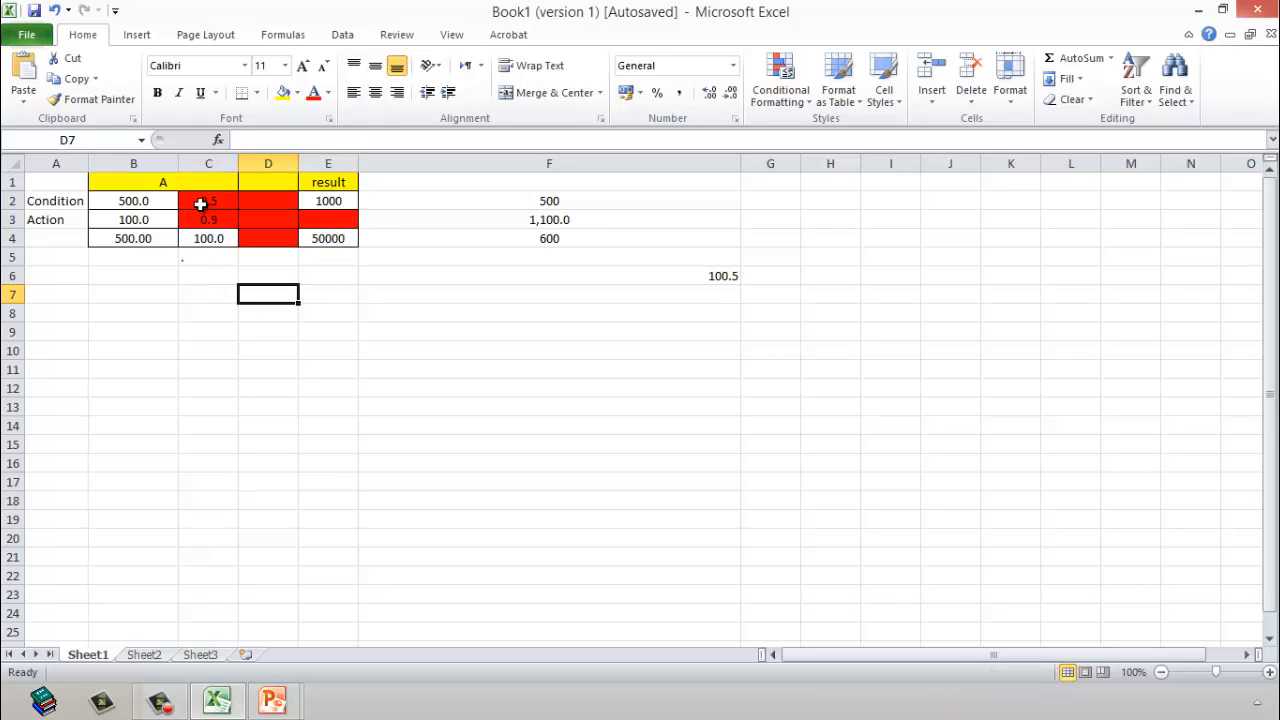
drag(200, 203, 200, 220)
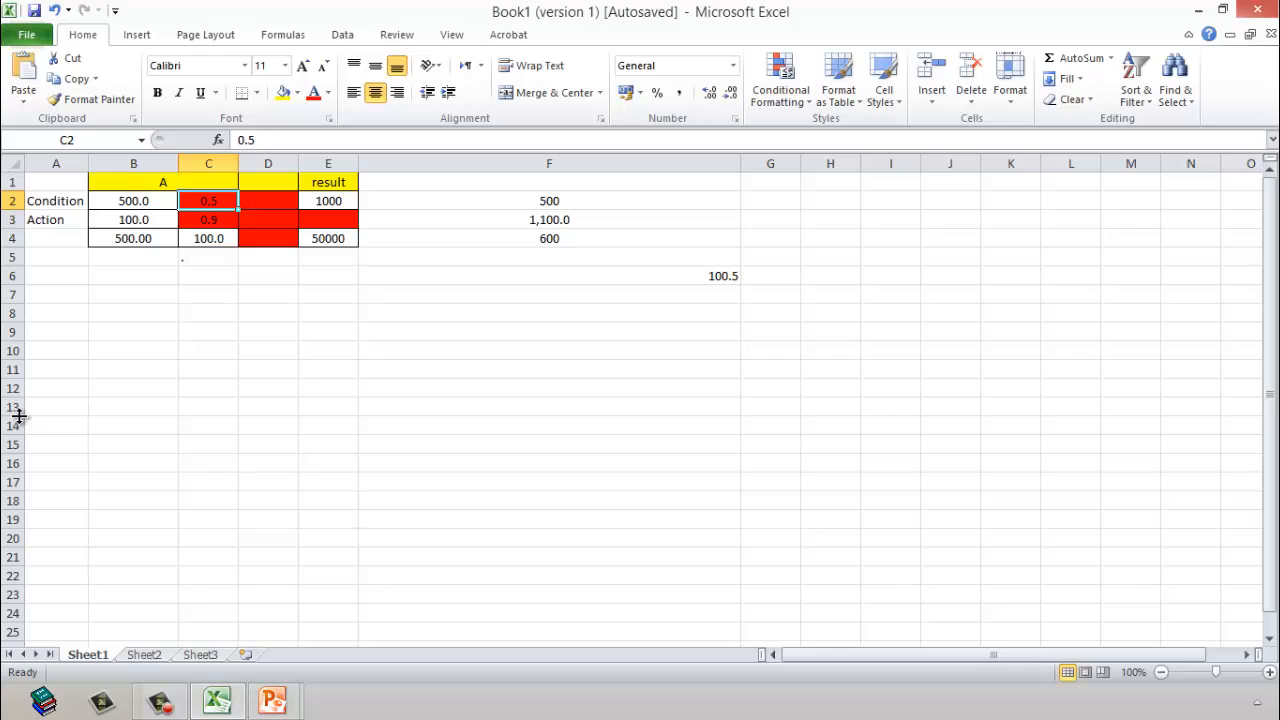
text(120)
key(Return)
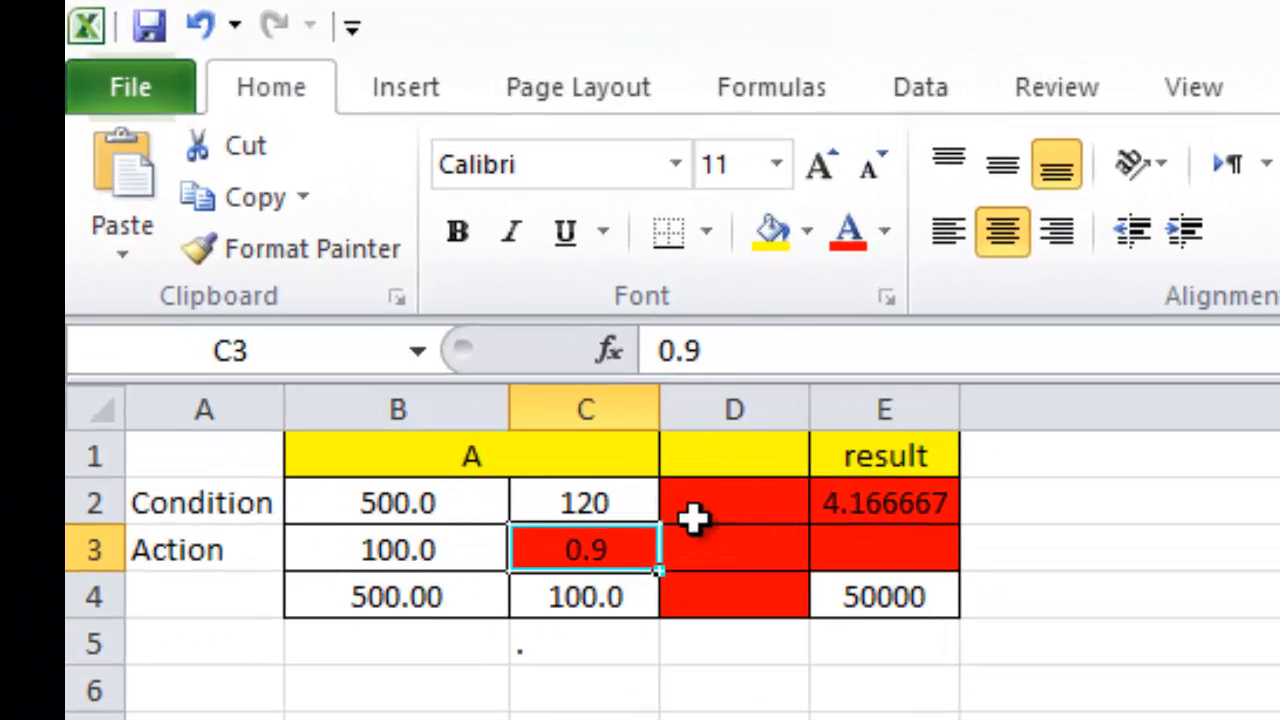
click(449, 396)
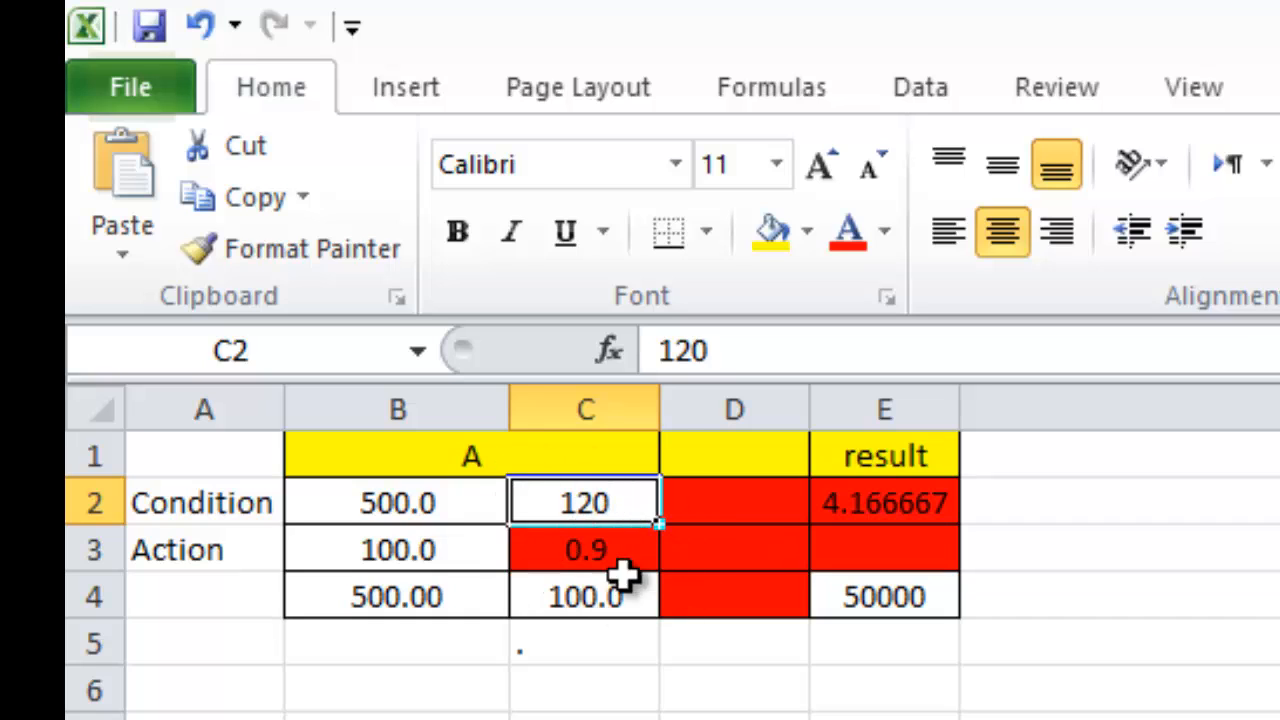
Set cell B2 to 50 and review the conditional formatting across B2:E4.
click(427, 524)
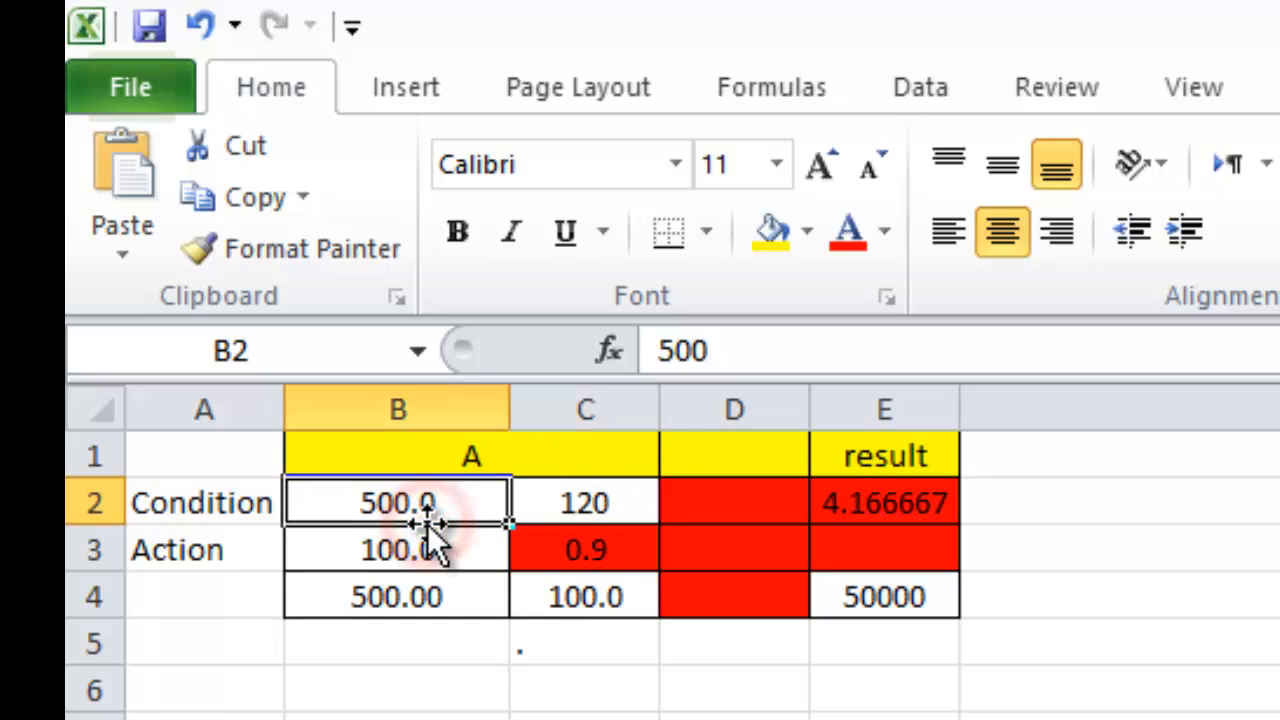
text(50)
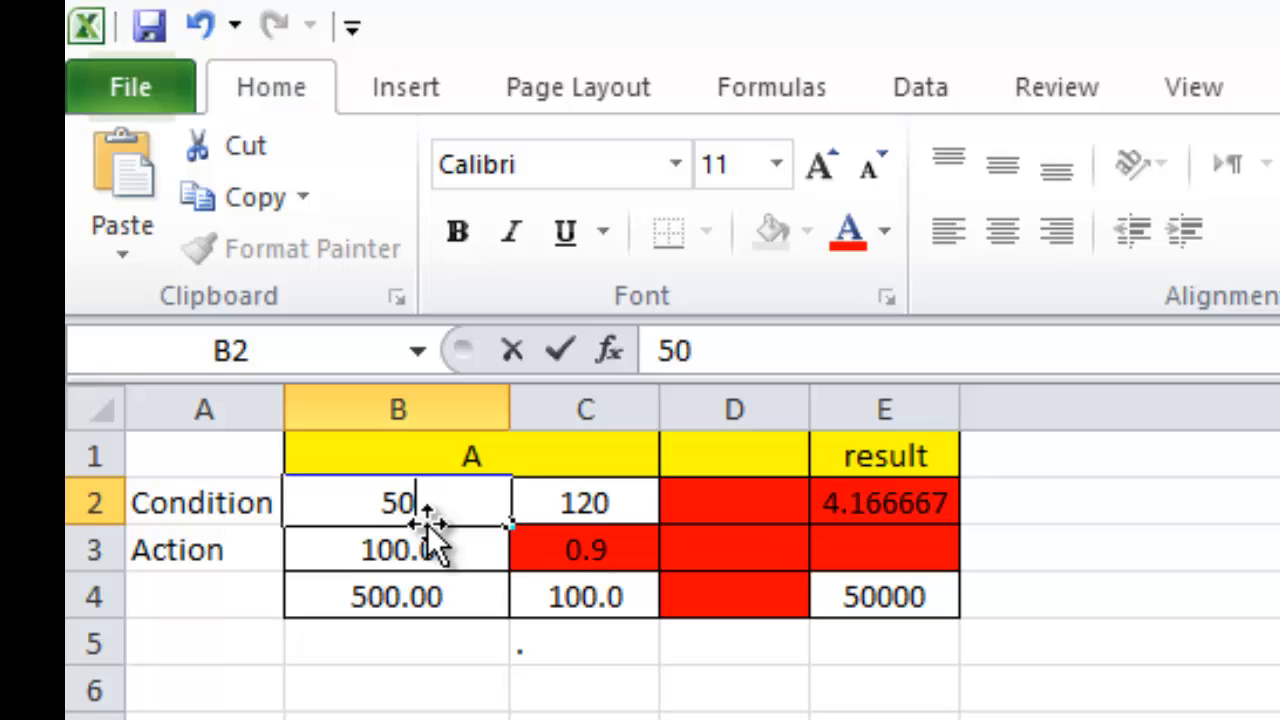
key(Return)
click(386, 490)
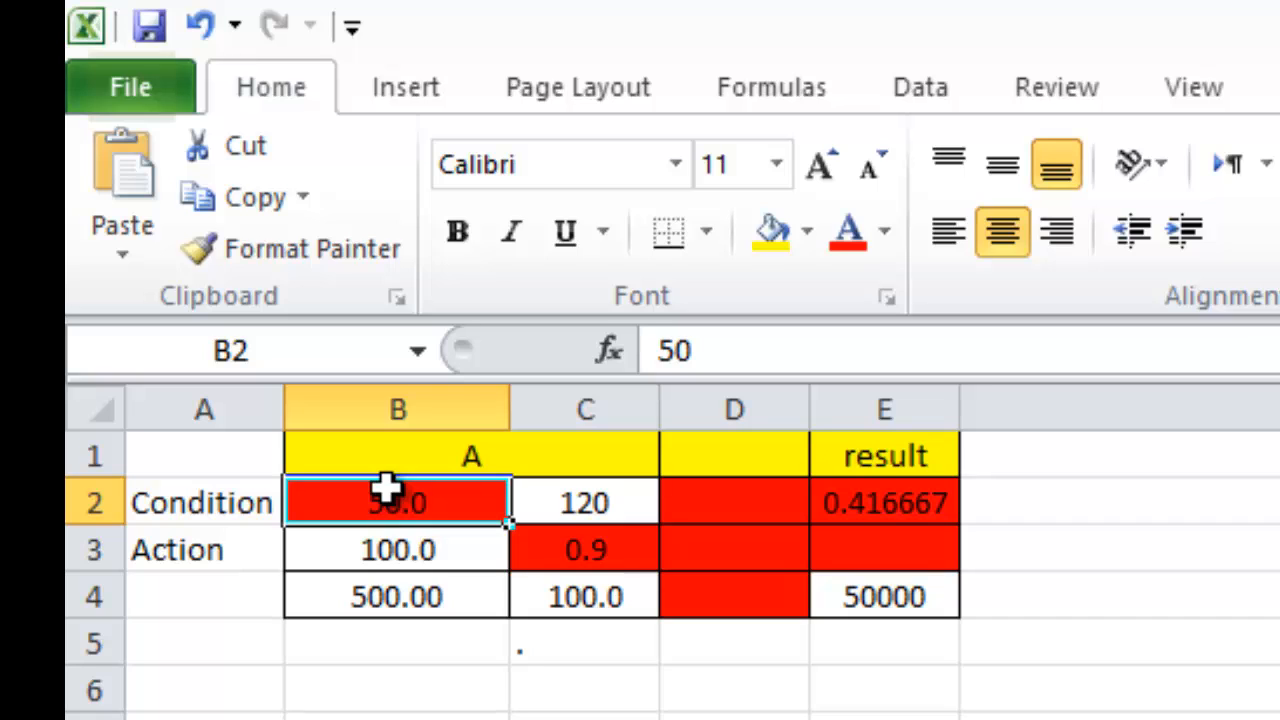
drag(405, 498, 900, 591)
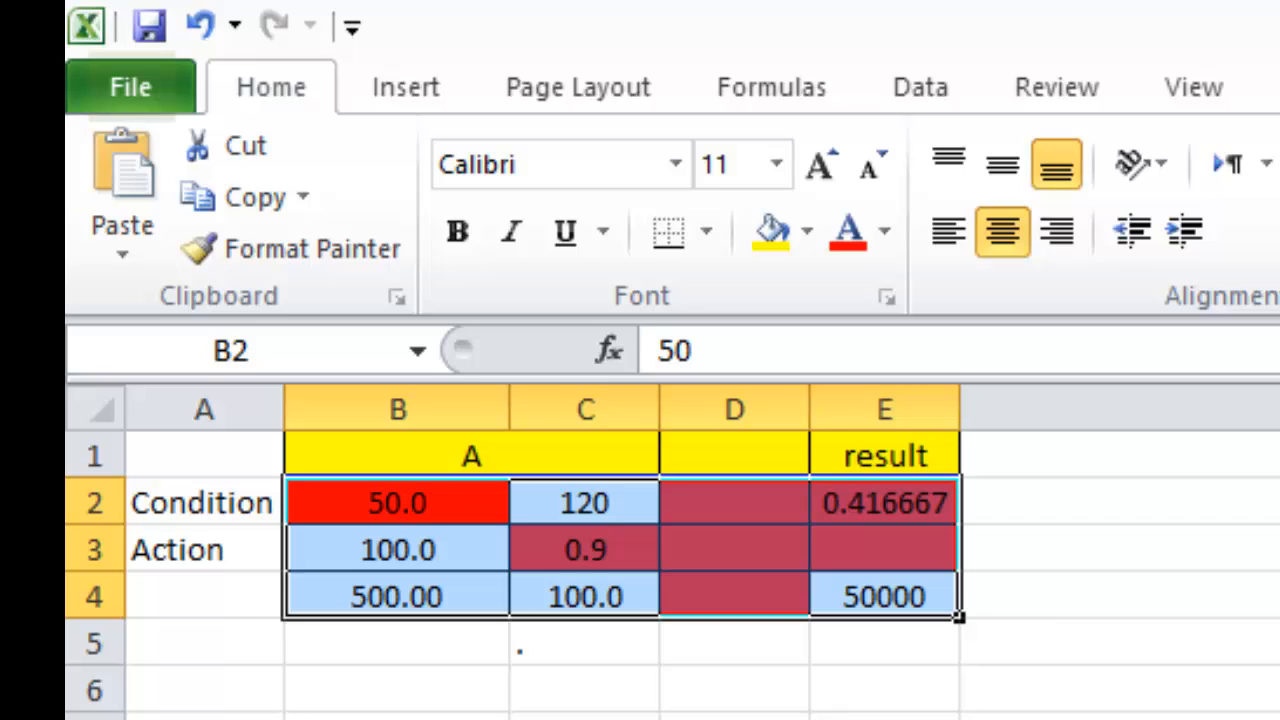
click(430, 718)
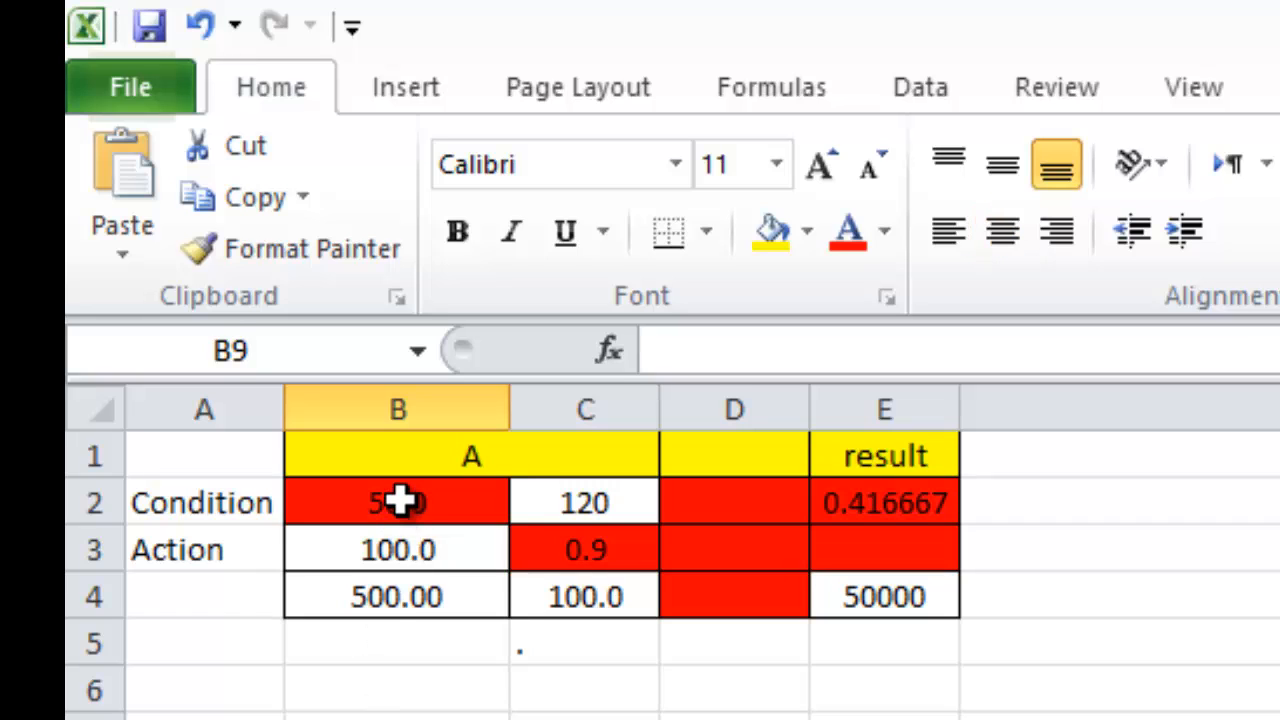
drag(400, 502, 862, 600)
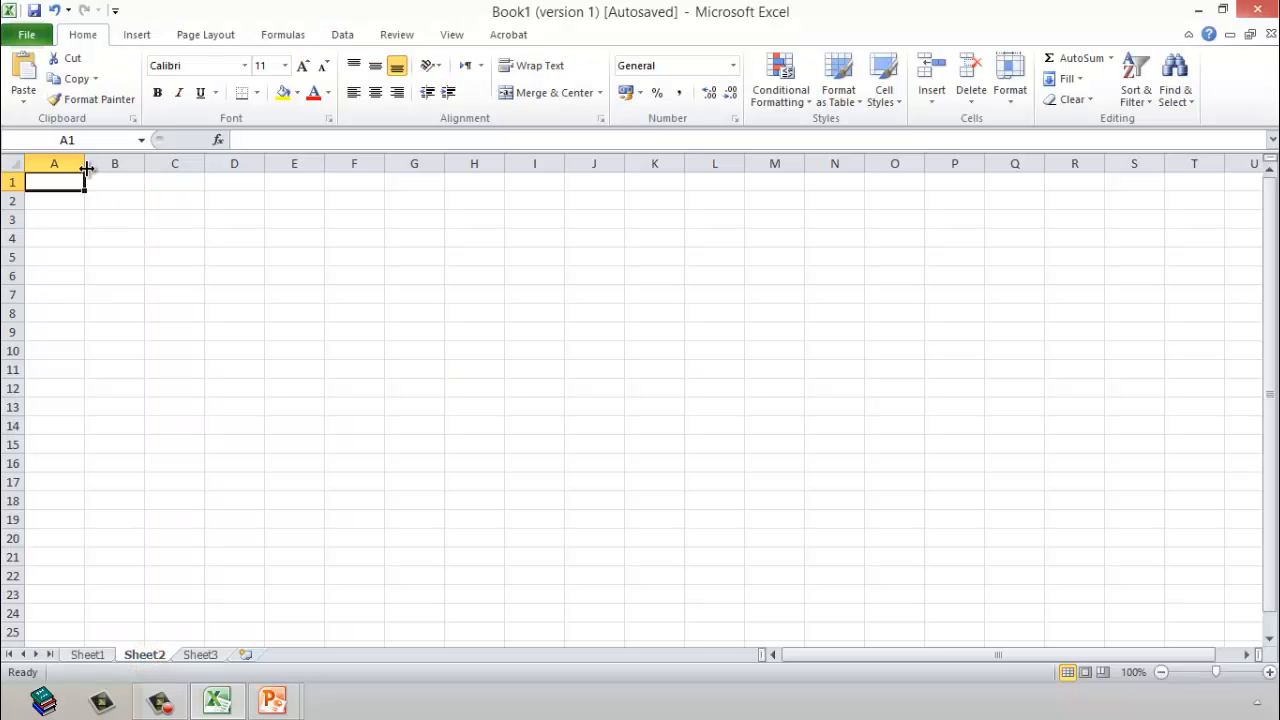
On Sheet2, widen column A slightly and enter the header "Activity ID" in cell A1.
click(107, 163)
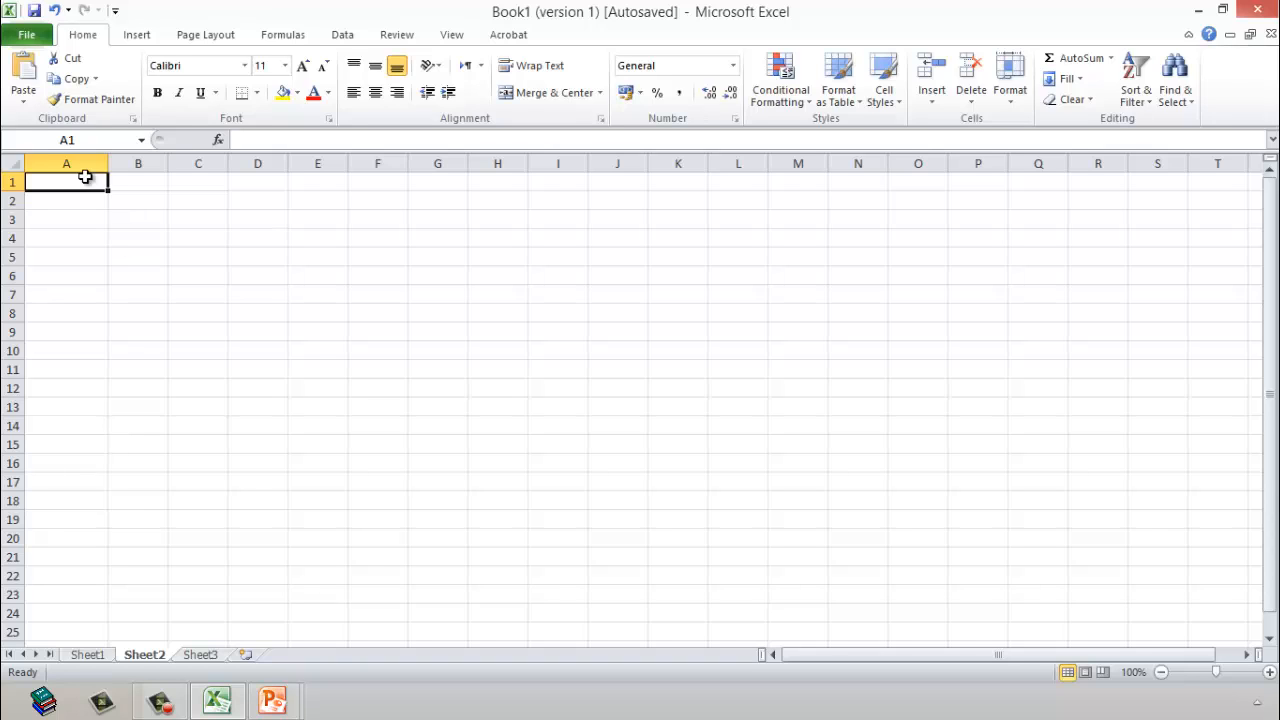
text(Acti)
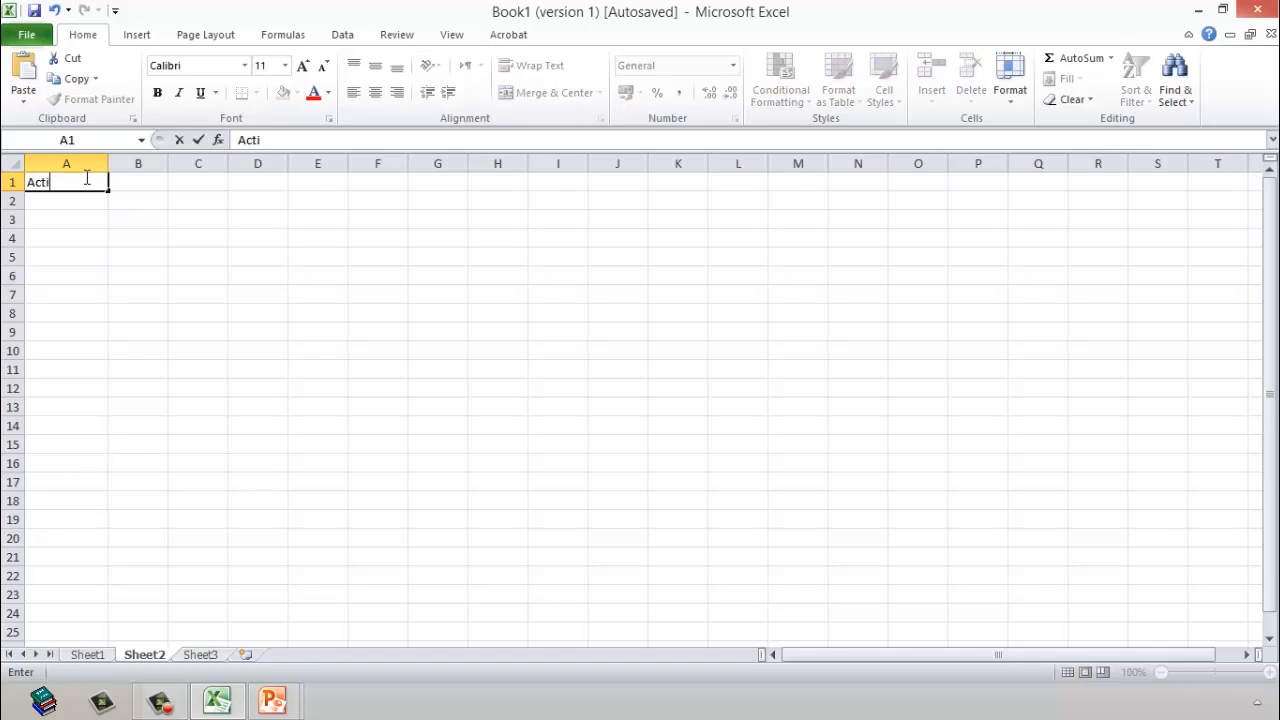
text(vity ID)
key(Return)
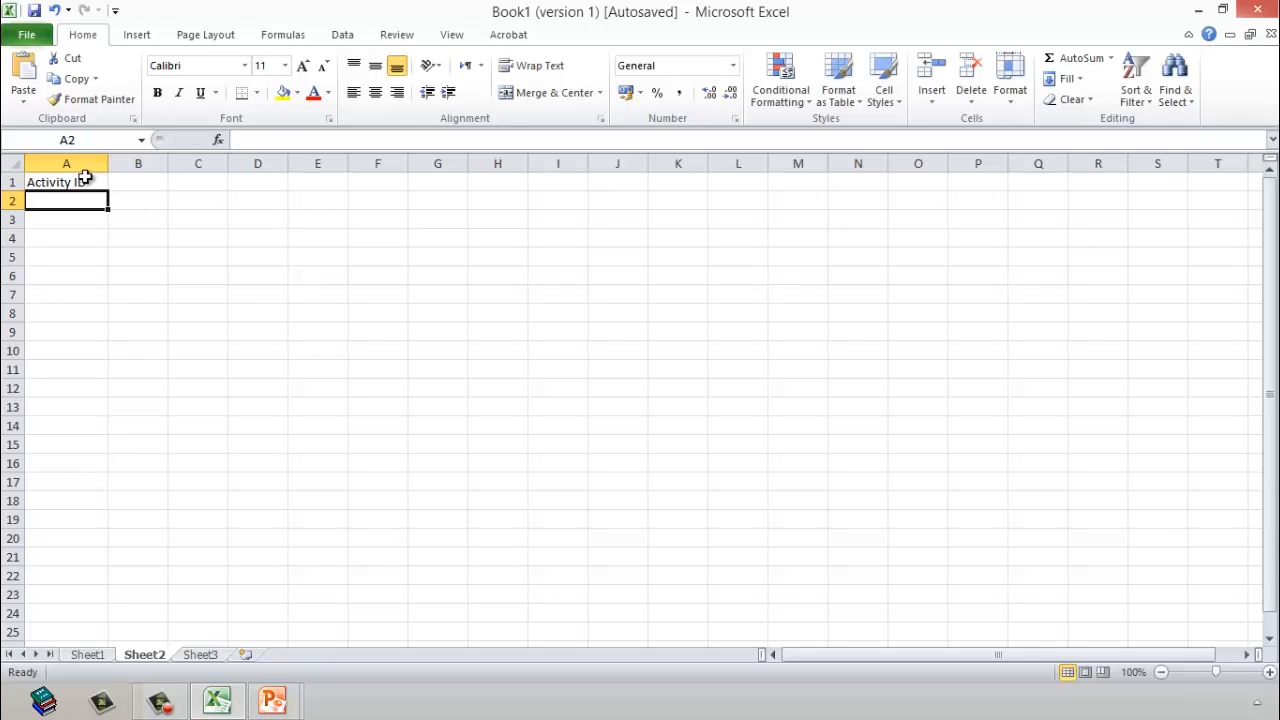
Enter the activity IDs 10, 20, 30 and 40 in cells A2 to A5.
text(10)
key(Return)
text(20)
key(Return)
text(30)
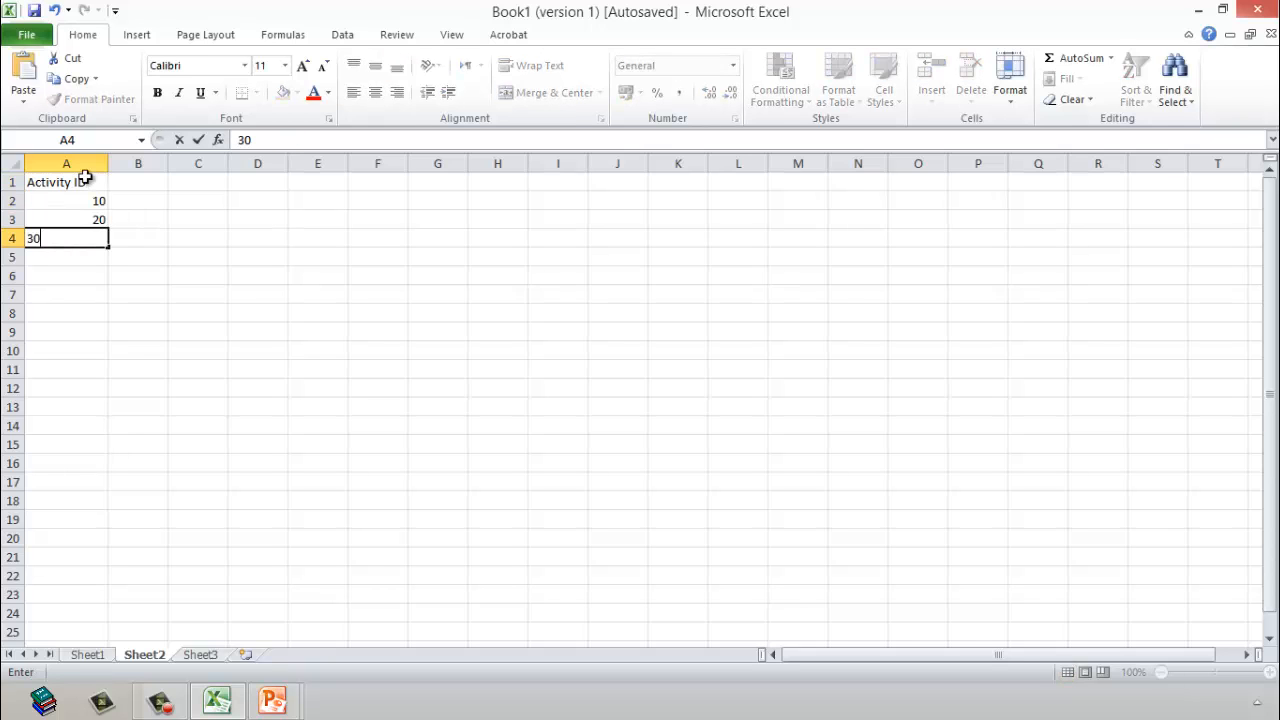
key(Return)
text(40)
key(Return)
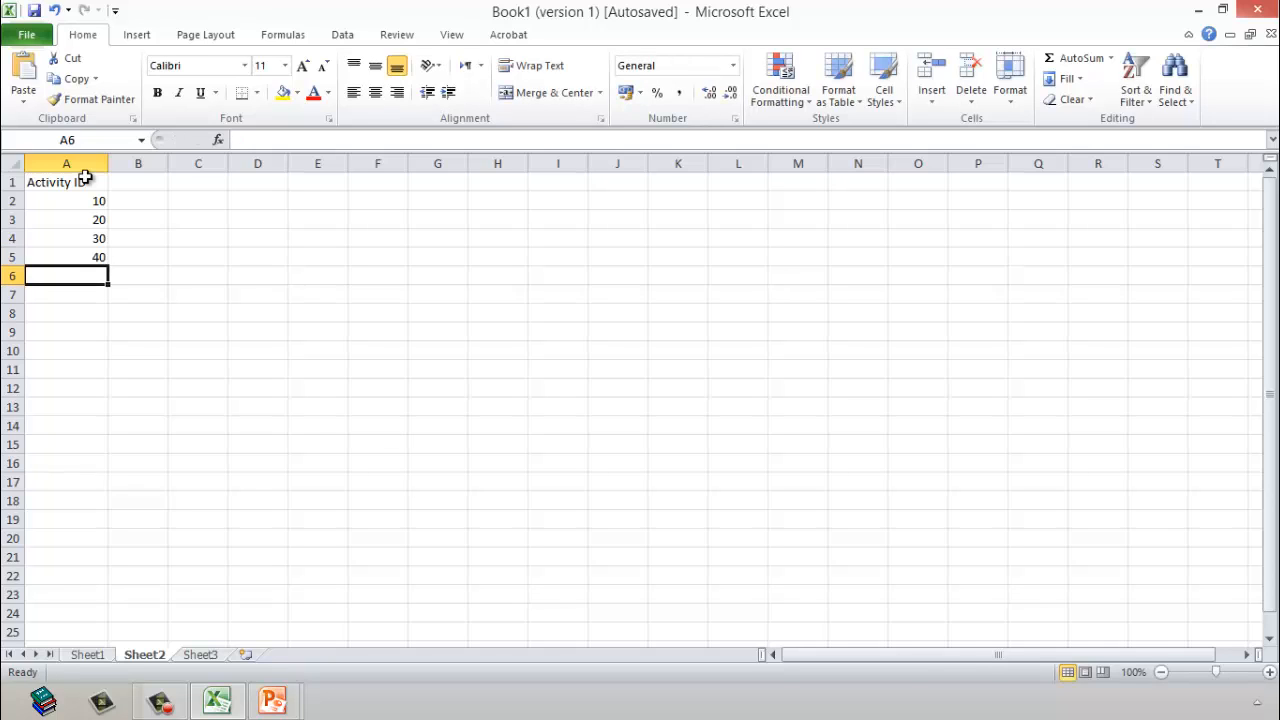
Extend the activity ID series down to 130 in cell A14 and centre column A.
drag(68, 206, 88, 431)
click(214, 277)
click(92, 163)
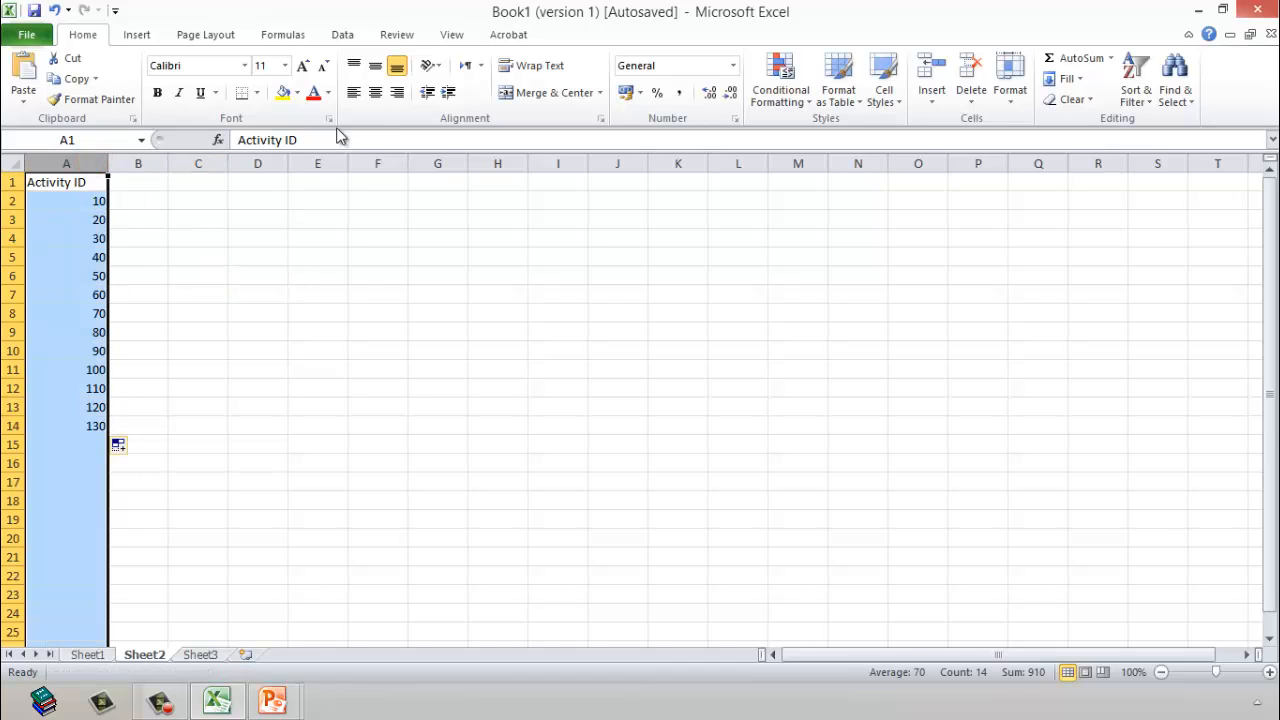
click(375, 92)
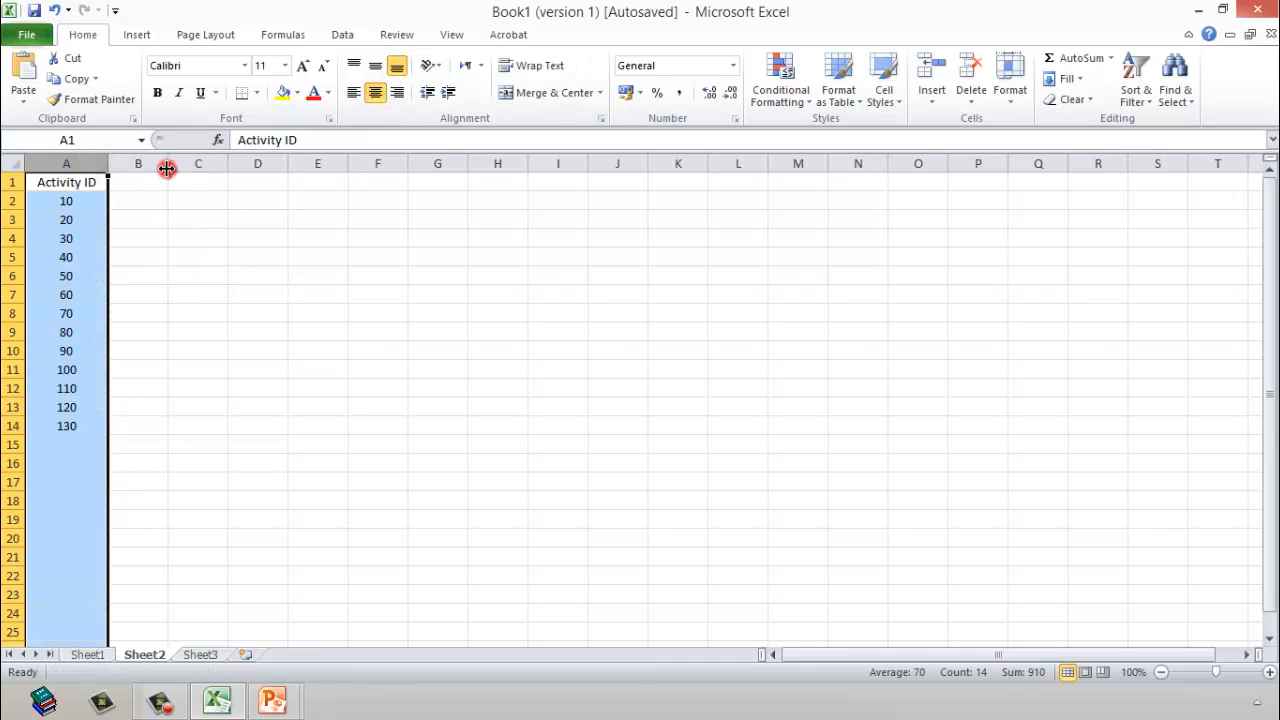
Widen column B to roughly three times its width and enter the header "Activity start date" in cell B1.
drag(167, 168, 295, 183)
click(183, 177)
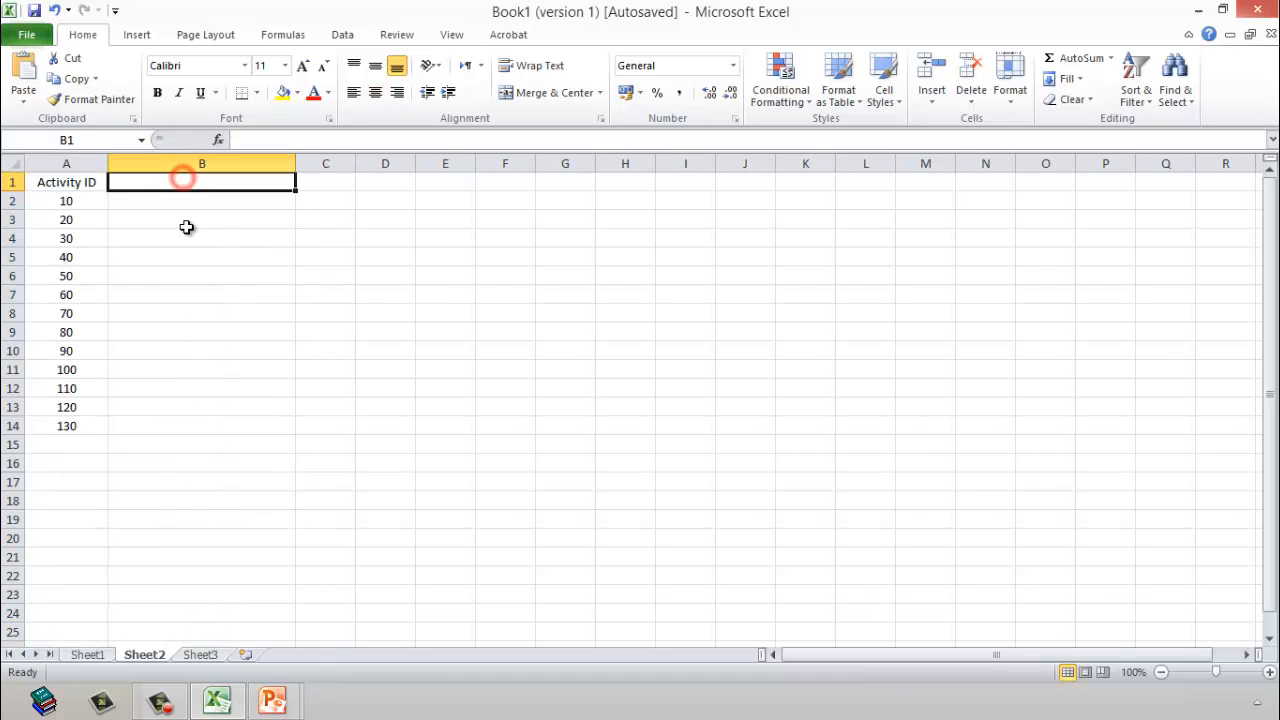
text(Ac)
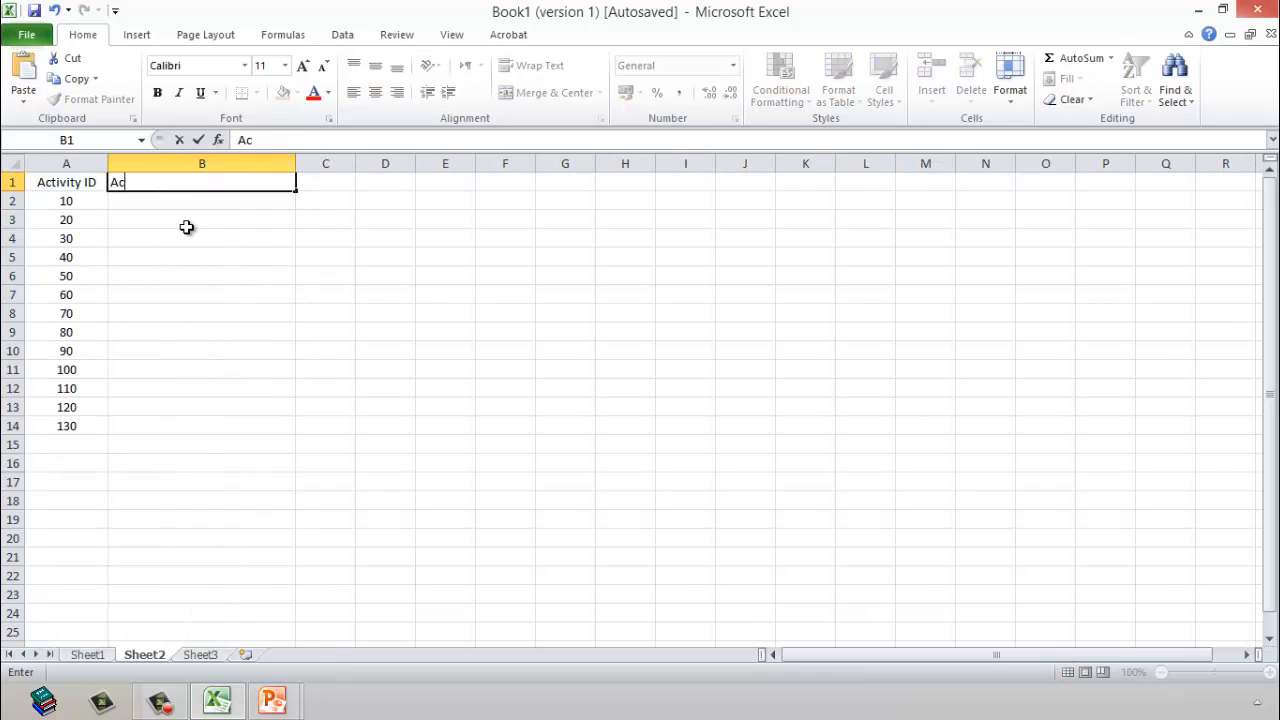
text(tivity start)
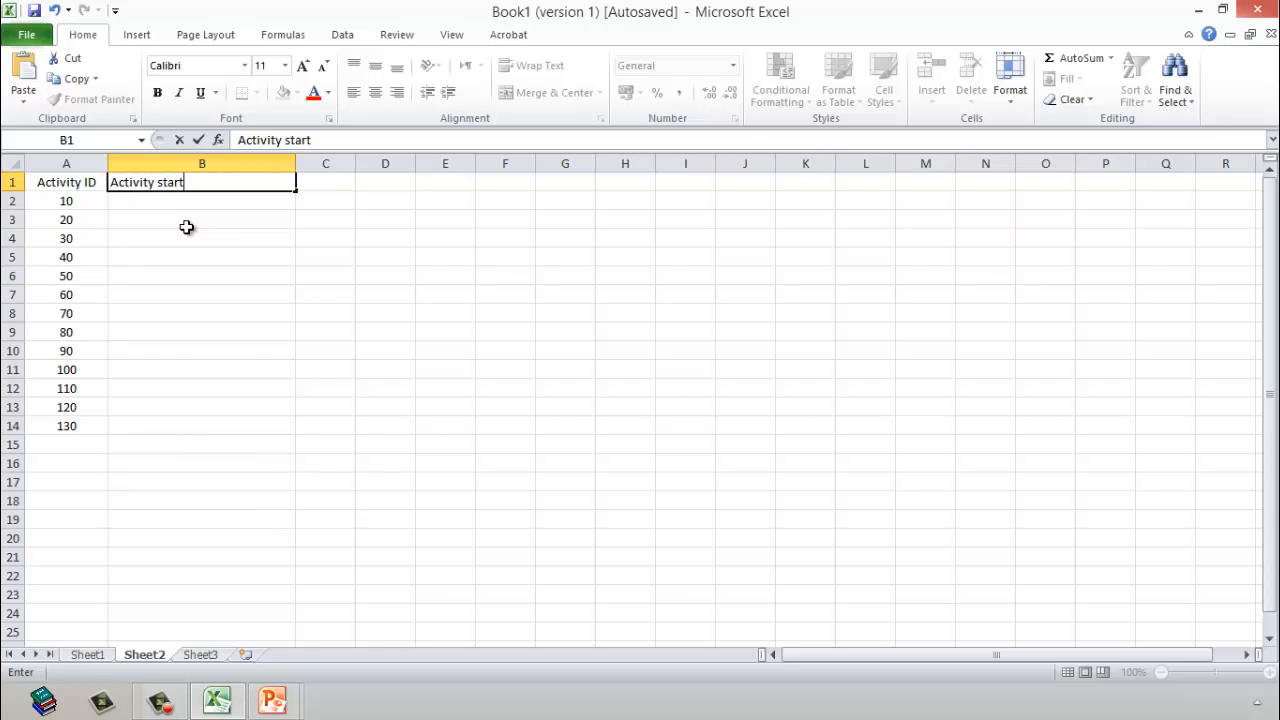
text( date)
key(Return)
Enter the start date 01/01/2010 for activity 10 in cell B2.
text(1/1)
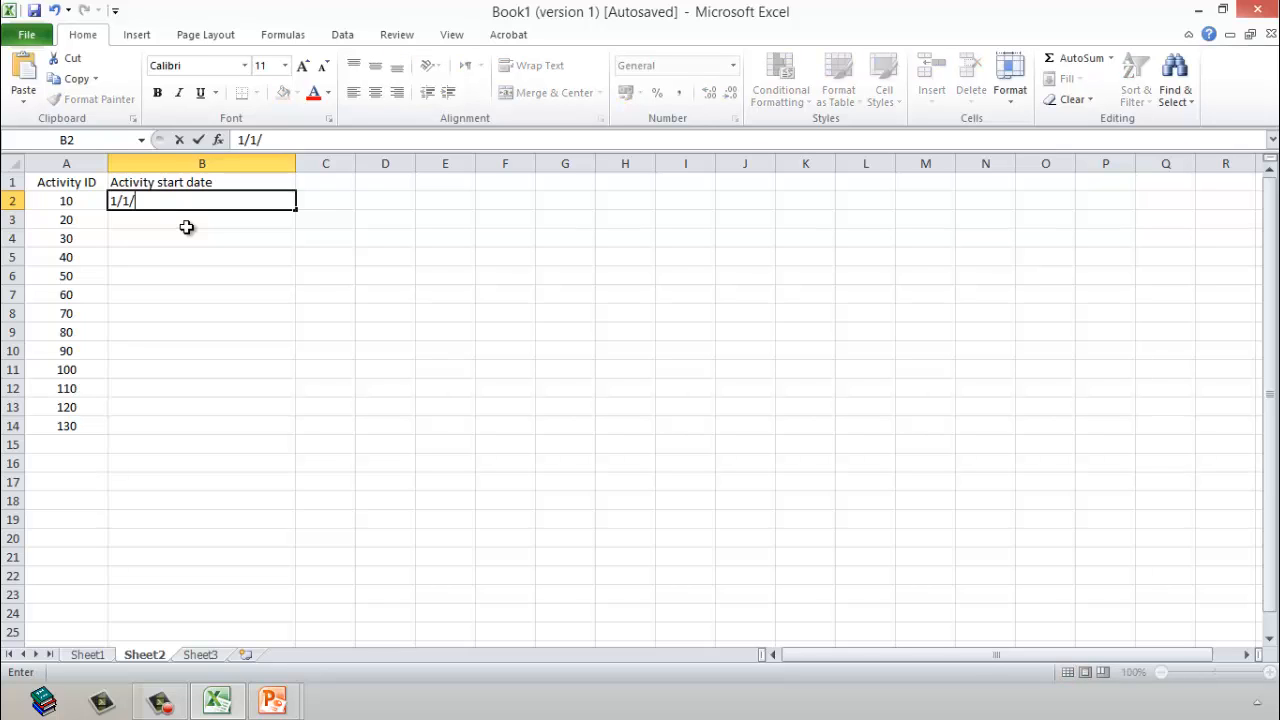
text(/01/2010)
key(Return)
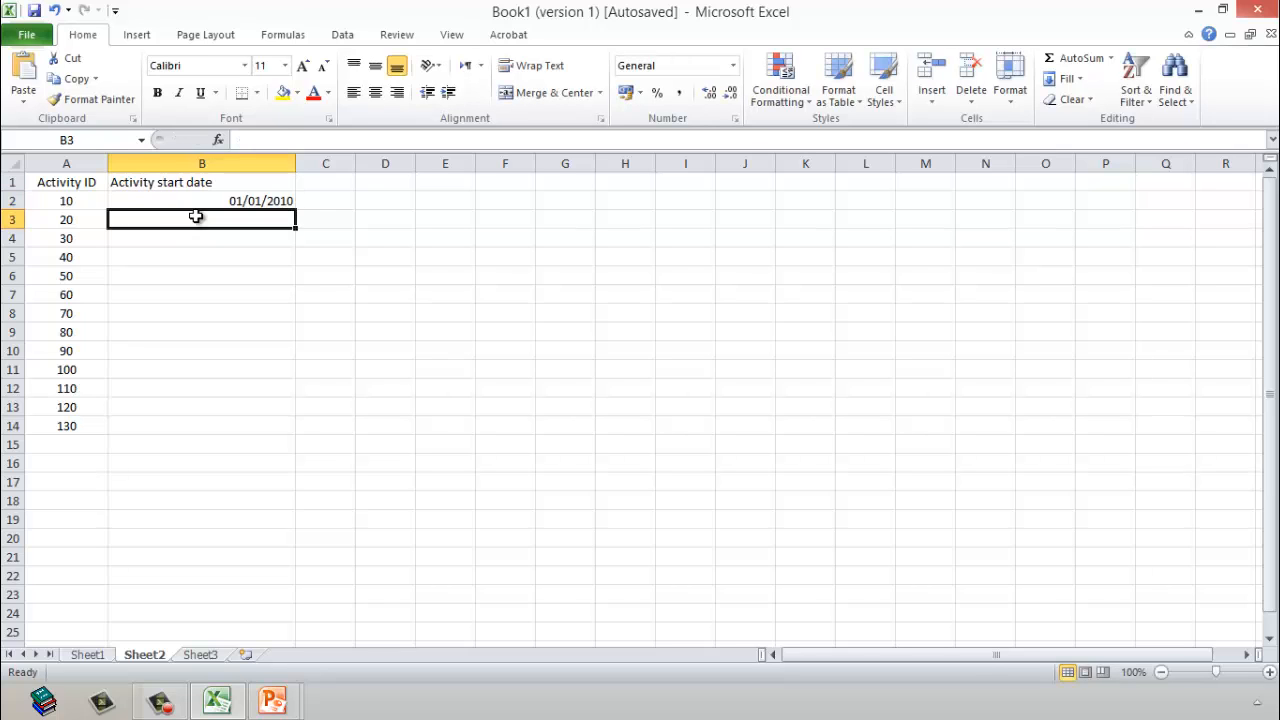
Format cell B2 with the "14 March 2001" date type and centre it horizontally and vertically.
click(203, 201)
right_click(203, 201)
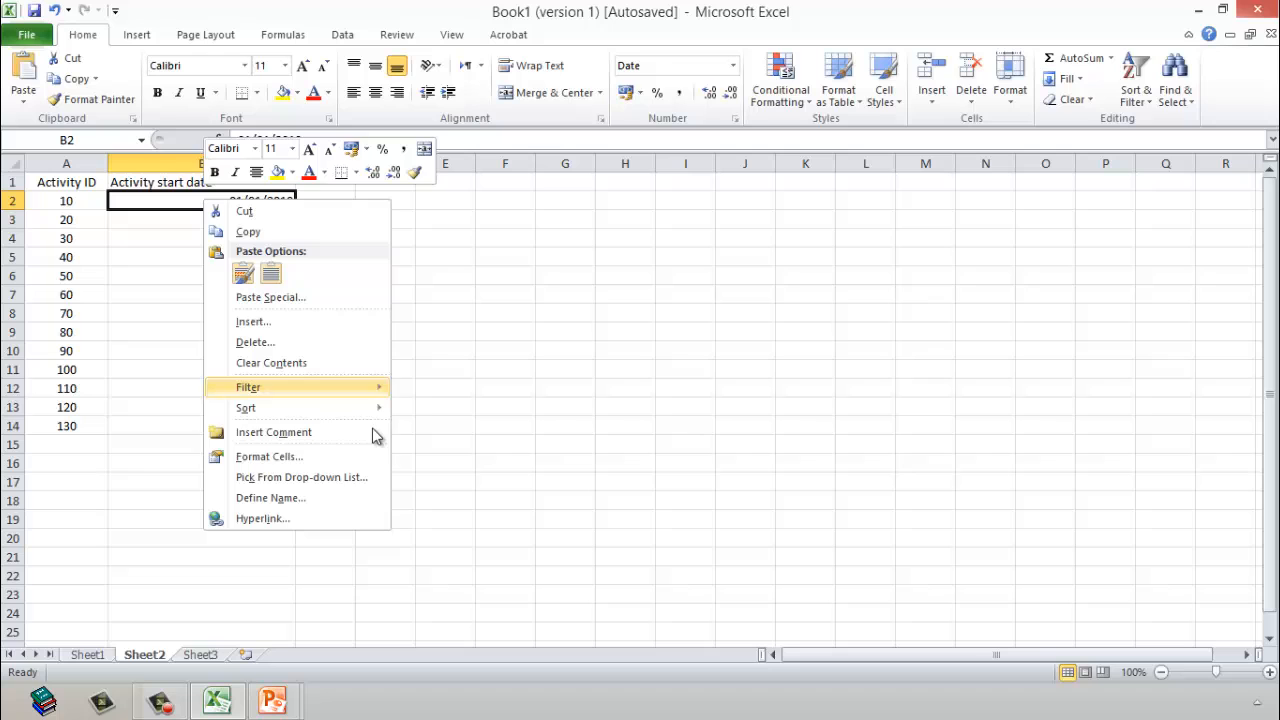
click(323, 460)
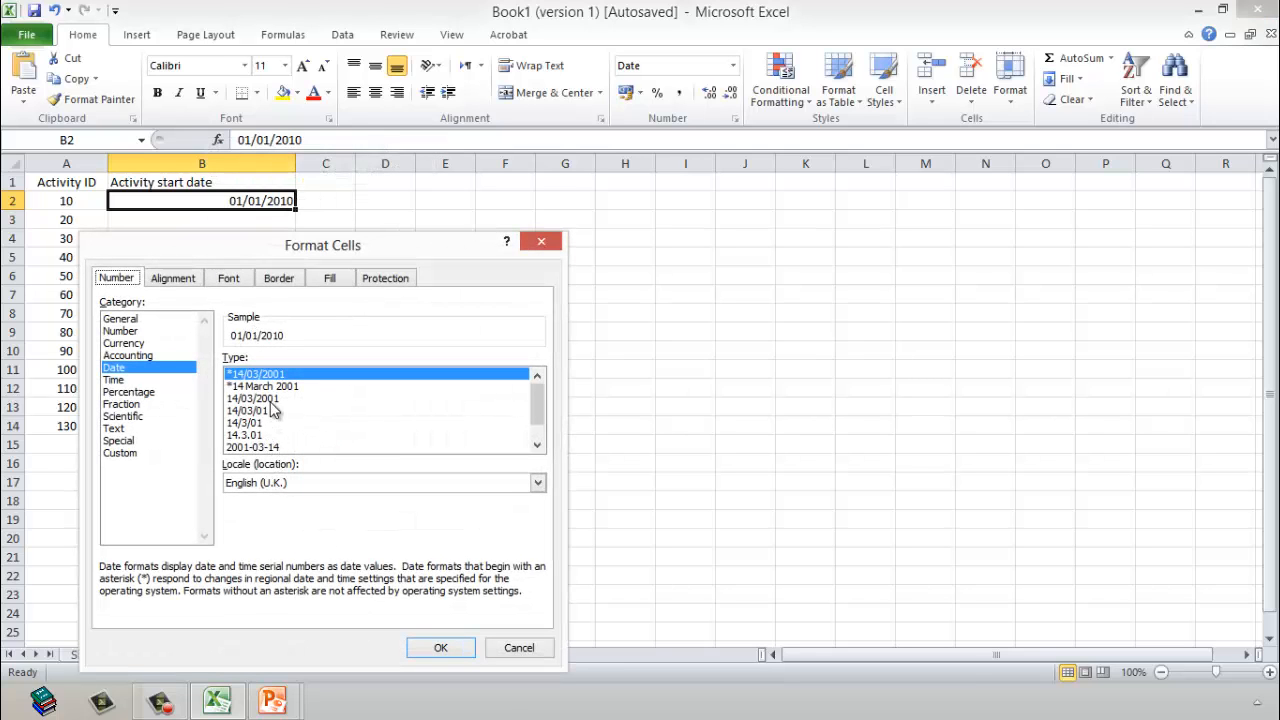
click(537, 444)
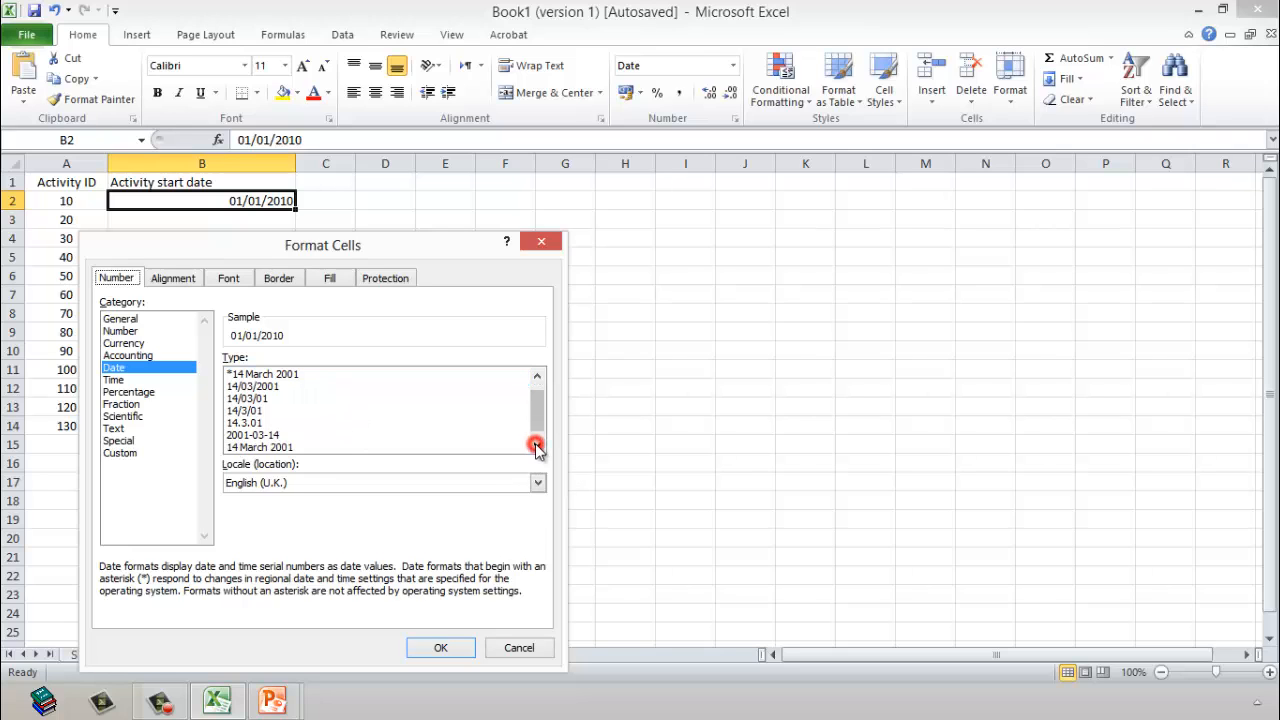
click(264, 448)
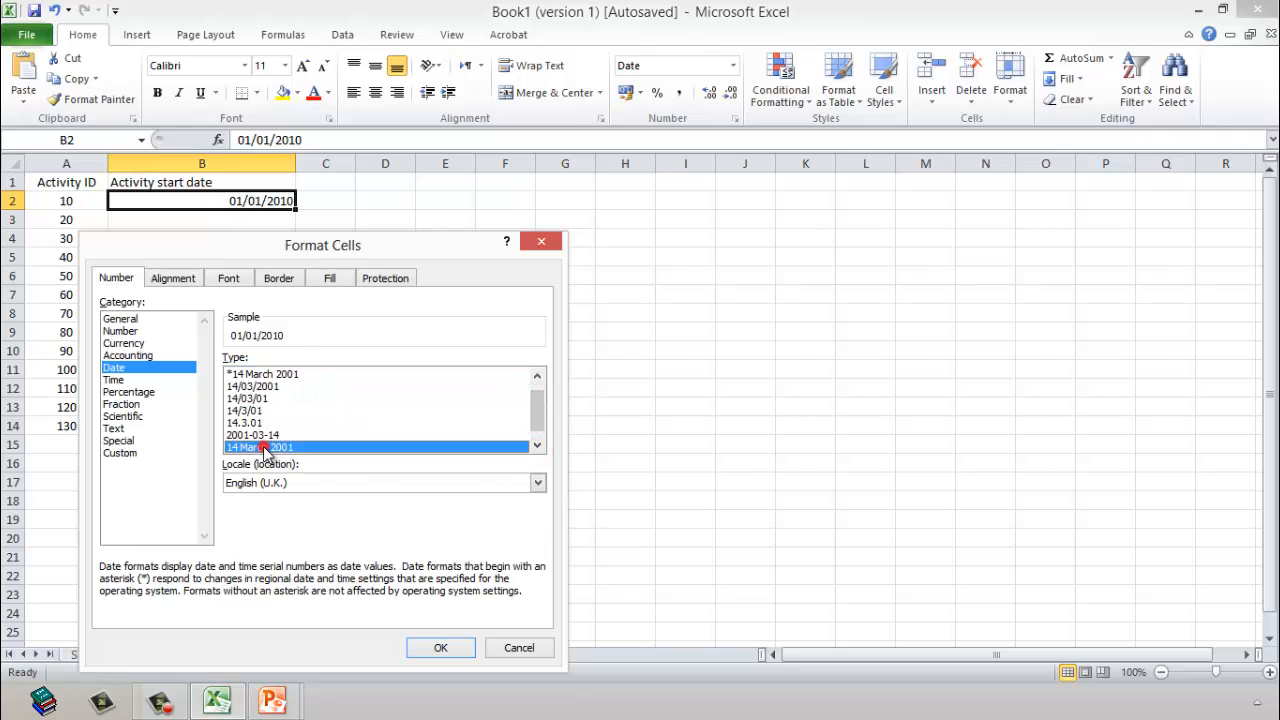
click(441, 649)
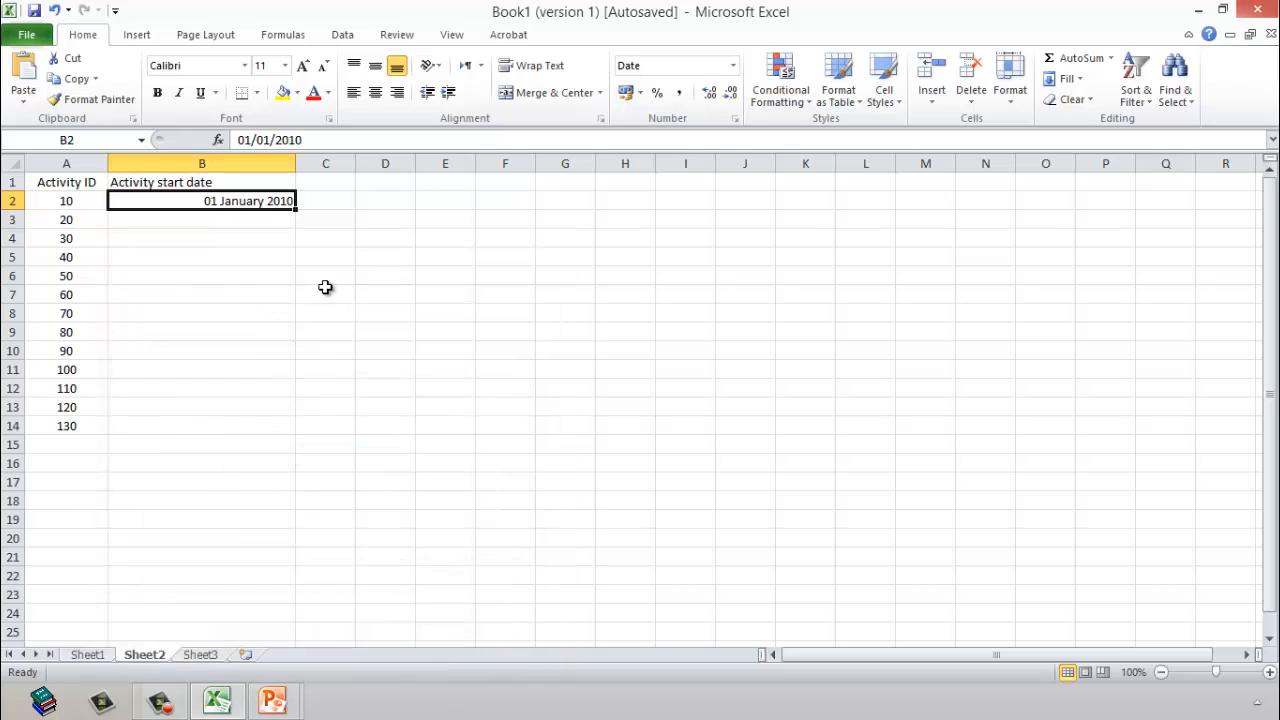
click(377, 66)
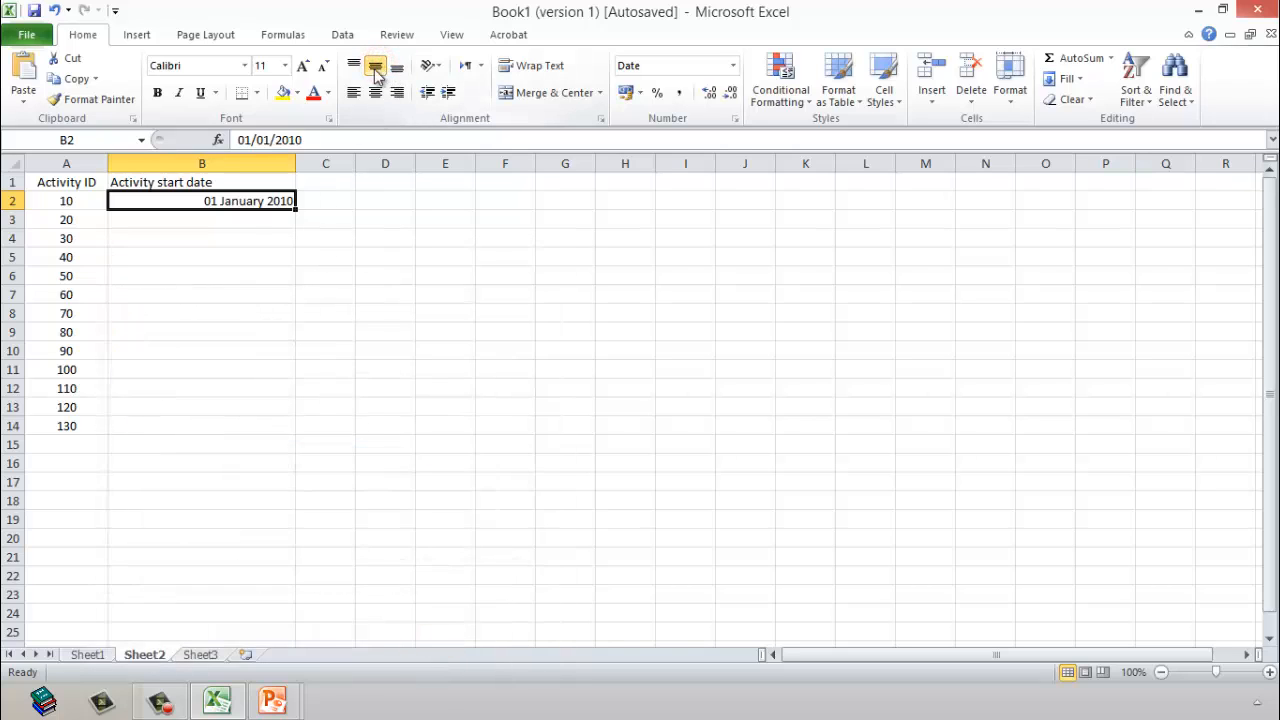
click(374, 93)
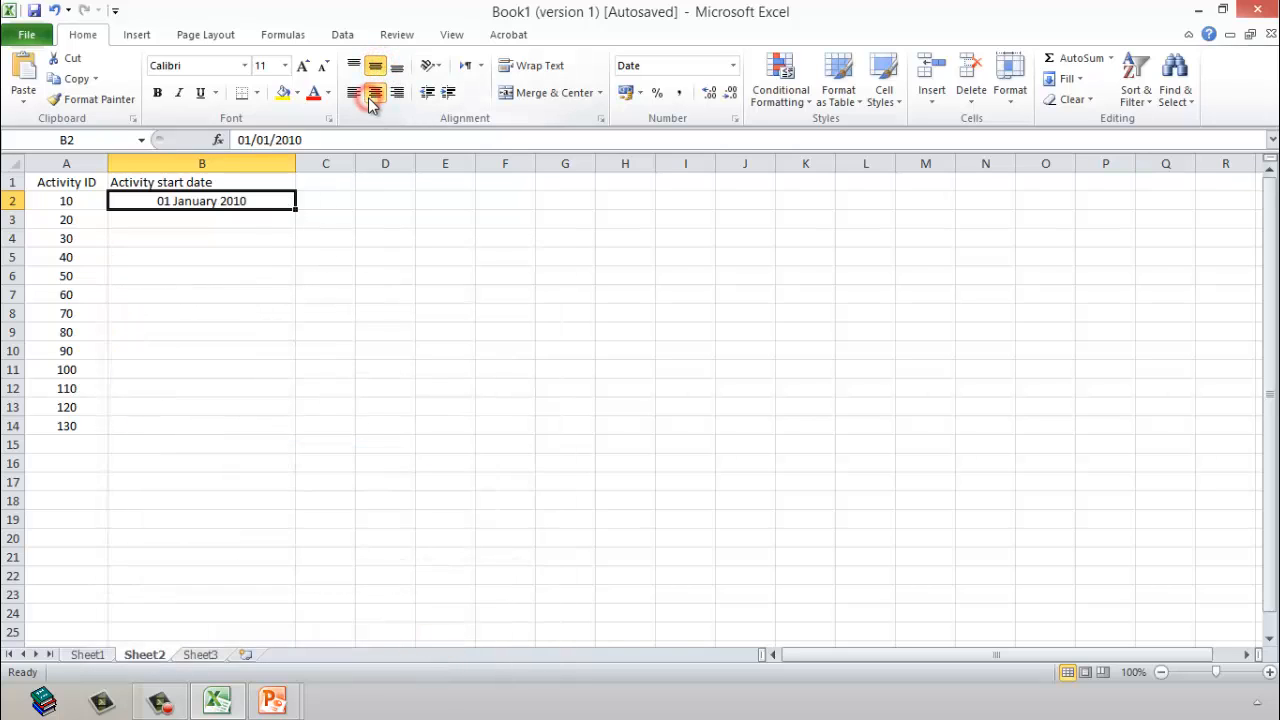
Enter the formula =B2+15 in cell B3 to calculate the start date of activity 20.
click(251, 221)
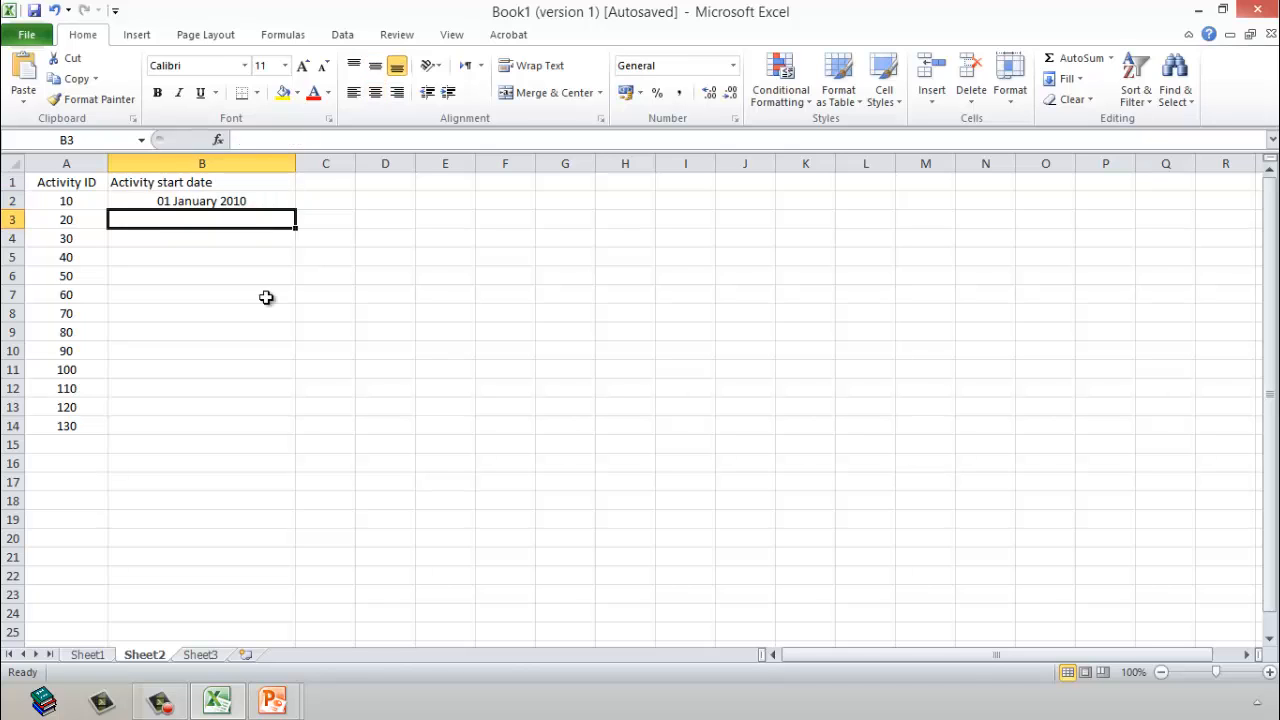
text(=)
key(Up)
text(+)
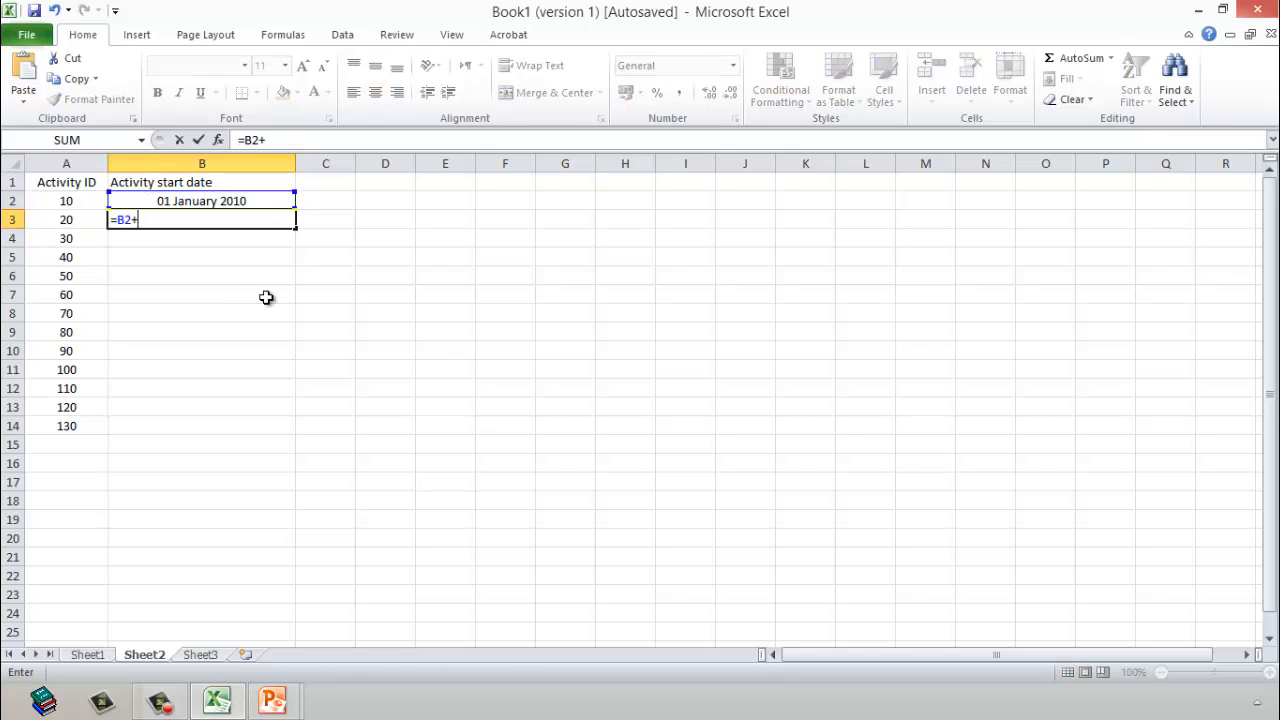
key(Return)
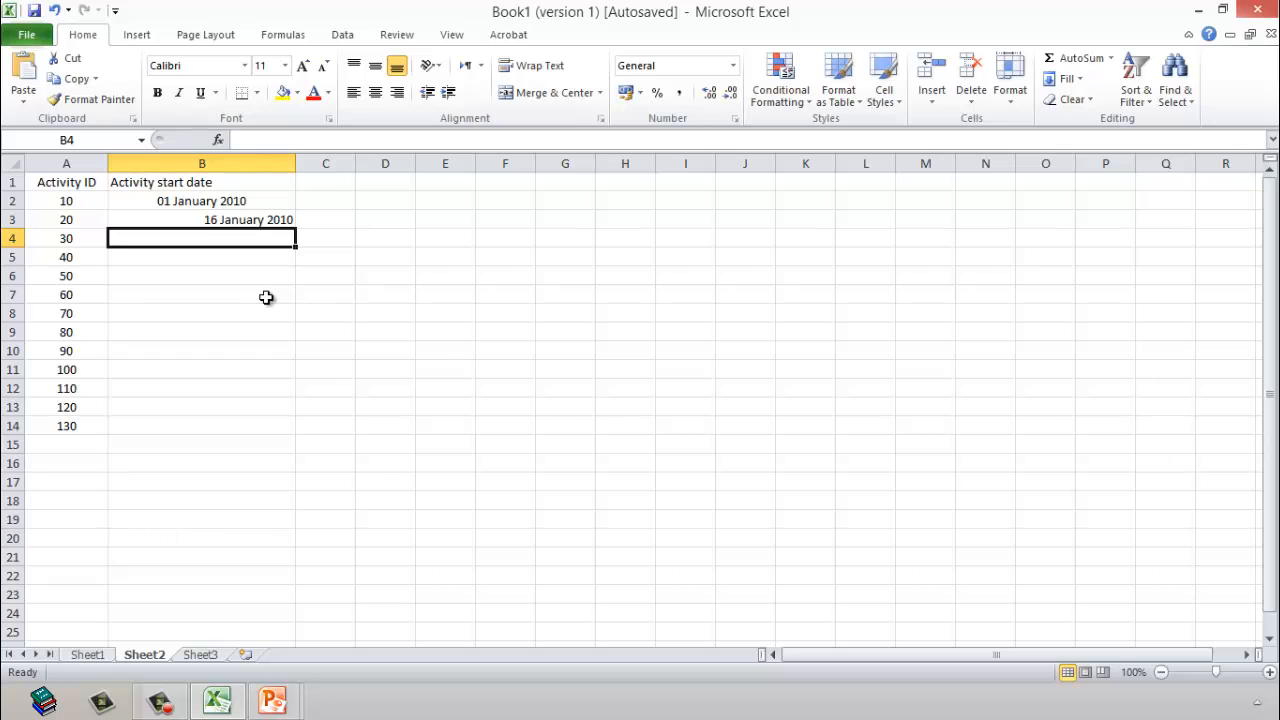
Centre cell B3 horizontally and fill its formula down to cell B14.
click(231, 231)
click(234, 222)
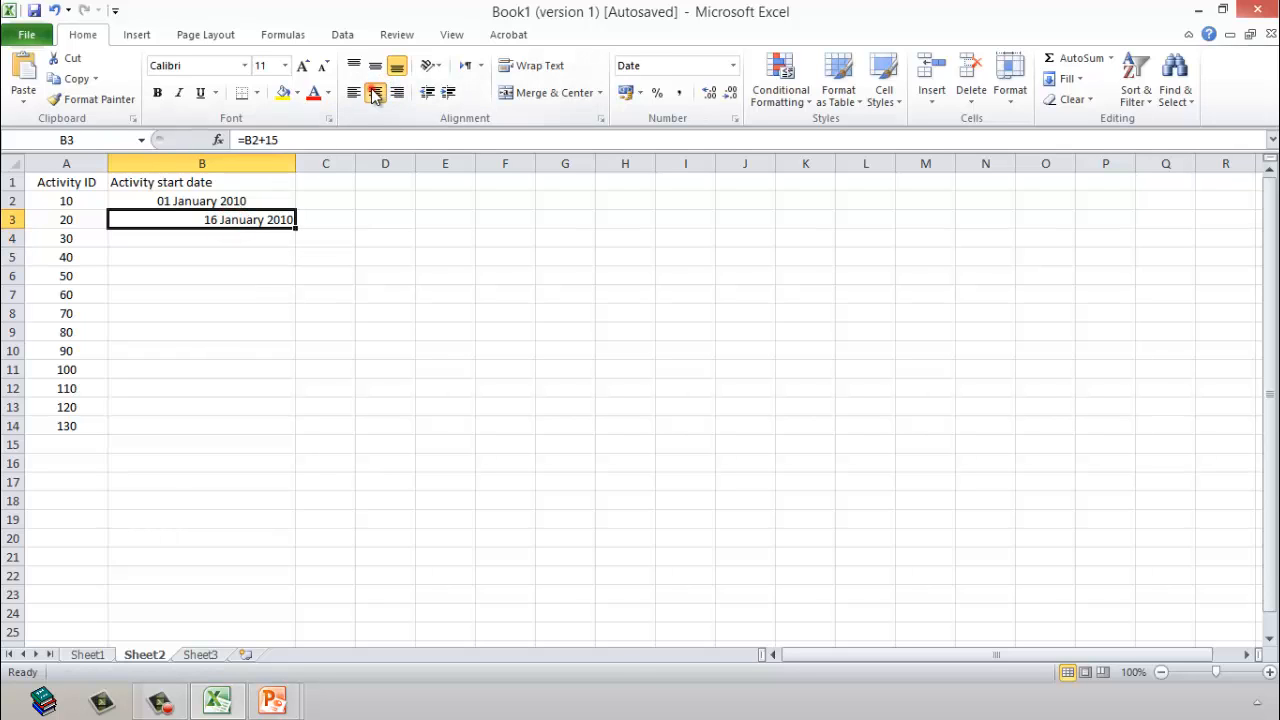
click(375, 93)
drag(294, 228, 211, 434)
click(491, 363)
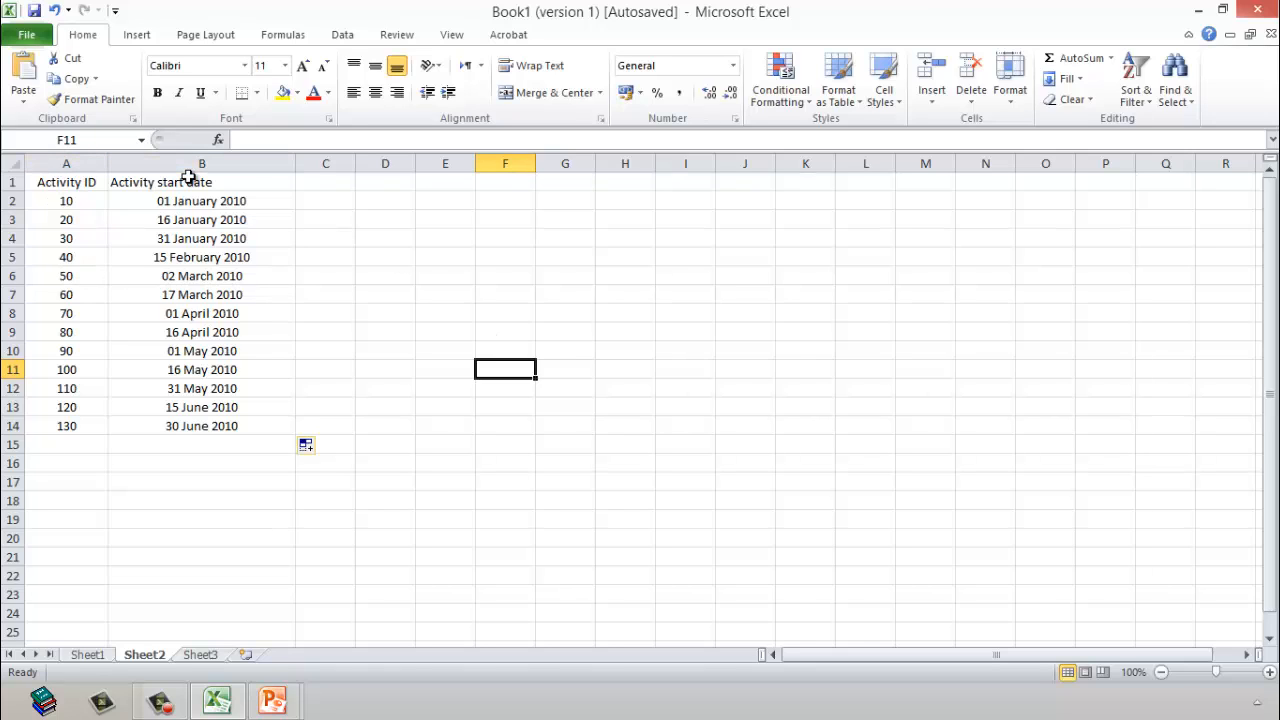
Copy columns A and B and paste them with their formatting into columns N and O.
drag(66, 163, 200, 163)
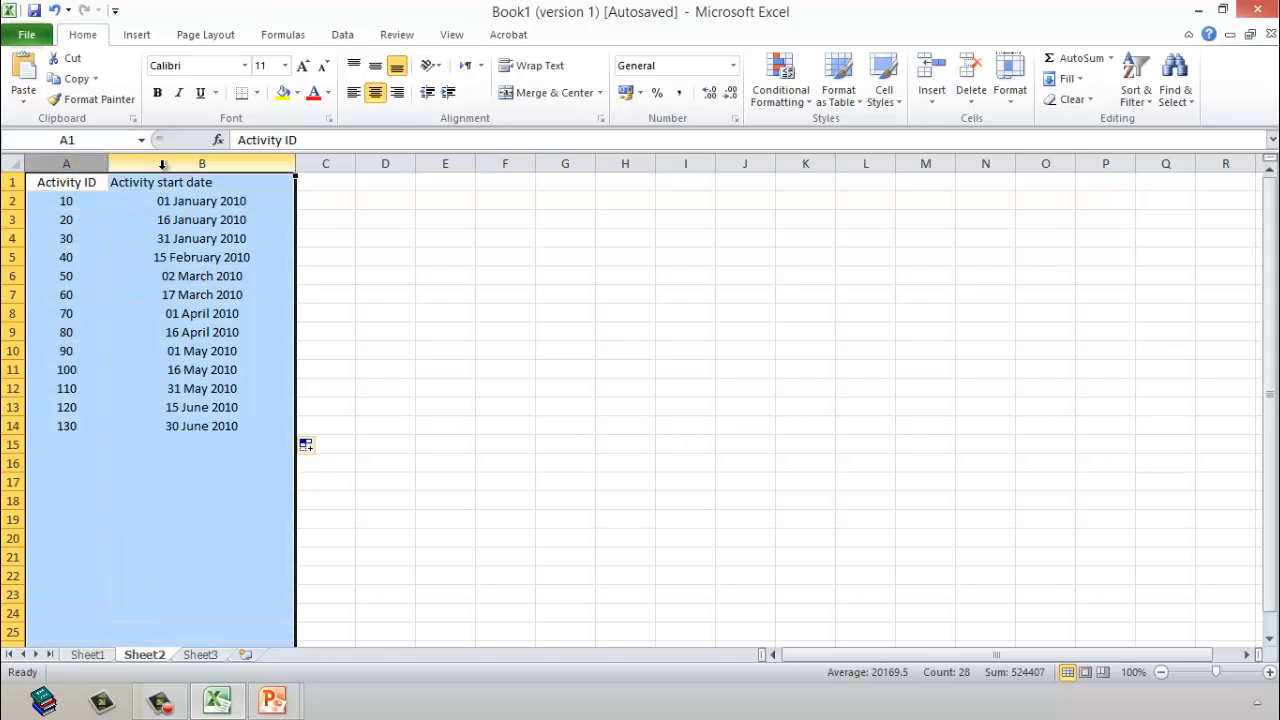
right_click(166, 164)
click(230, 202)
click(985, 163)
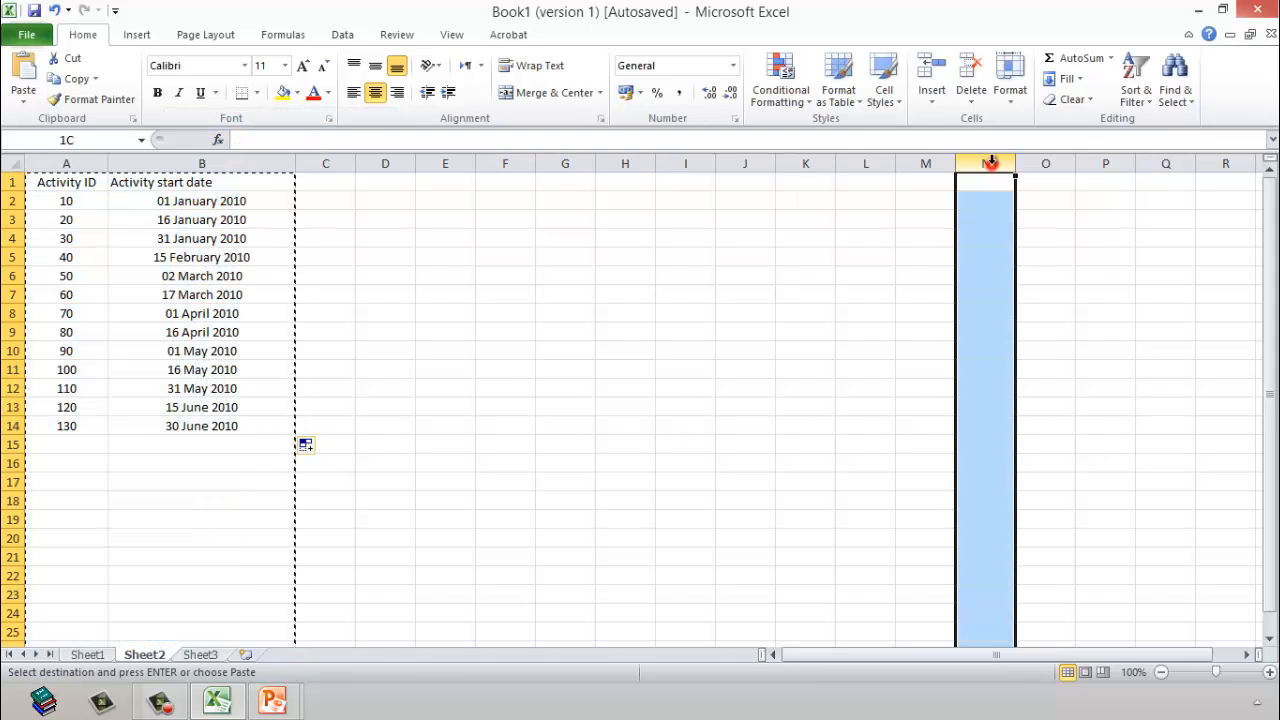
right_click(987, 165)
click(1032, 238)
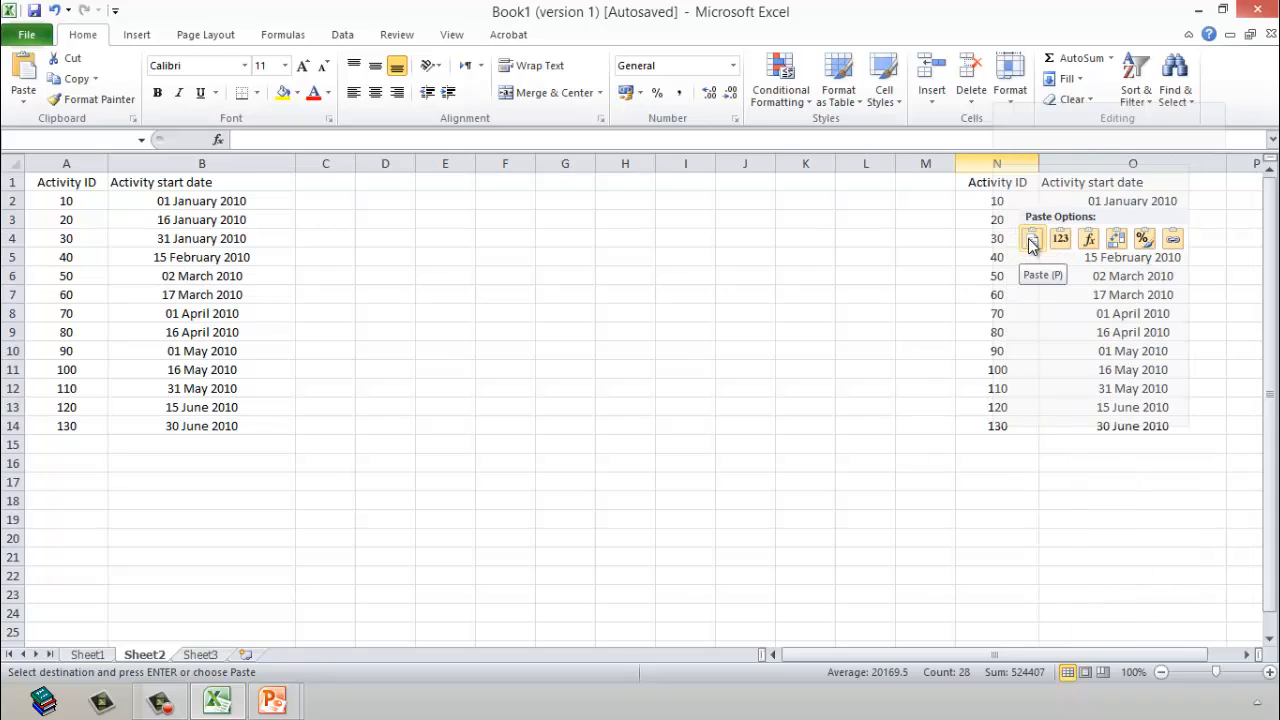
drag(1063, 555, 1066, 542)
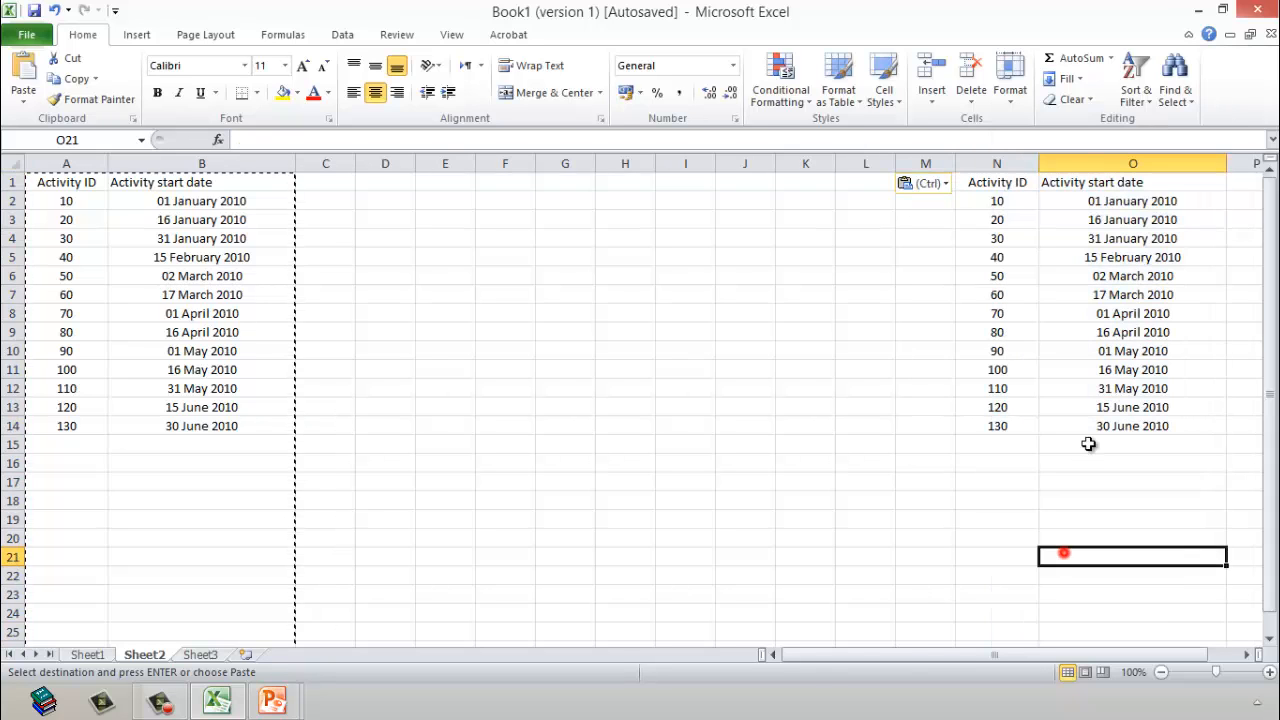
Change the copied header in cell O1 to "Activity Finish date".
double_click(1149, 178)
double_click(1150, 181)
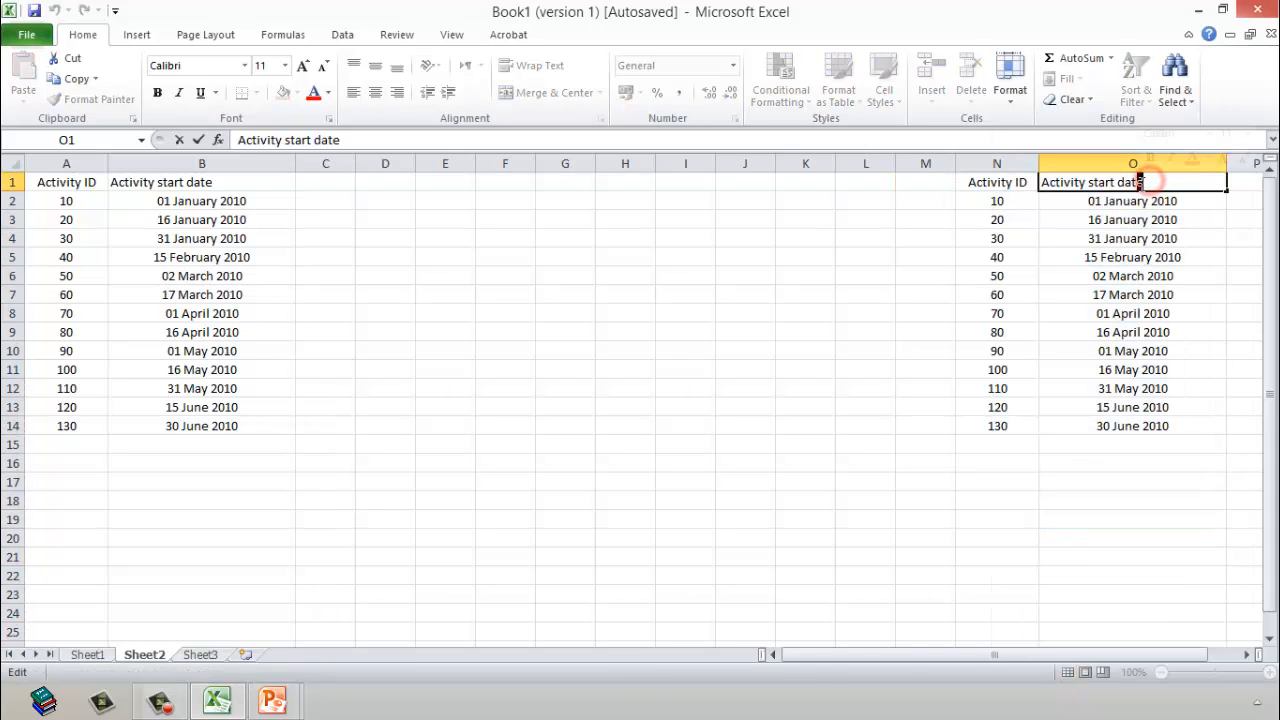
click(1148, 182)
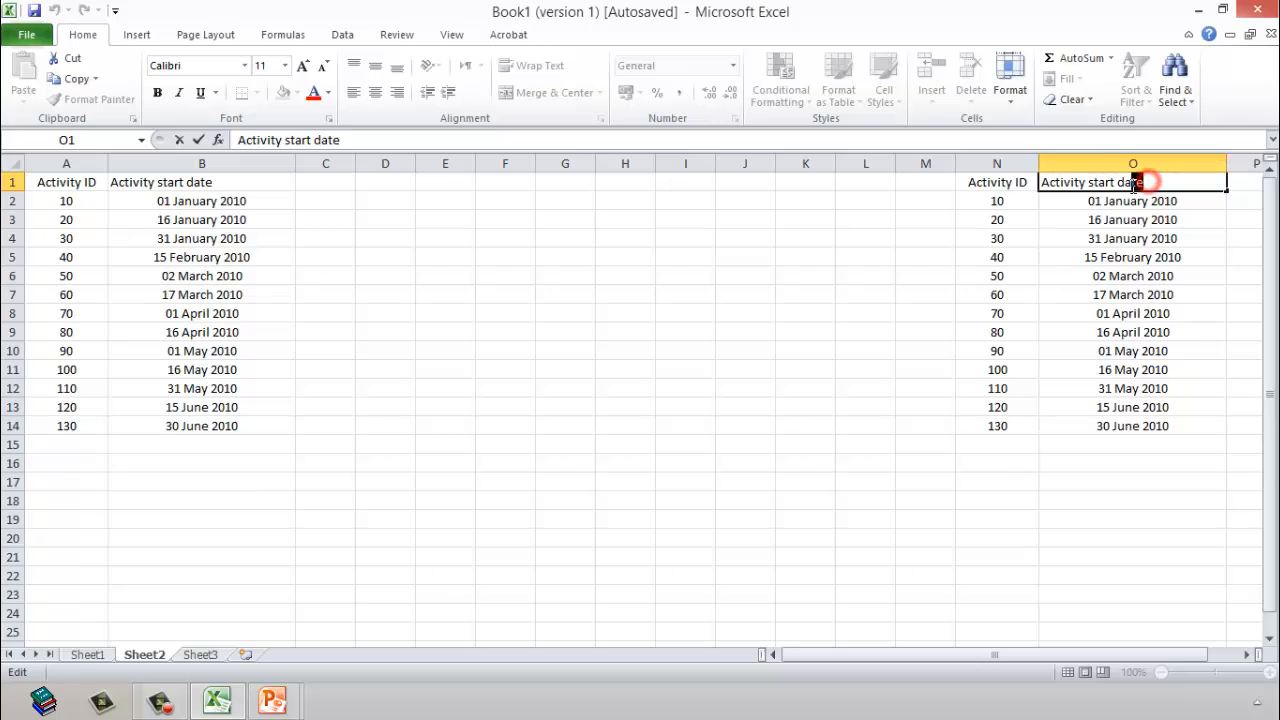
click(1097, 191)
double_click(1097, 186)
double_click(1098, 185)
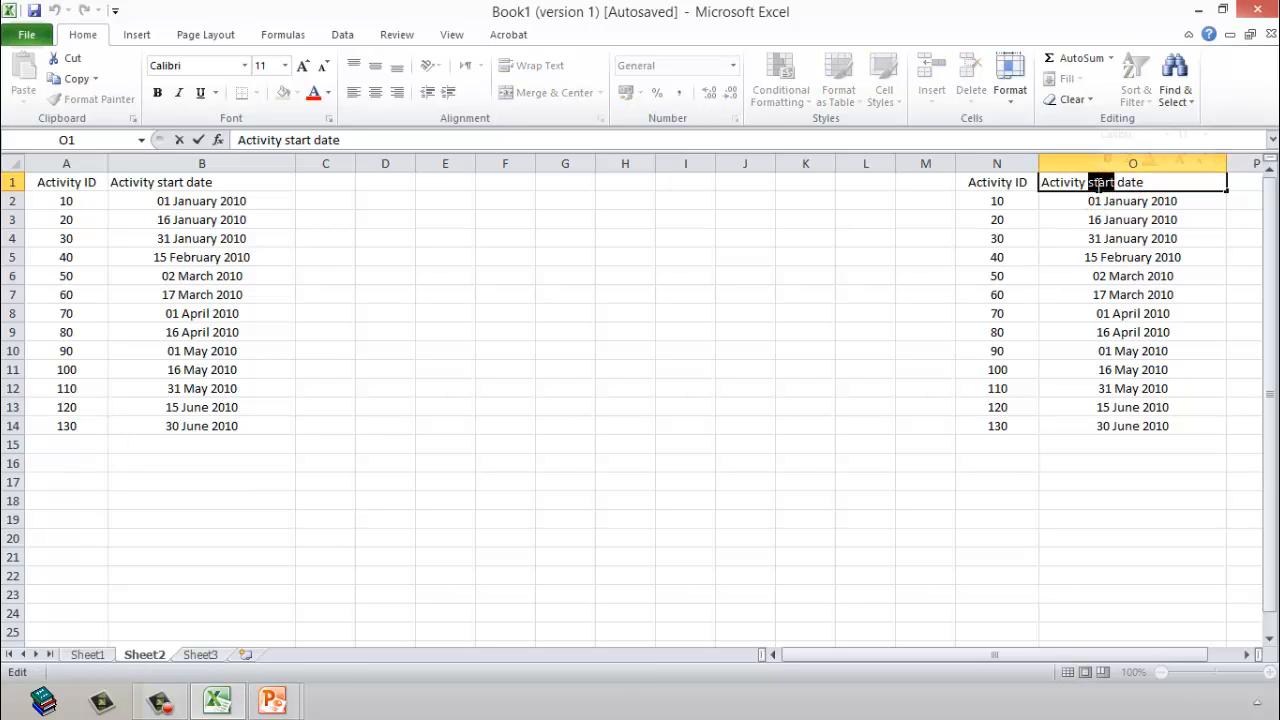
text(Fi)
text(sh)
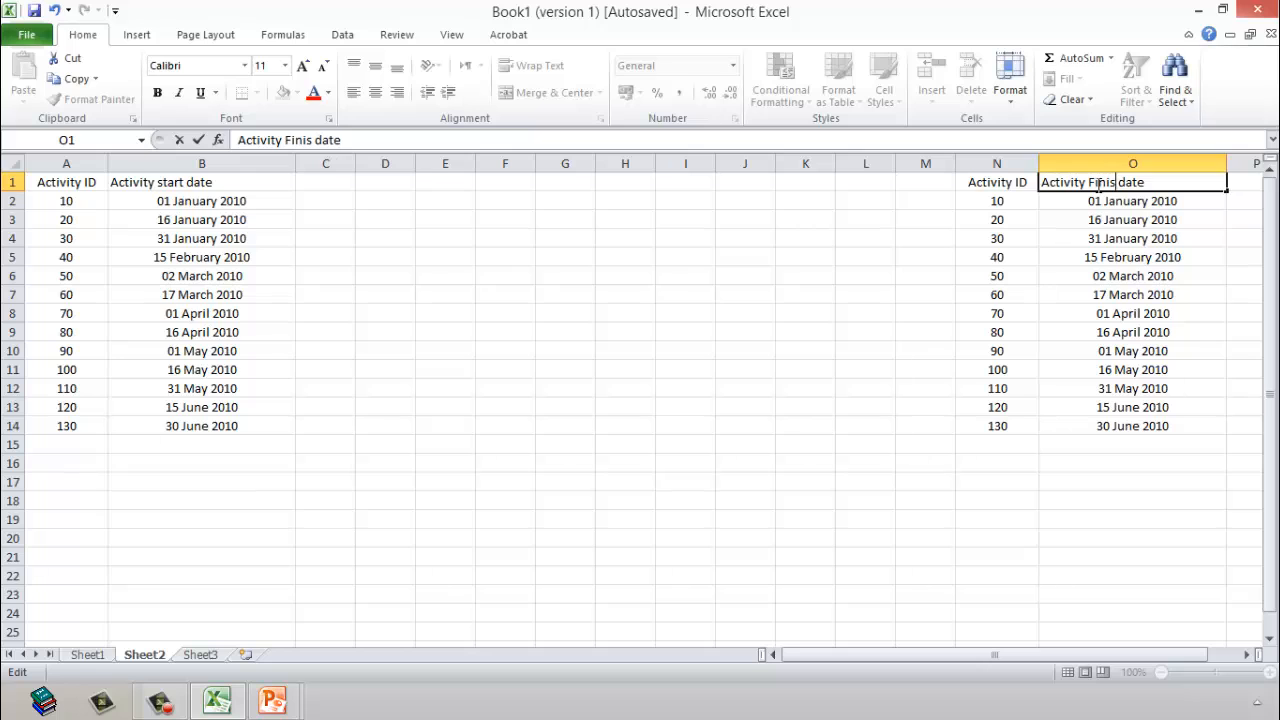
key(Return)
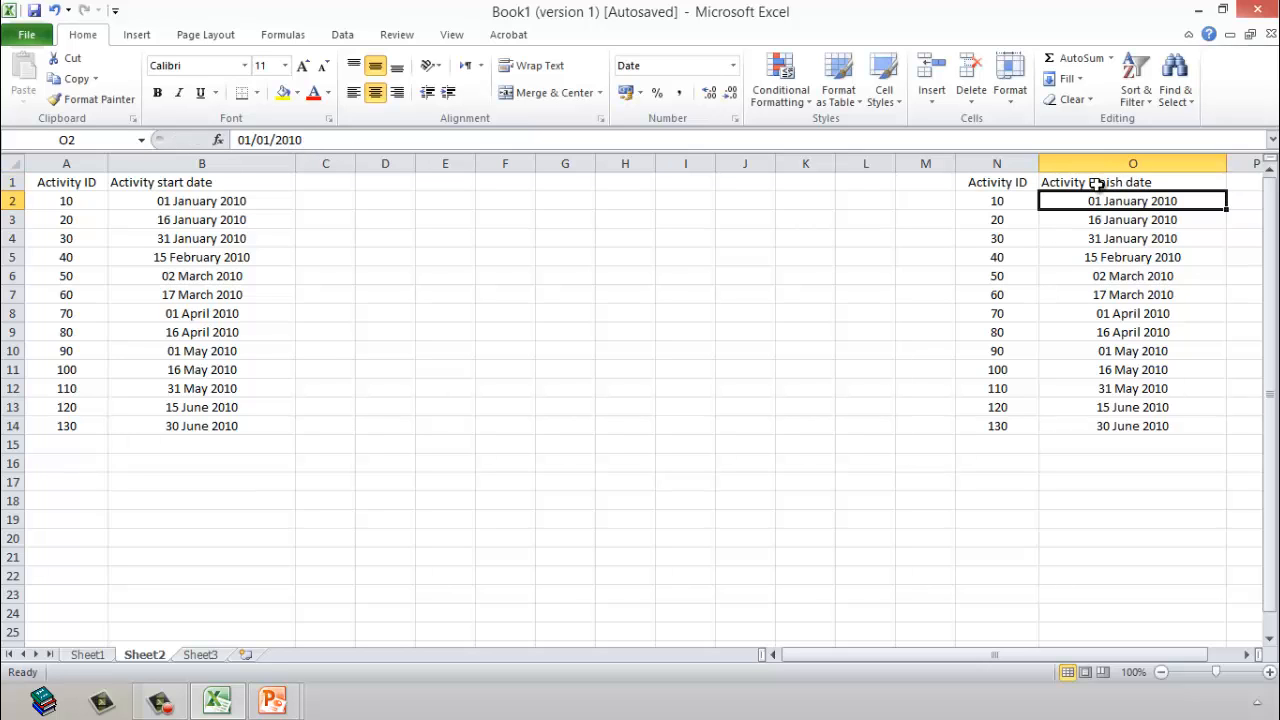
Replace the date in cell O2 with the formula =B2+30, based on the first activity's start date.
text(=)
key(Left)
key(Left)
key(Left)
key(Left)
key(Left)
key(Left)
key(Left)
key(Left)
key(Left)
key(Left)
key(Left)
key(Left)
key(Left)
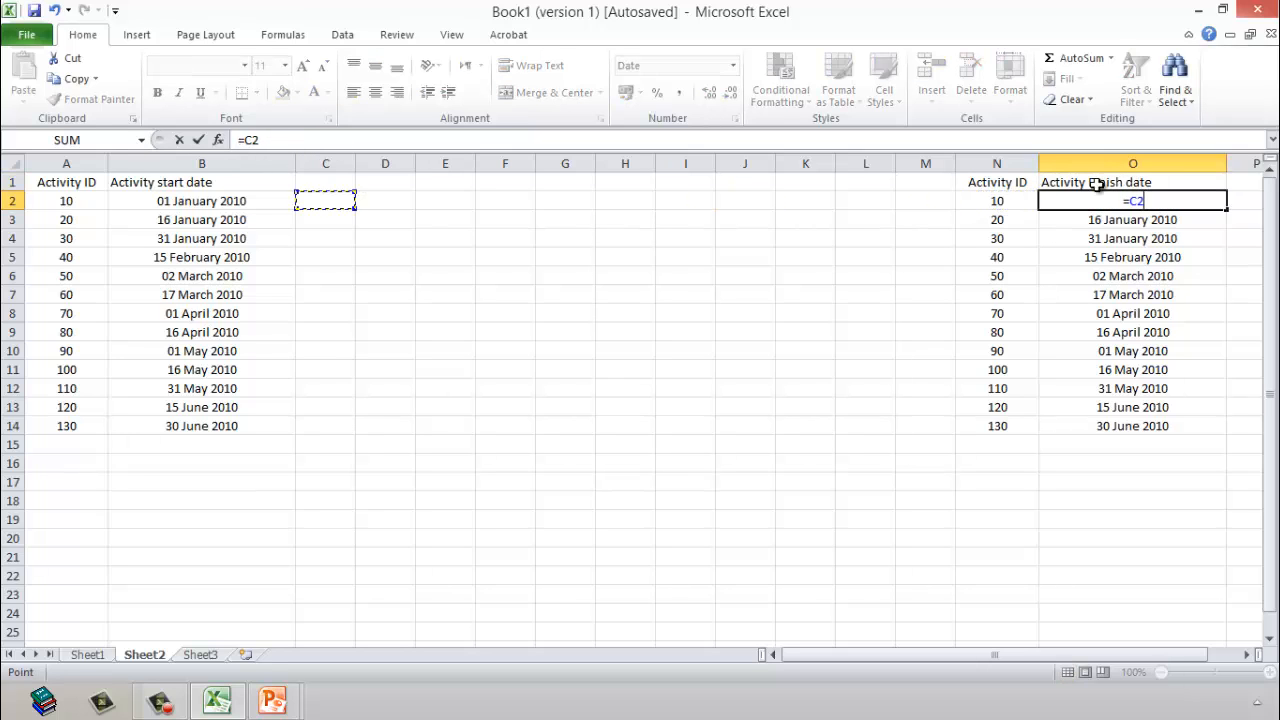
text(+30)
key(Return)
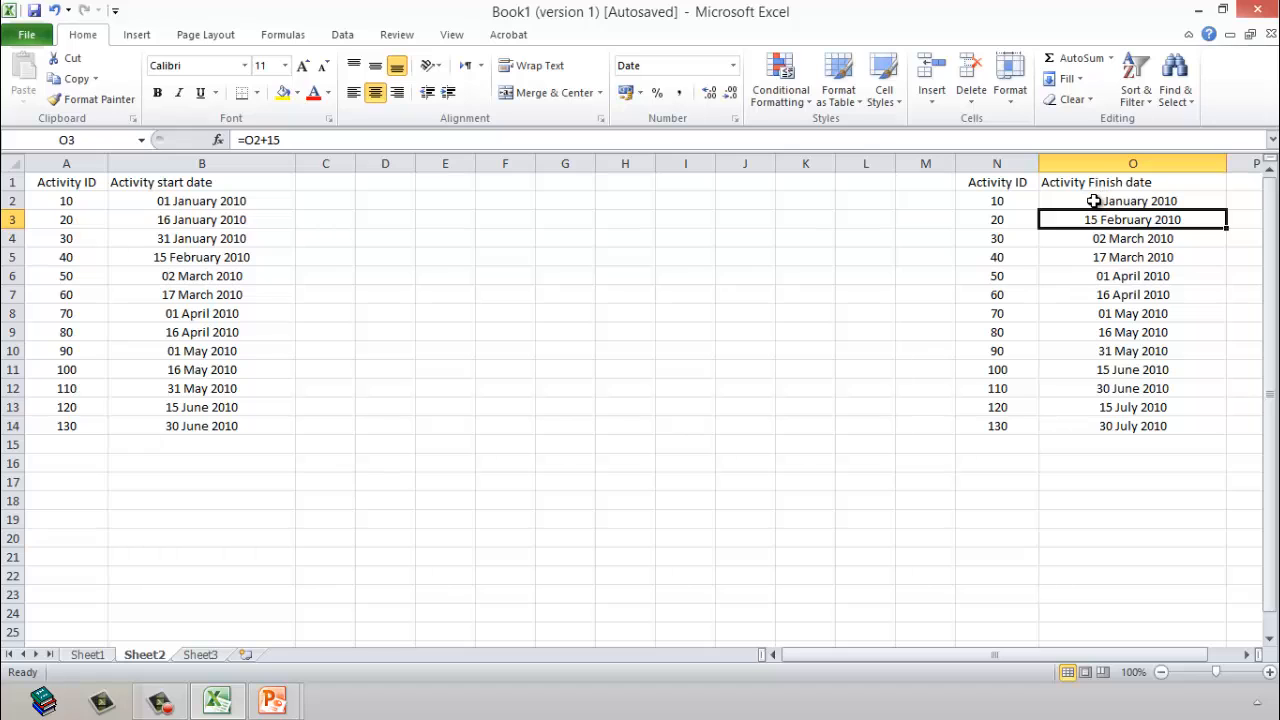
Widen column C and enter the header "Finish Date" in cell C1.
drag(355, 163, 427, 170)
click(359, 181)
text(Finish)
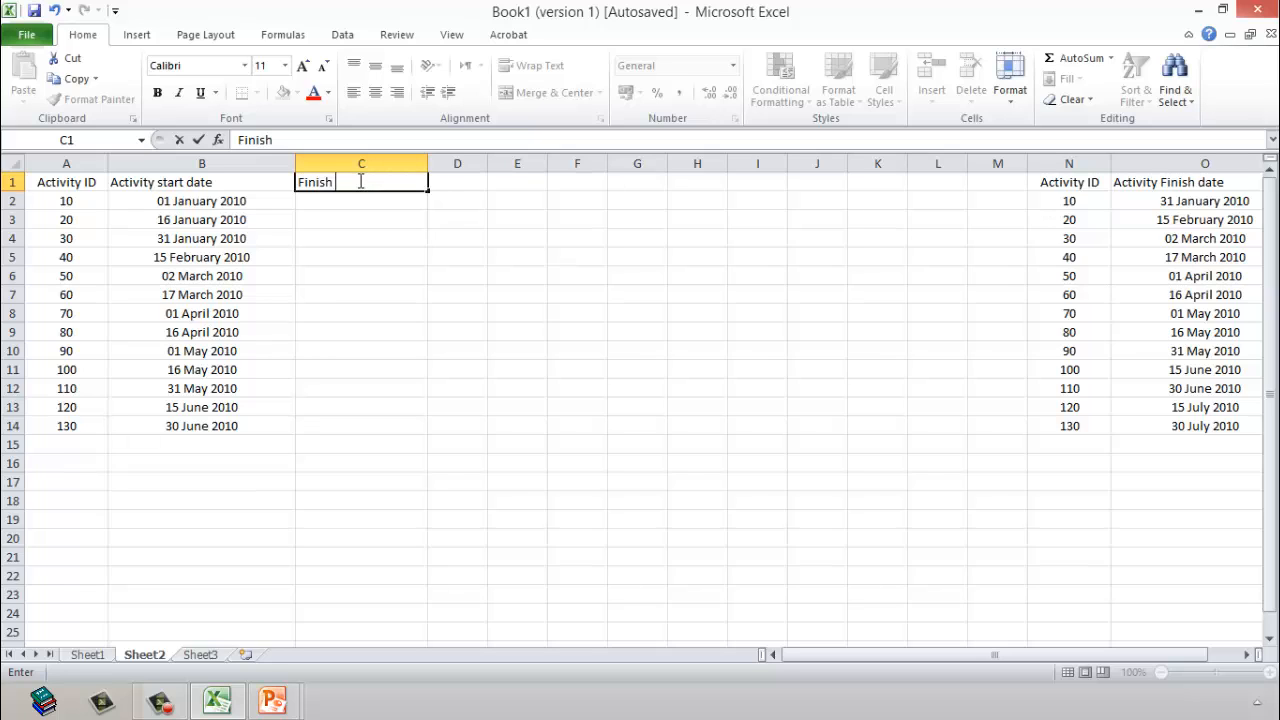
text( Date)
key(Return)
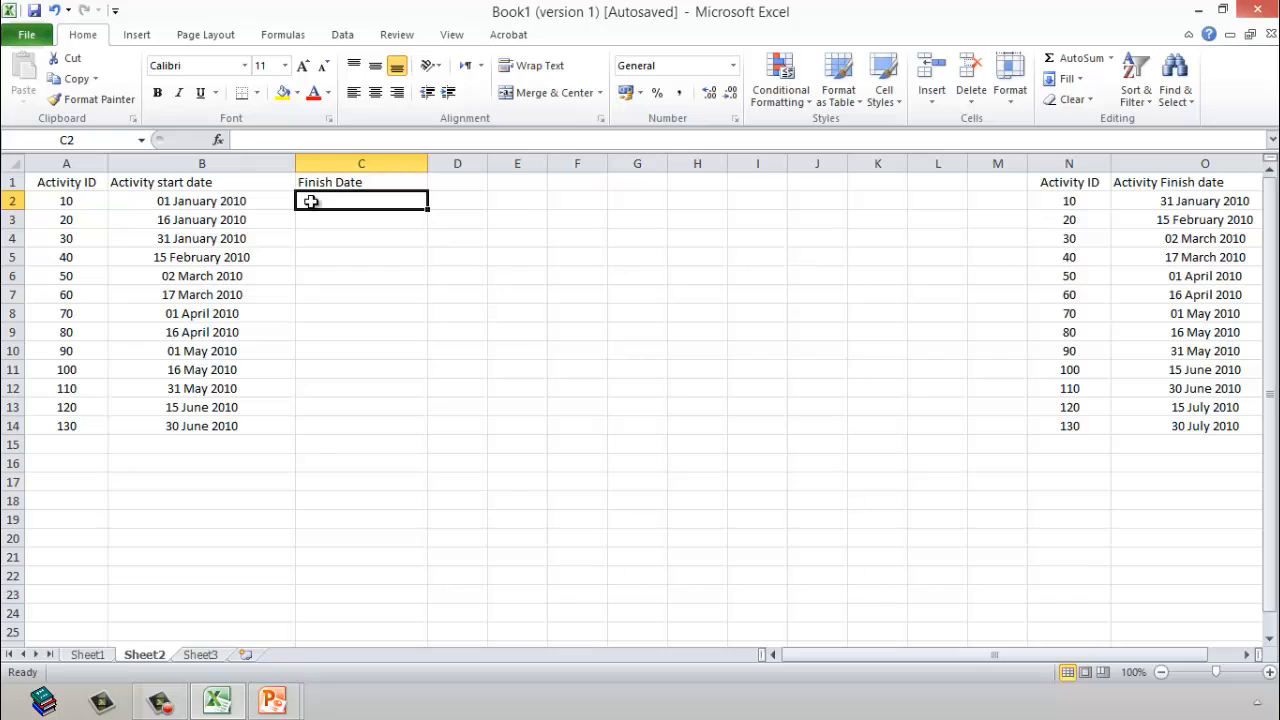
Centre the "Finish Date" header in cell C1 horizontally and vertically.
click(371, 180)
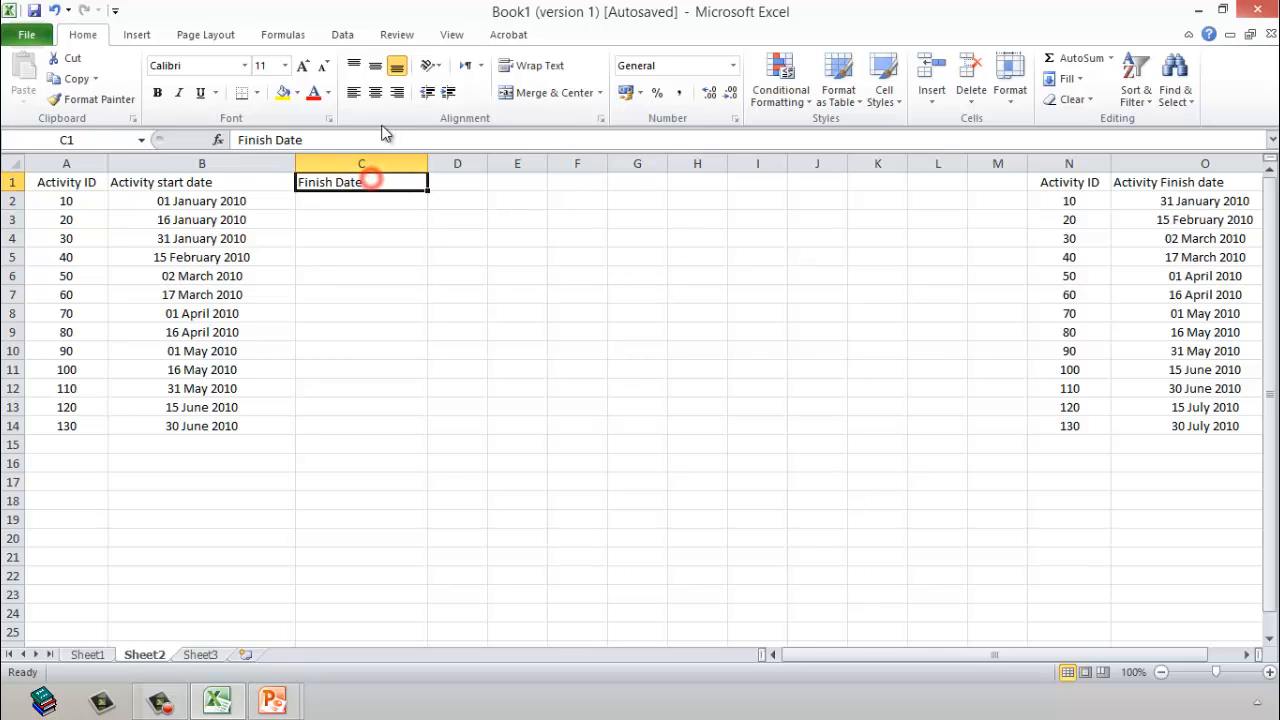
click(377, 64)
click(376, 92)
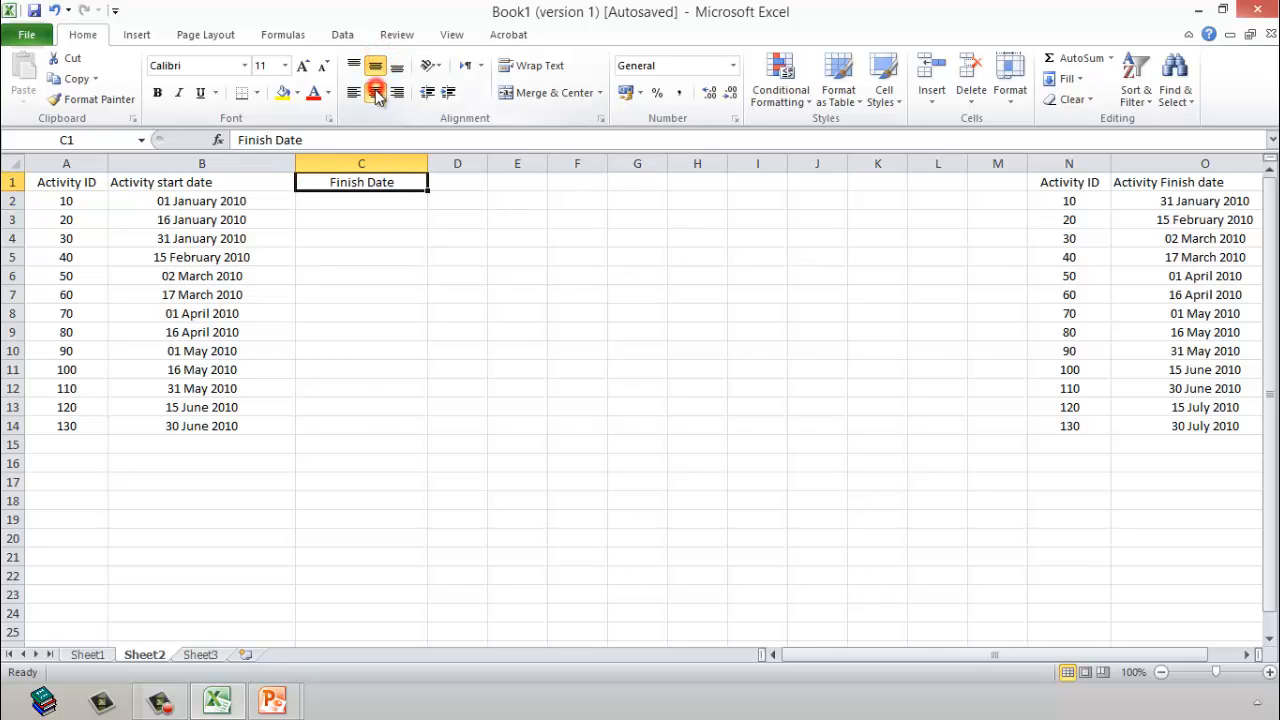
drag(1175, 195, 1174, 420)
drag(380, 196, 363, 429)
click(794, 441)
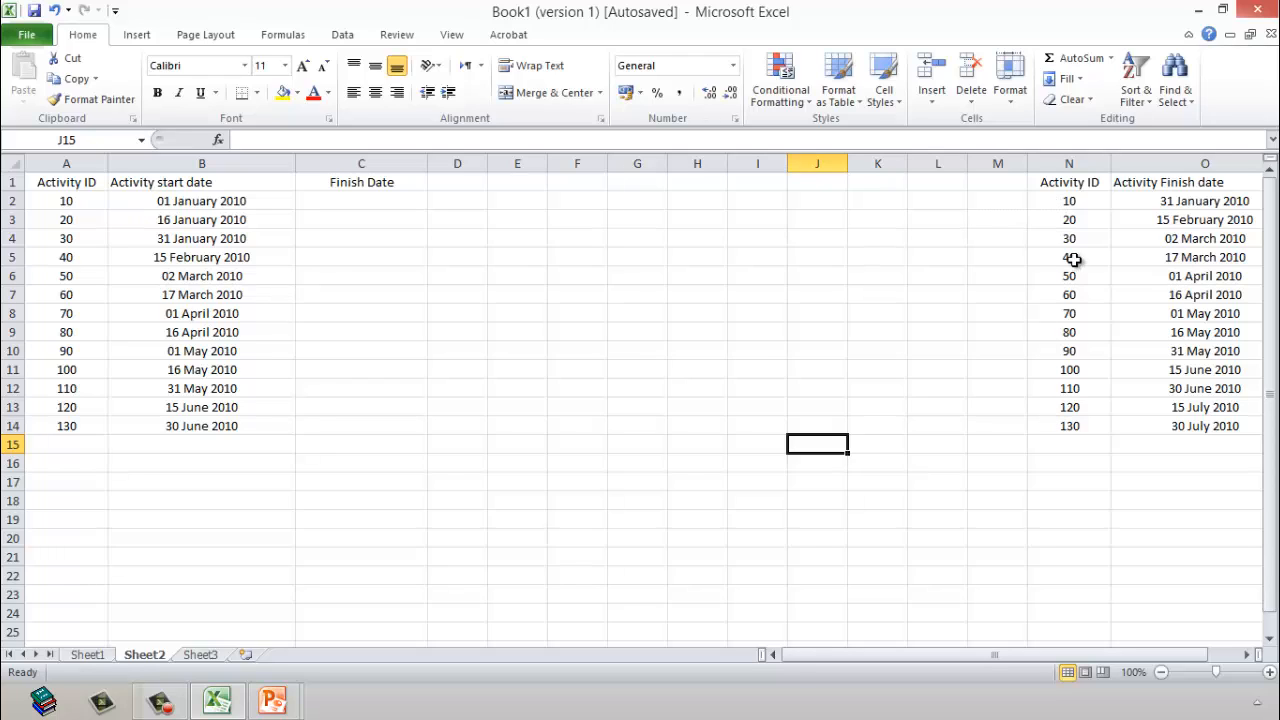
Replace the activity IDs in cells N2 to N6 of the finish-date list with 20, 40, 50, 60 and 10.
click(1071, 203)
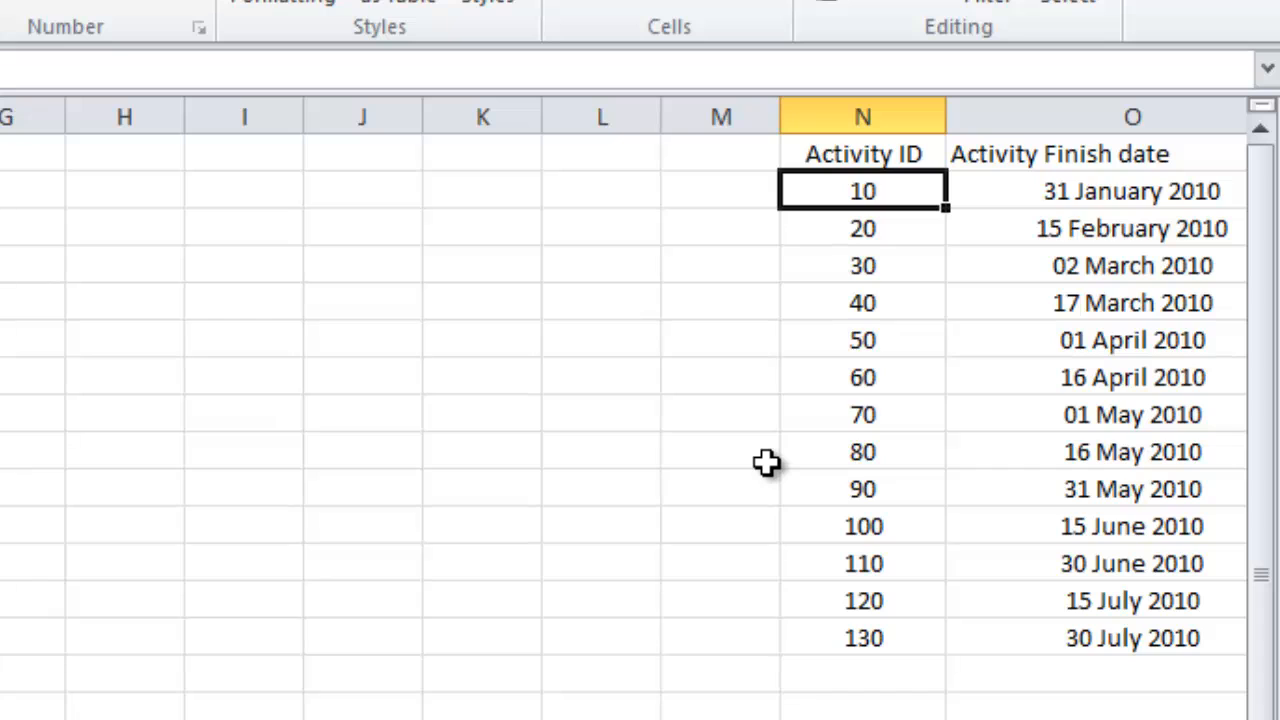
text(20)
key(Return)
text(40)
key(Return)
text(50)
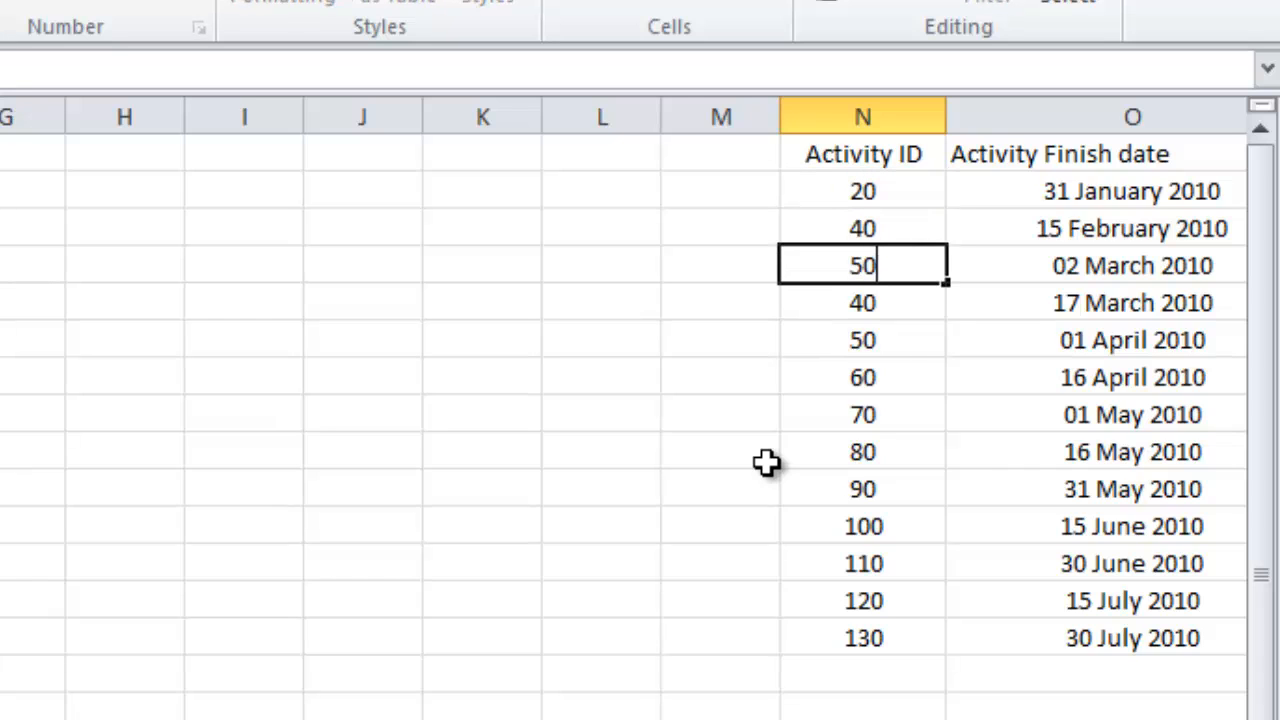
key(Return)
text(60)
key(Return)
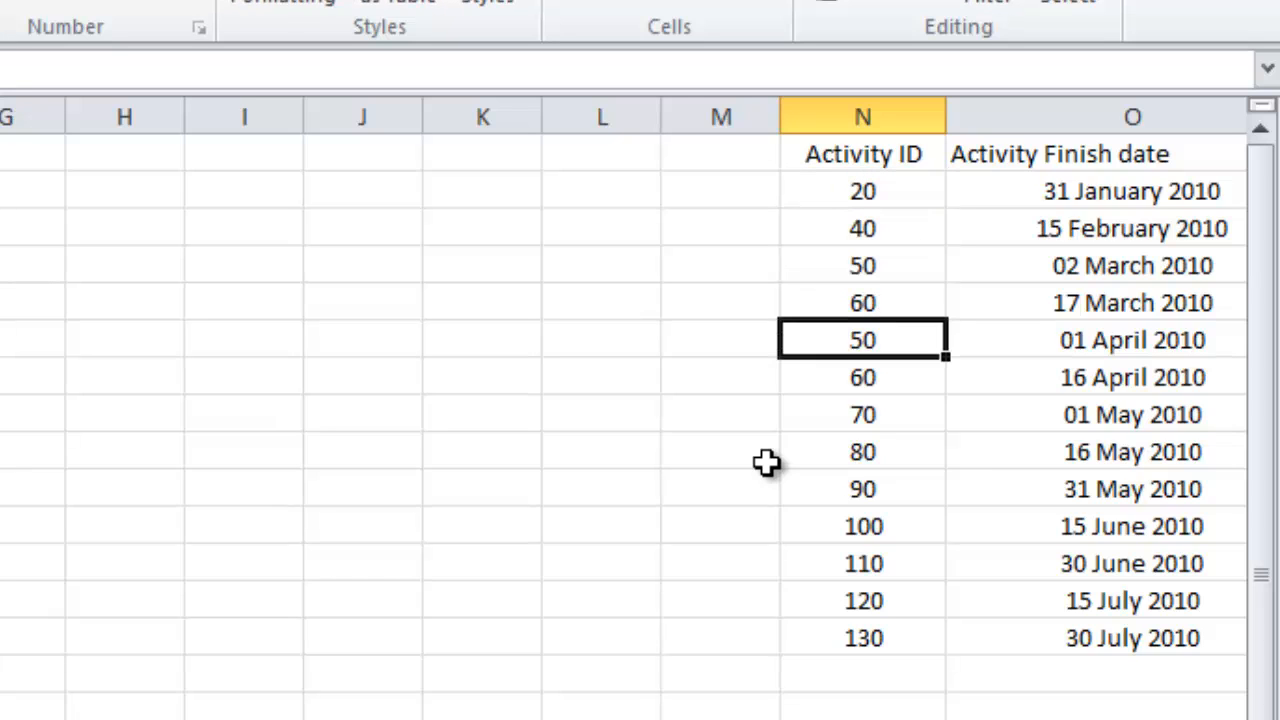
text(10)
key(Return)
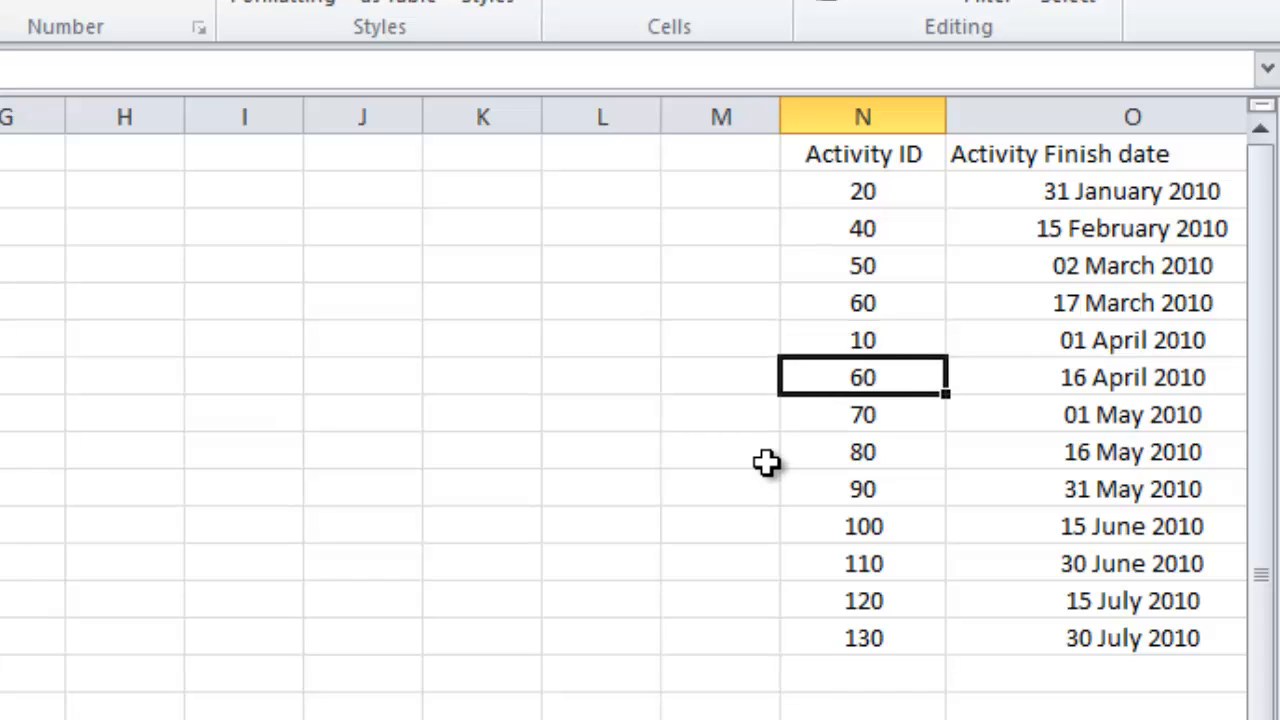
Replace the activity IDs in cells N7 to N14 with 70, 80, 90, 100, 110, 120, 130 and 30.
text(70)
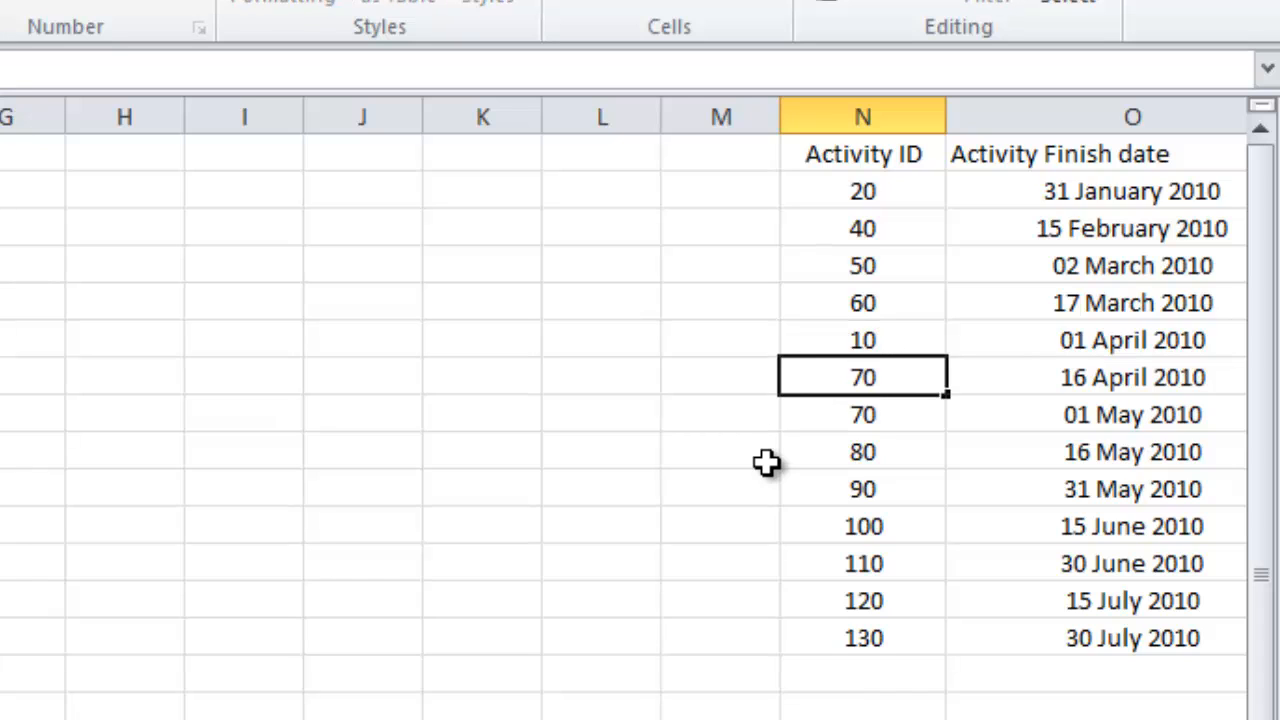
key(Return)
text(80)
key(Return)
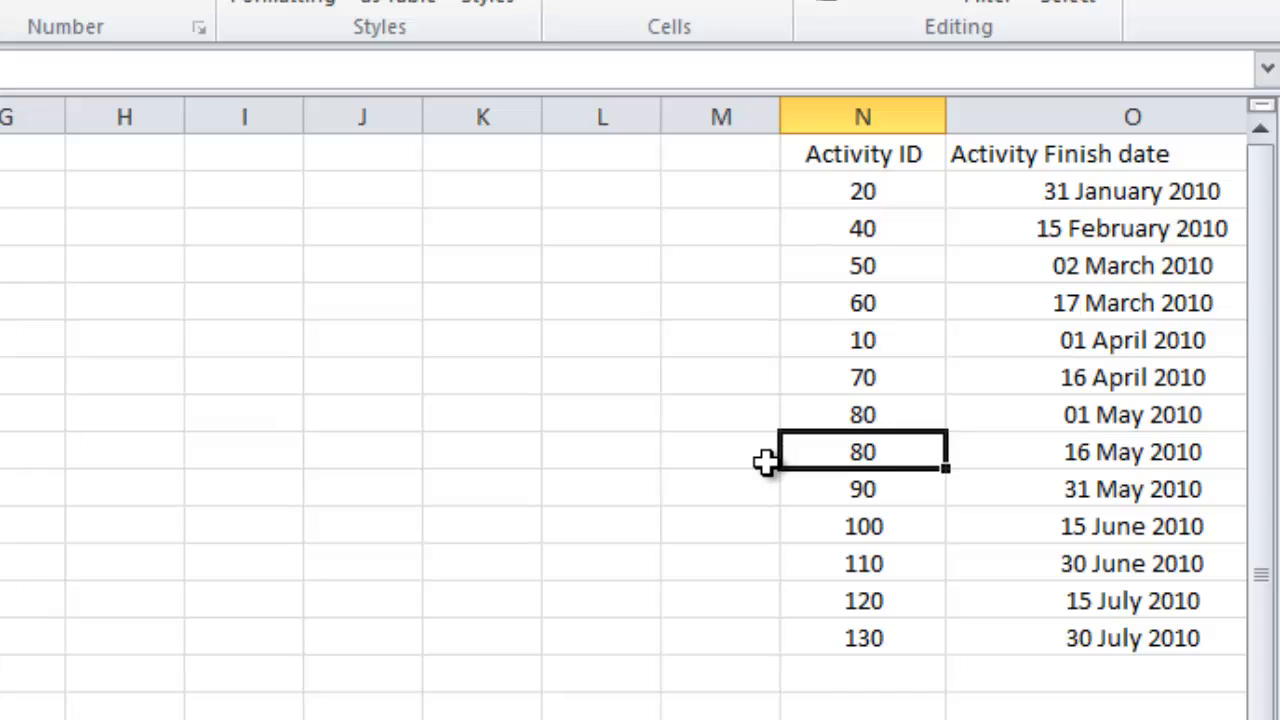
text(90)
key(Return)
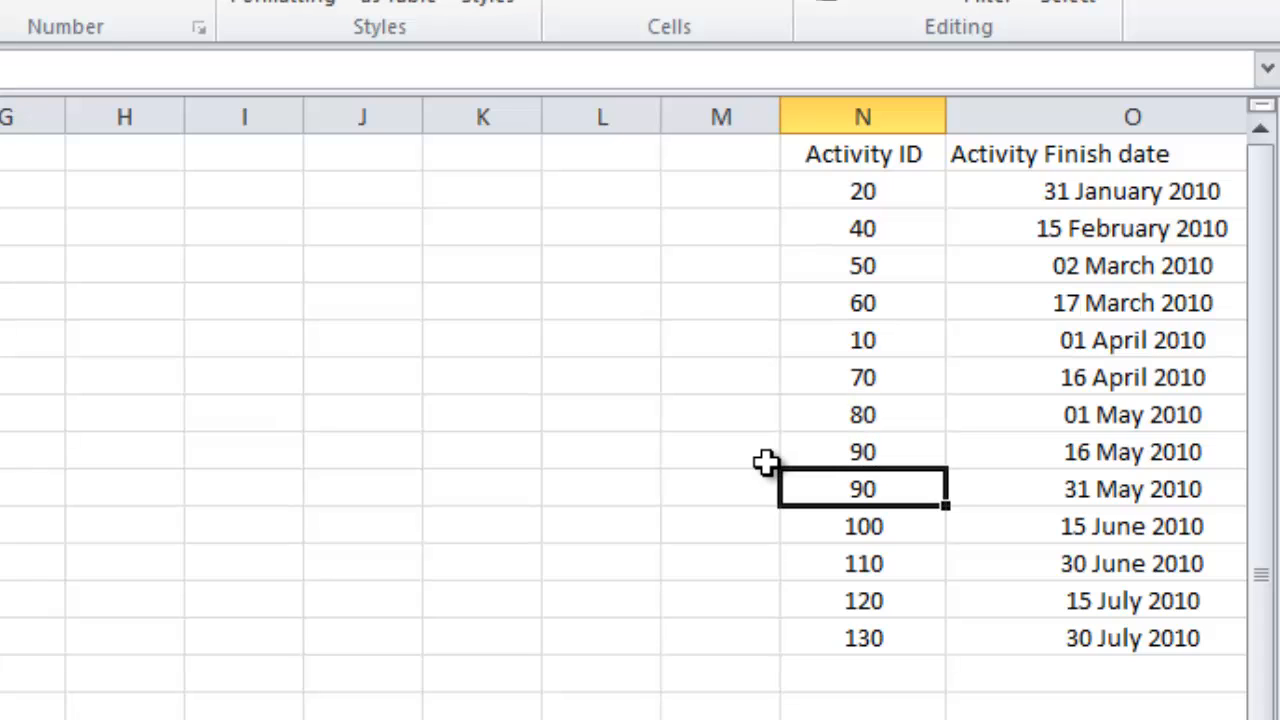
text(100)
key(Return)
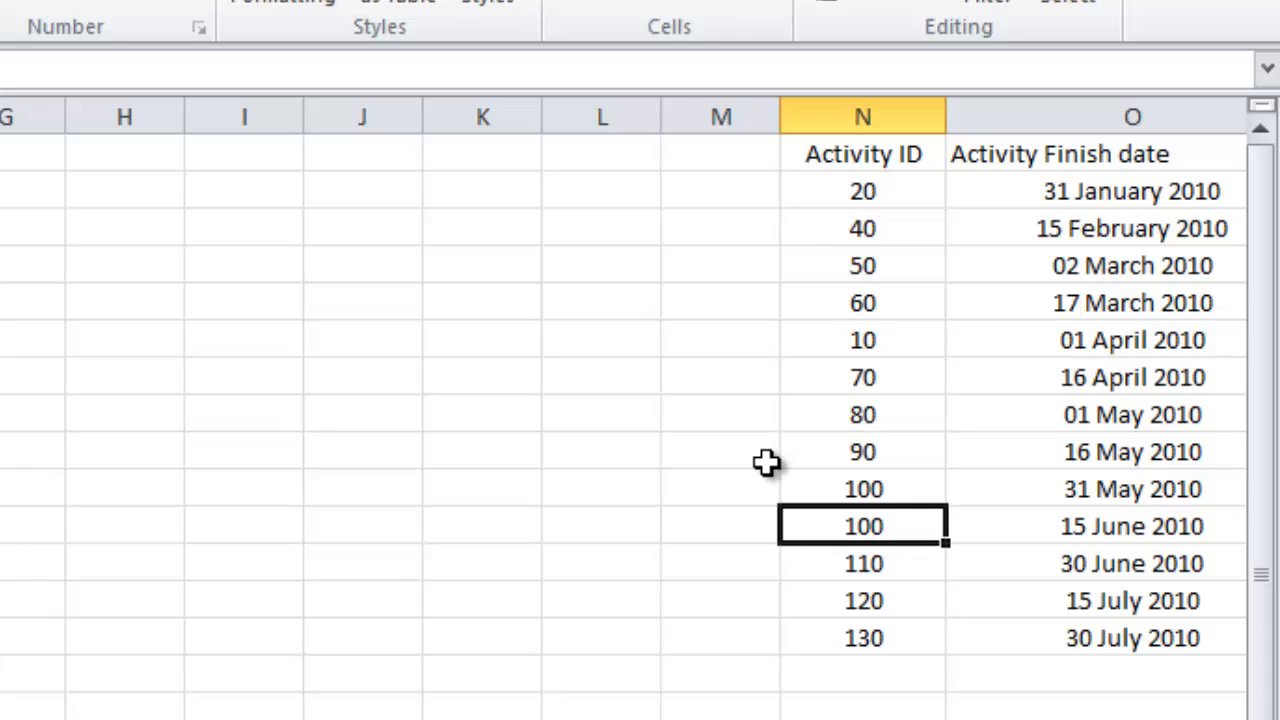
text(110)
key(Return)
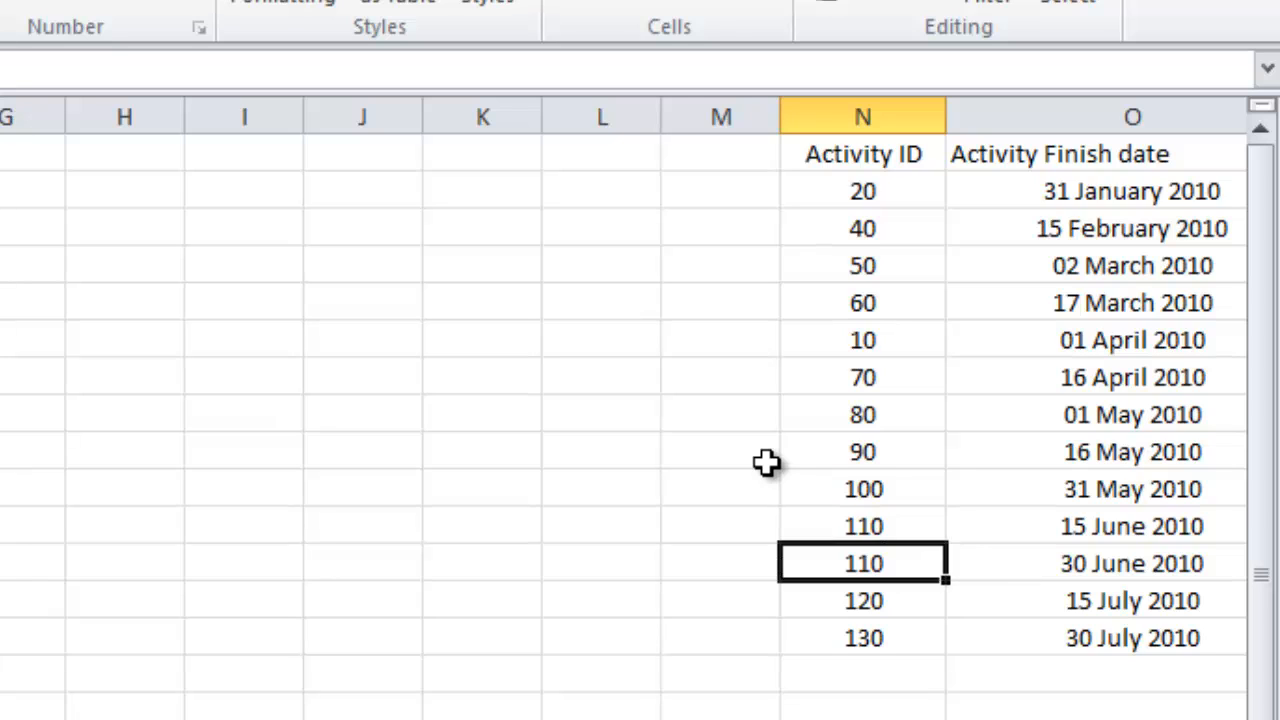
text(120)
key(Return)
text(130)
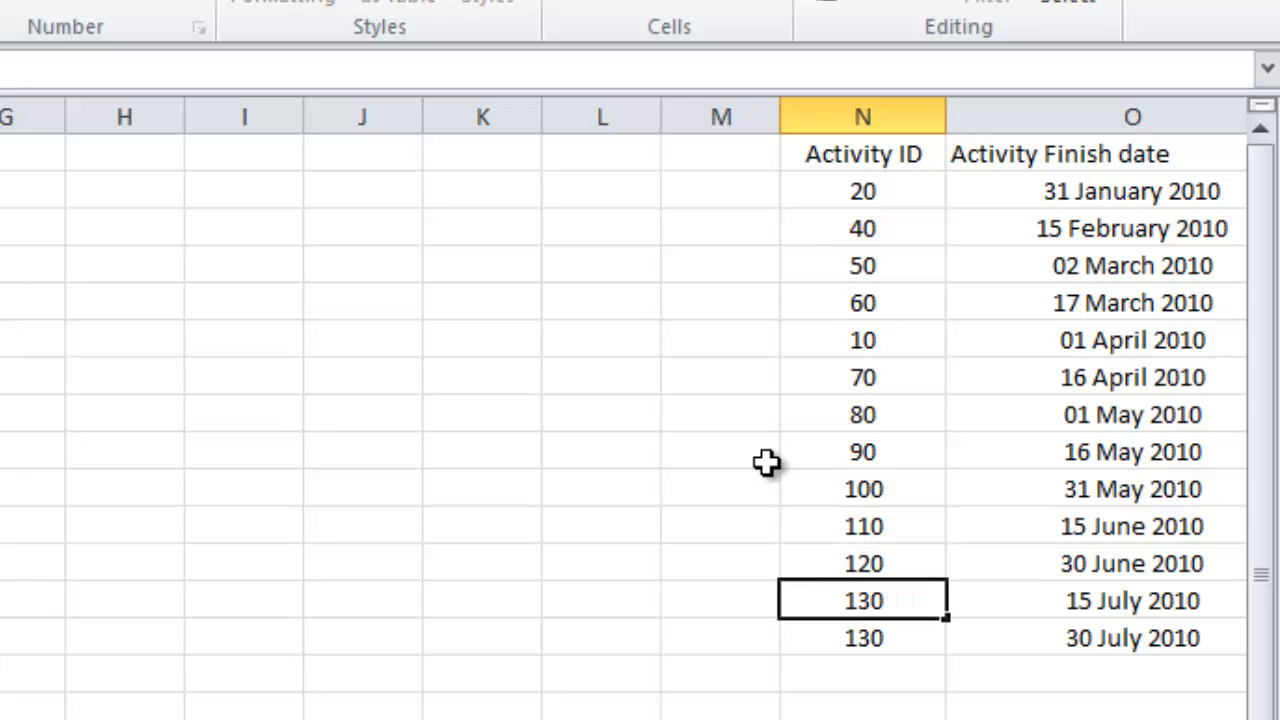
key(Return)
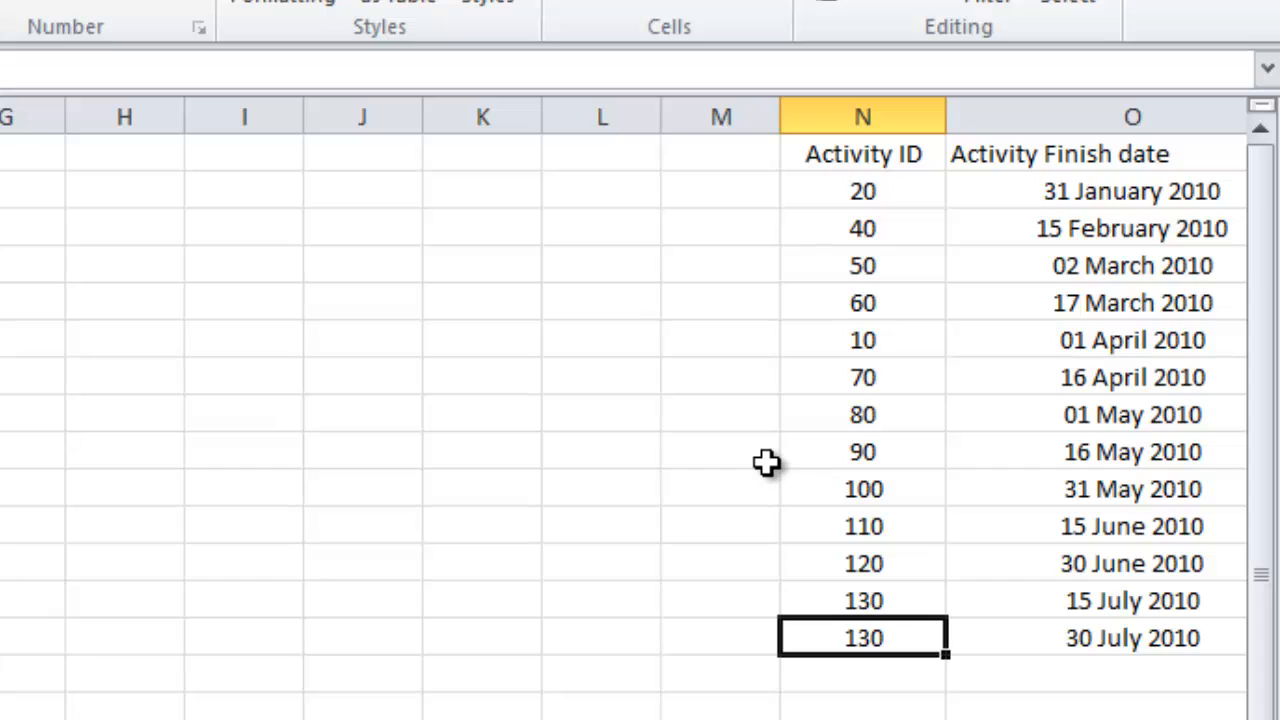
text(30)
key(Return)
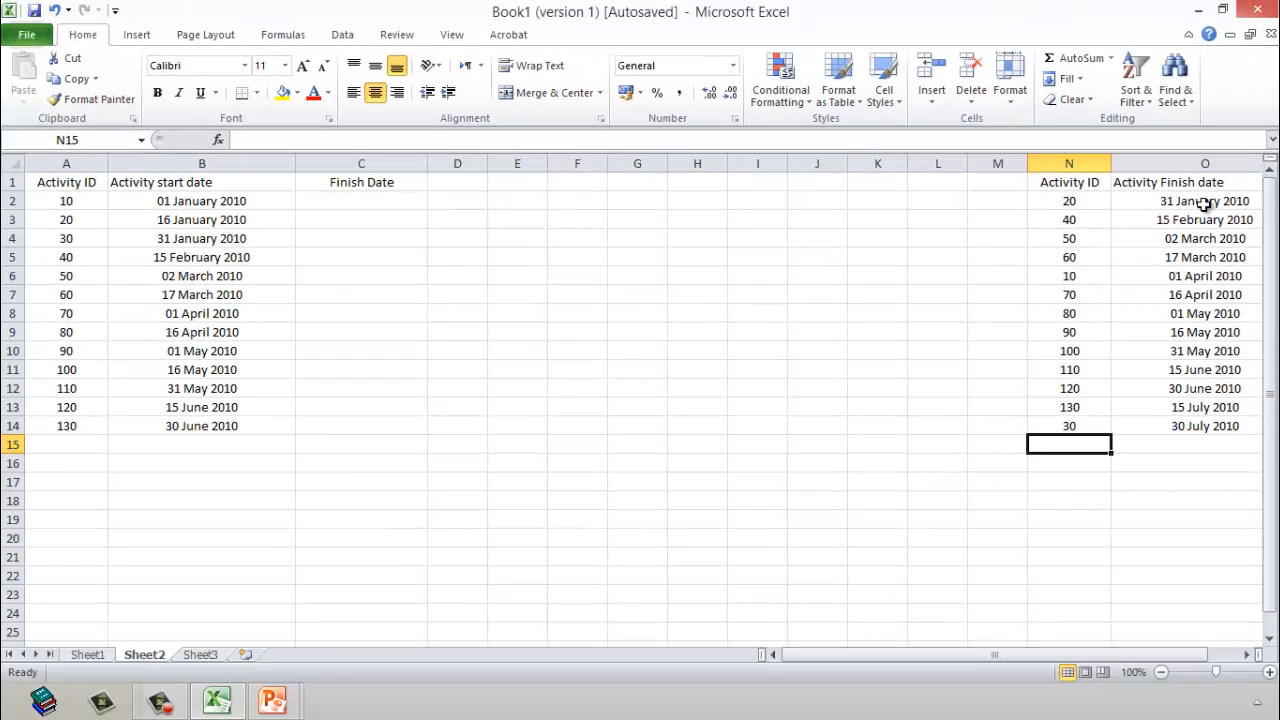
Review the reordered IDs and finish dates in N2:O14 against the Finish Date cells C2:C14 and the activity IDs in A2:A14.
drag(1200, 201, 1137, 422)
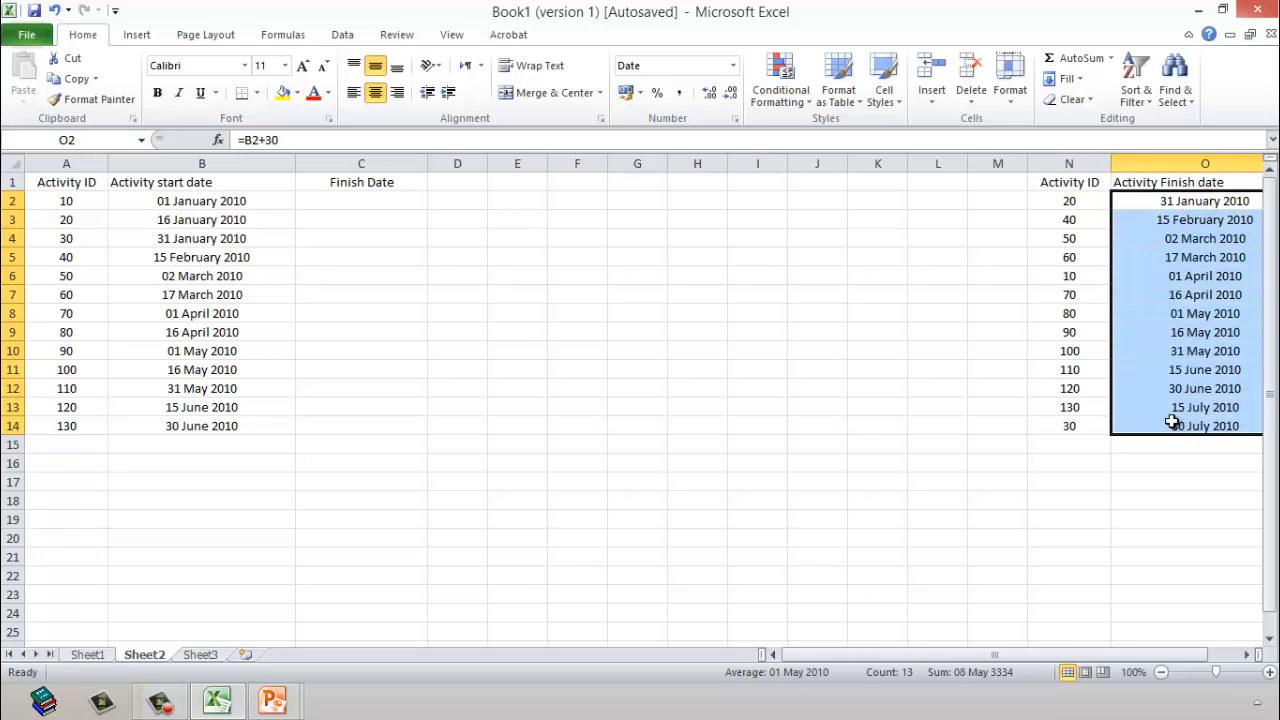
drag(1066, 201, 1058, 426)
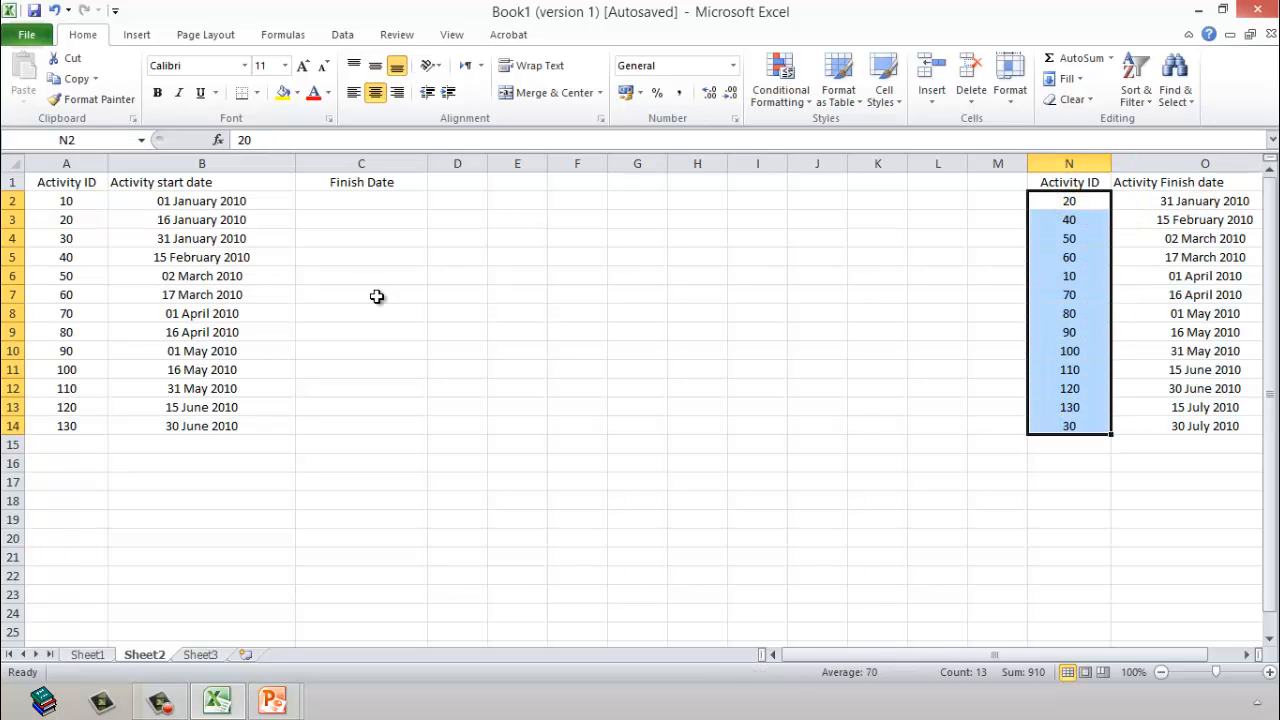
drag(343, 201, 312, 421)
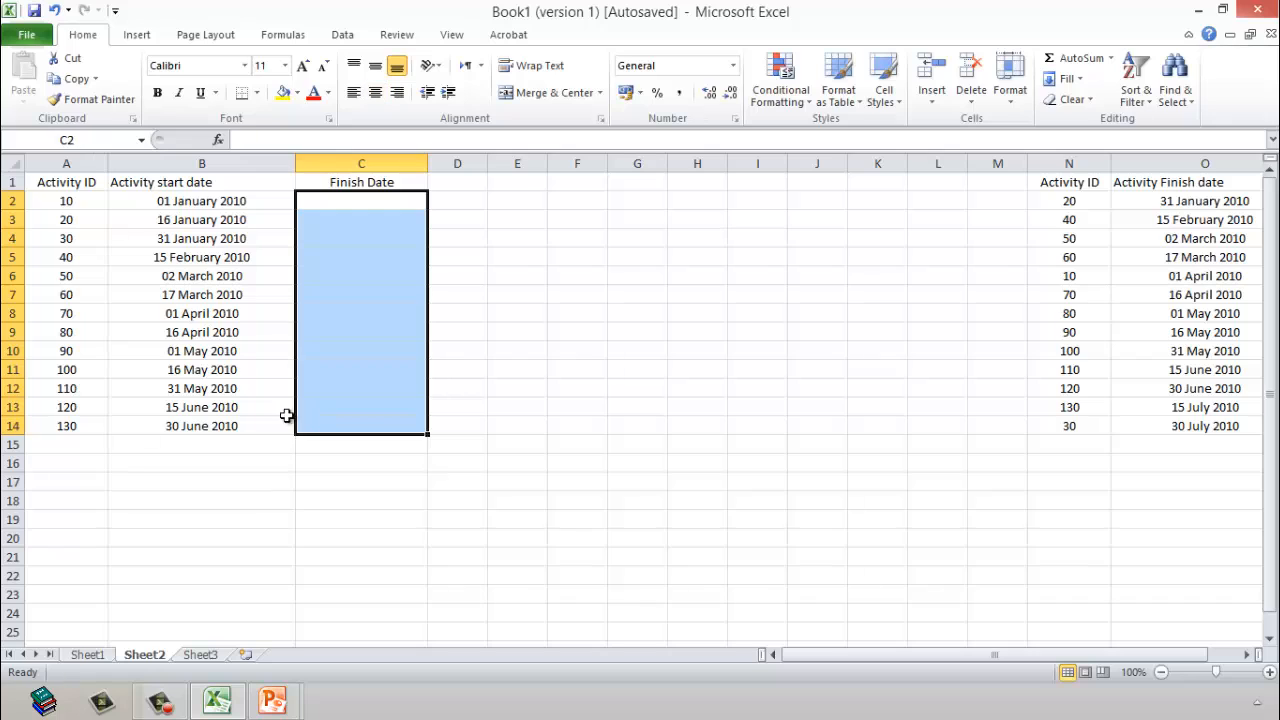
drag(60, 201, 46, 420)
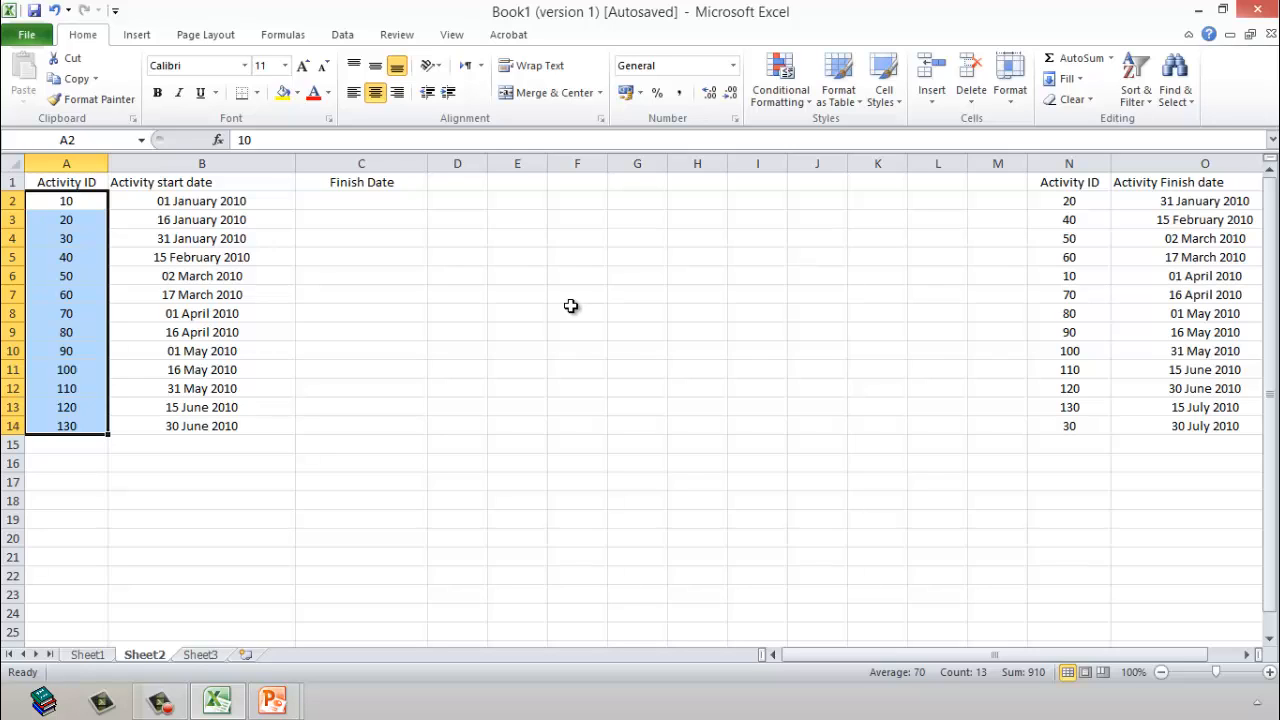
Start a VLOOKUP formula in cell C2 with the activity IDs A2:A14 as the lookup value.
click(391, 203)
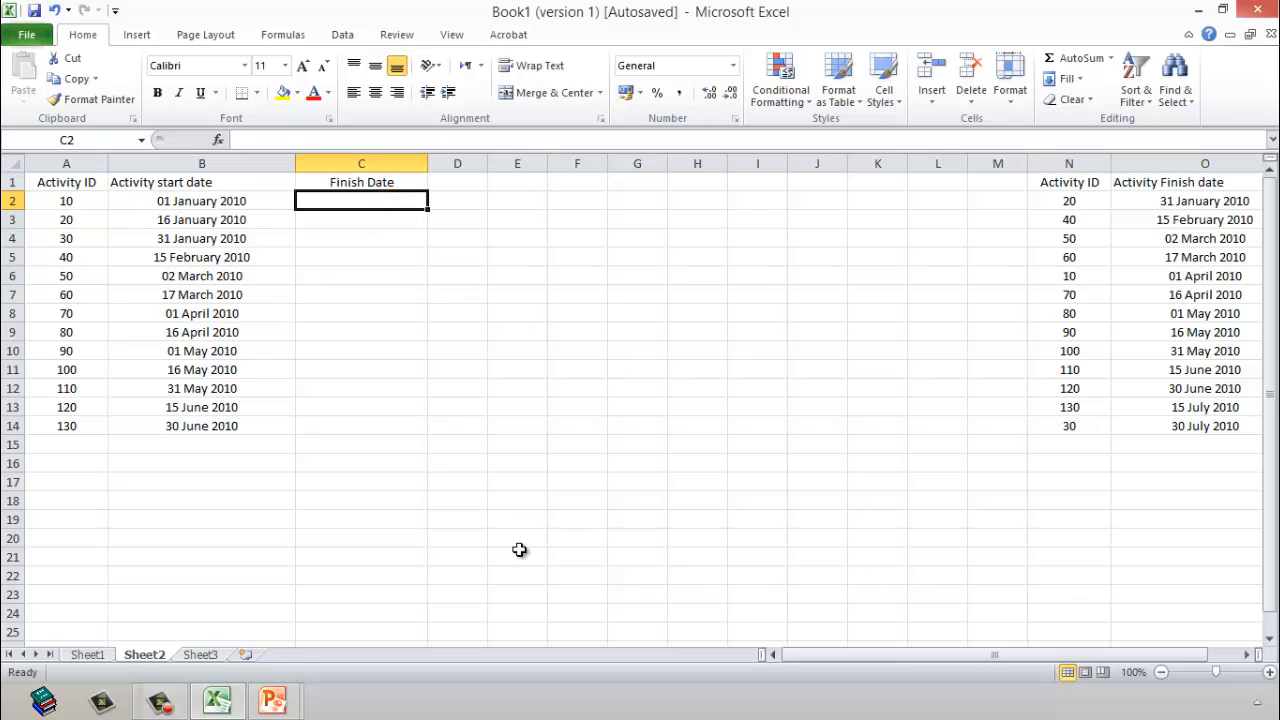
text(=)
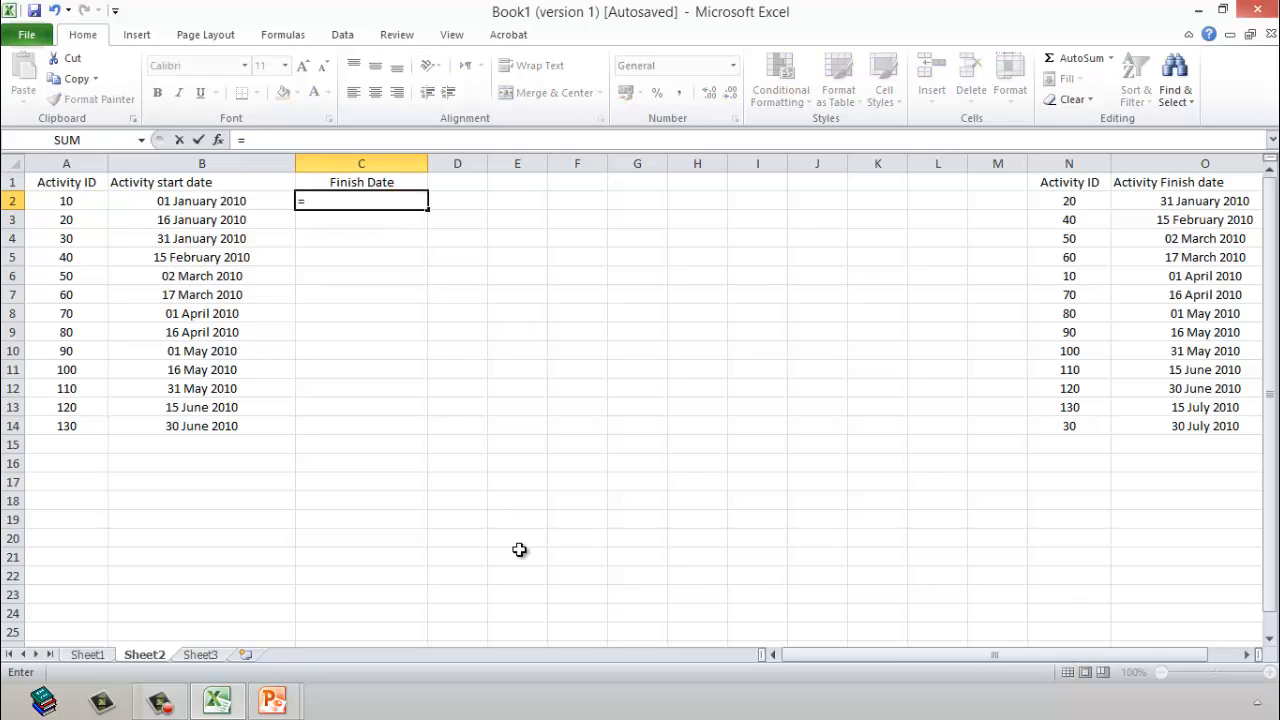
text(vl)
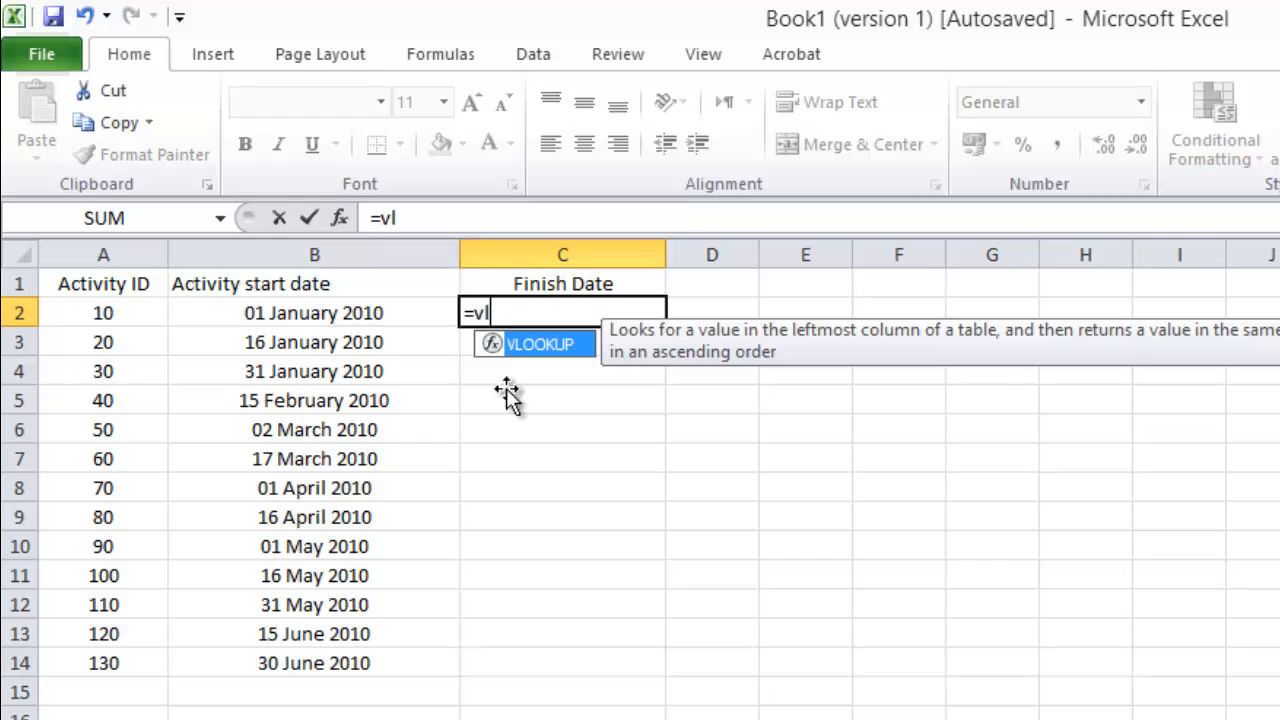
double_click(540, 343)
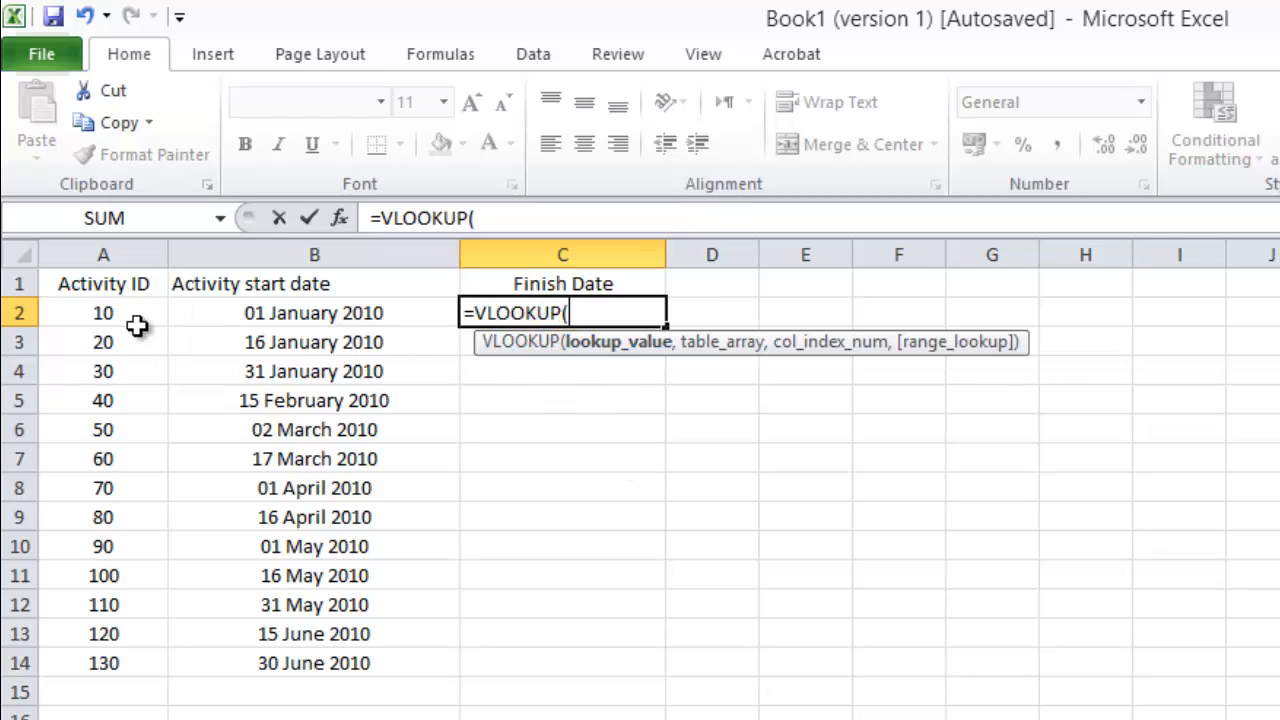
drag(128, 318, 92, 657)
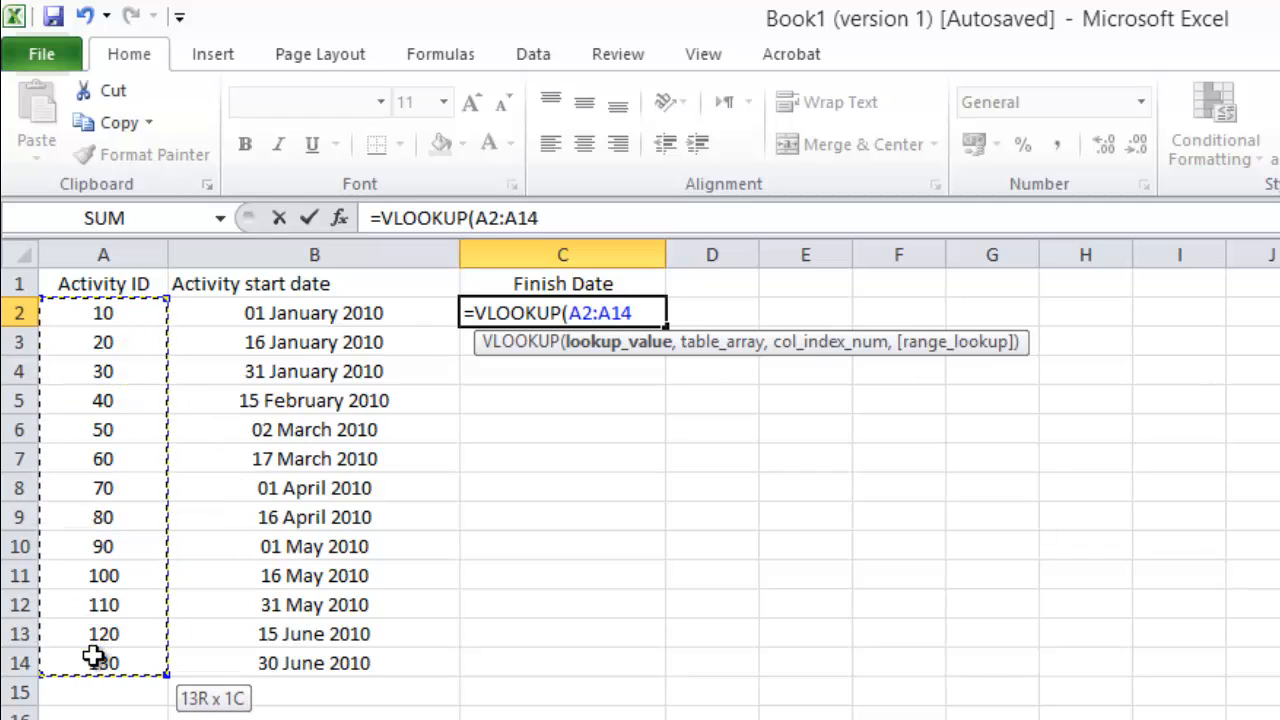
text(,)
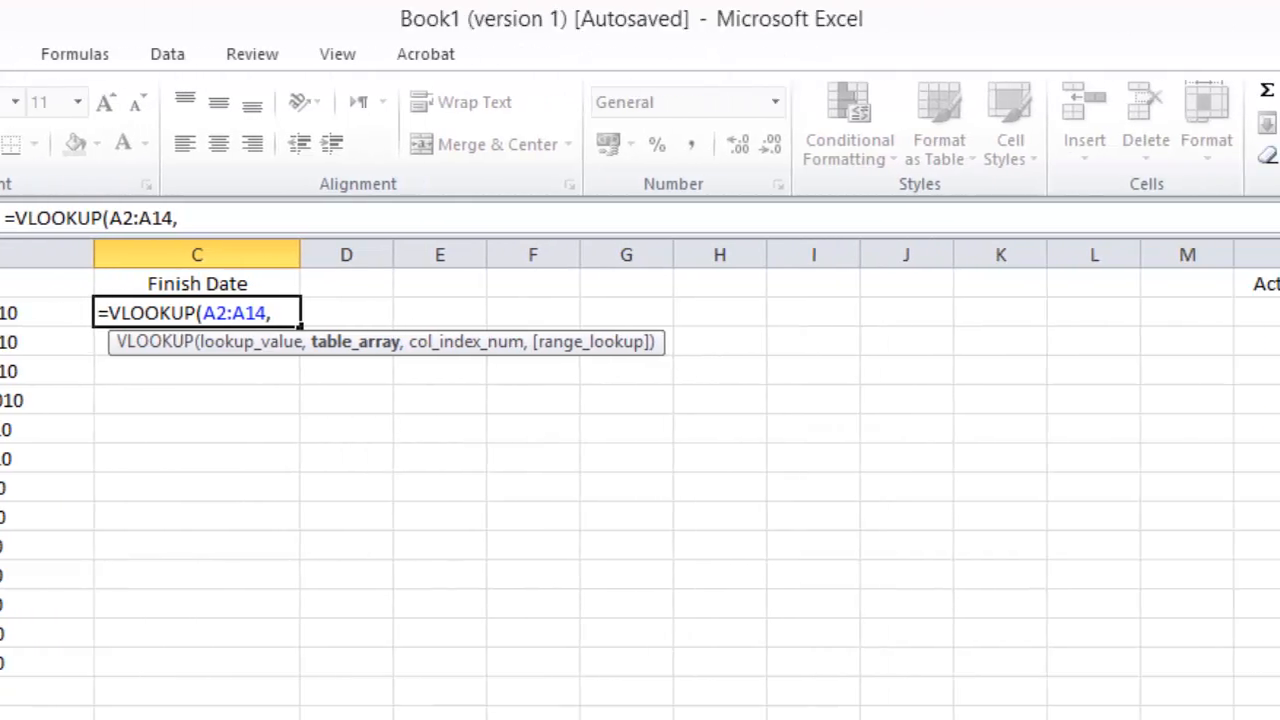
Complete the VLOOKUP in C2 with table array N2:O14, column index 2 and FALSE for an exact match.
scroll(640, 480, right, 1)
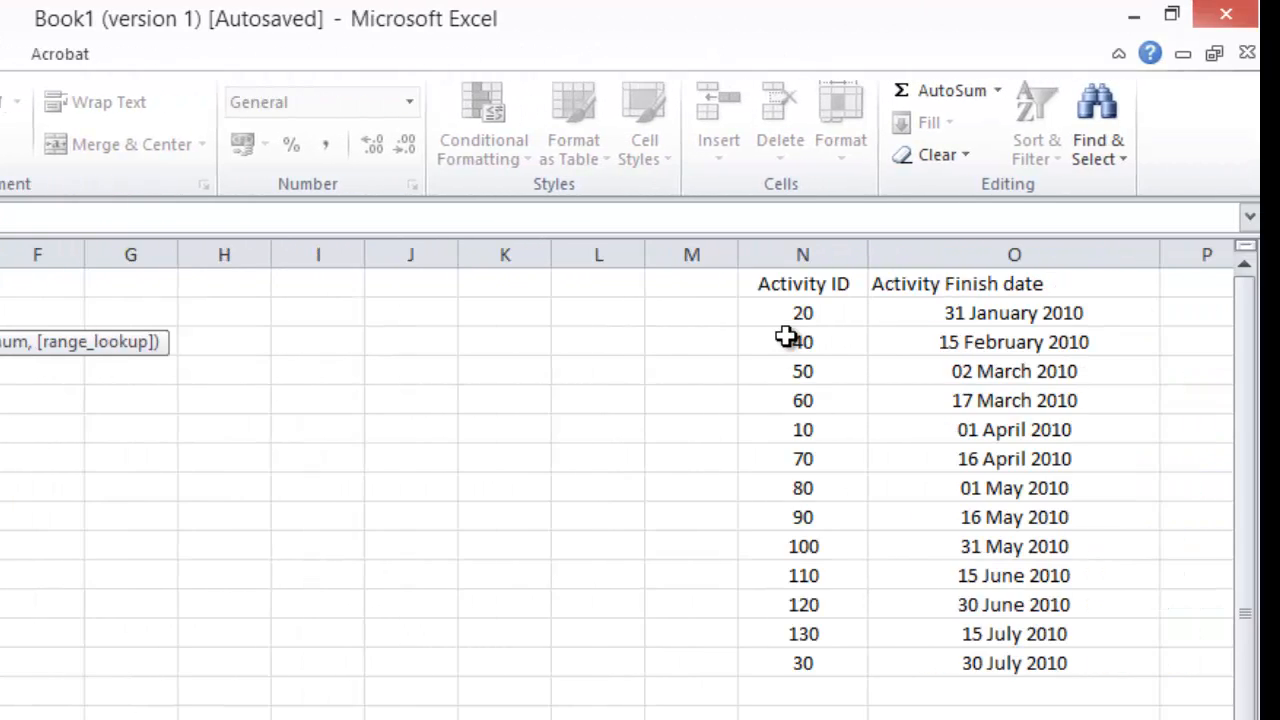
drag(806, 313, 803, 400)
drag(900, 497, 971, 663)
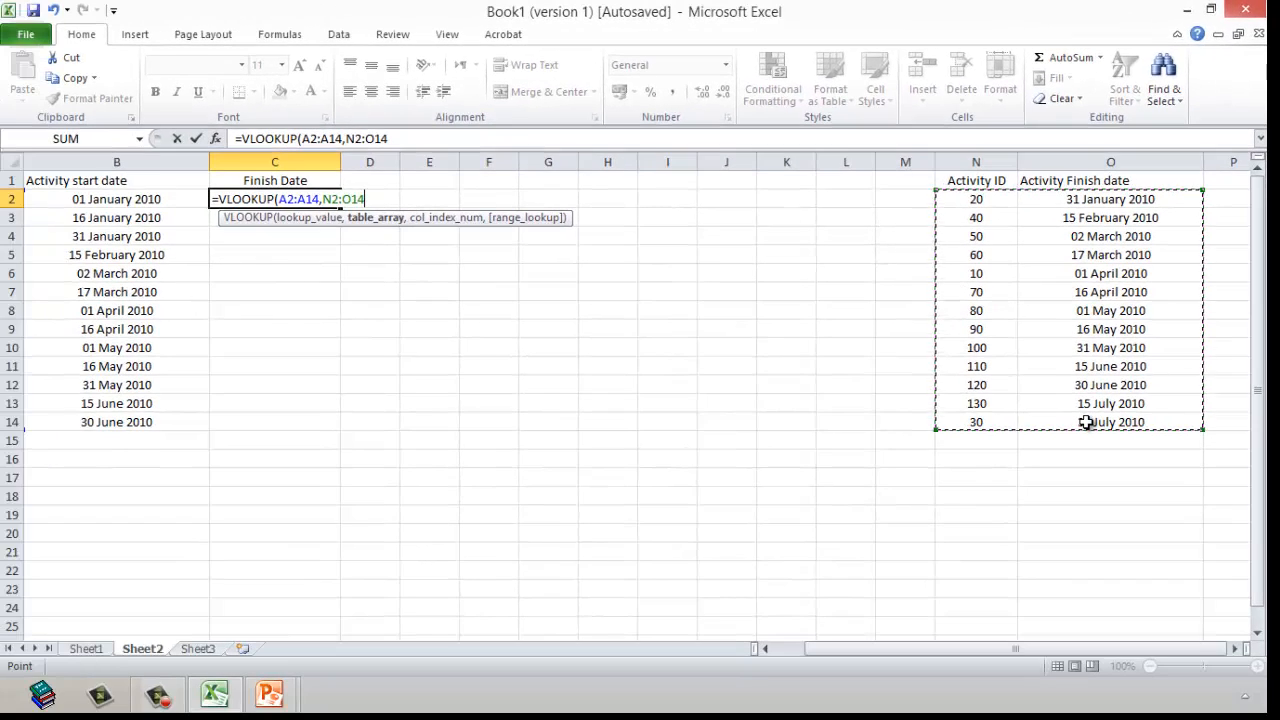
text(,)
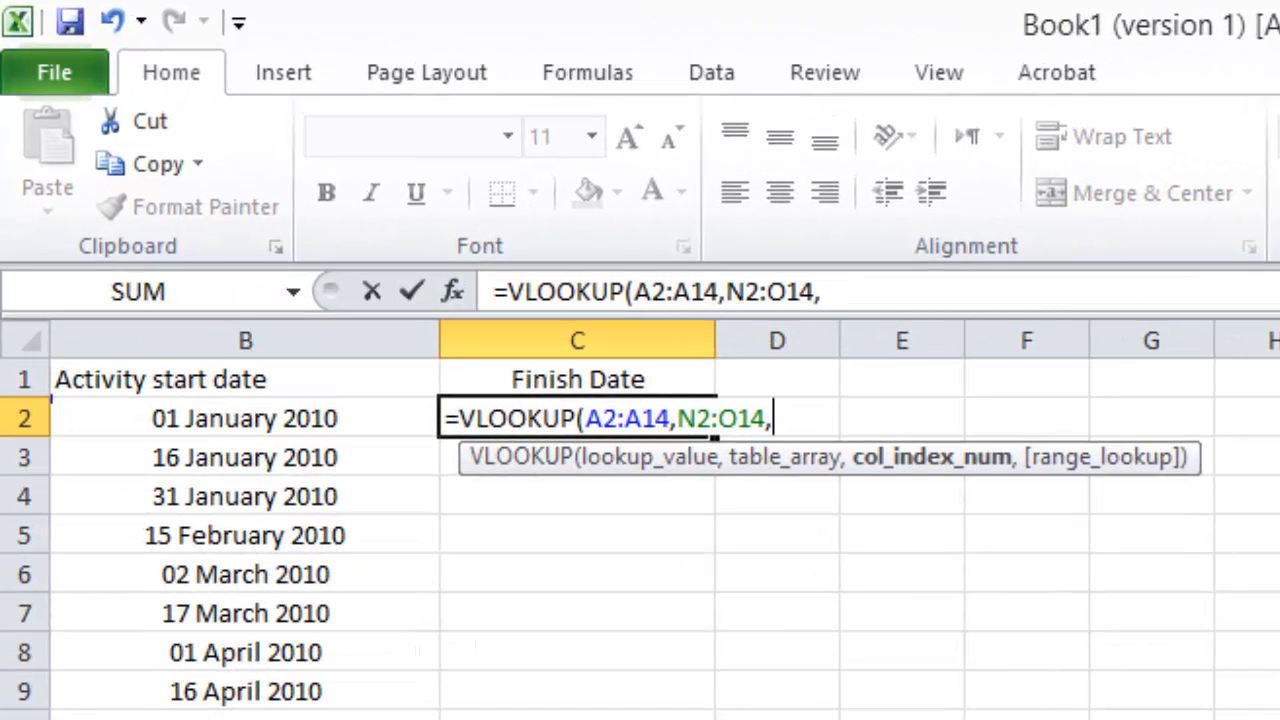
text(2,)
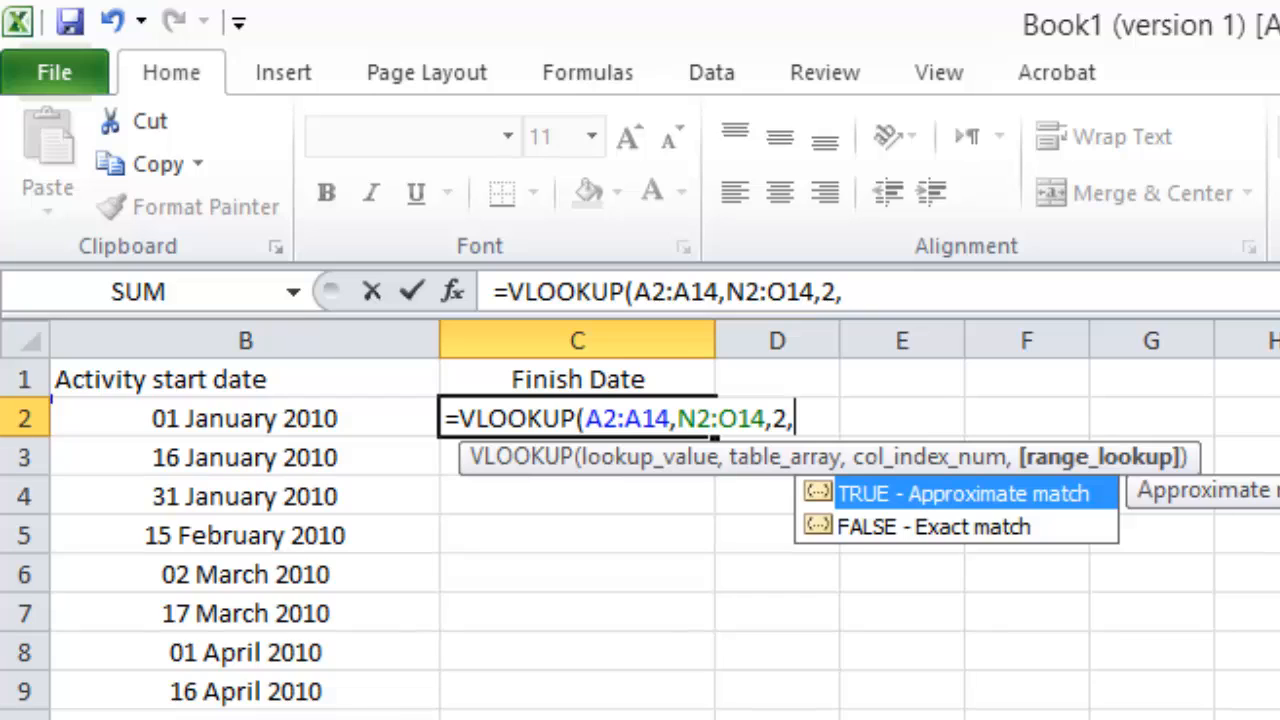
double_click(955, 521)
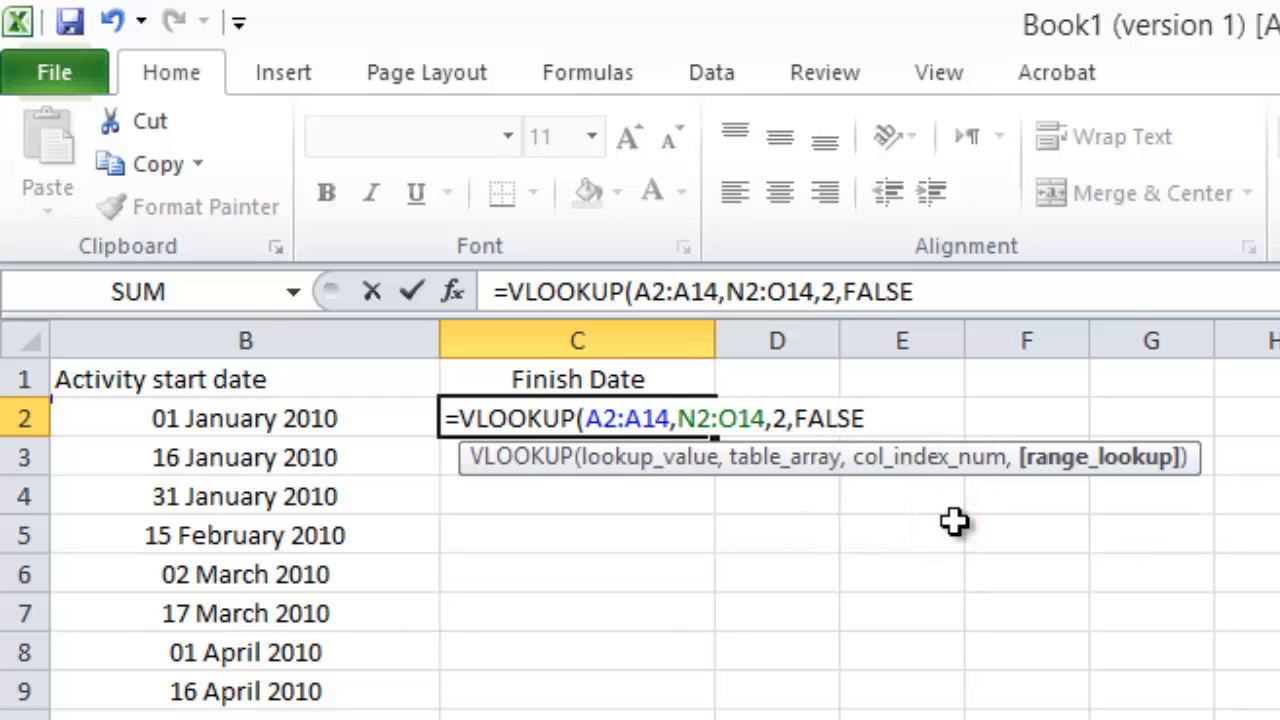
text())
key(Return)
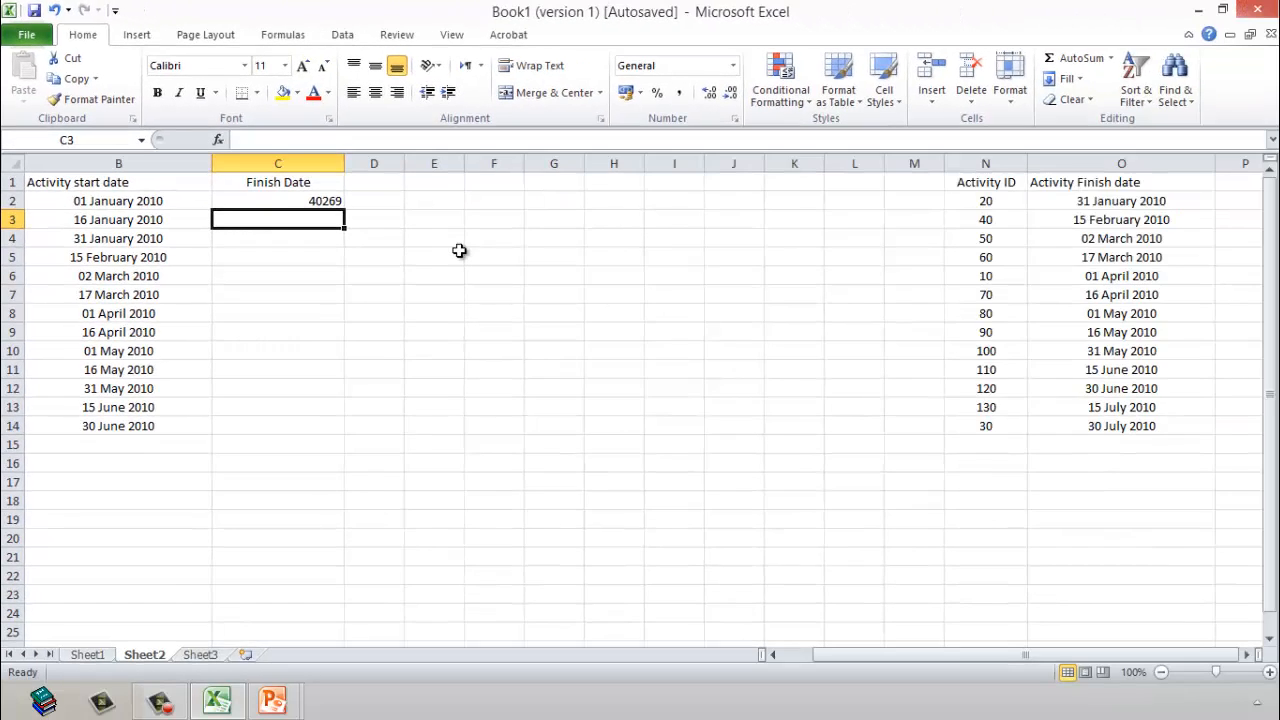
Copy the date formatting of start date cell B2 onto the lookup result in C2 with Format Painter.
click(286, 201)
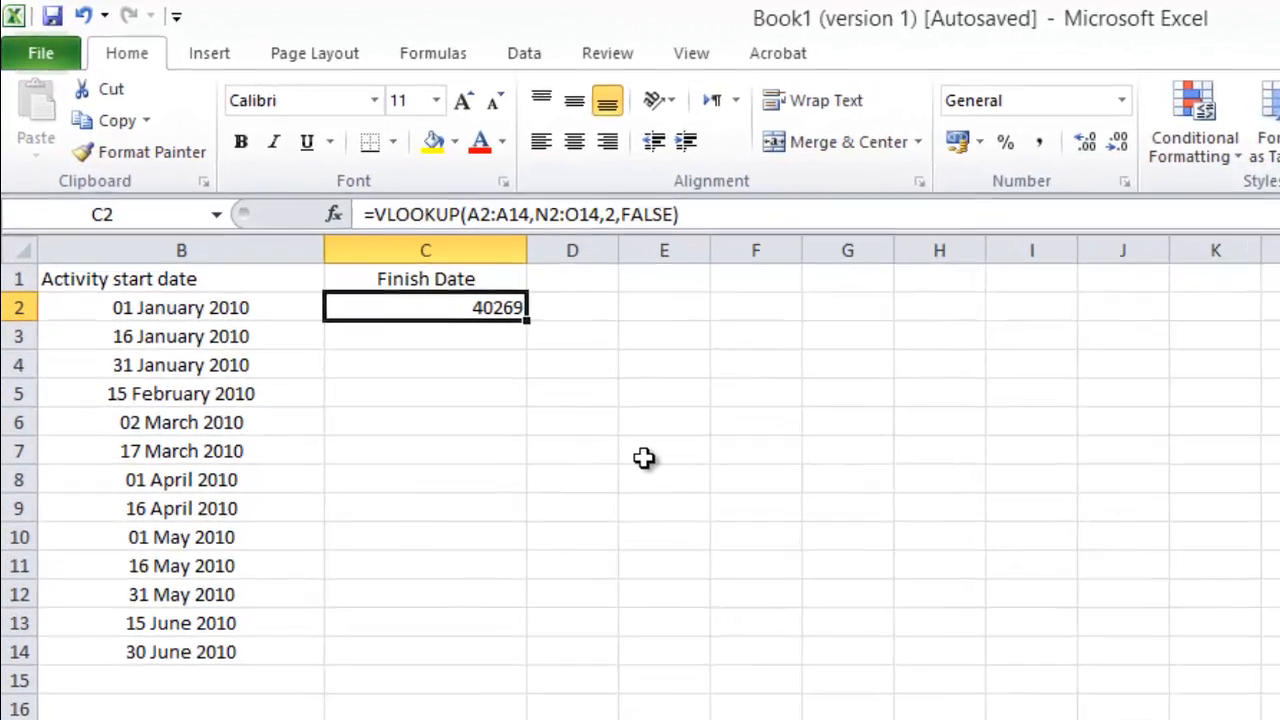
scroll(640, 480, left, 1)
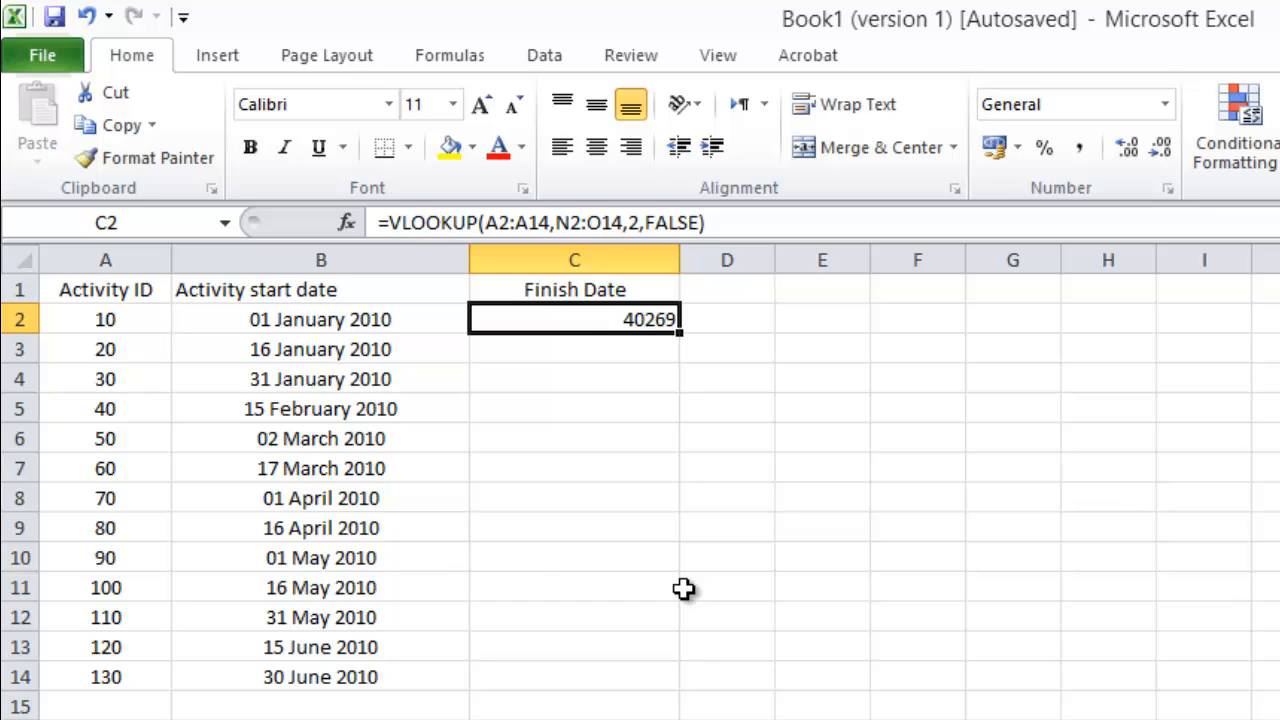
click(310, 320)
click(150, 158)
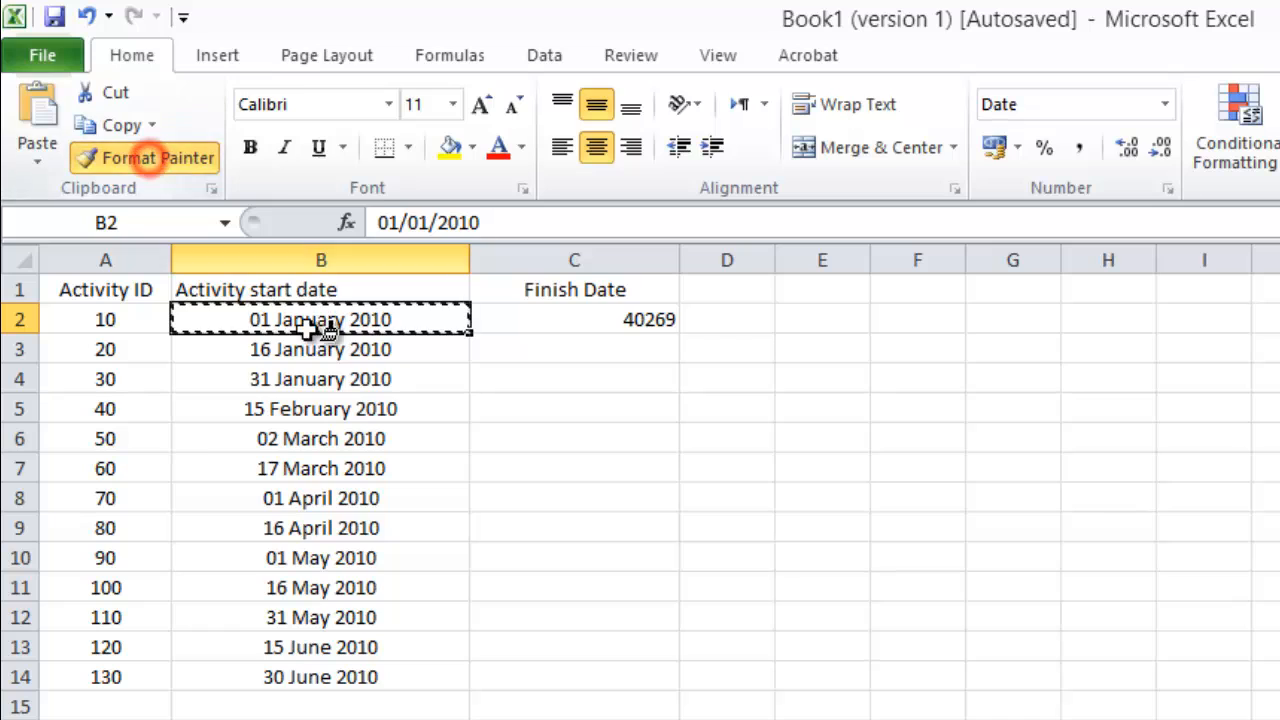
click(604, 320)
click(574, 440)
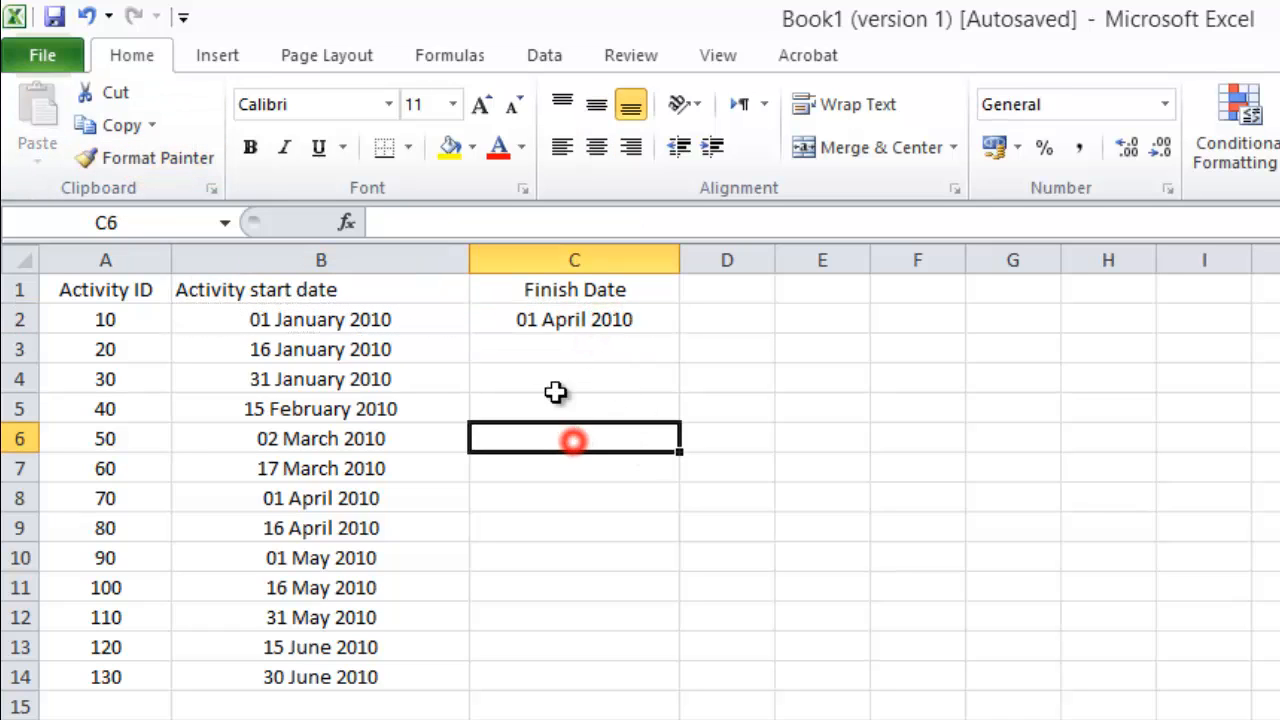
Check the looked-up finish date in C2 against the entry for activity ID 10 in the finish-date list.
click(557, 318)
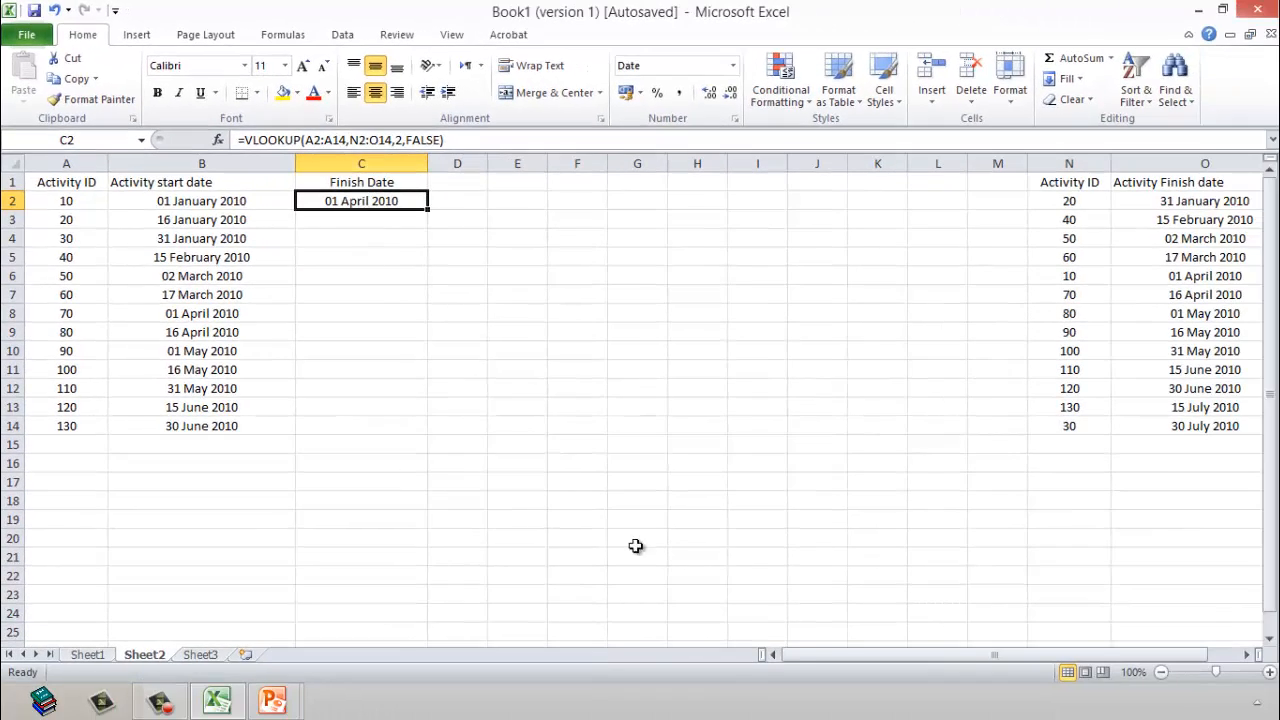
drag(878, 657, 908, 657)
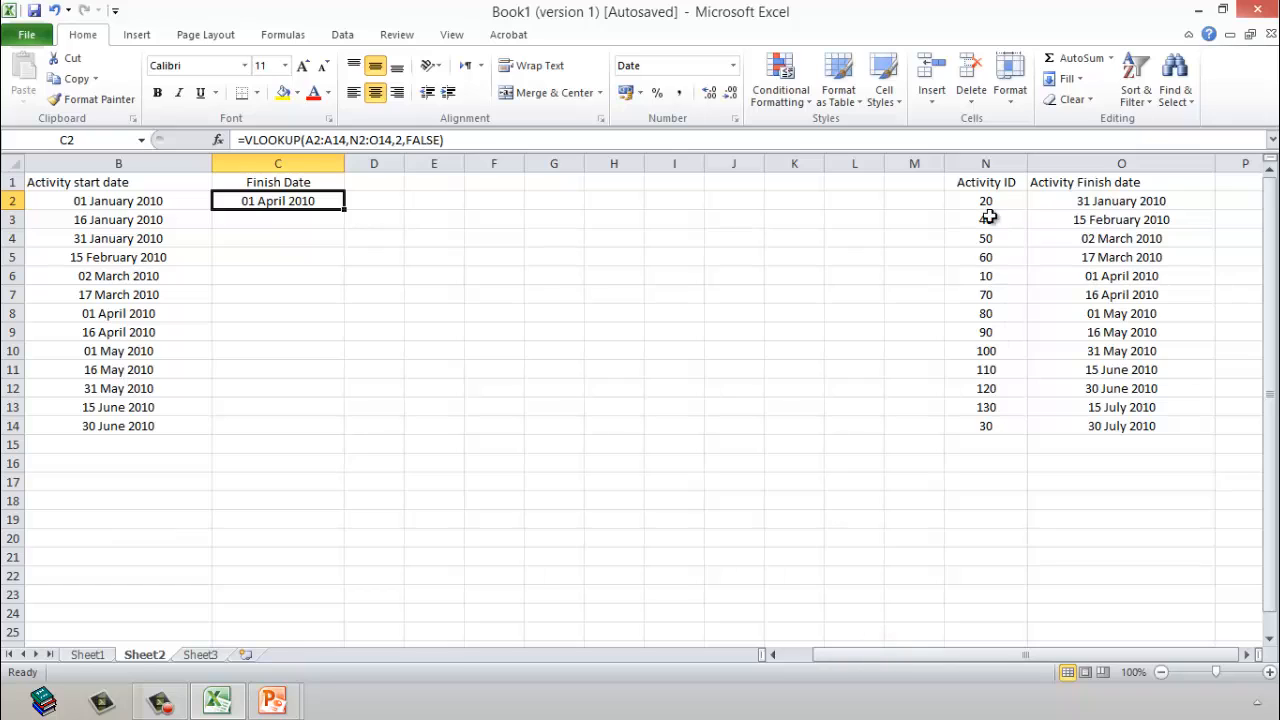
click(986, 276)
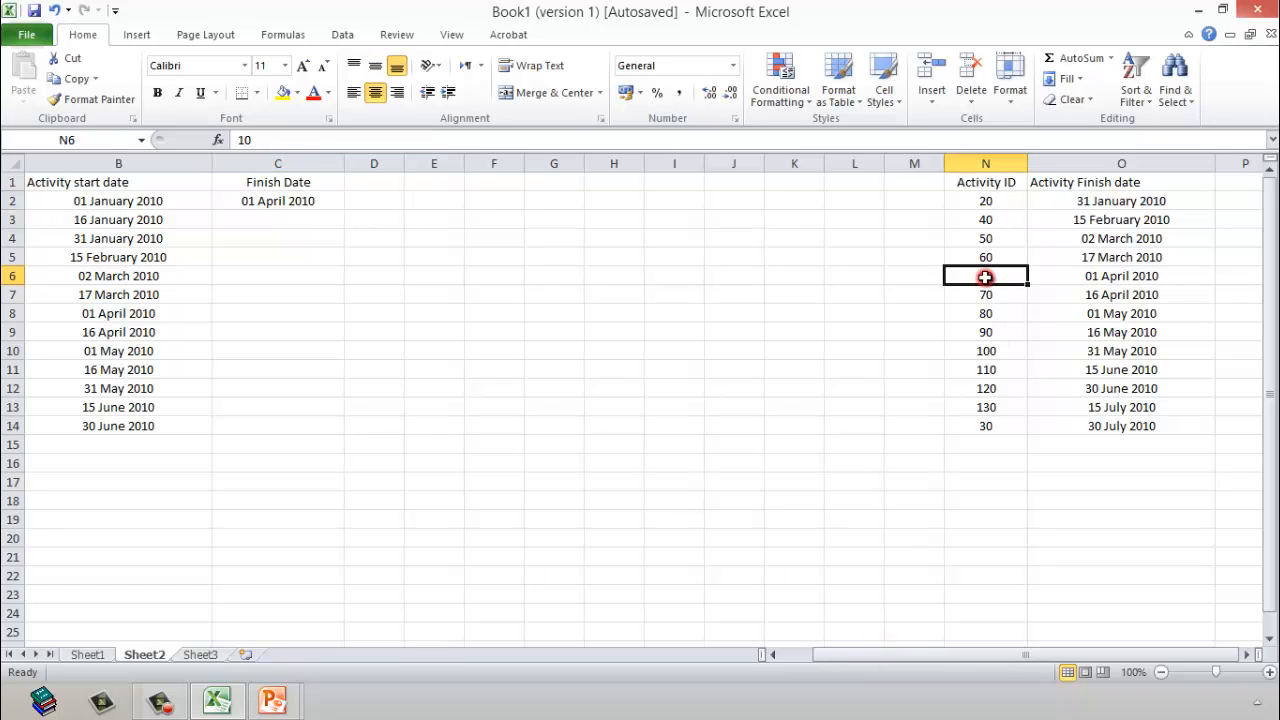
Make the lookup value in C2's VLOOKUP formula absolute as $A$2:$A$14.
click(1140, 277)
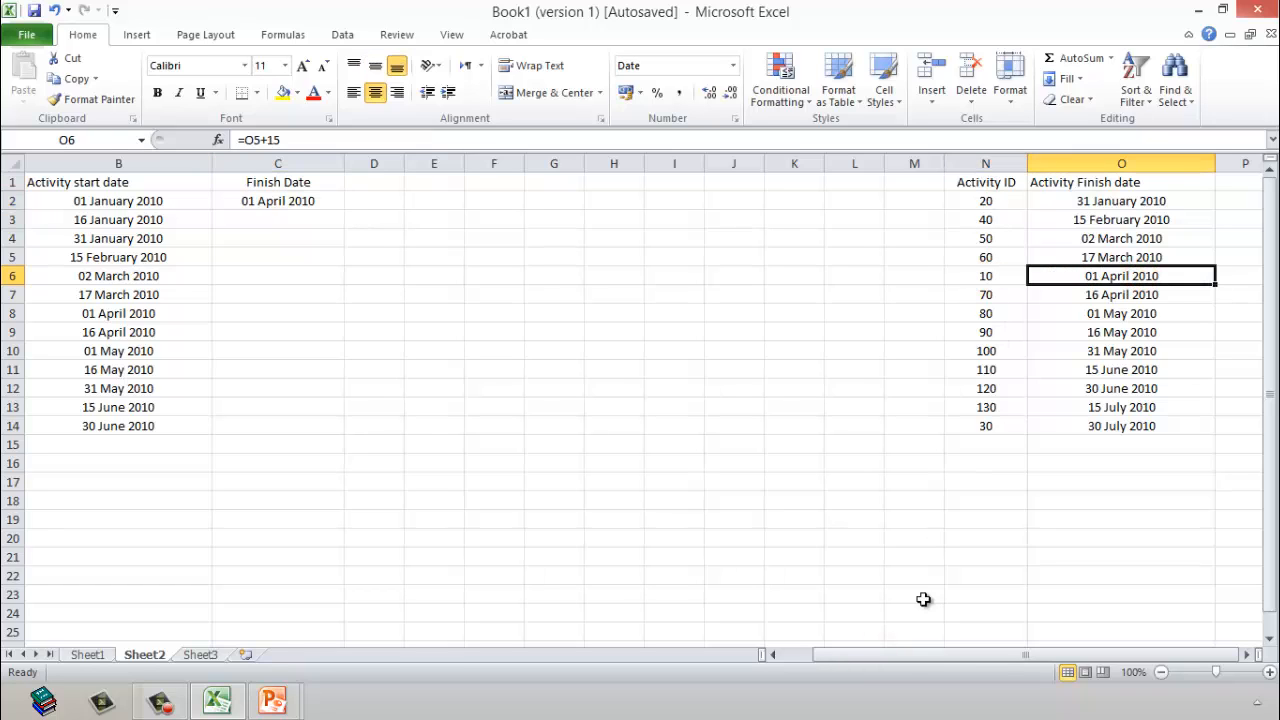
drag(917, 660, 884, 657)
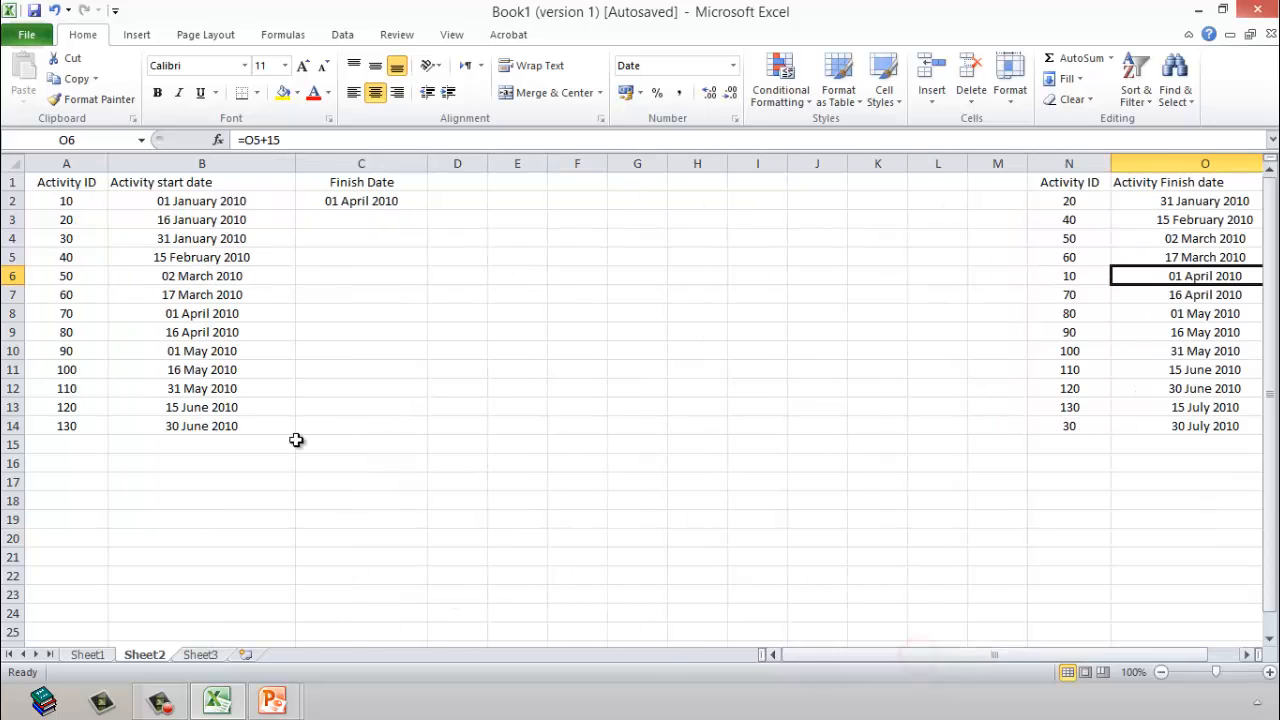
click(344, 202)
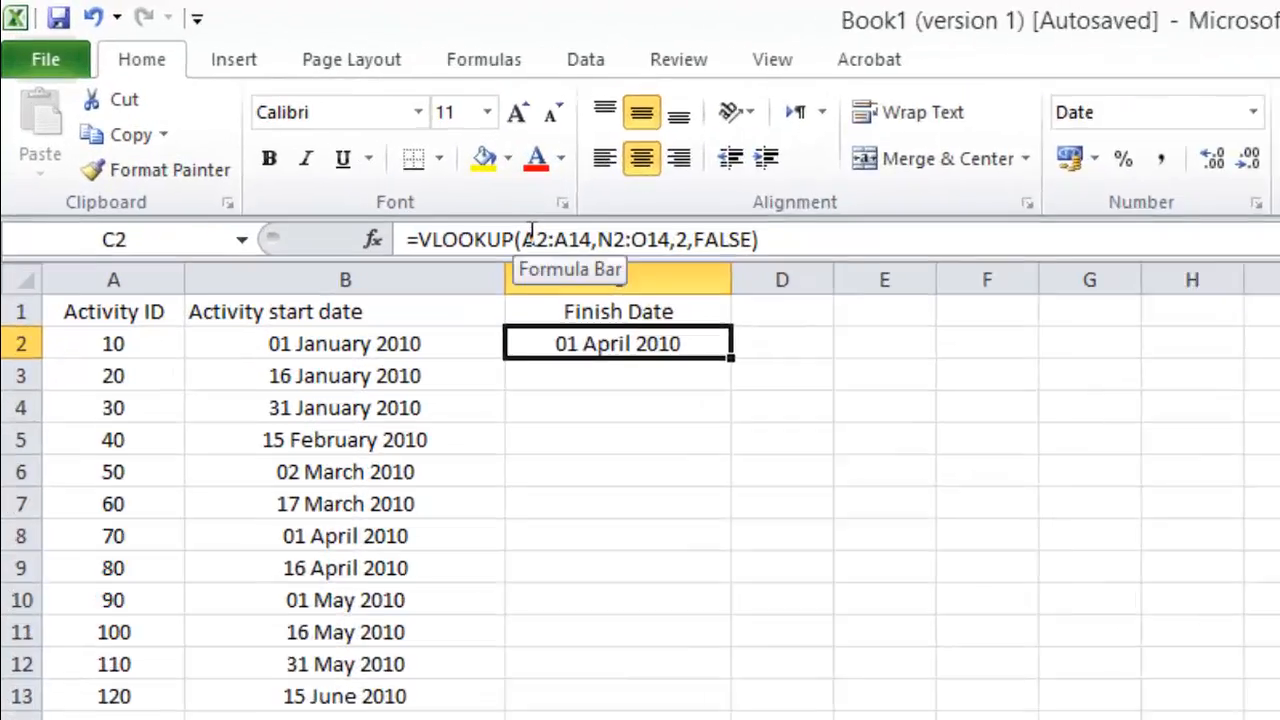
click(528, 238)
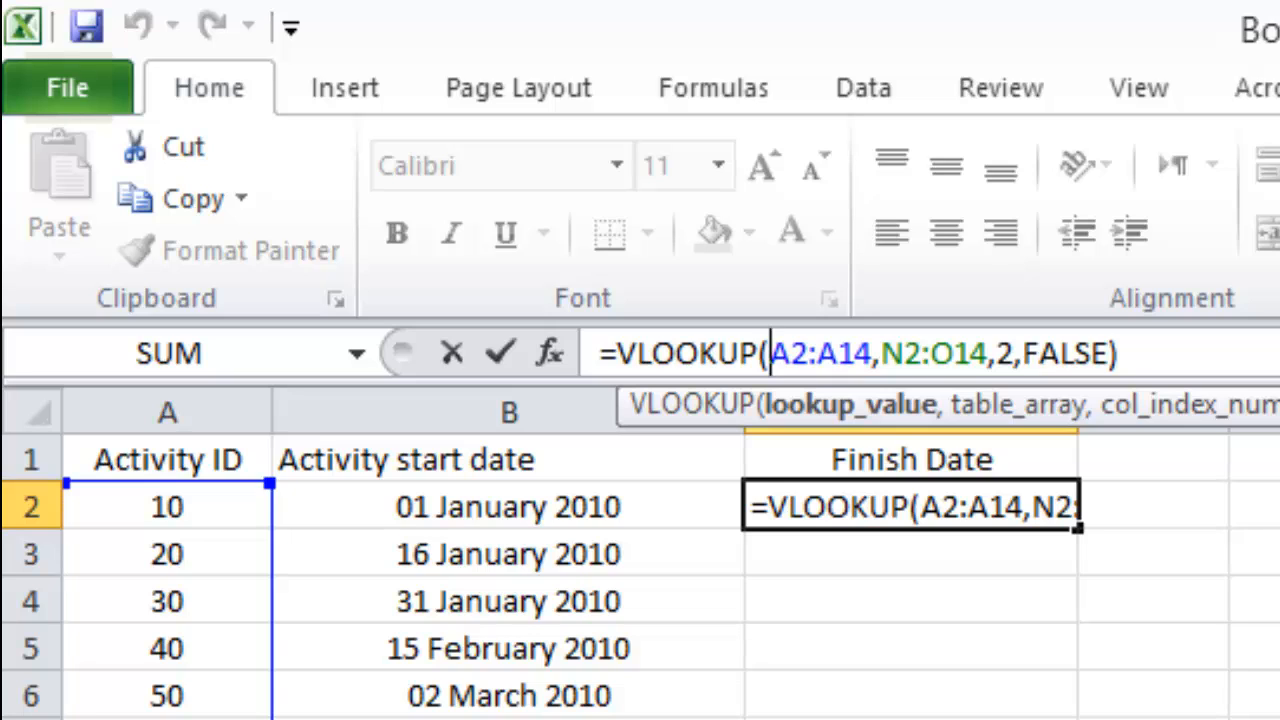
text($)
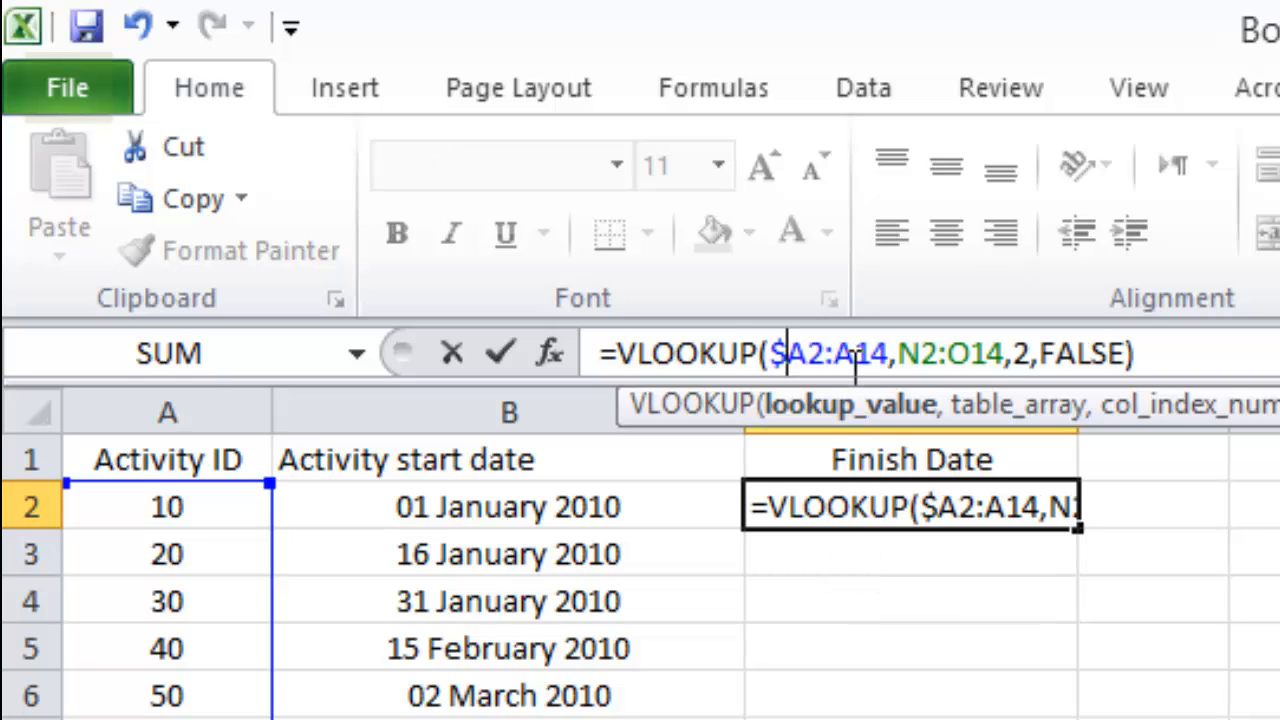
click(811, 352)
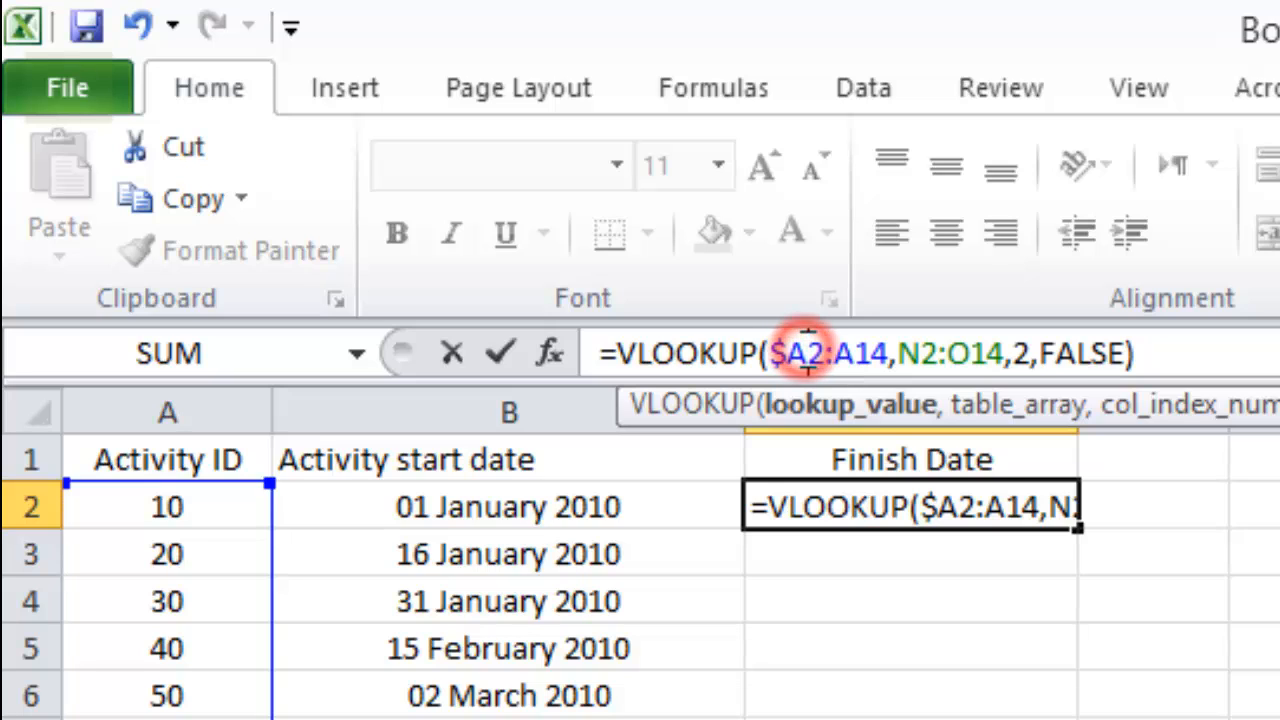
text($)
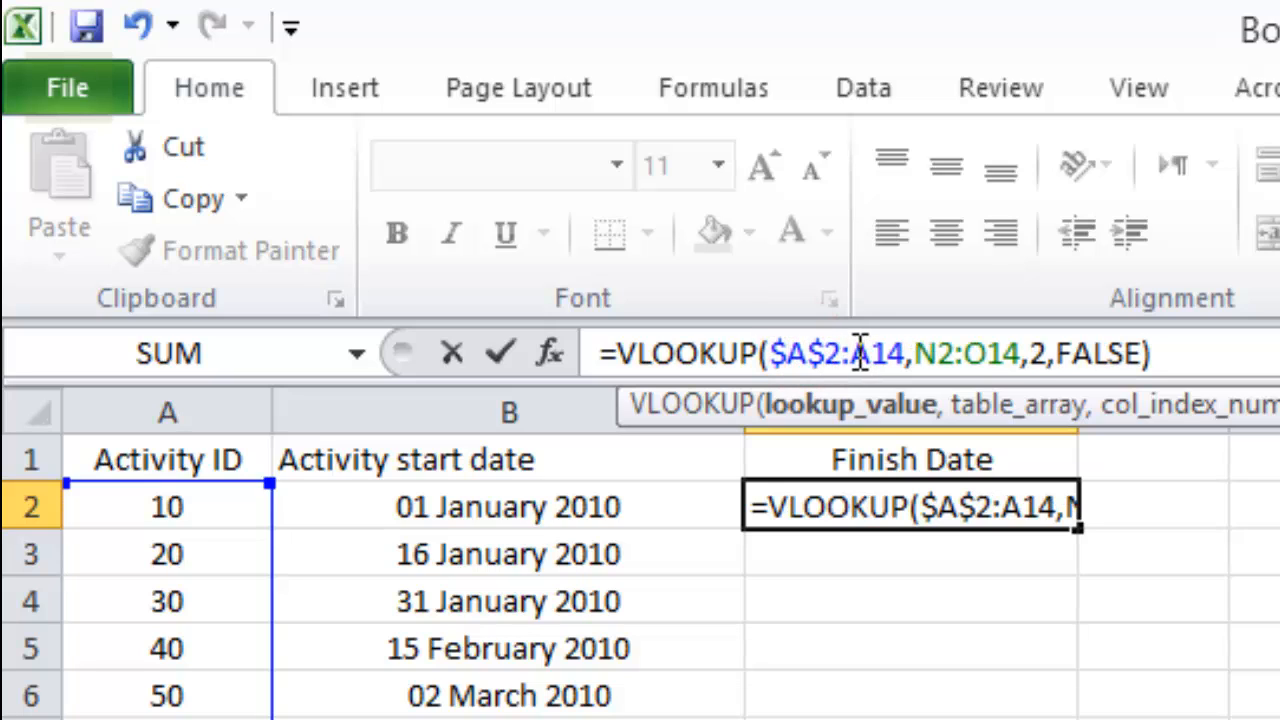
click(857, 354)
text($)
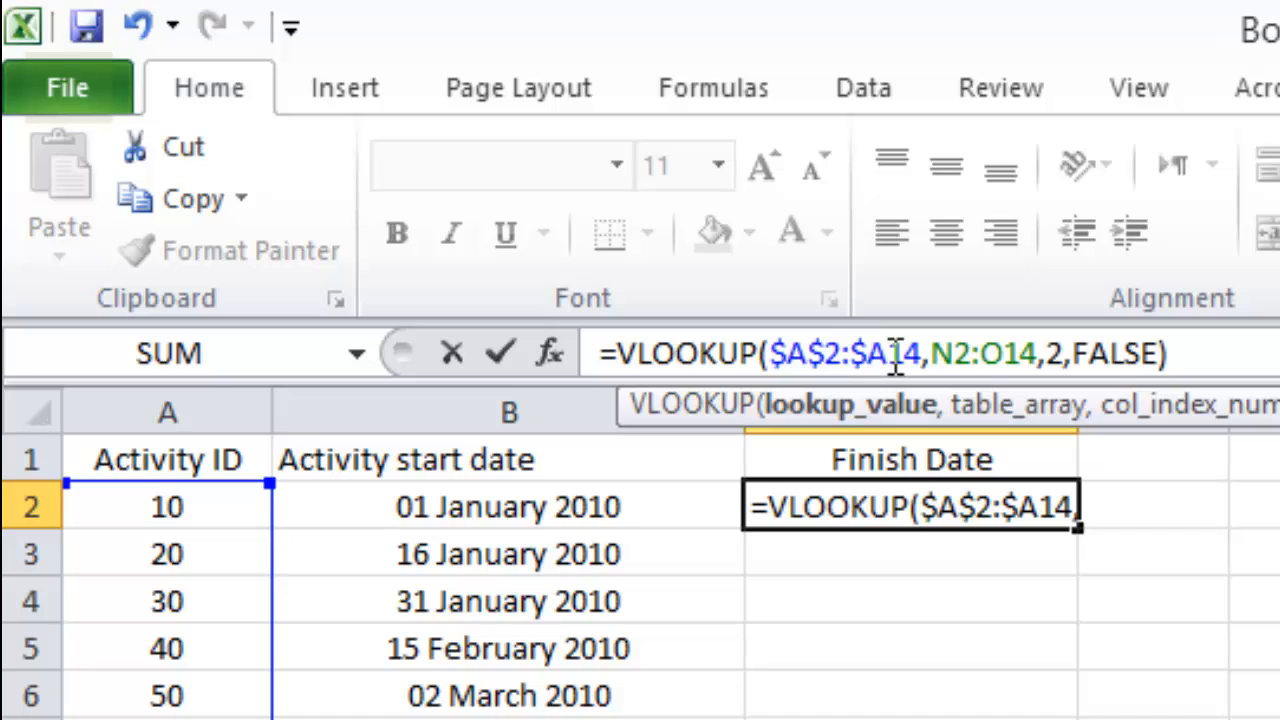
click(893, 355)
text($)
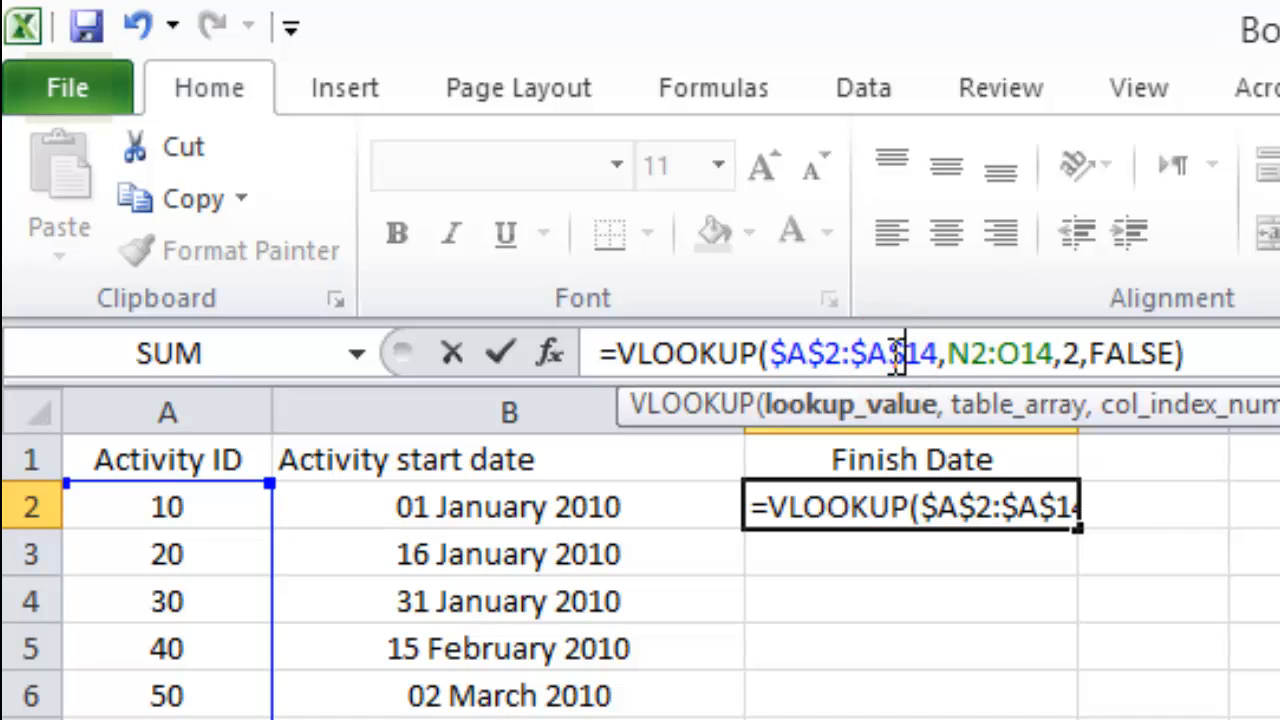
Make the table array in C2's VLOOKUP formula absolute as $N$2:$O$14 and commit the formula.
click(945, 354)
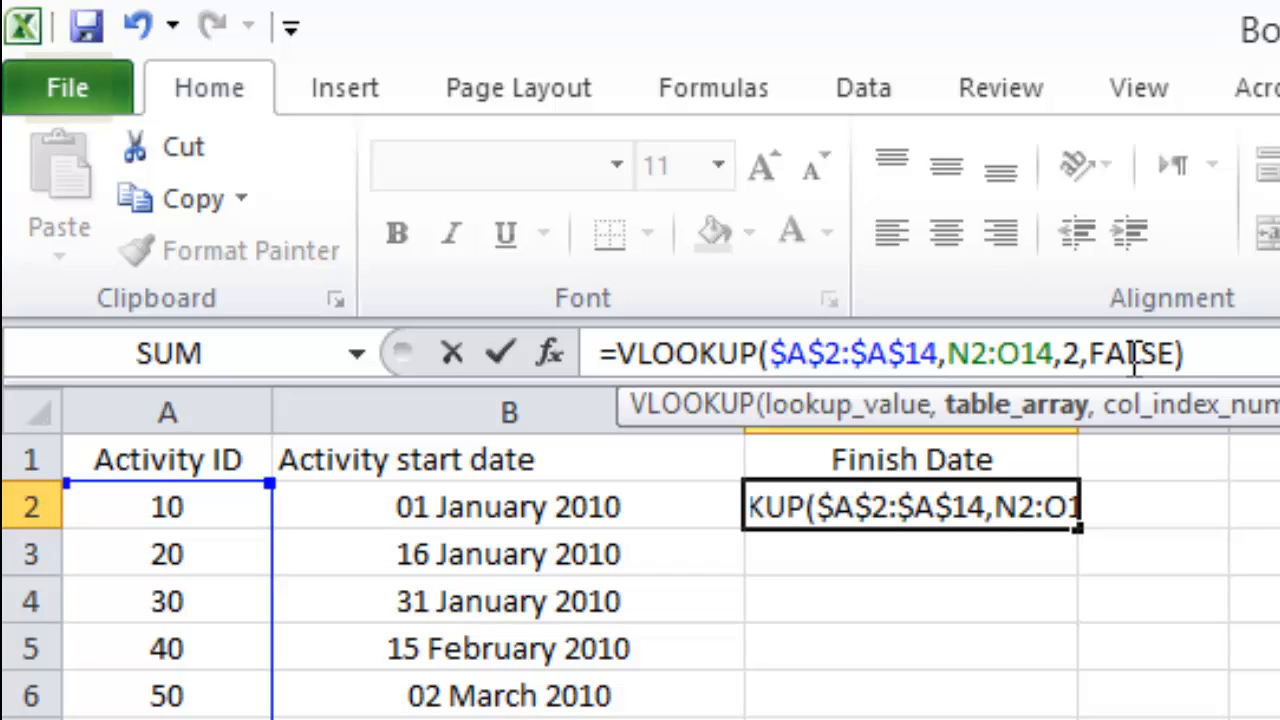
text($)
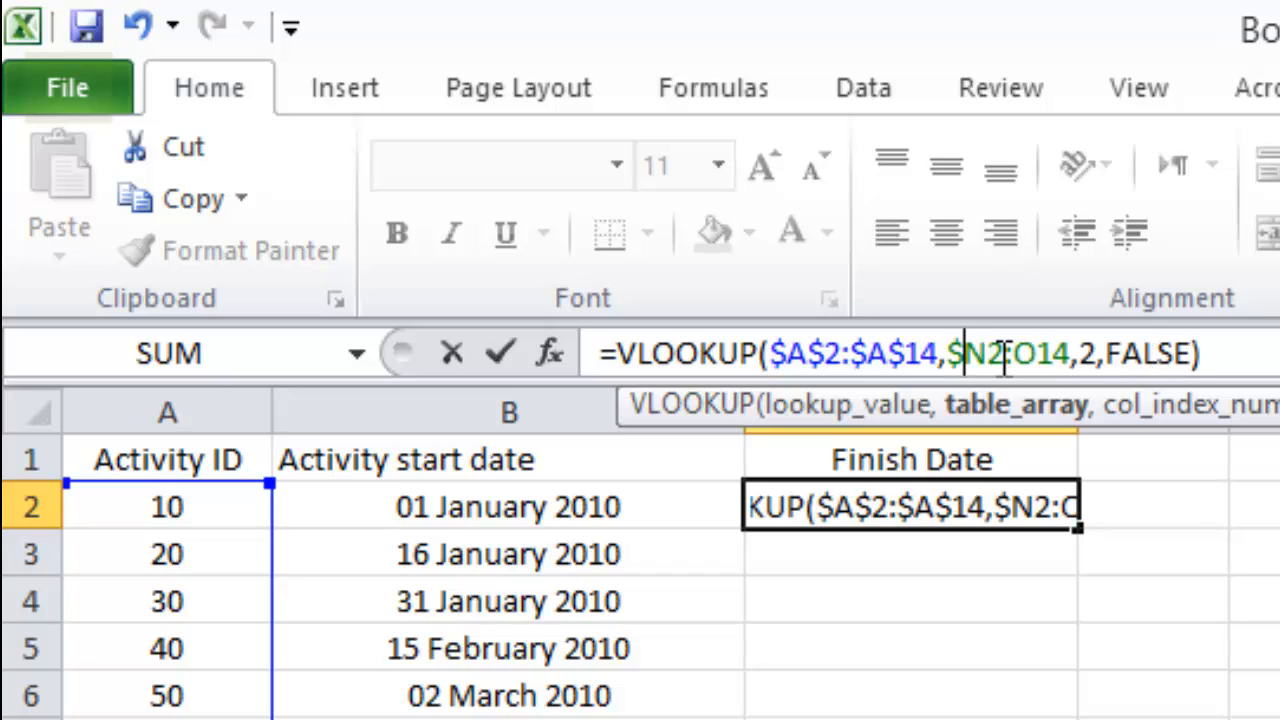
click(993, 353)
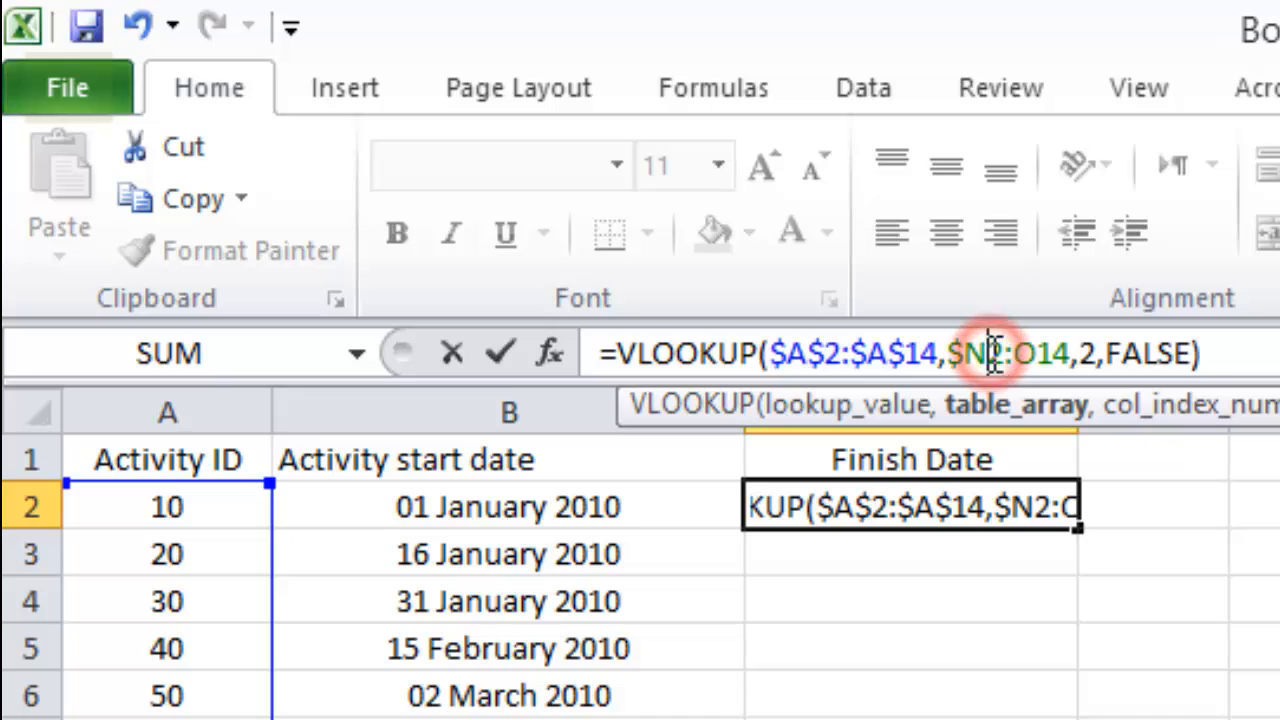
text($)
click(1035, 353)
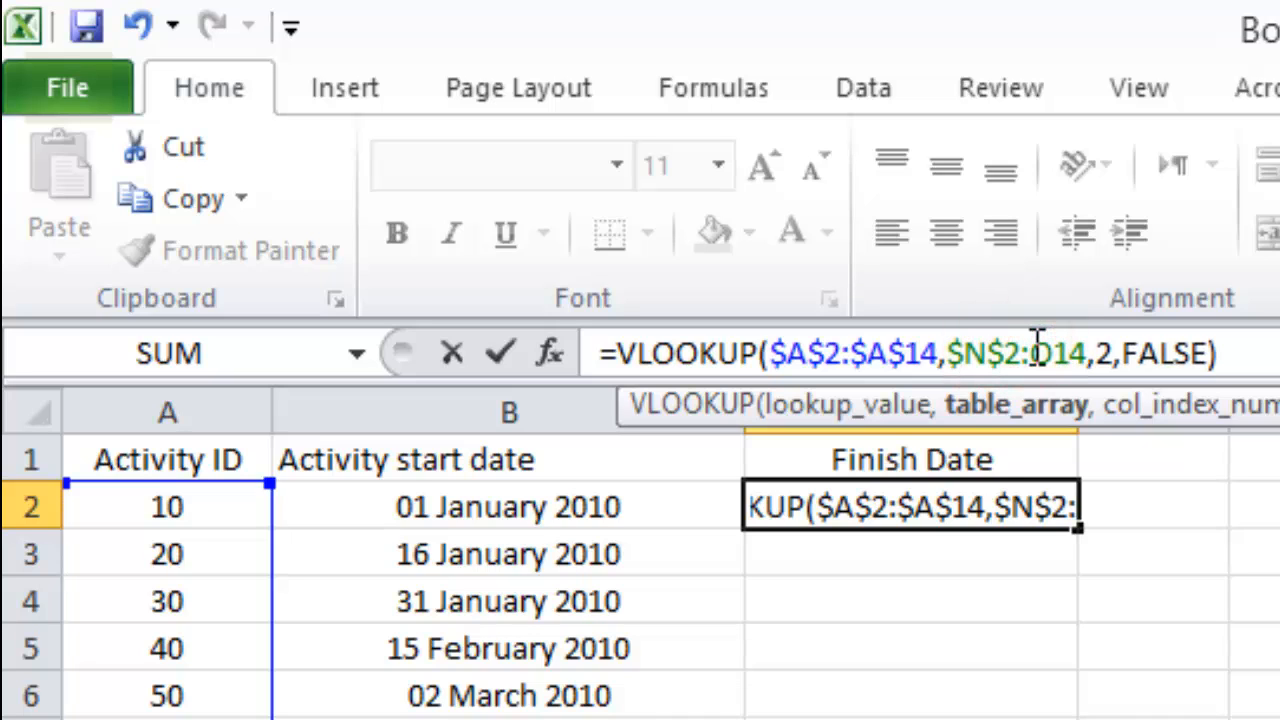
text($)
click(1069, 353)
text($O$)
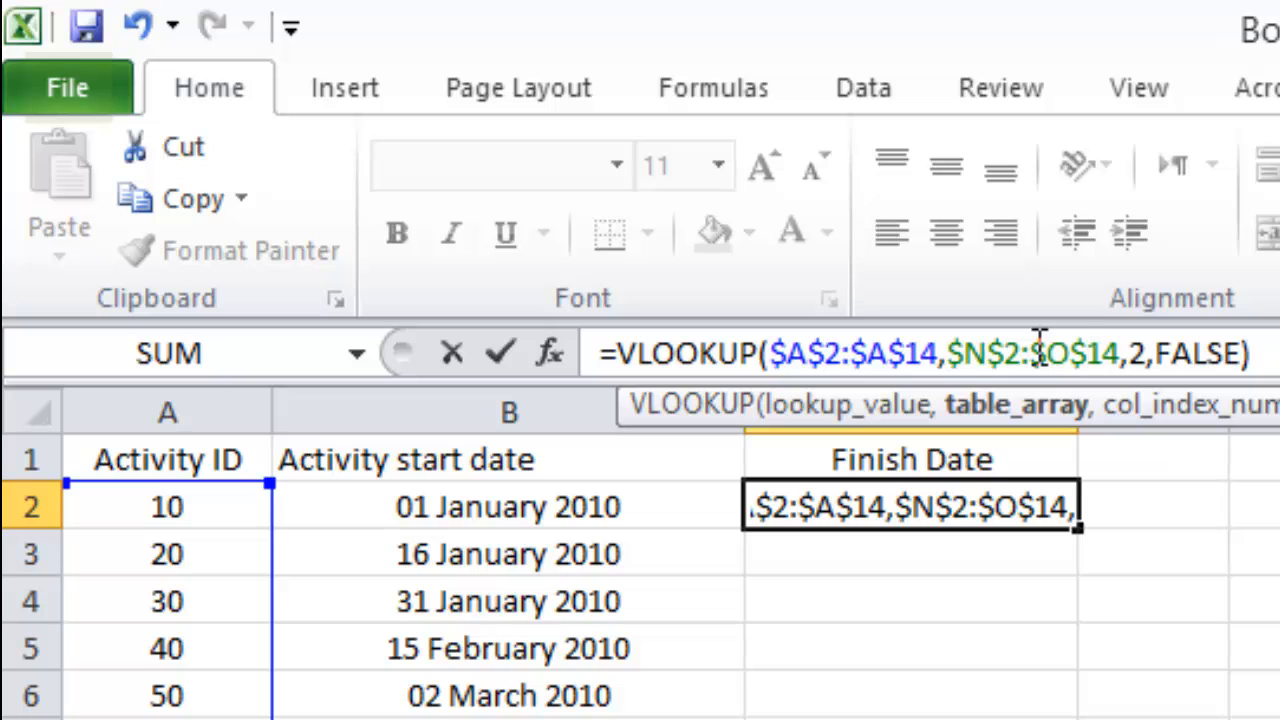
key(Return)
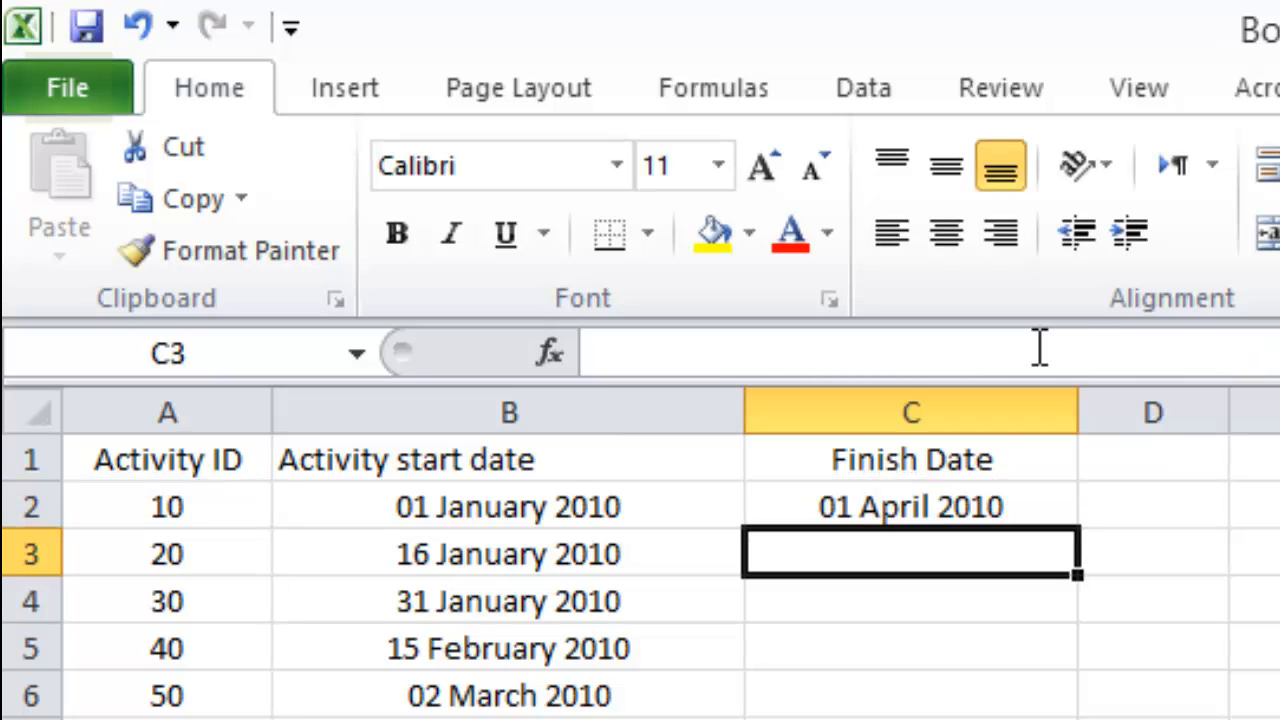
Fill the VLOOKUP formula from C2 down through C14 to complete the Finish Date column.
click(975, 505)
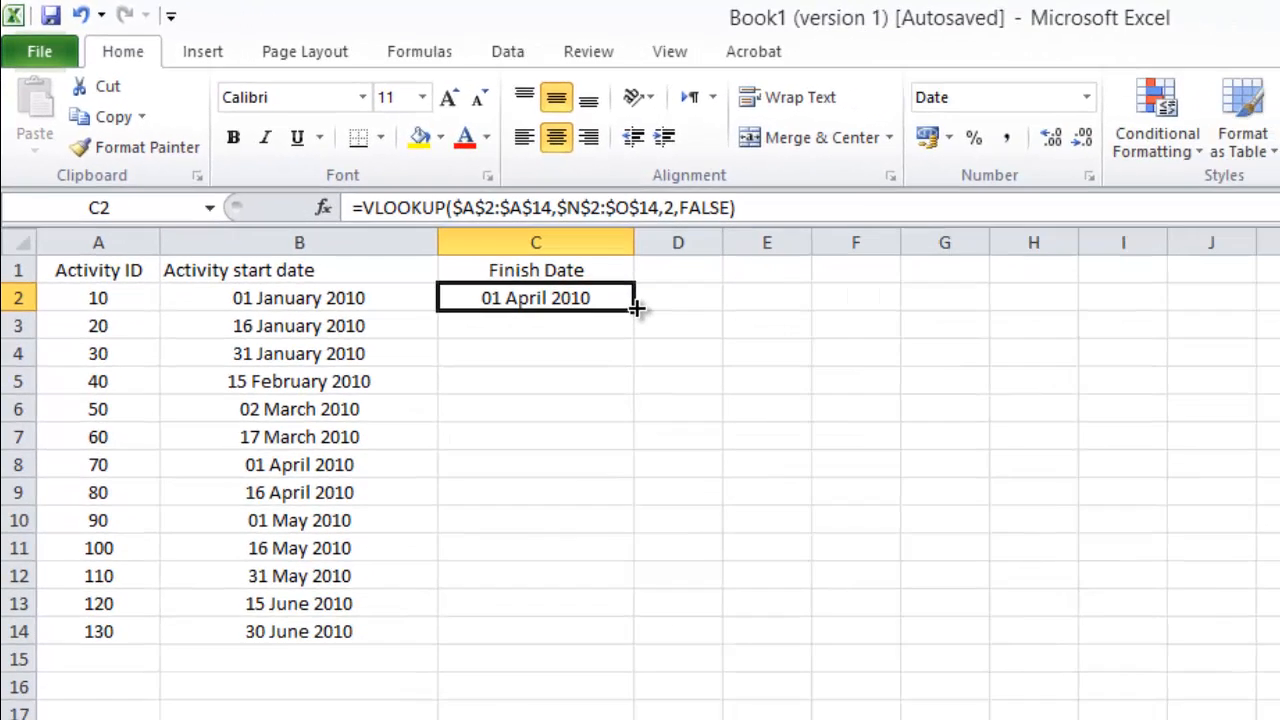
drag(636, 309, 560, 640)
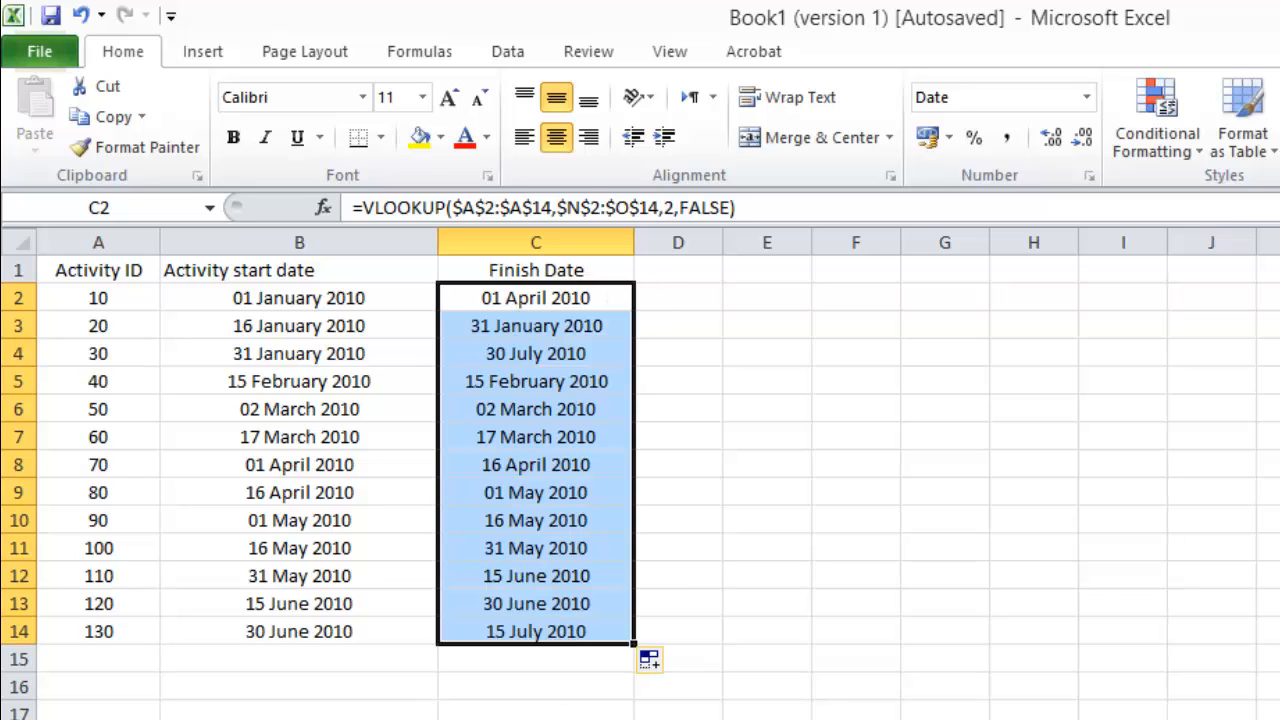
drag(537, 298, 487, 631)
click(102, 632)
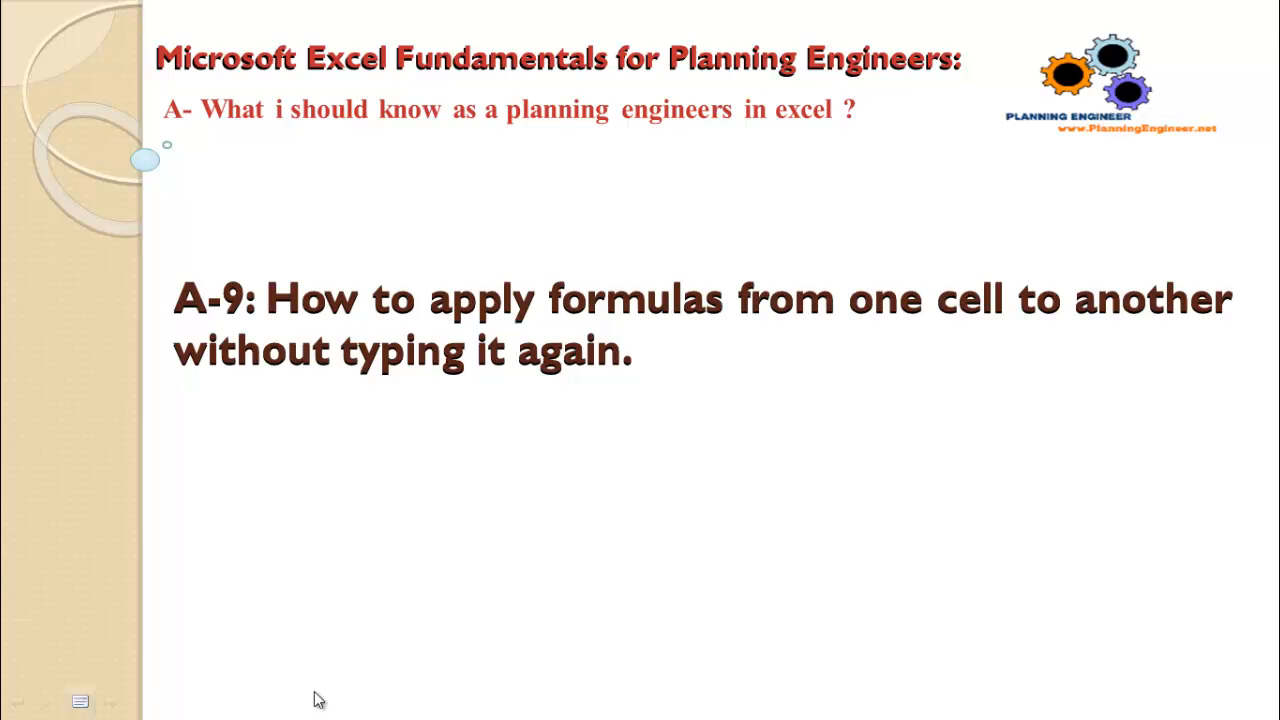
Switch from the slide show back to Excel and widen column D on Sheet2.
key(alt+Tab)
click(351, 201)
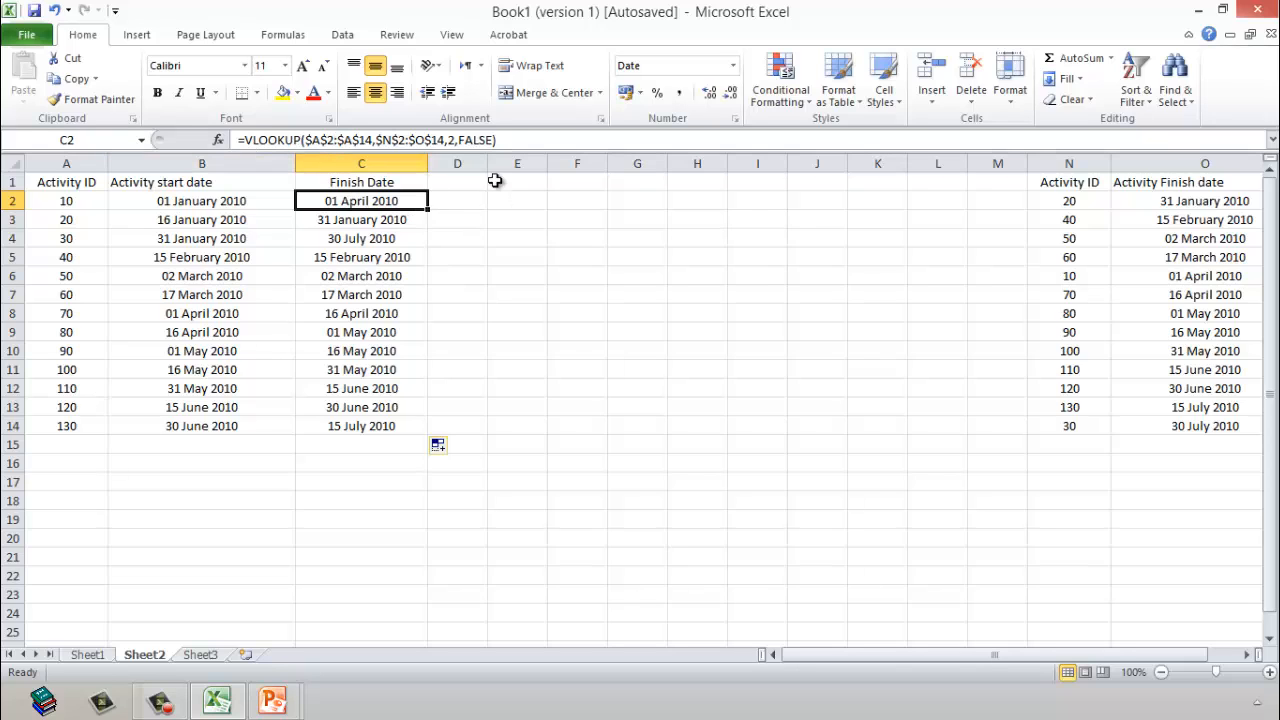
drag(492, 163, 586, 163)
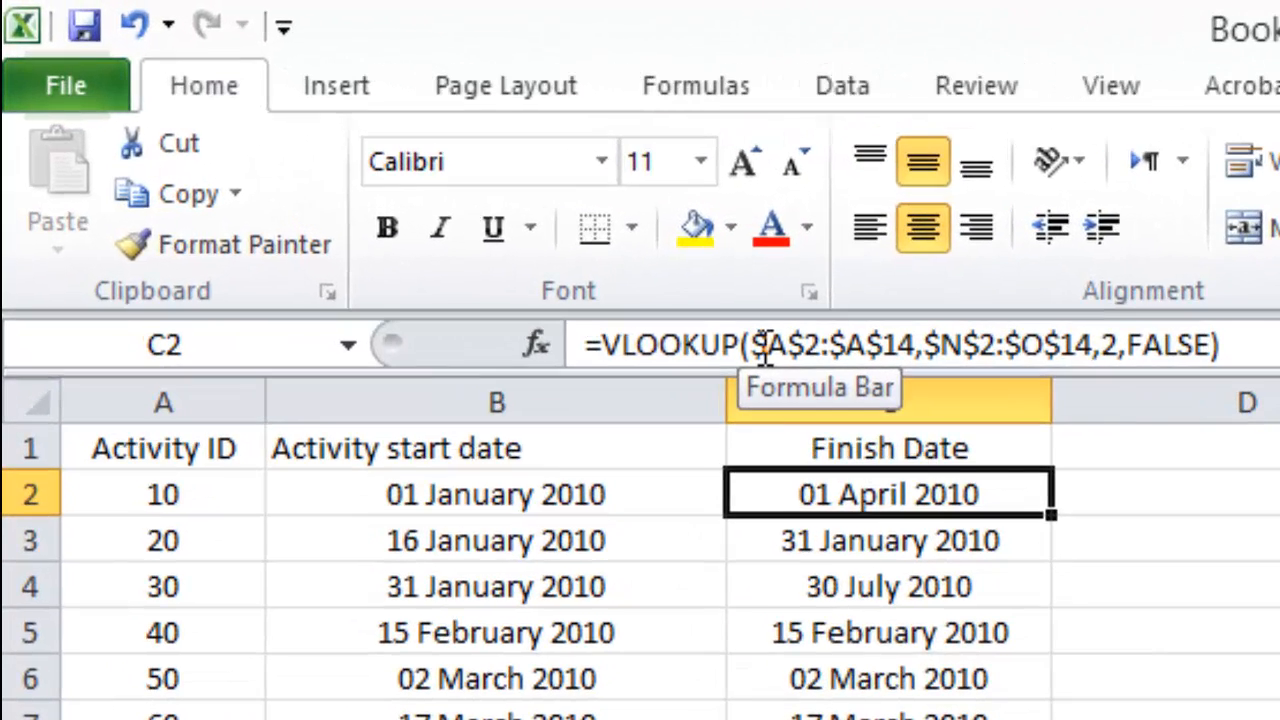
Enter the formula =C2 in cell D2 and center its content horizontally.
click(1260, 506)
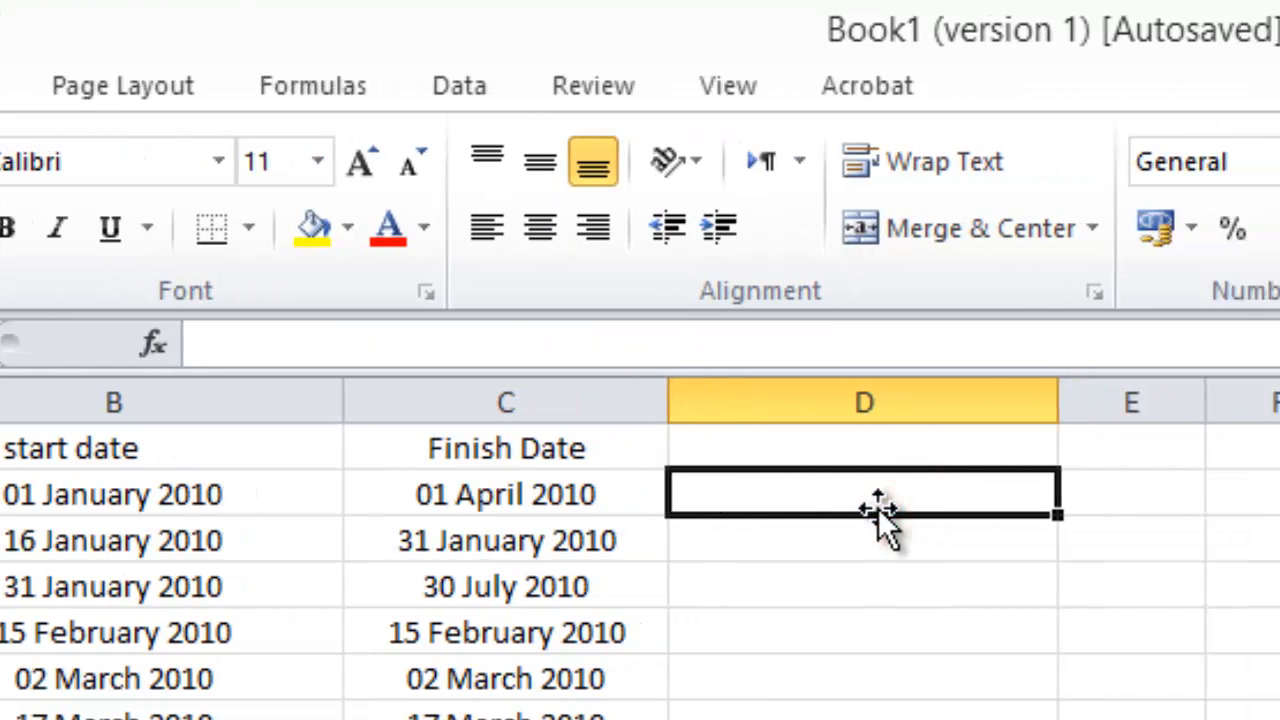
text(=)
key(Left)
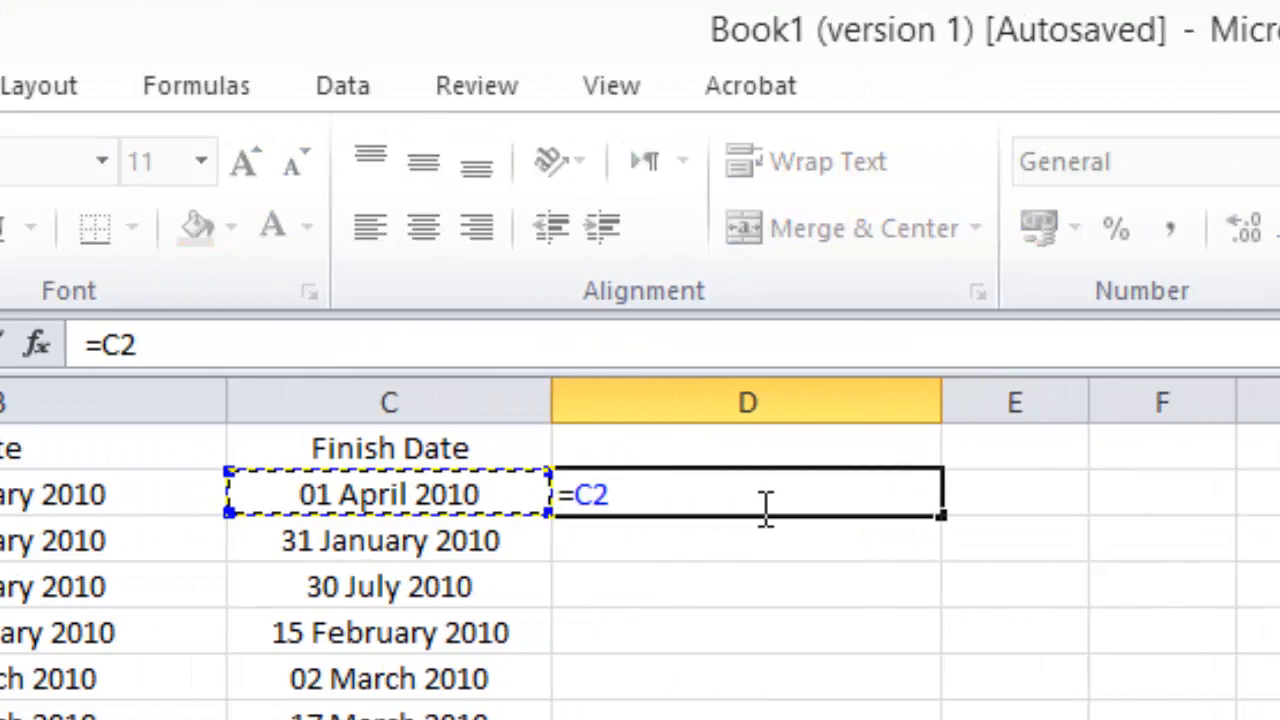
key(Return)
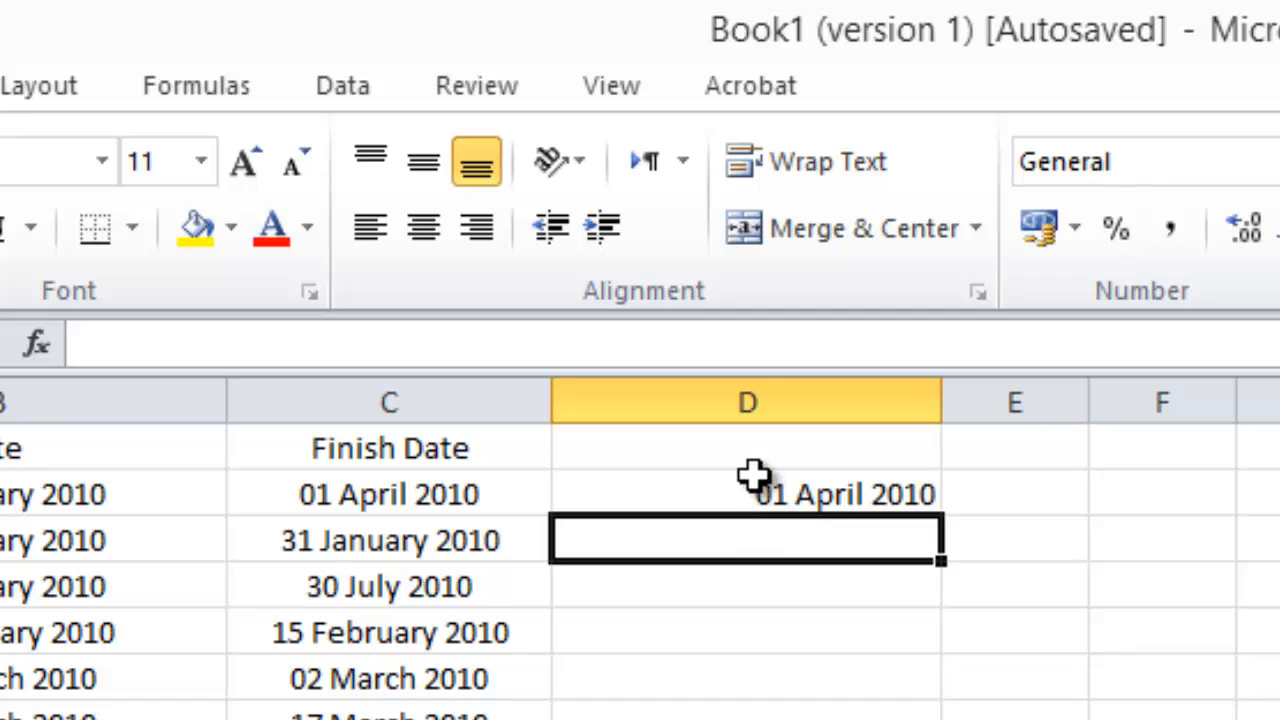
click(752, 494)
click(422, 232)
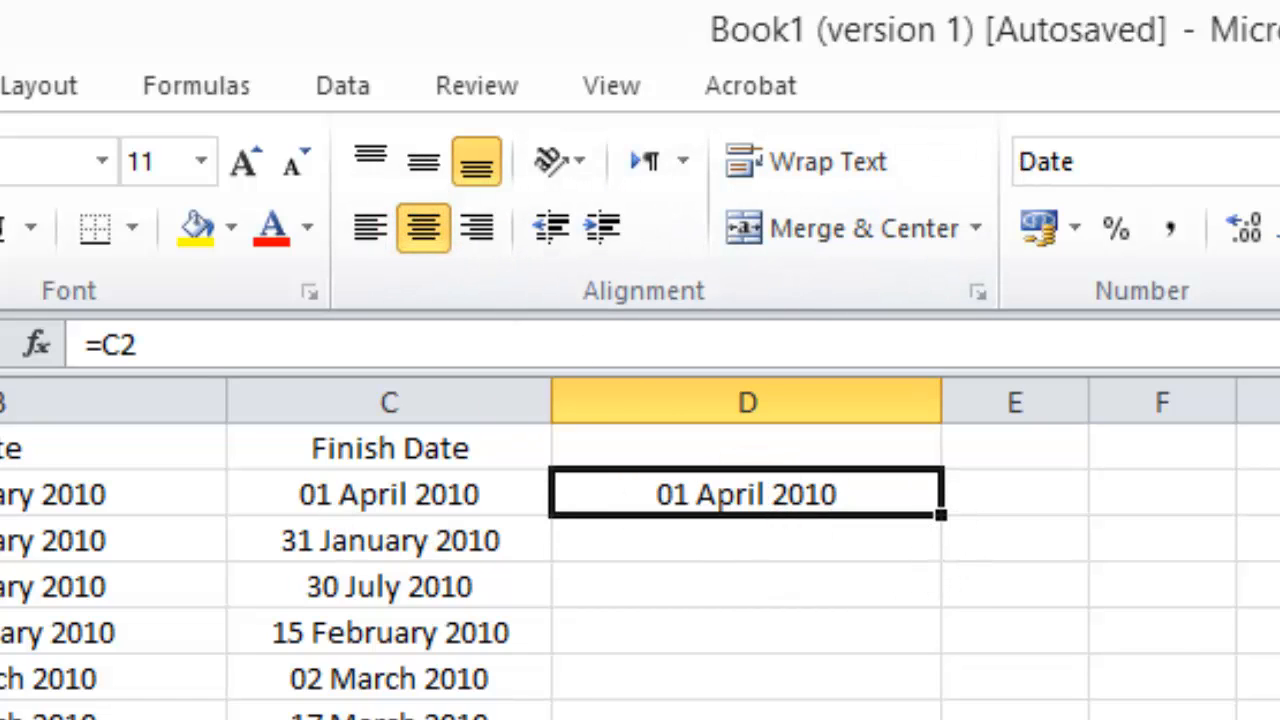
Try filling the relative =C2 formula from D2 down to D14 and clear the filled cells D3:D14.
click(741, 548)
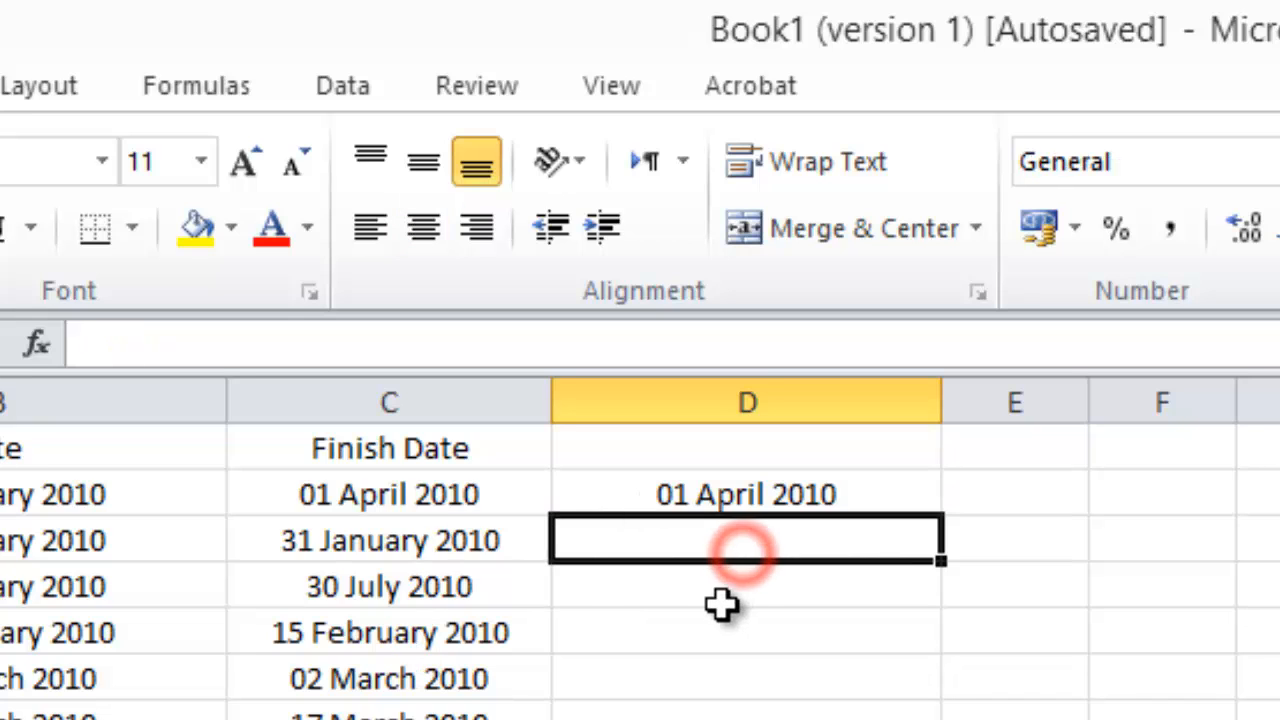
click(390, 542)
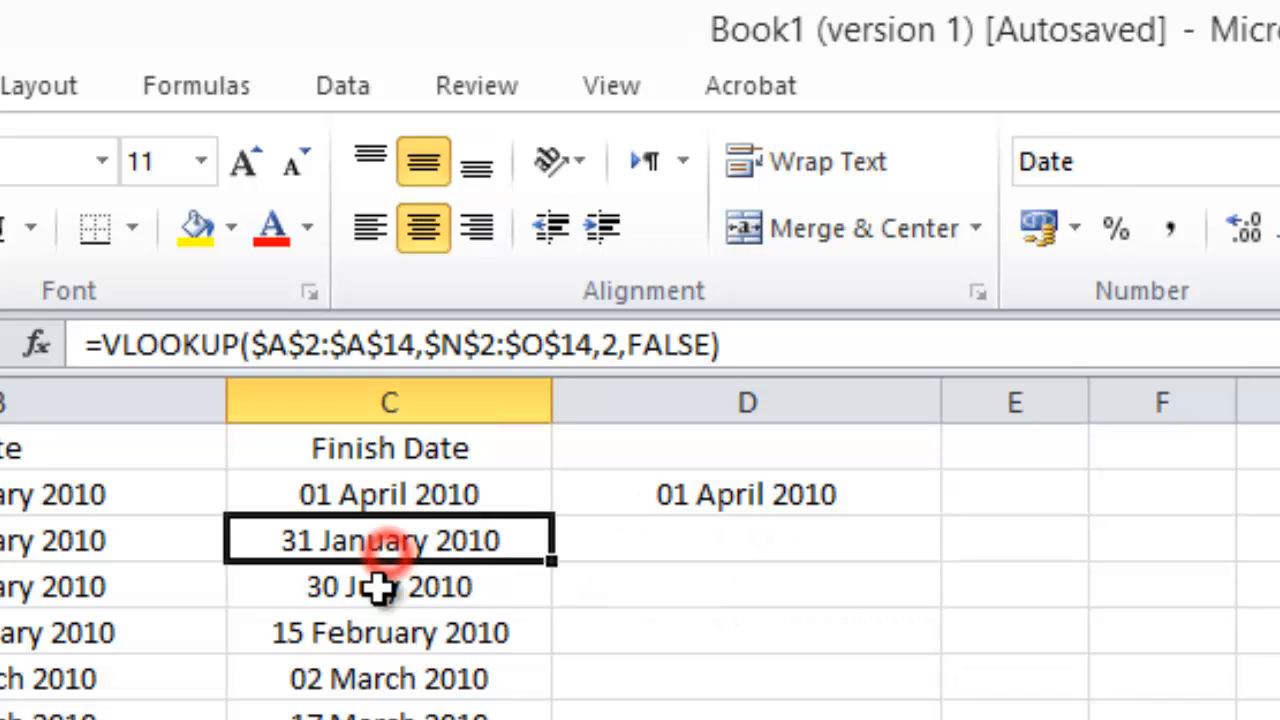
click(380, 589)
click(738, 492)
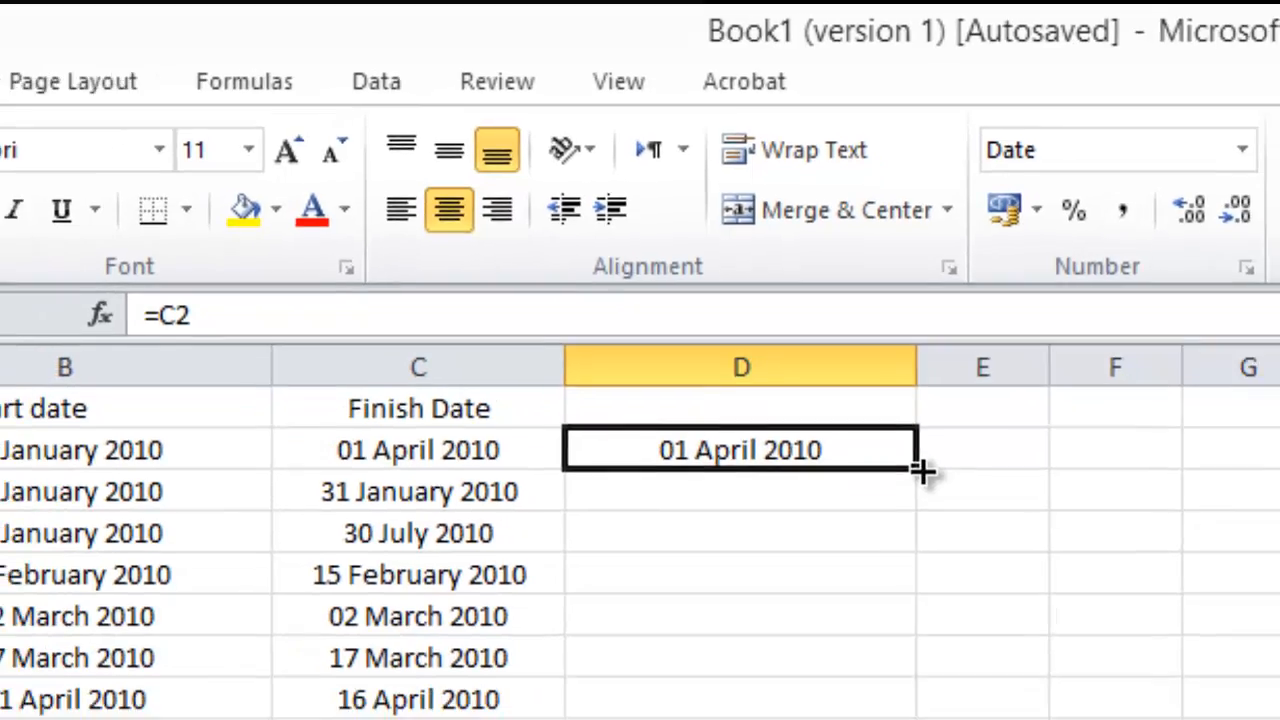
drag(941, 516, 838, 719)
drag(774, 622, 771, 640)
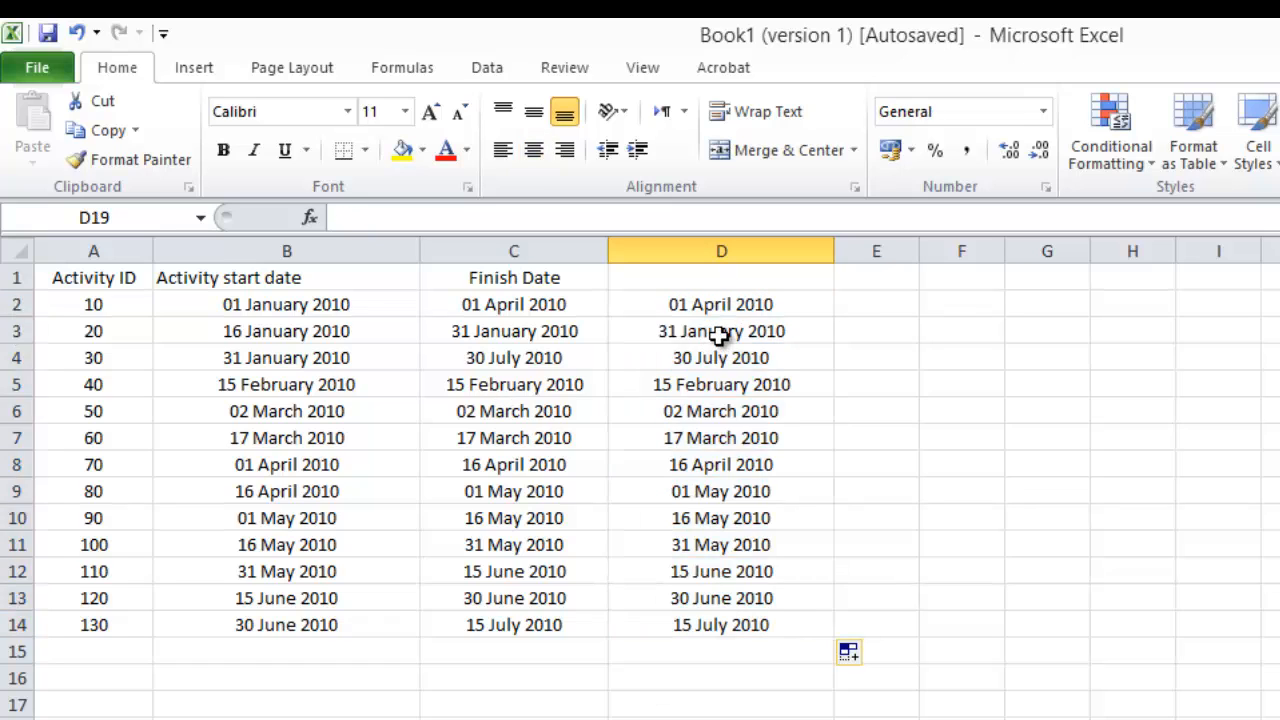
drag(720, 334, 667, 630)
key(Delete)
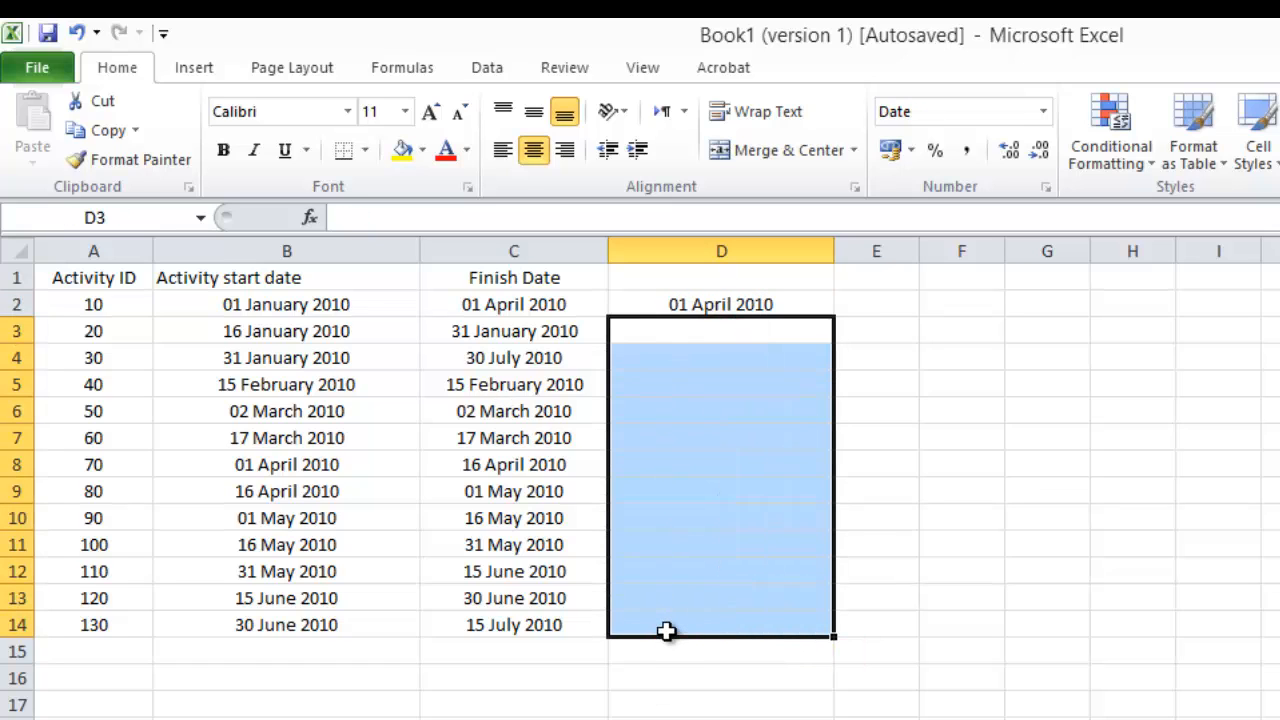
Change the relative reference in D2 to the absolute formula =$C$2.
click(741, 305)
click(351, 217)
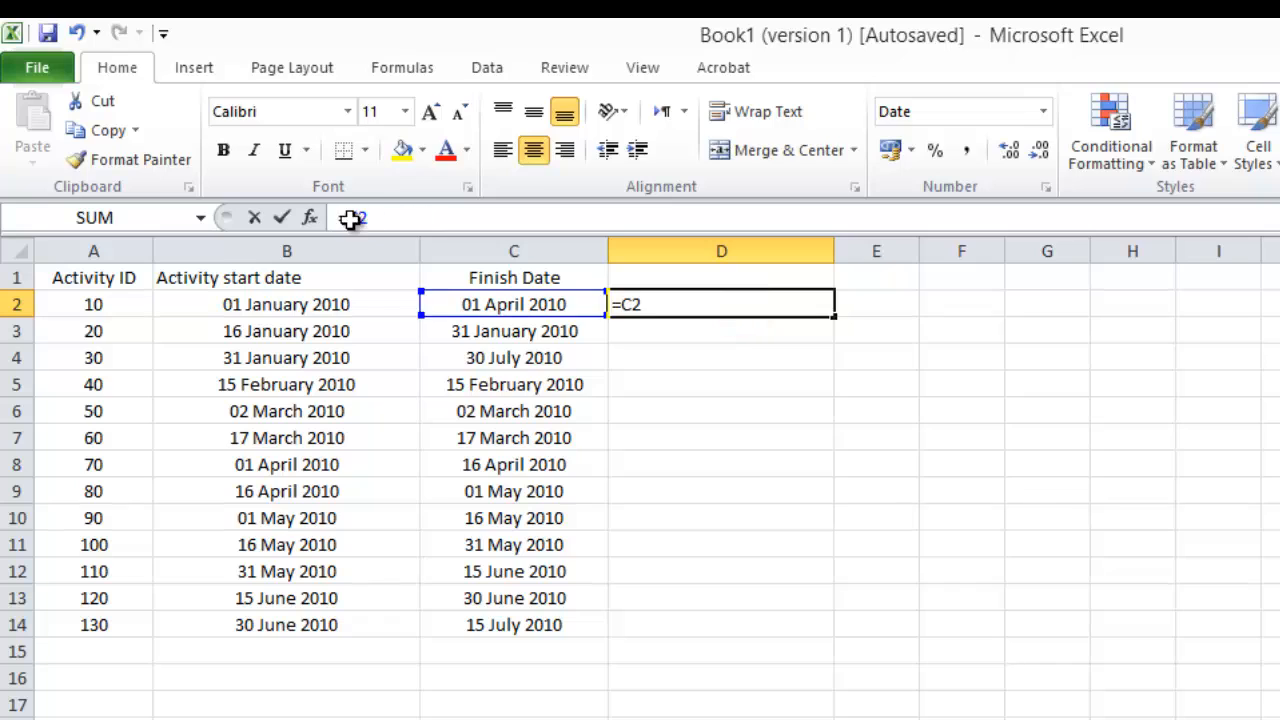
text($)
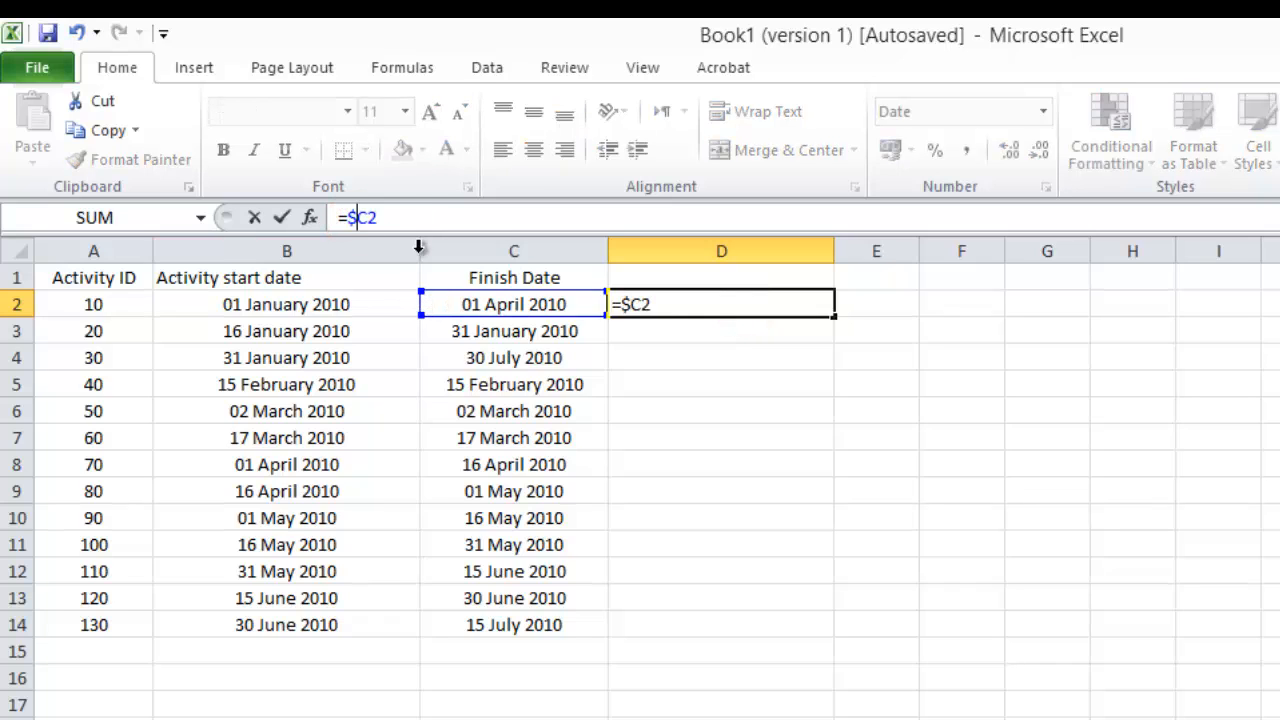
click(366, 216)
text($)
click(282, 217)
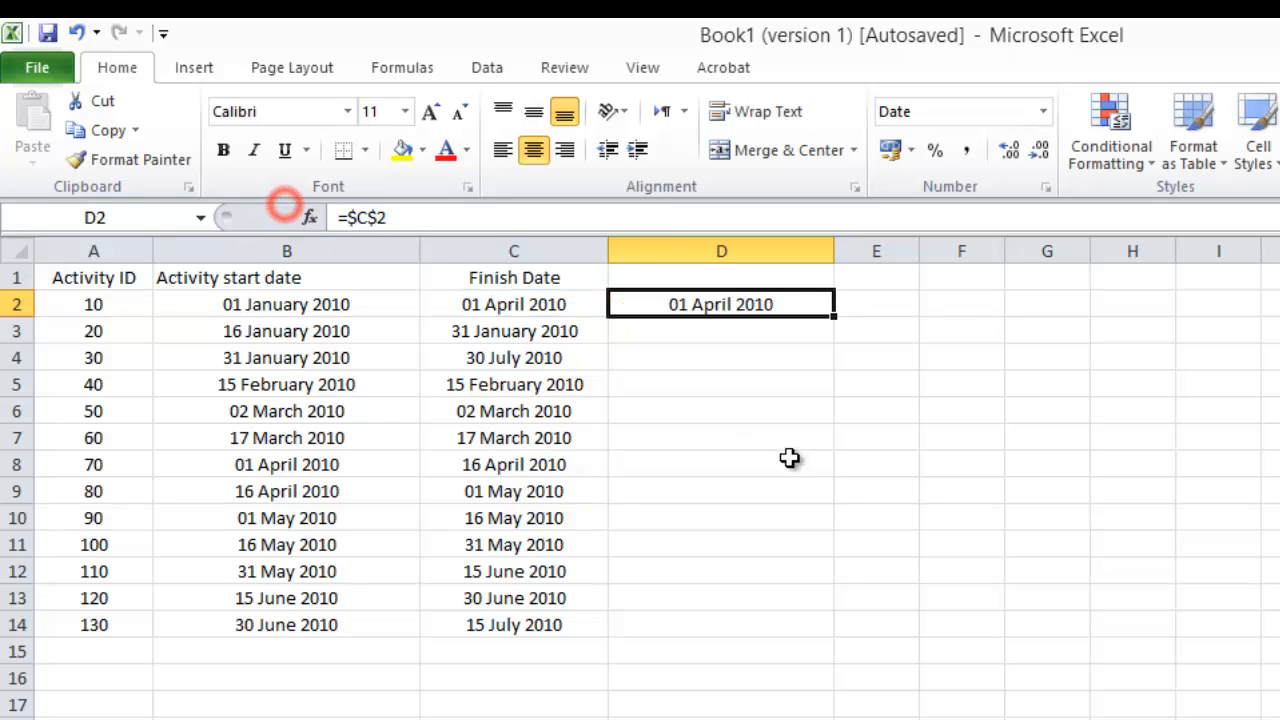
Fill the absolute formula from D2 down through D14 and compare D2 with its source cell C2.
drag(838, 316, 749, 643)
click(700, 716)
click(729, 304)
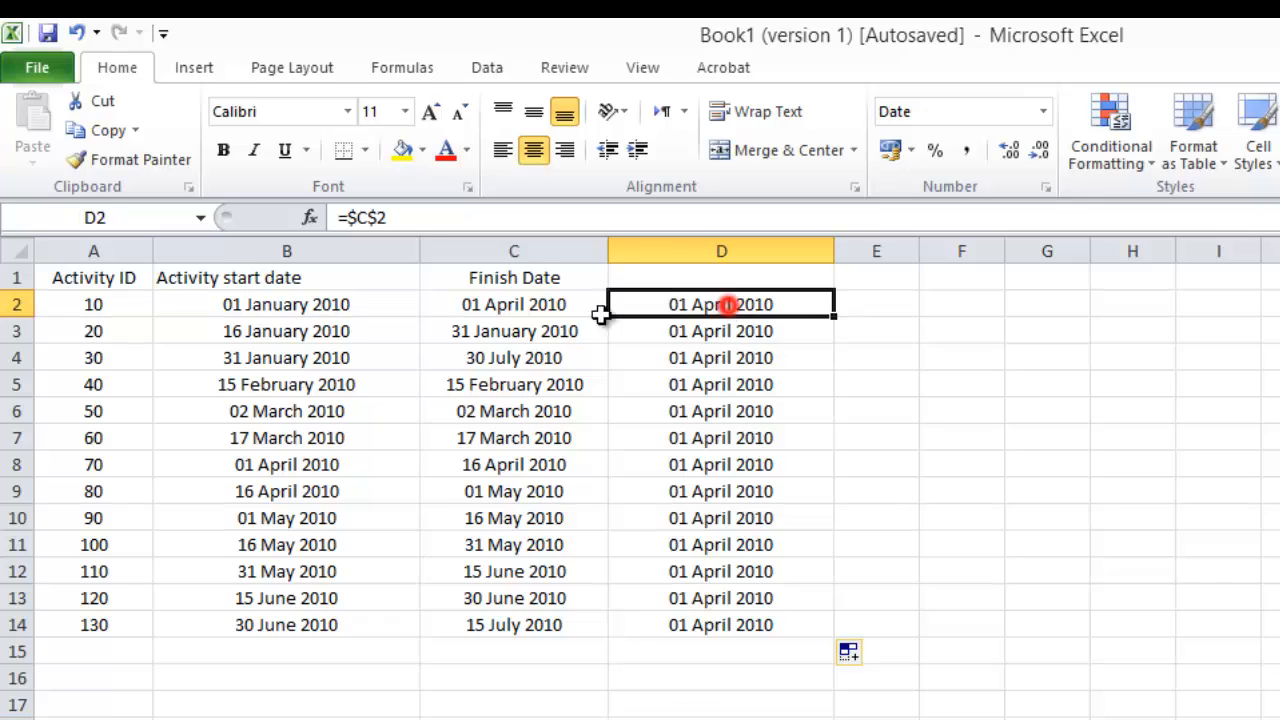
click(486, 304)
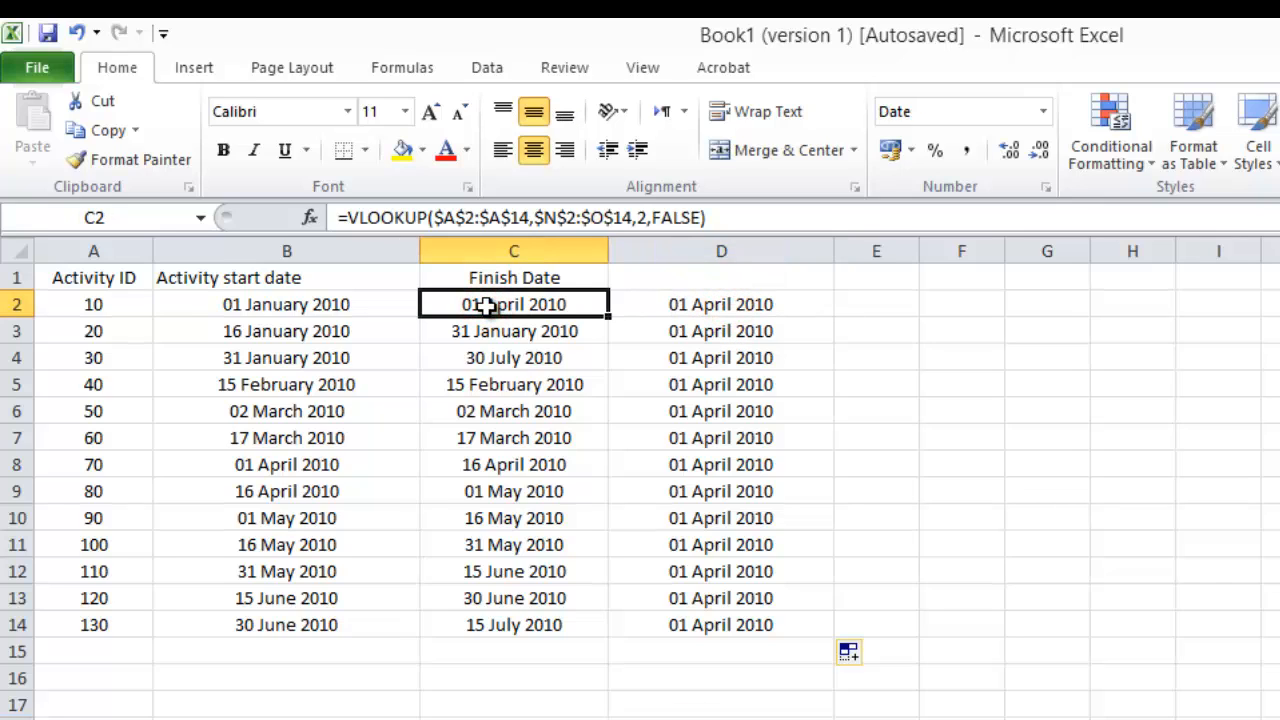
click(692, 300)
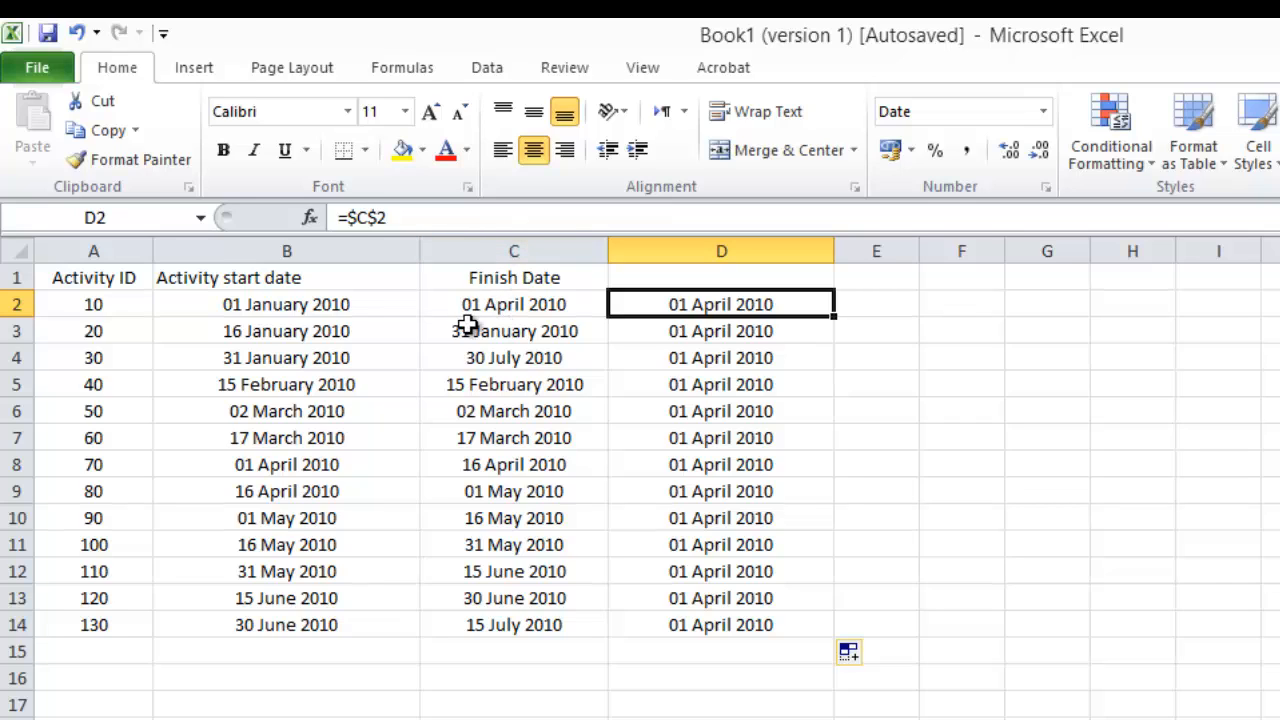
Inspect the formulas copied into cells D3 through D8 to check that each still references $C$2.
click(722, 330)
click(726, 360)
click(712, 385)
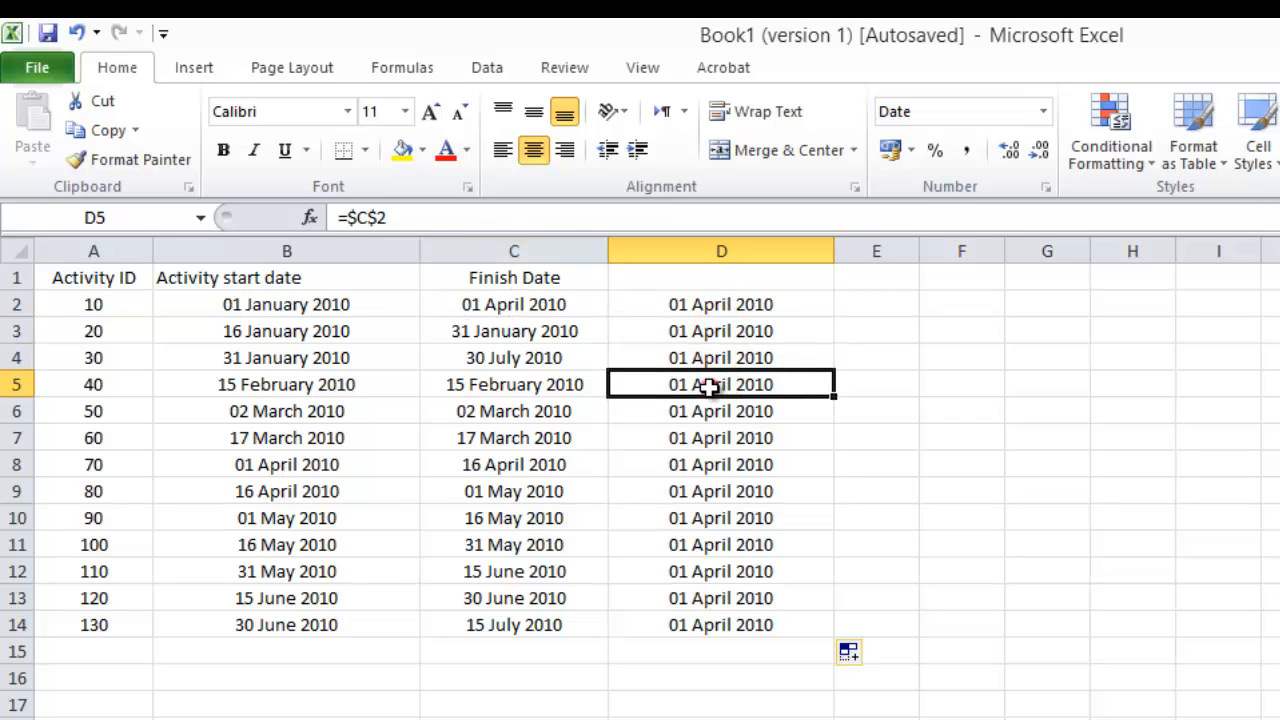
click(703, 412)
click(690, 438)
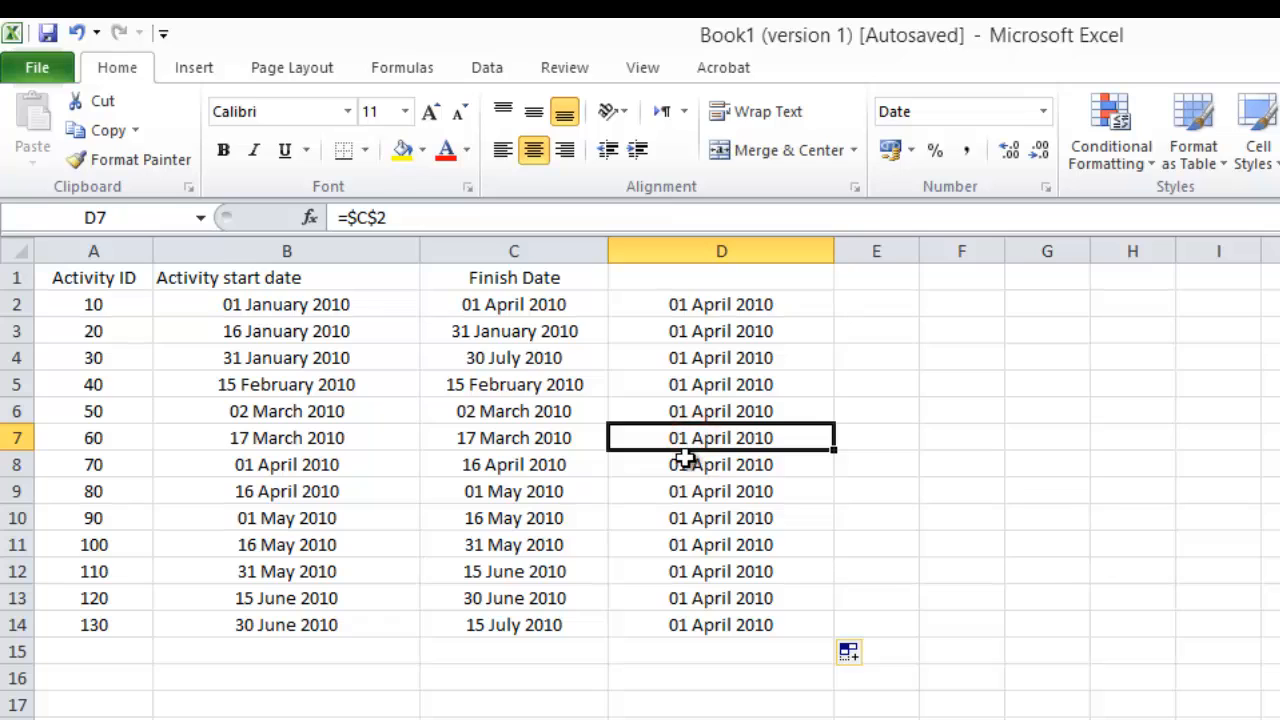
click(685, 462)
click(657, 686)
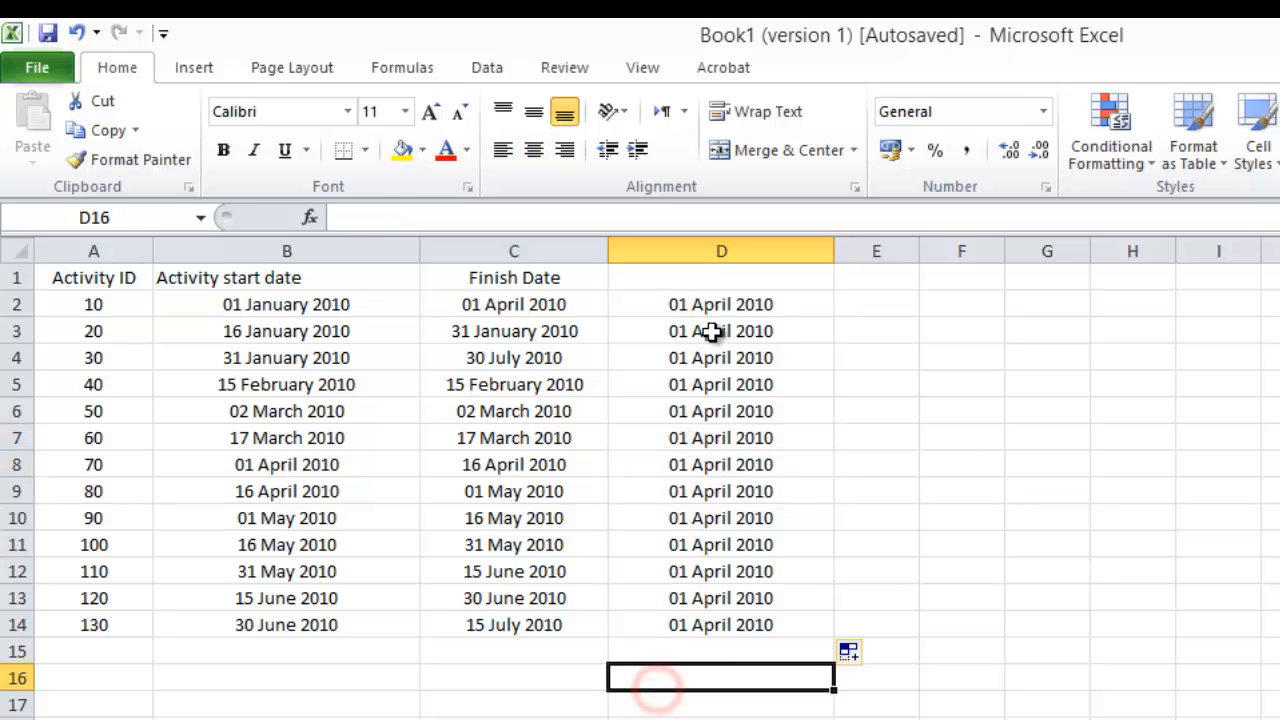
Clear cells D3:D15 and refill the absolute formula from D2 down through D14.
drag(714, 330, 644, 662)
key(Delete)
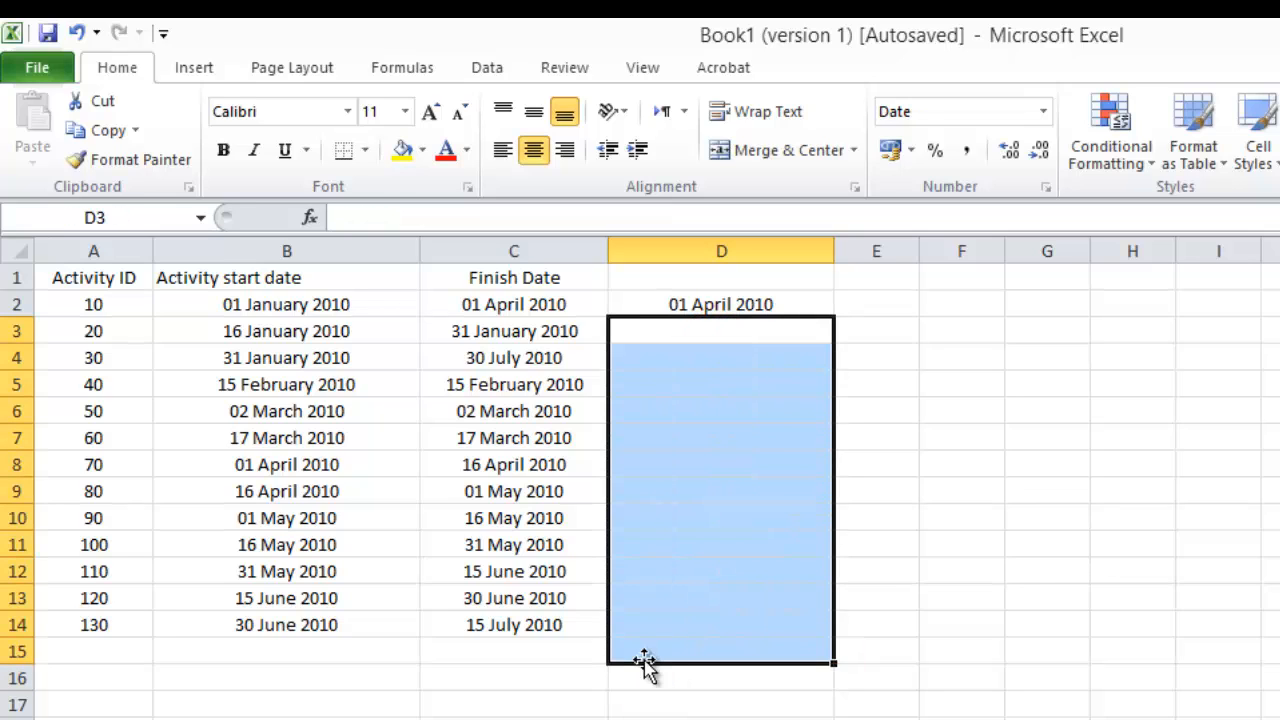
click(676, 719)
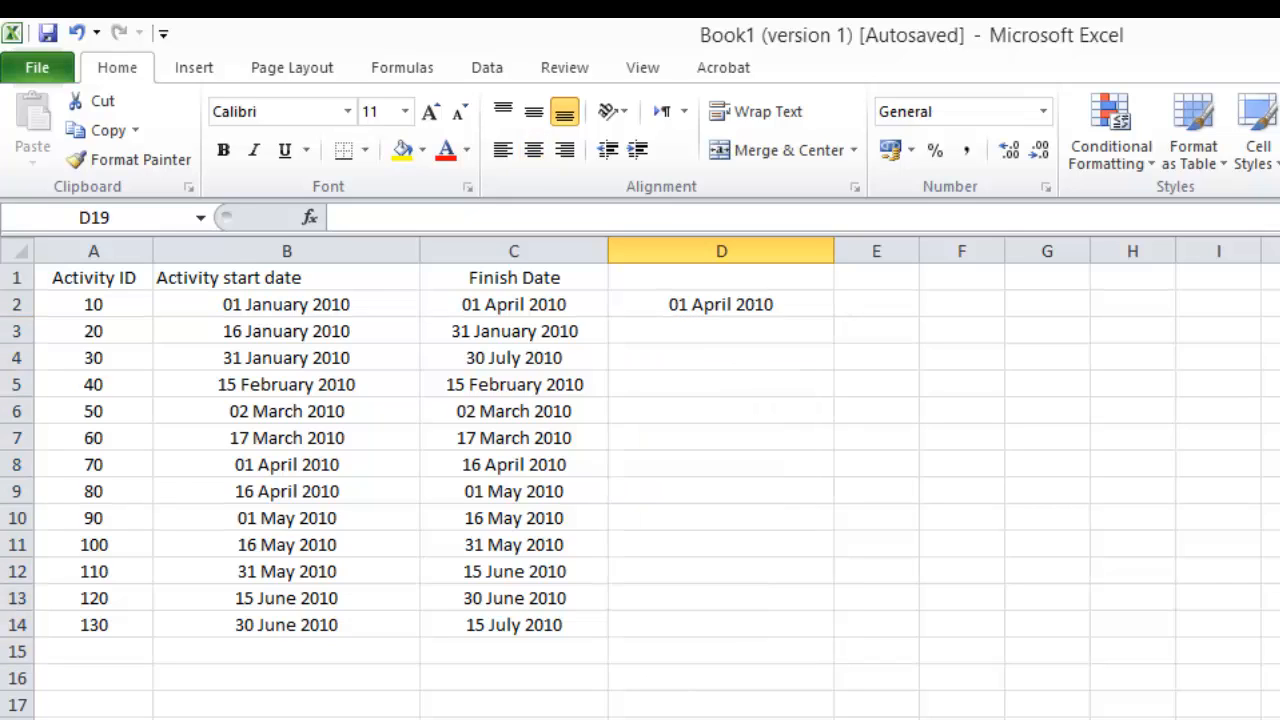
click(737, 298)
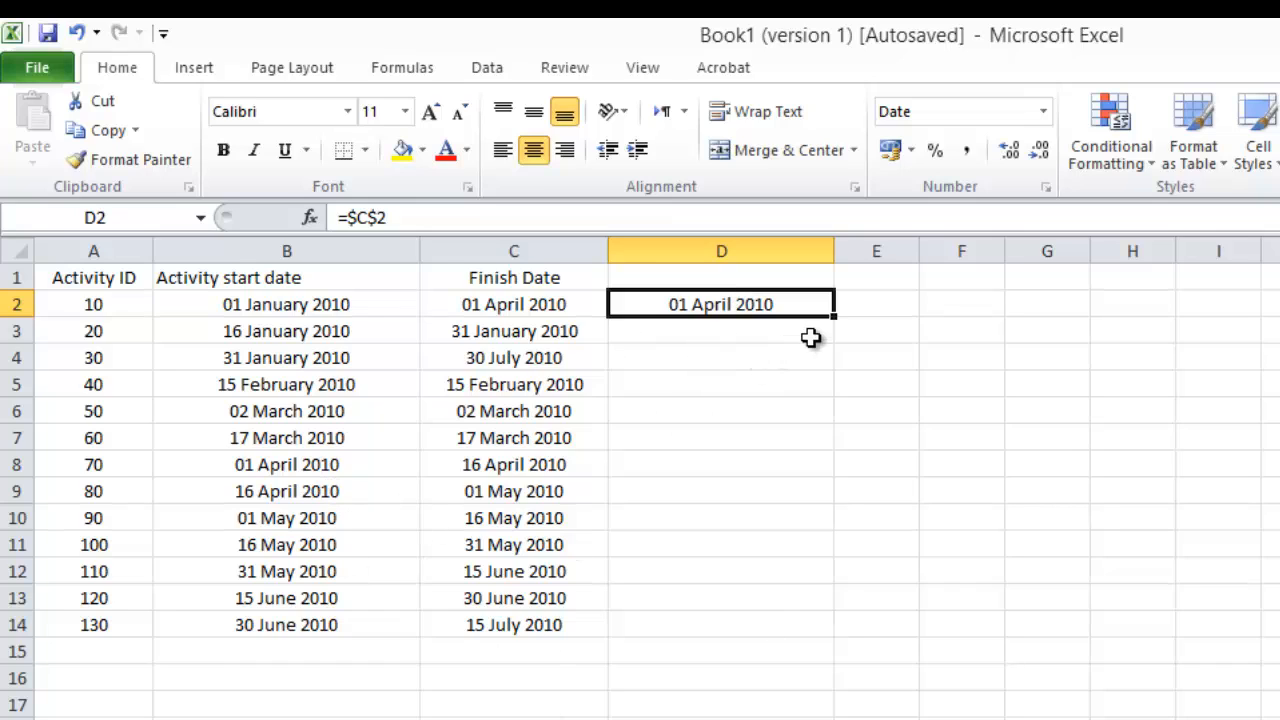
double_click(834, 317)
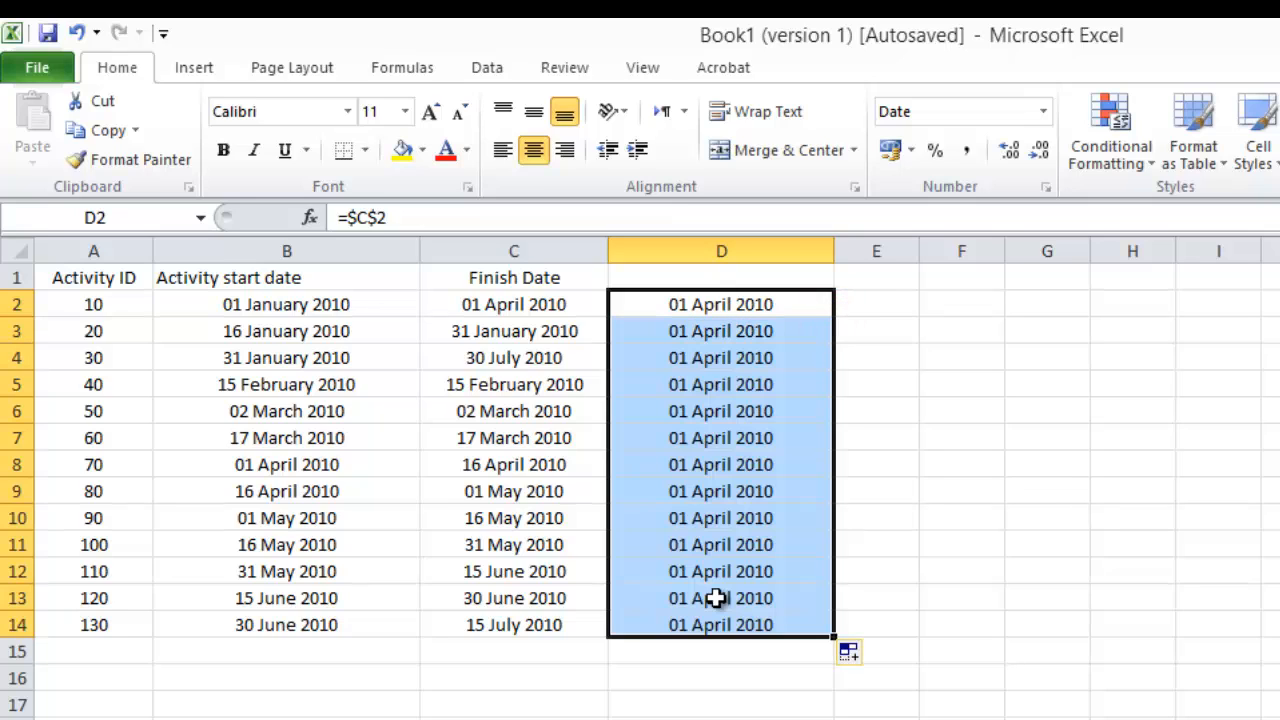
Enter the formula =B14 in cell B15, centered horizontally and vertically, and fill it across through D15.
click(233, 656)
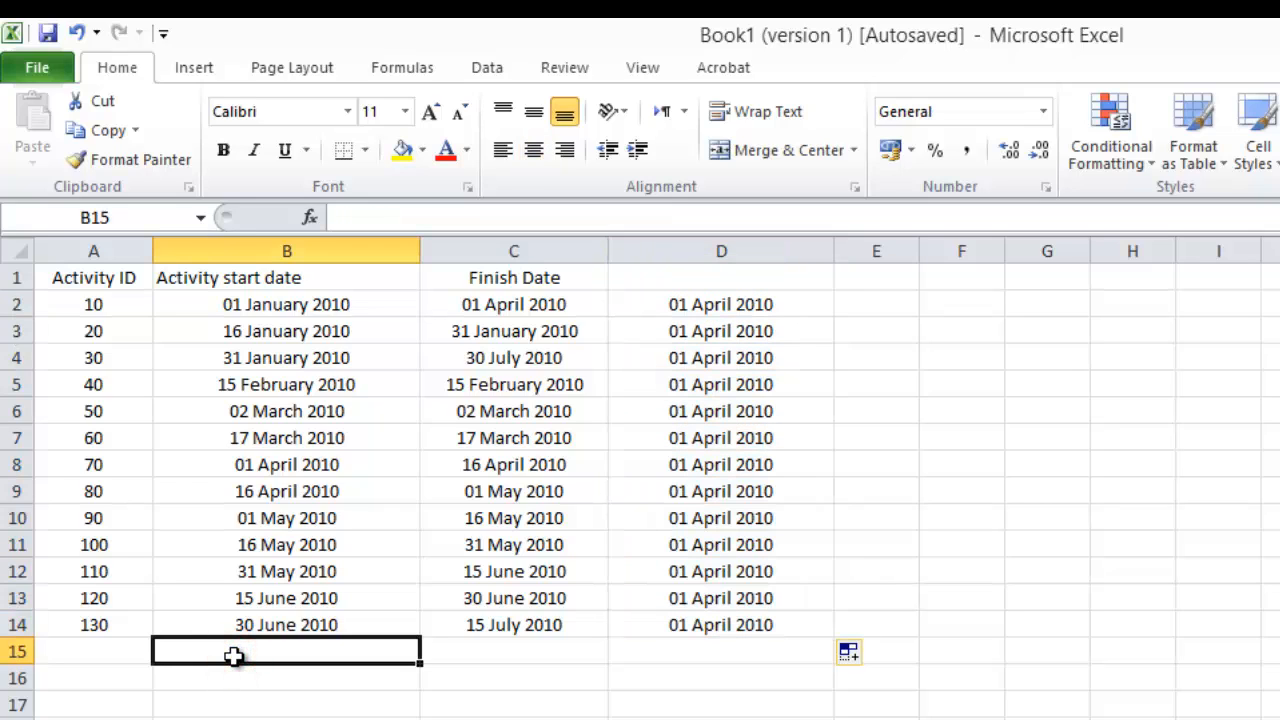
text(=)
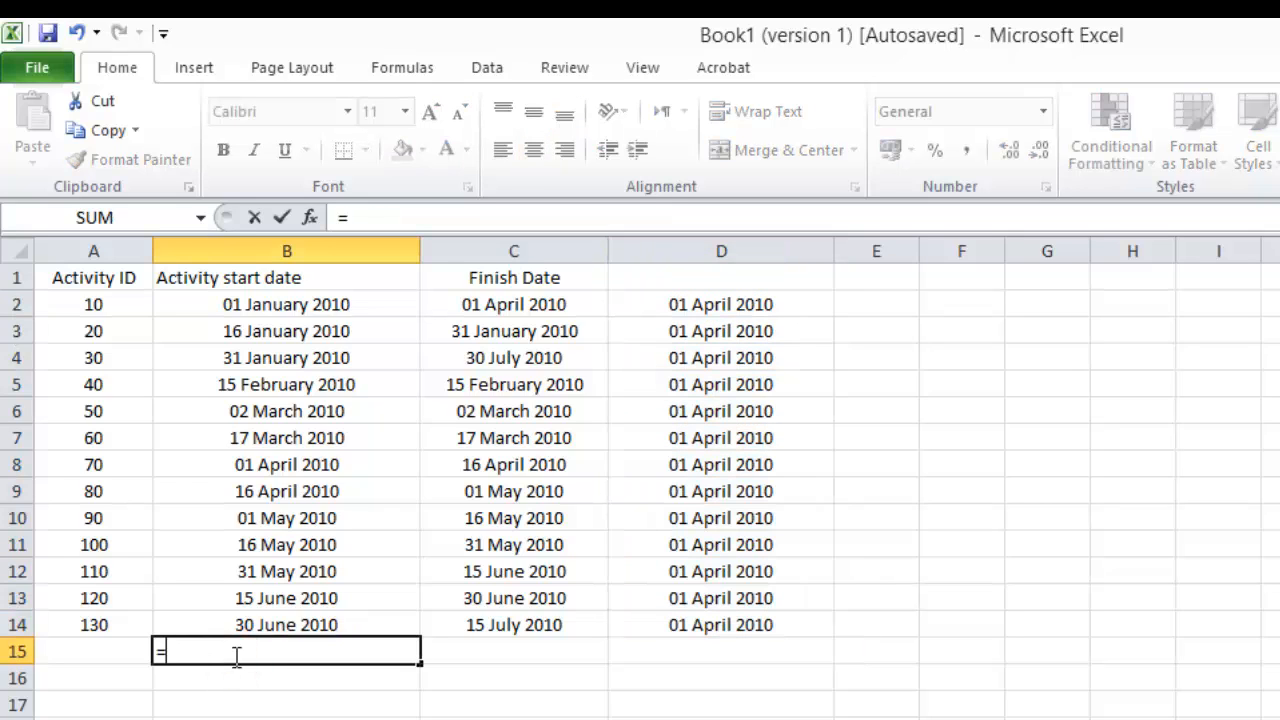
click(257, 624)
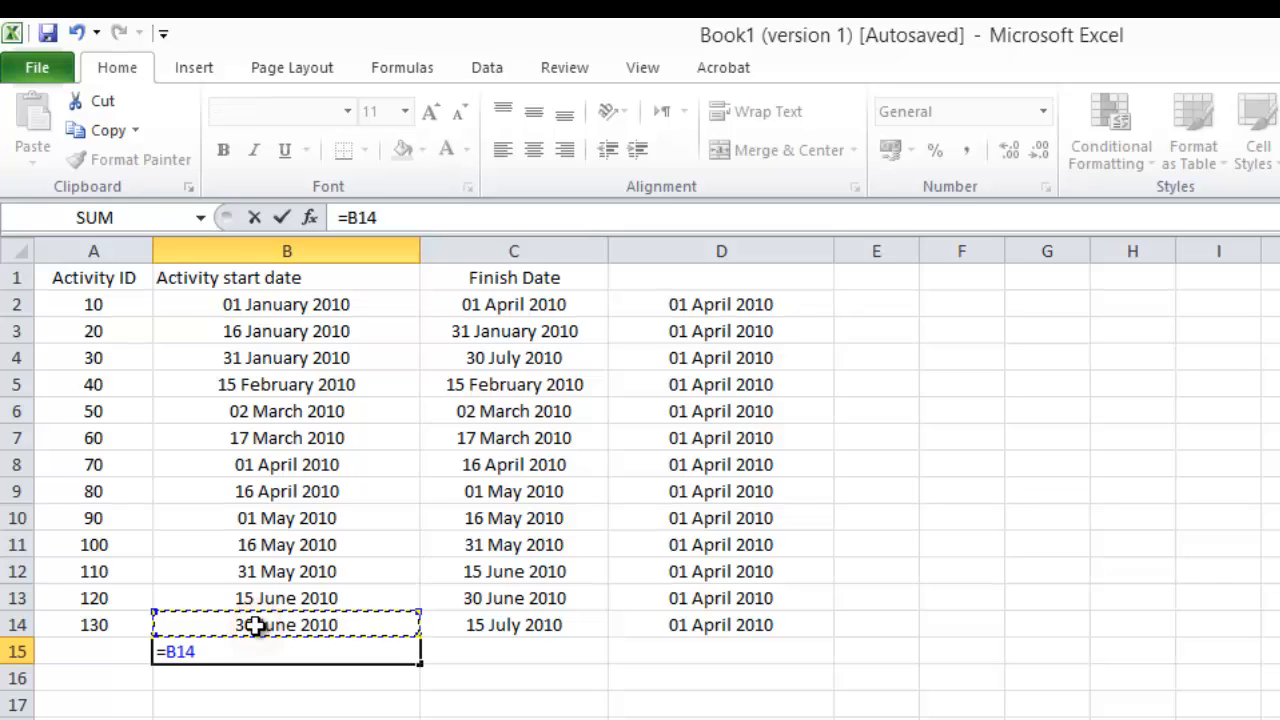
key(Return)
click(258, 650)
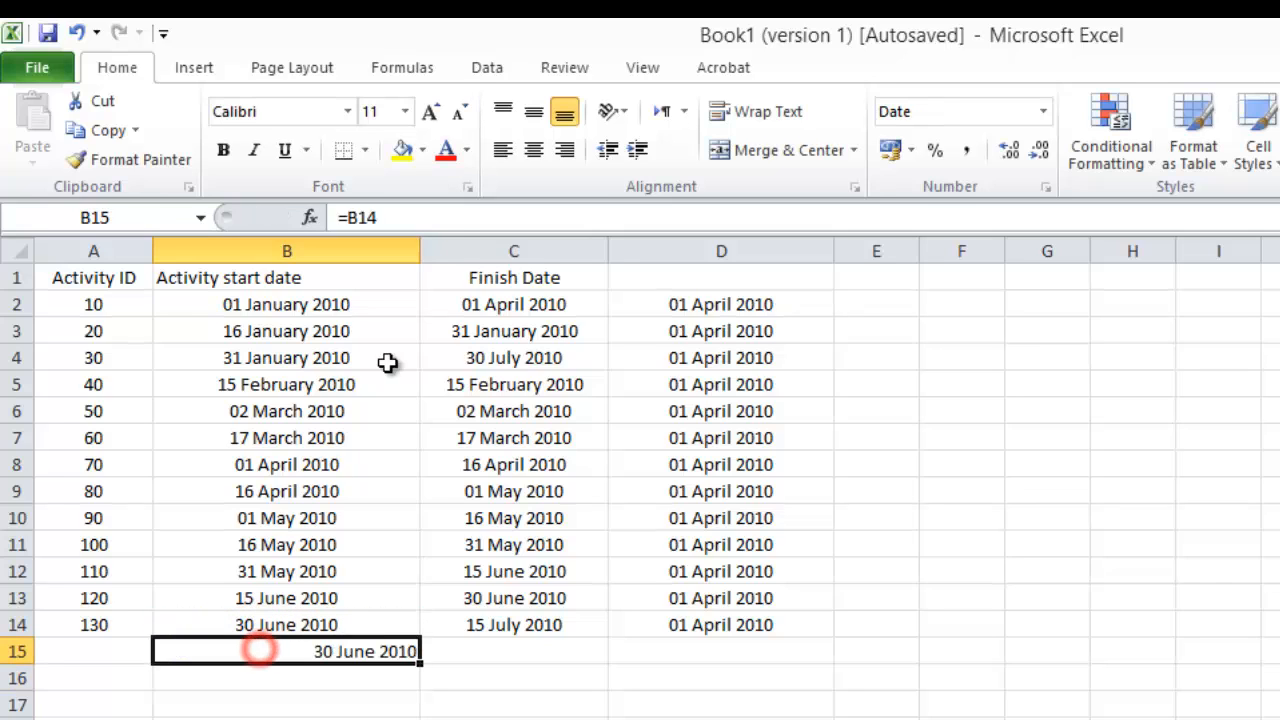
click(534, 110)
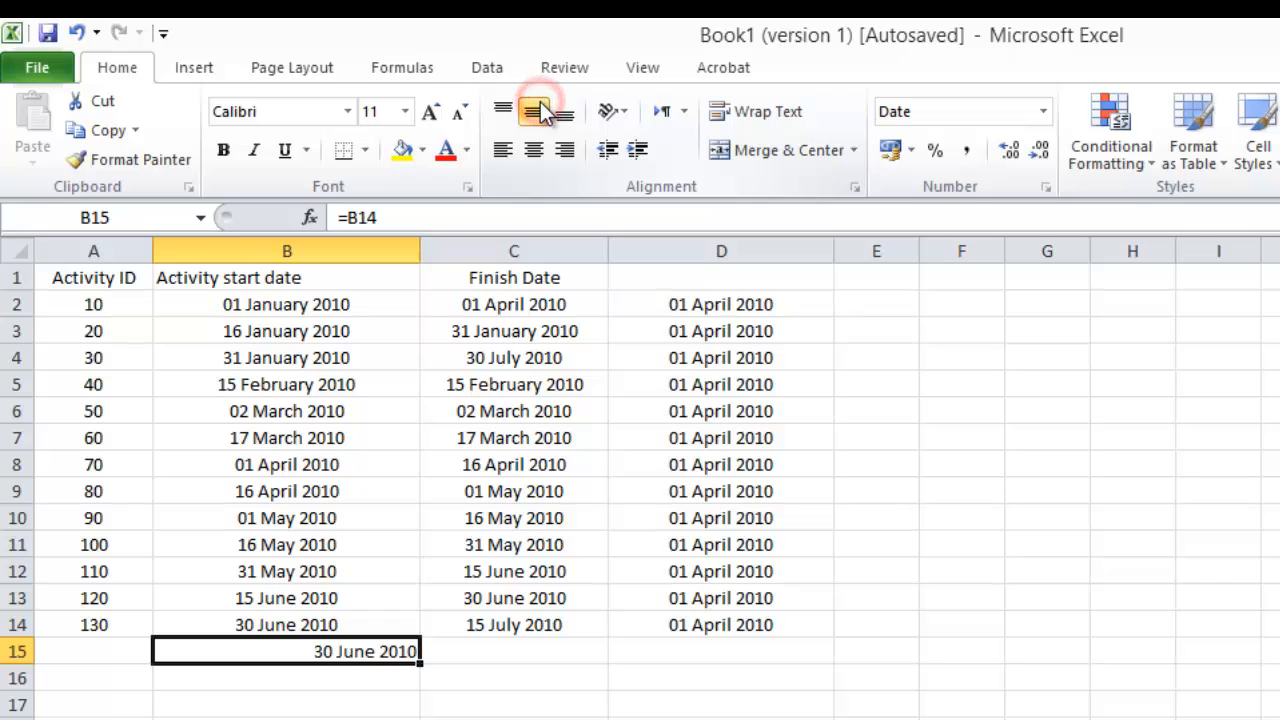
click(534, 148)
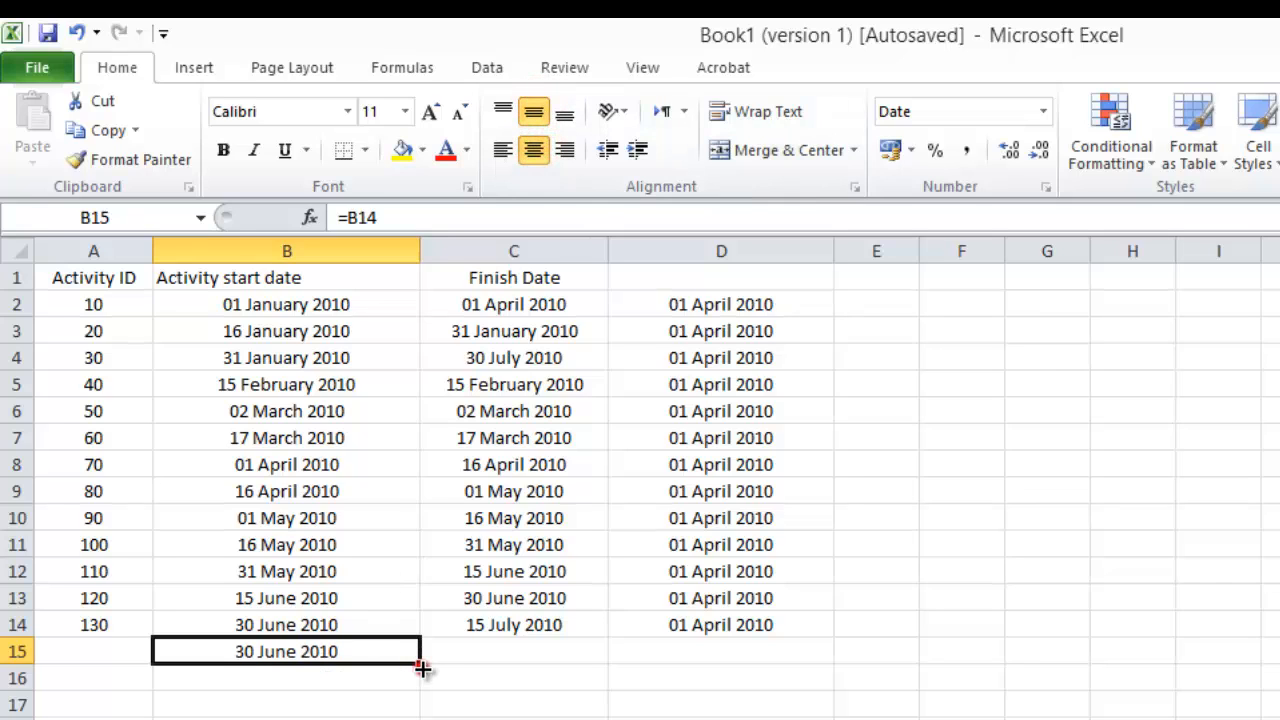
drag(422, 668, 834, 661)
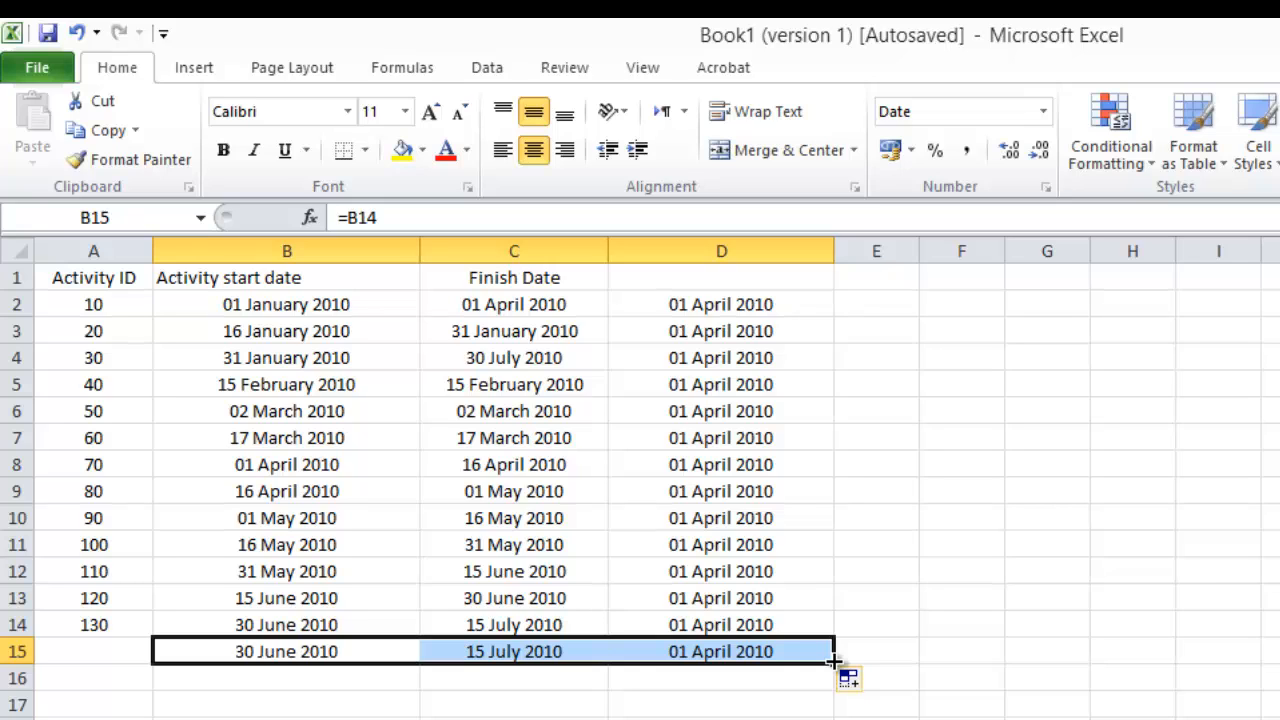
Change the formula in B15 to the column-absolute =$B14 and fill it across through D15.
click(257, 664)
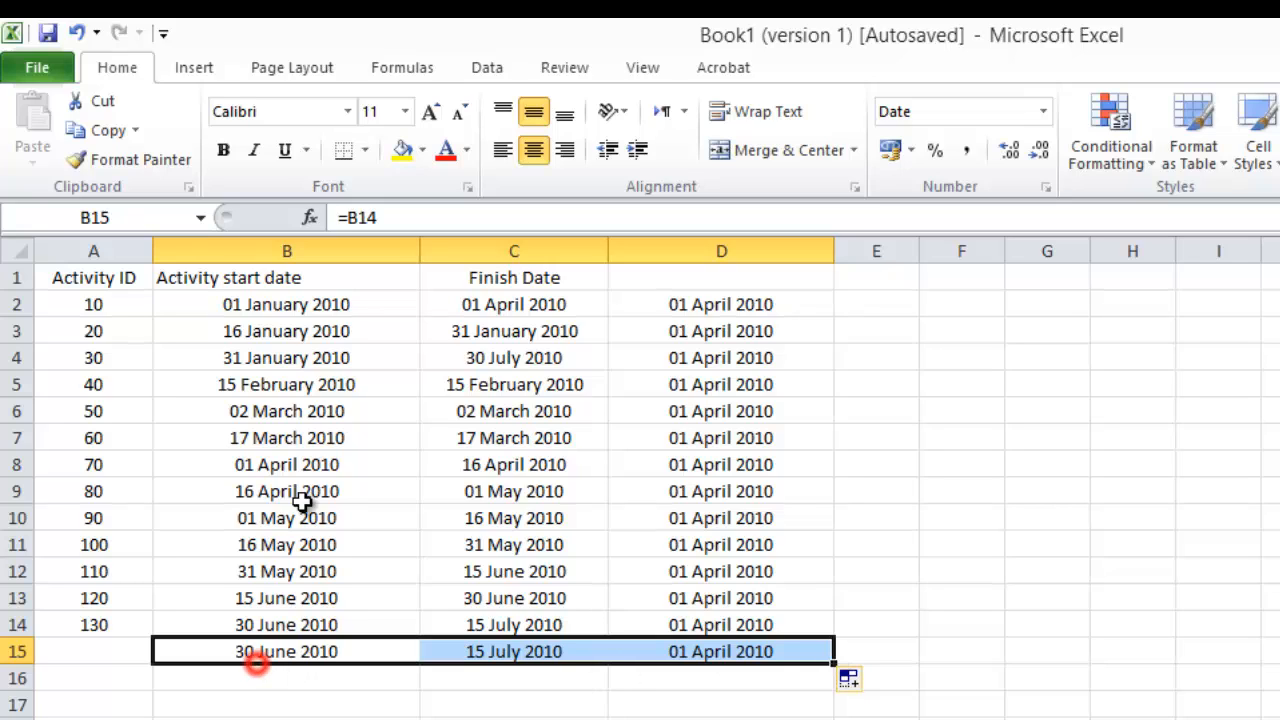
click(352, 217)
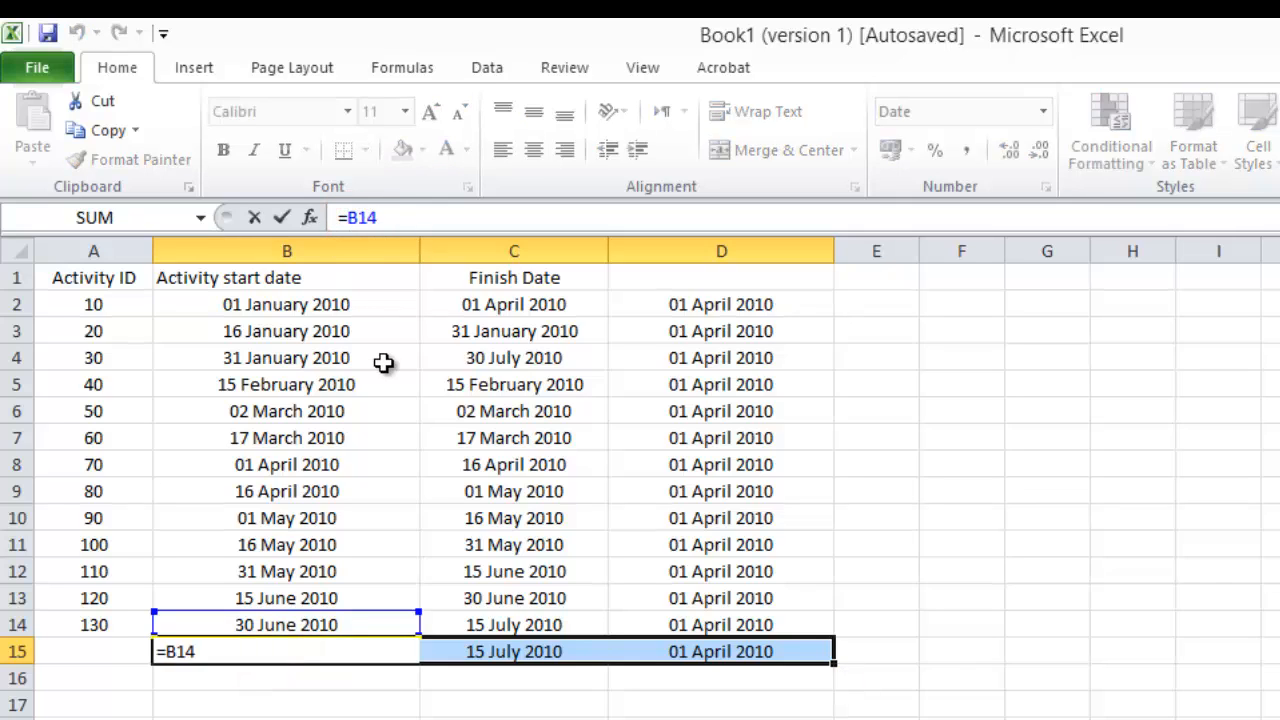
text($)
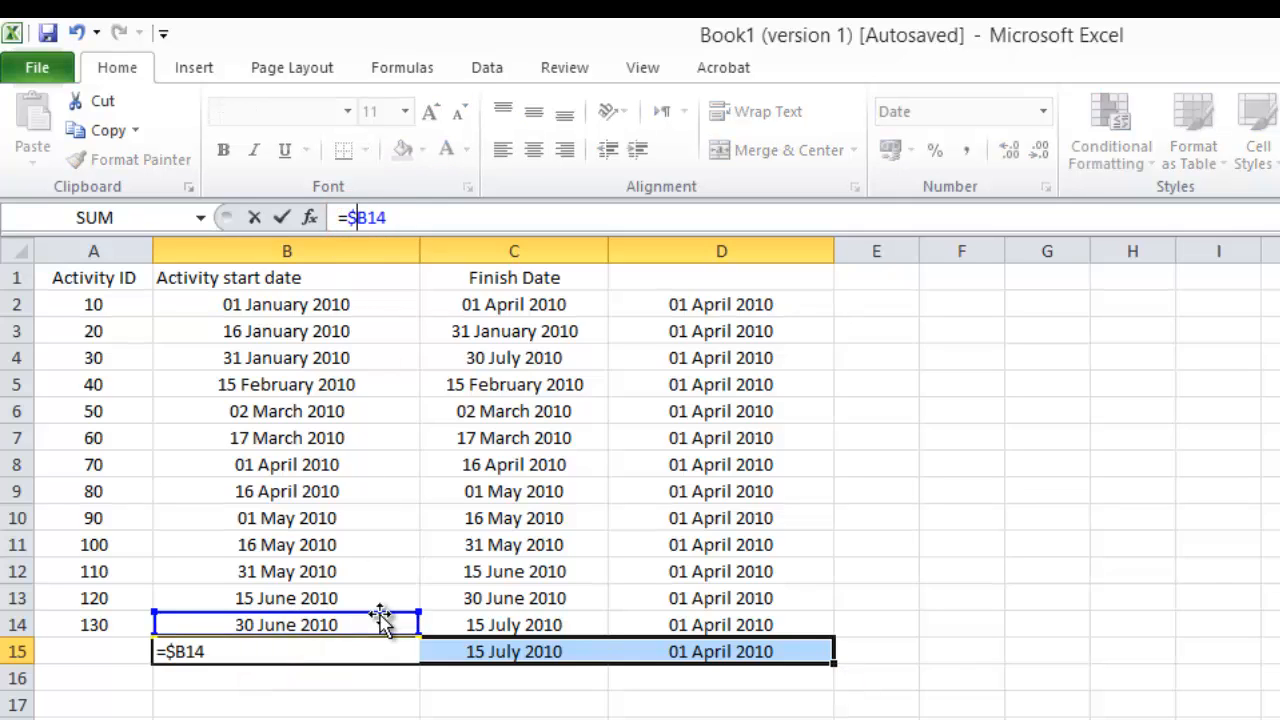
key(Return)
click(350, 703)
click(345, 655)
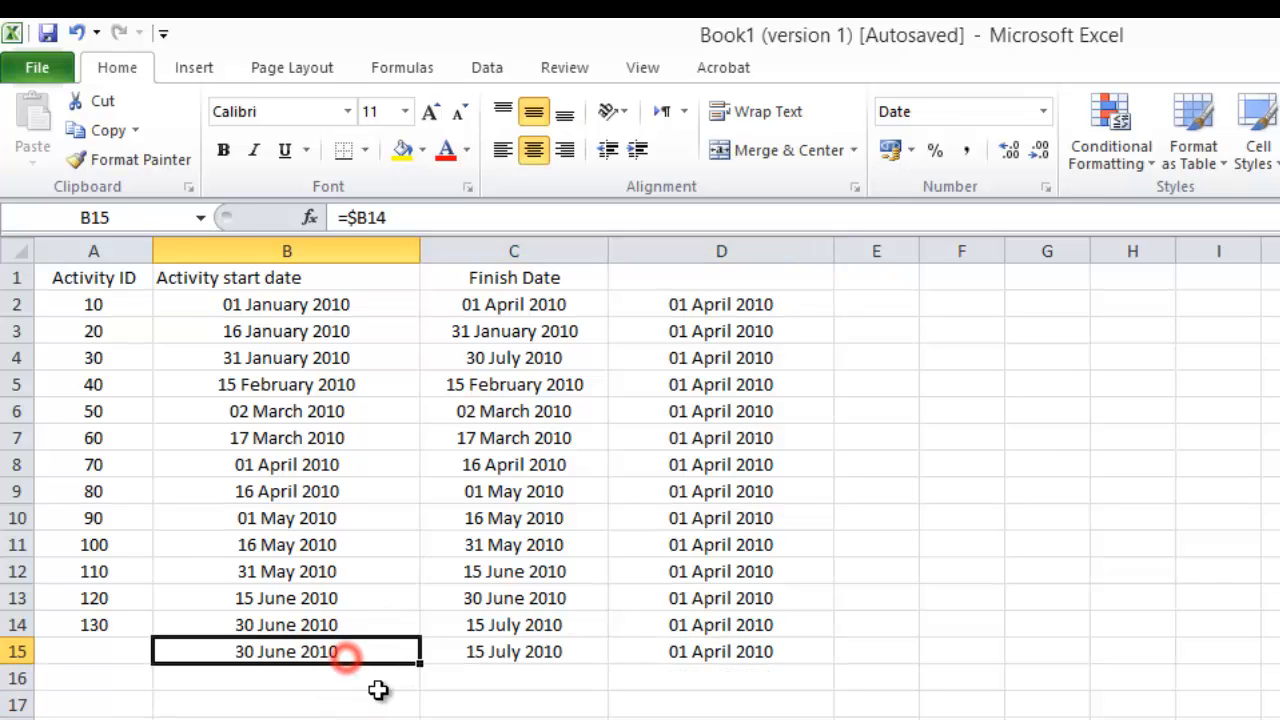
drag(423, 667, 838, 672)
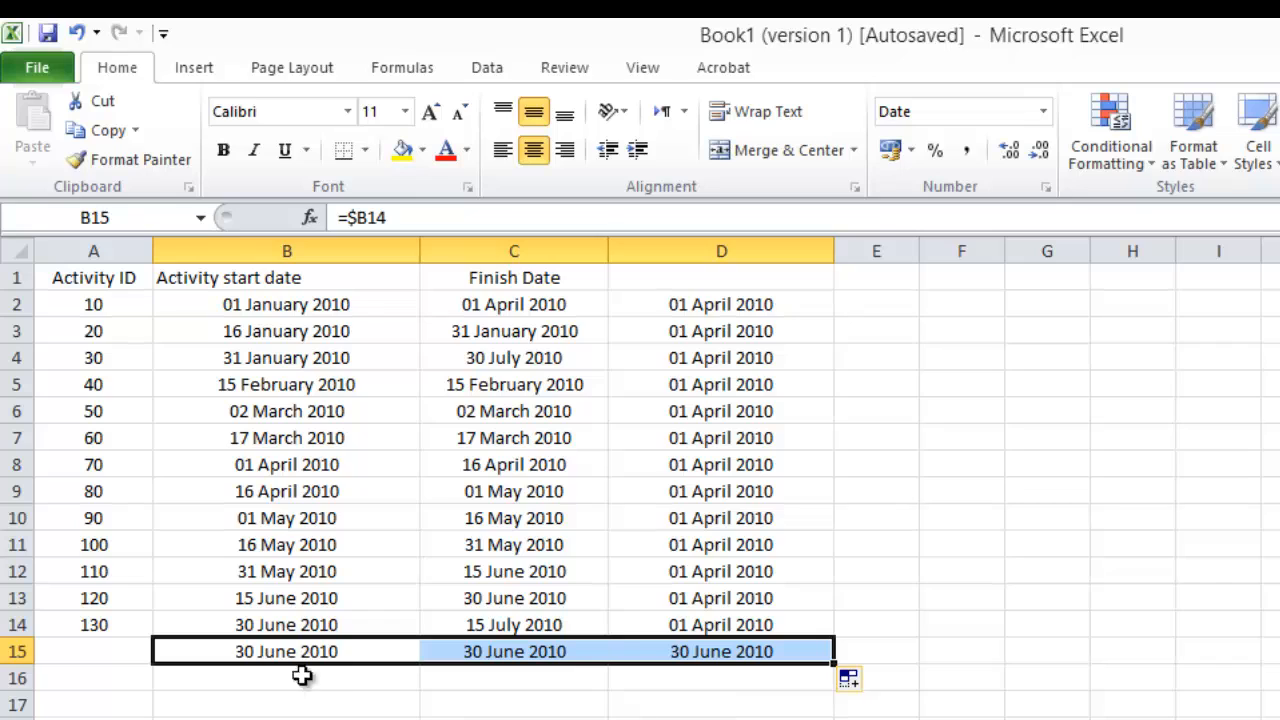
Compare the formula in B15 with its source cell B14.
click(263, 650)
click(262, 625)
click(253, 655)
click(257, 624)
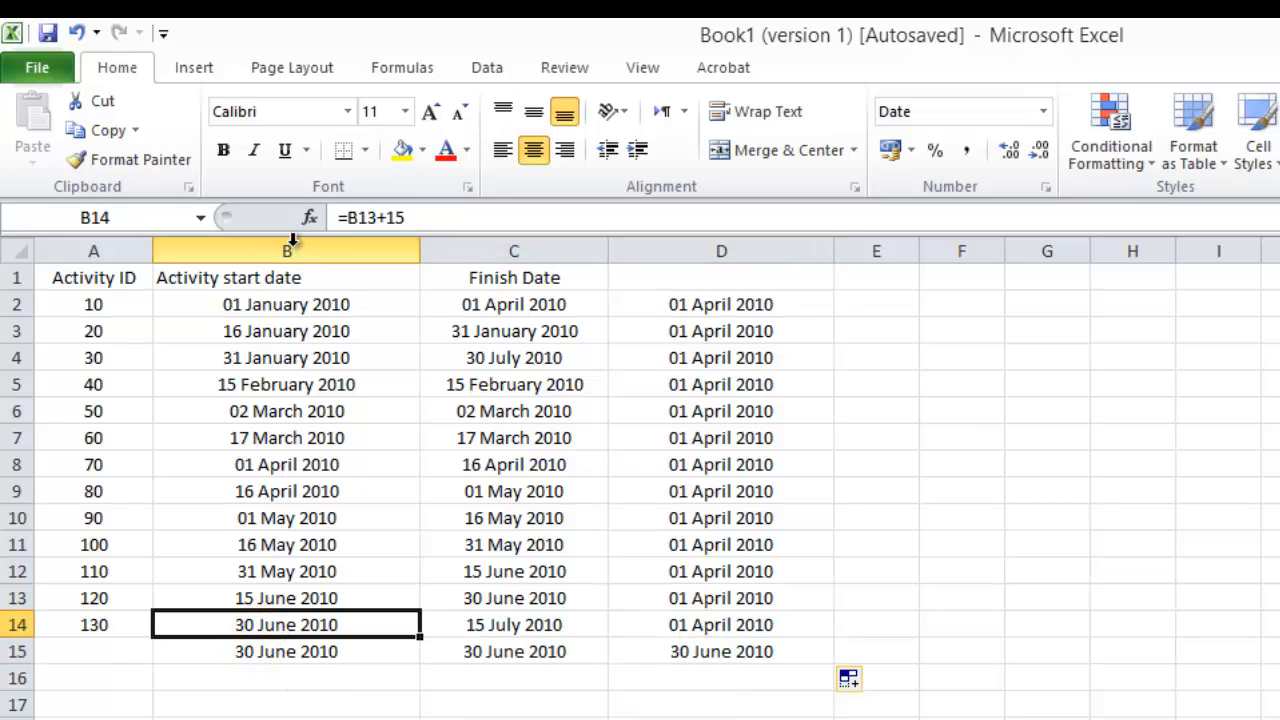
Fill the =$B14 formula from B15 down through B24 and inspect the copied references in B16 and C15.
click(251, 655)
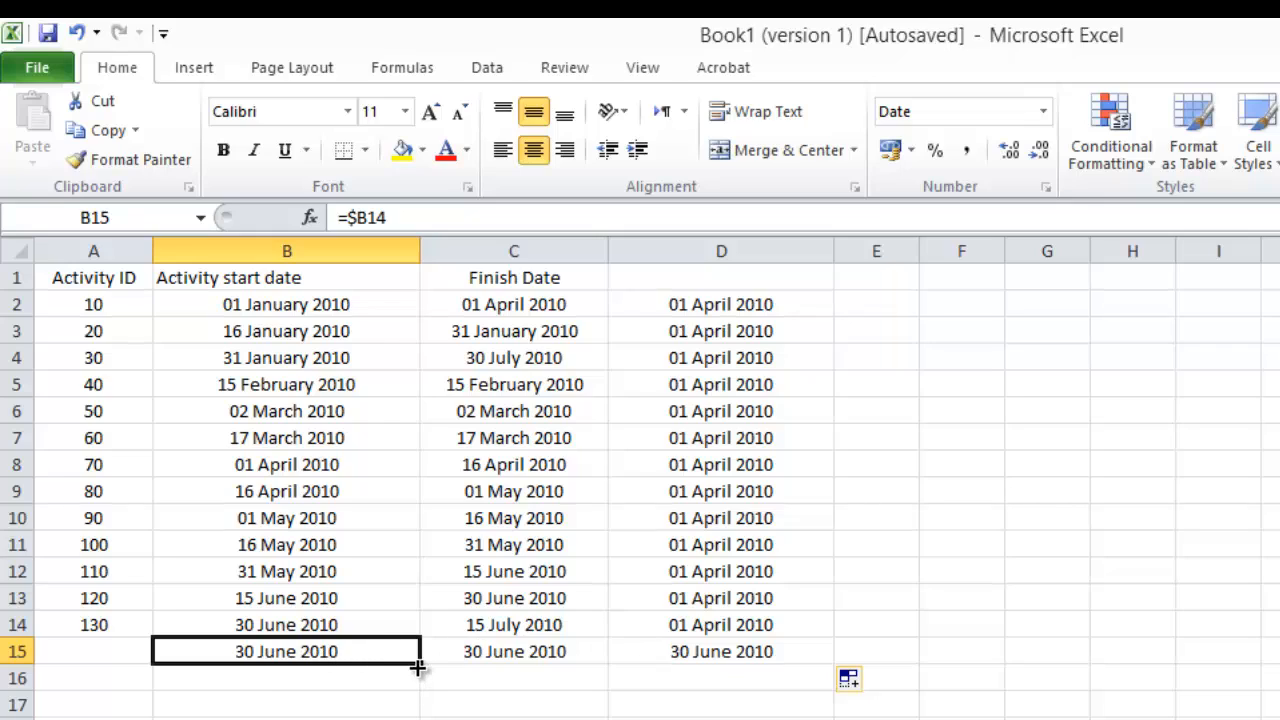
drag(418, 665, 420, 719)
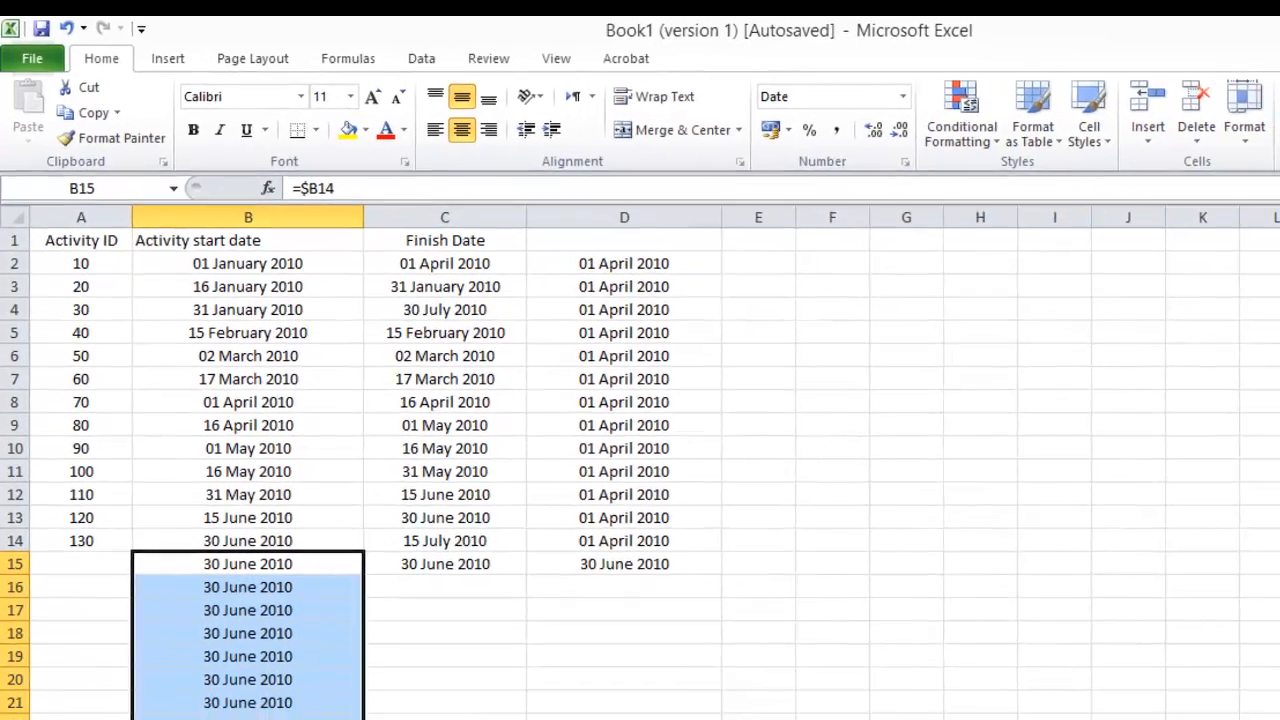
drag(250, 719, 262, 719)
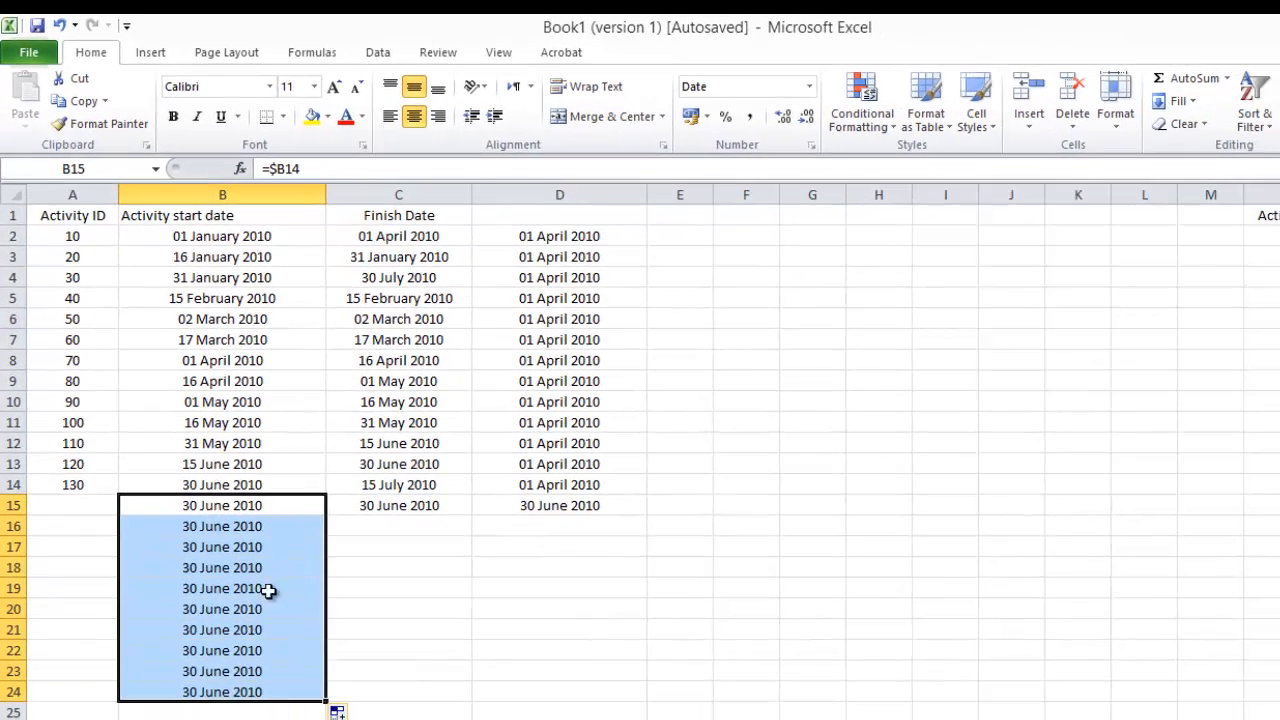
click(268, 591)
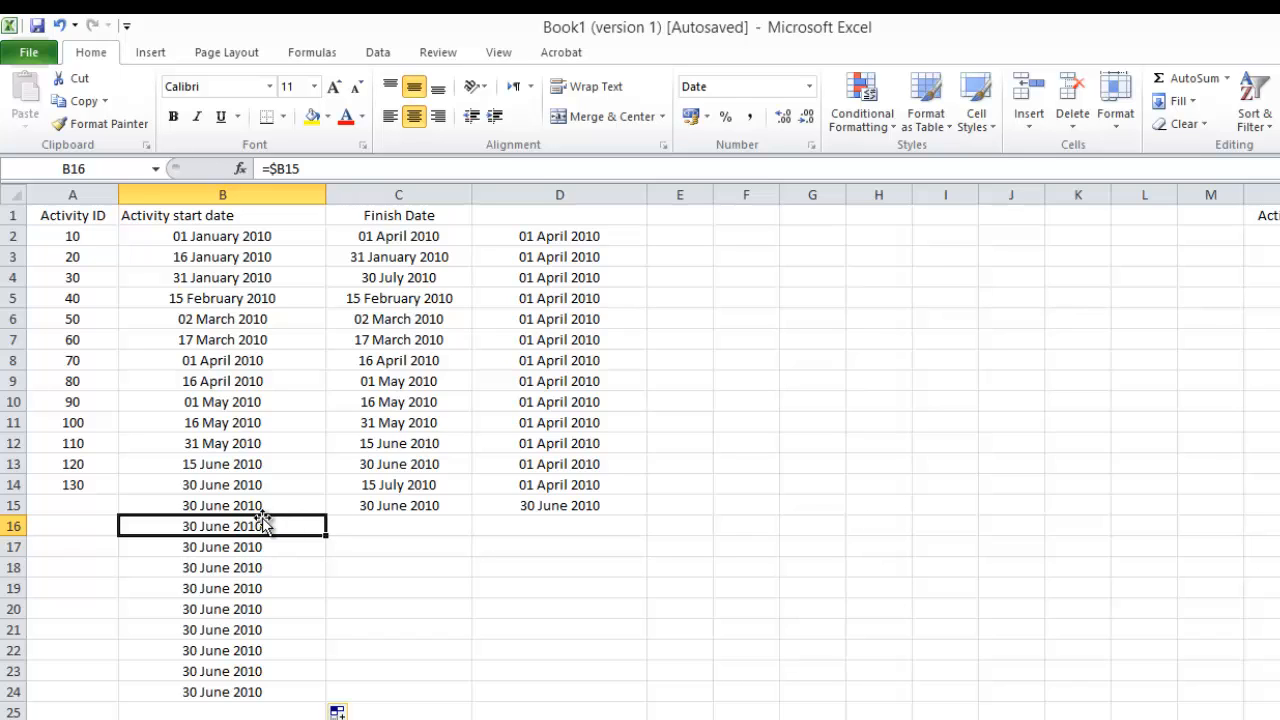
click(405, 507)
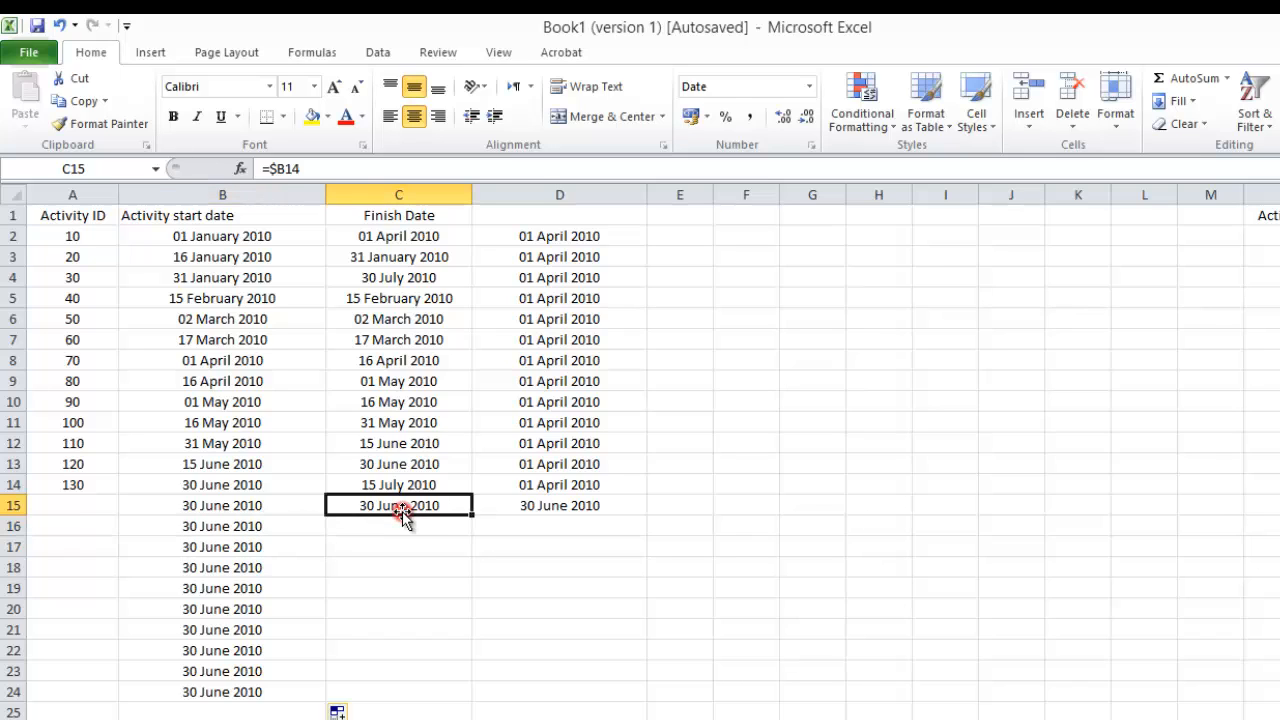
Repoint the formula in B15 to =$C14 and fill it across through D15.
click(216, 505)
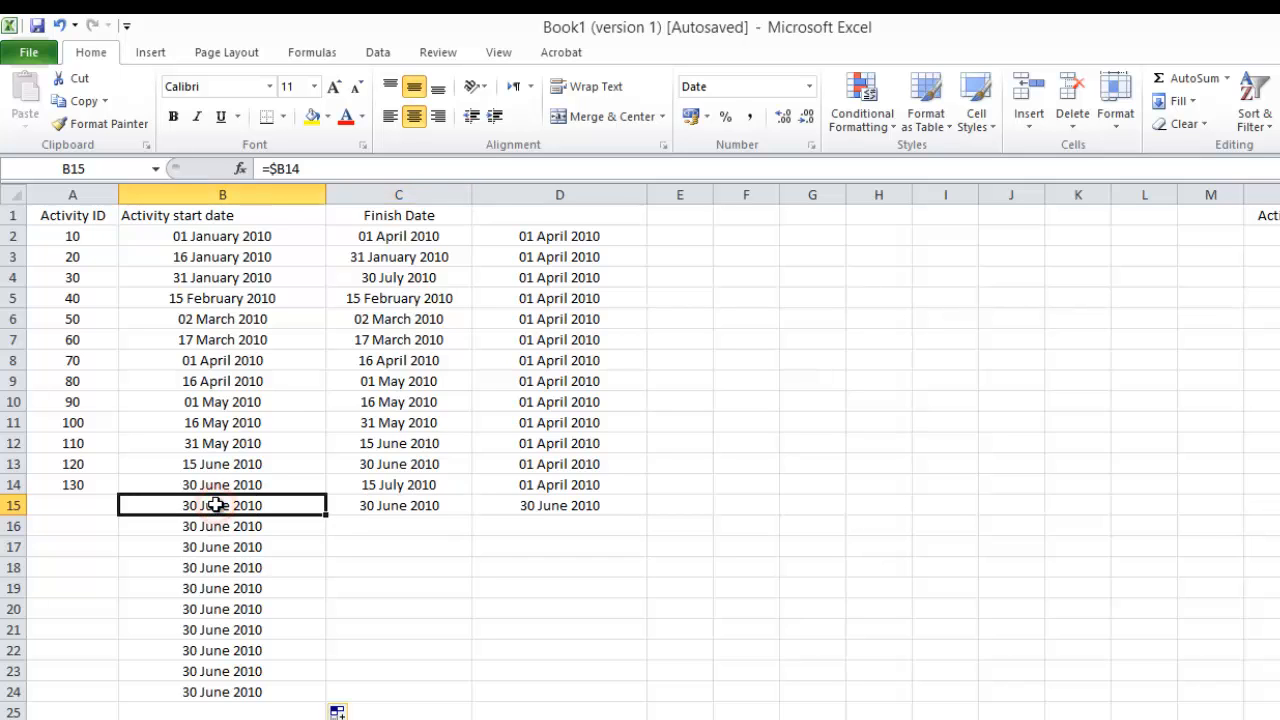
double_click(216, 505)
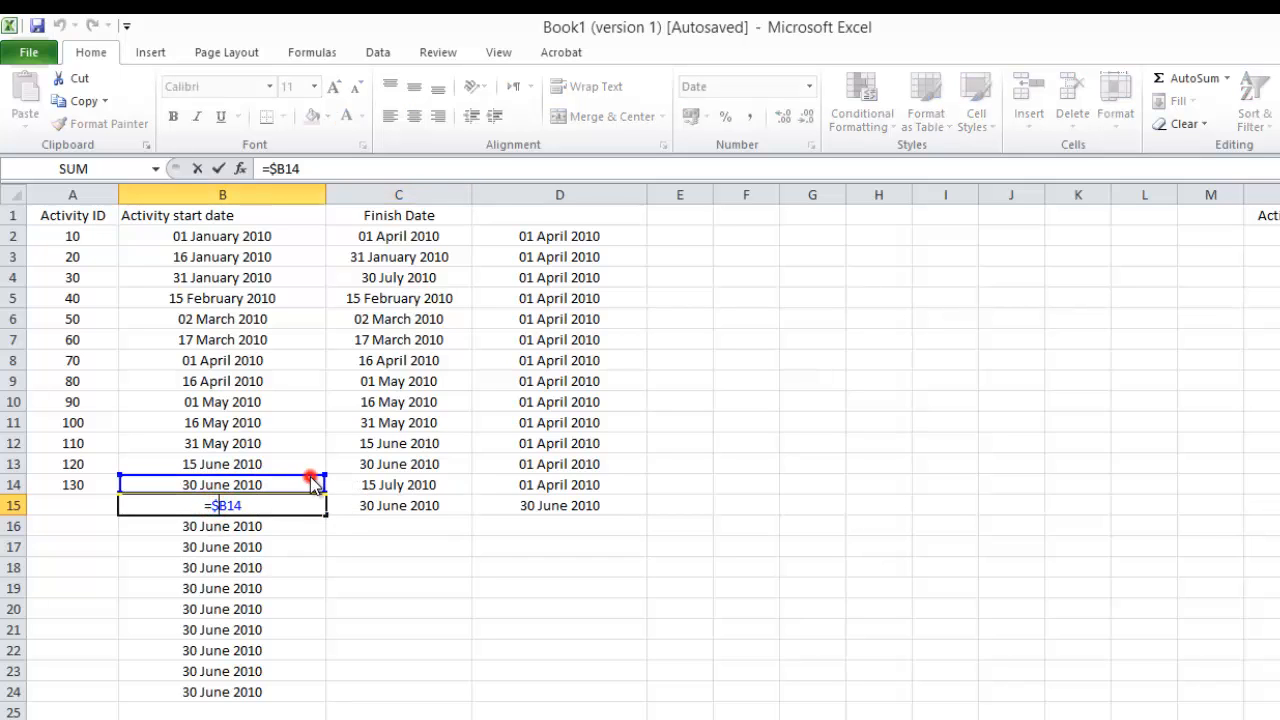
drag(313, 484, 352, 482)
key(Return)
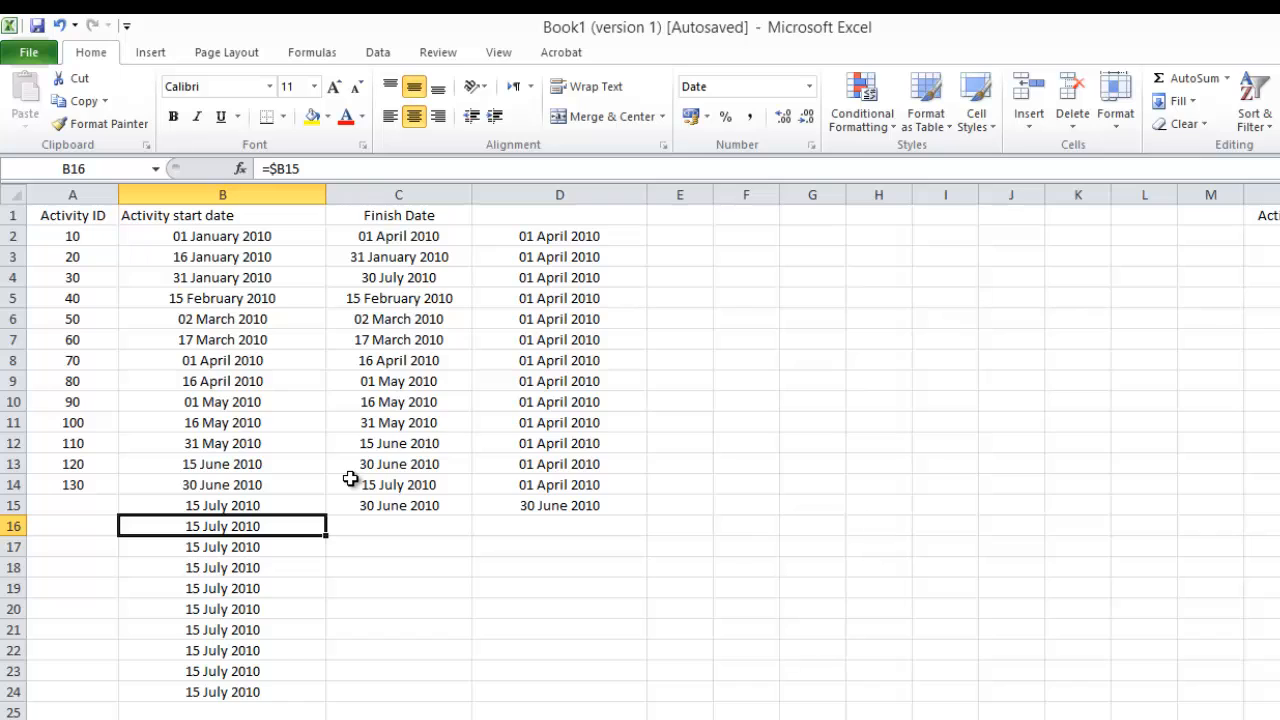
click(282, 500)
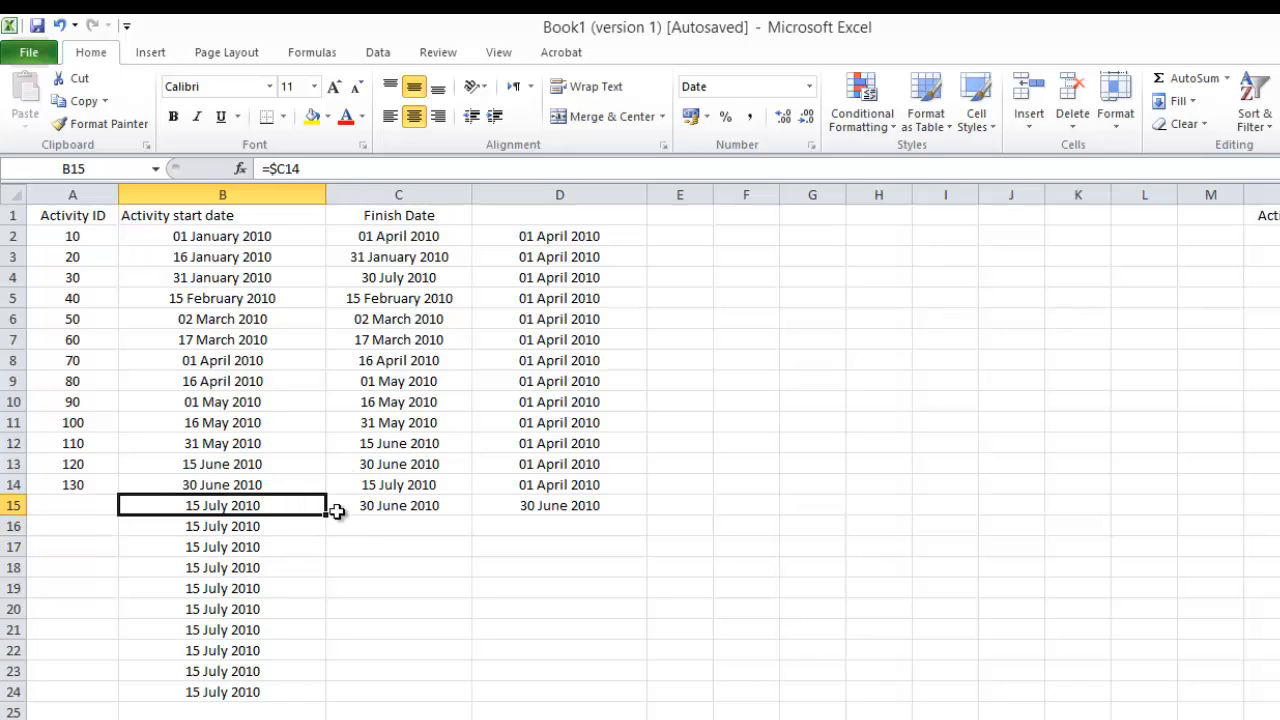
drag(328, 515, 596, 507)
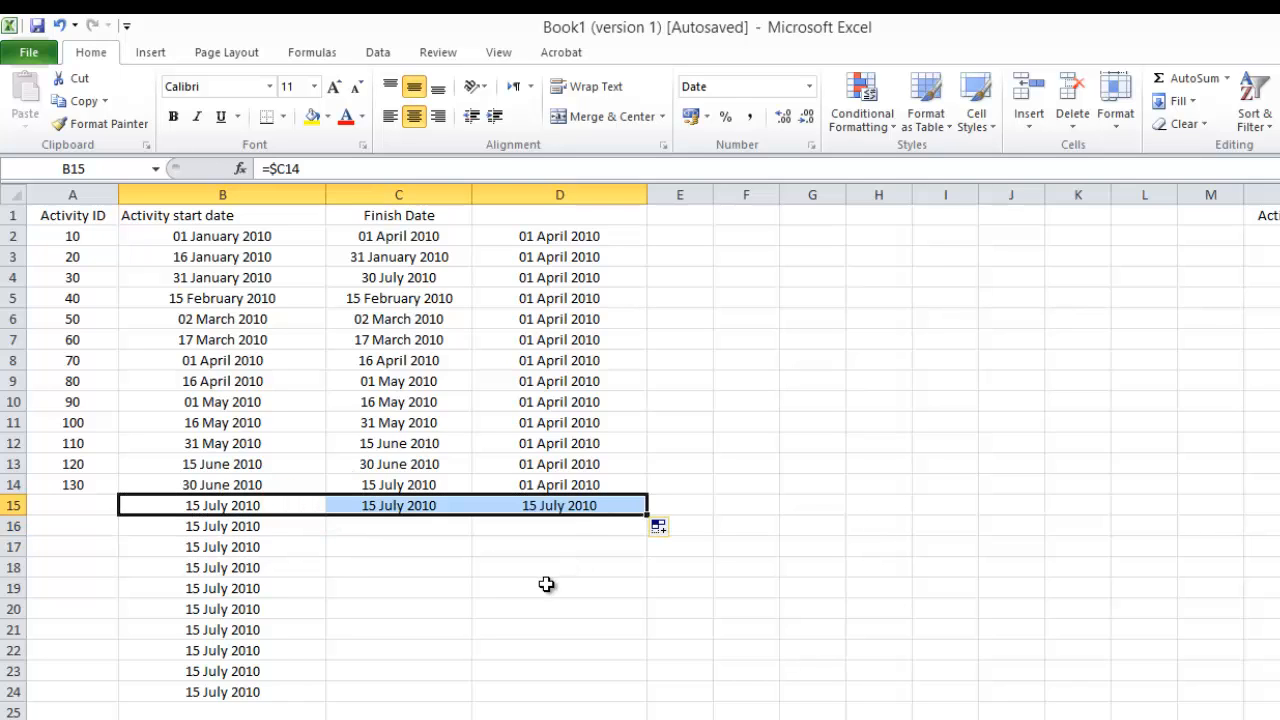
Compare the copied row 15 formulas with source cell C14 and the formula in B16.
click(320, 563)
drag(191, 506, 600, 508)
click(389, 487)
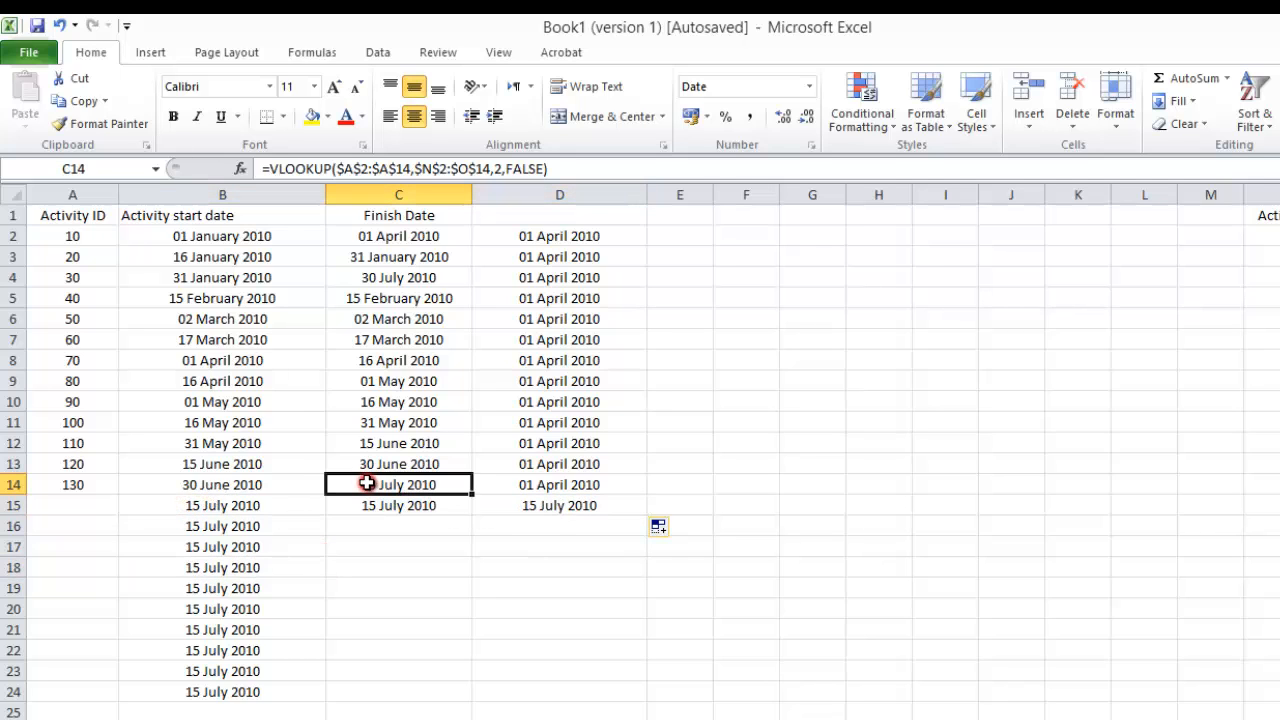
click(246, 525)
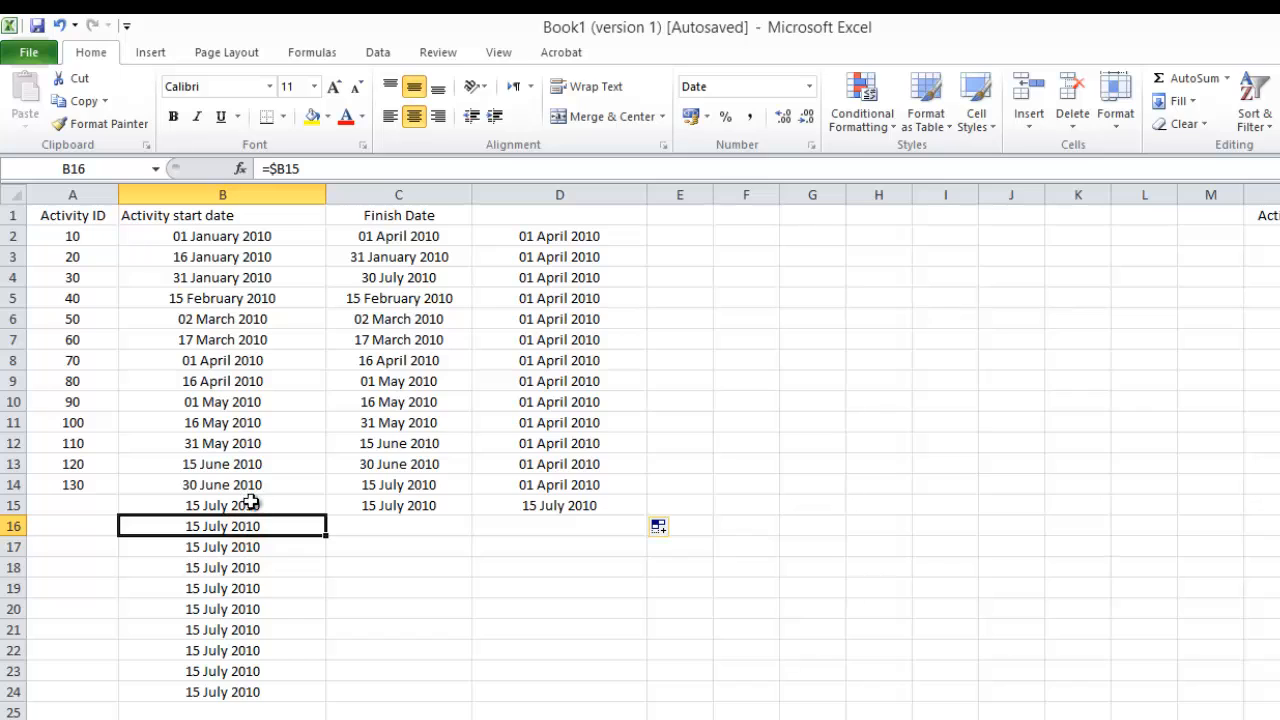
click(440, 502)
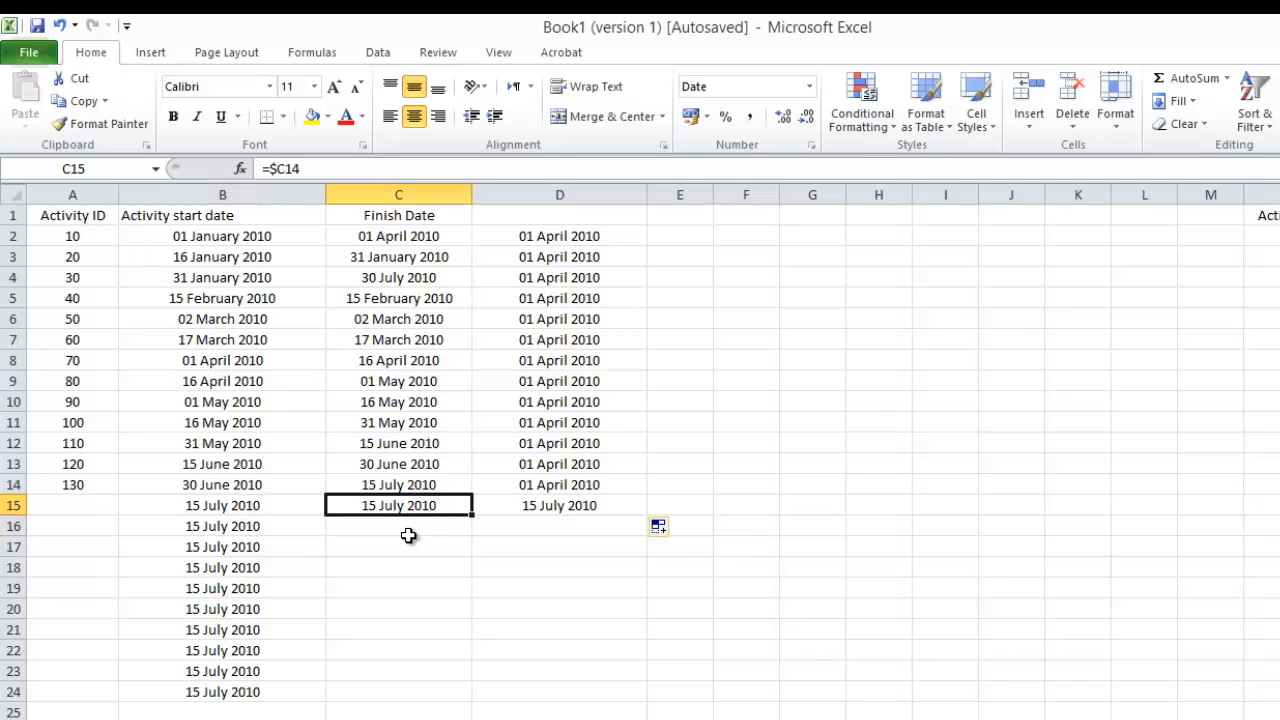
Enter the formula =C15+30 in cell C16.
click(408, 536)
text(=)
key(Up)
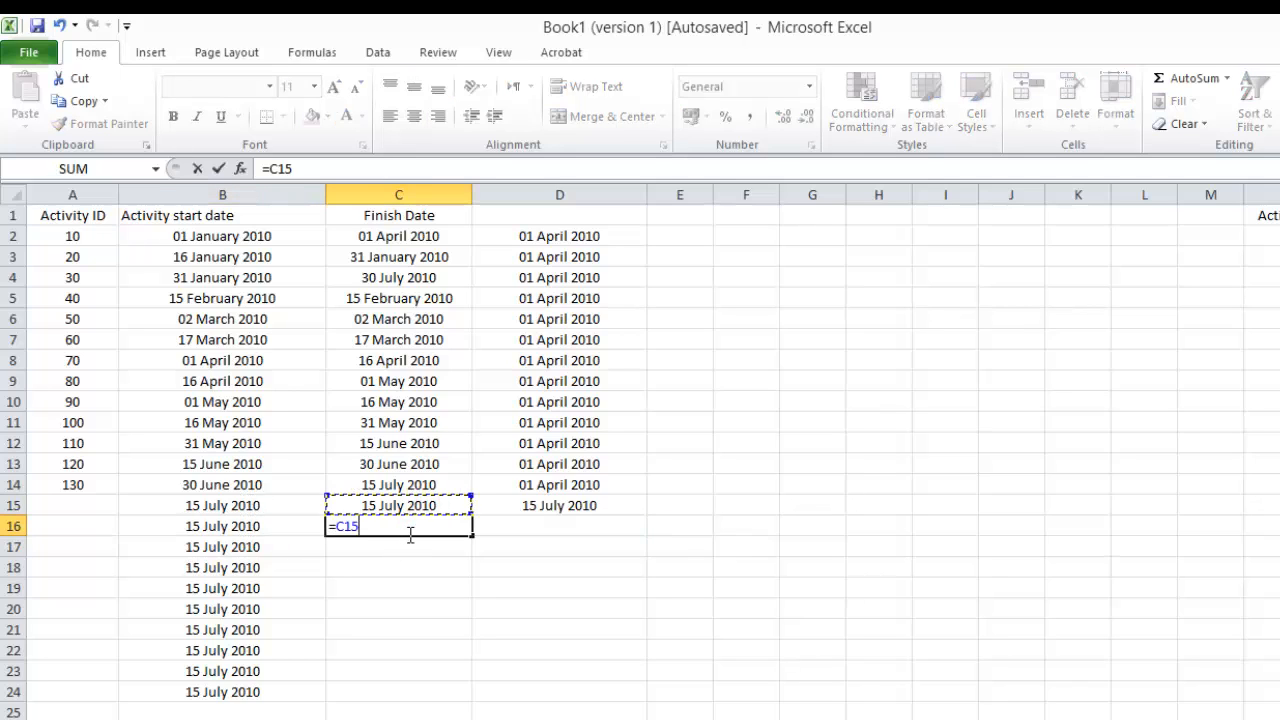
text(+30)
key(Return)
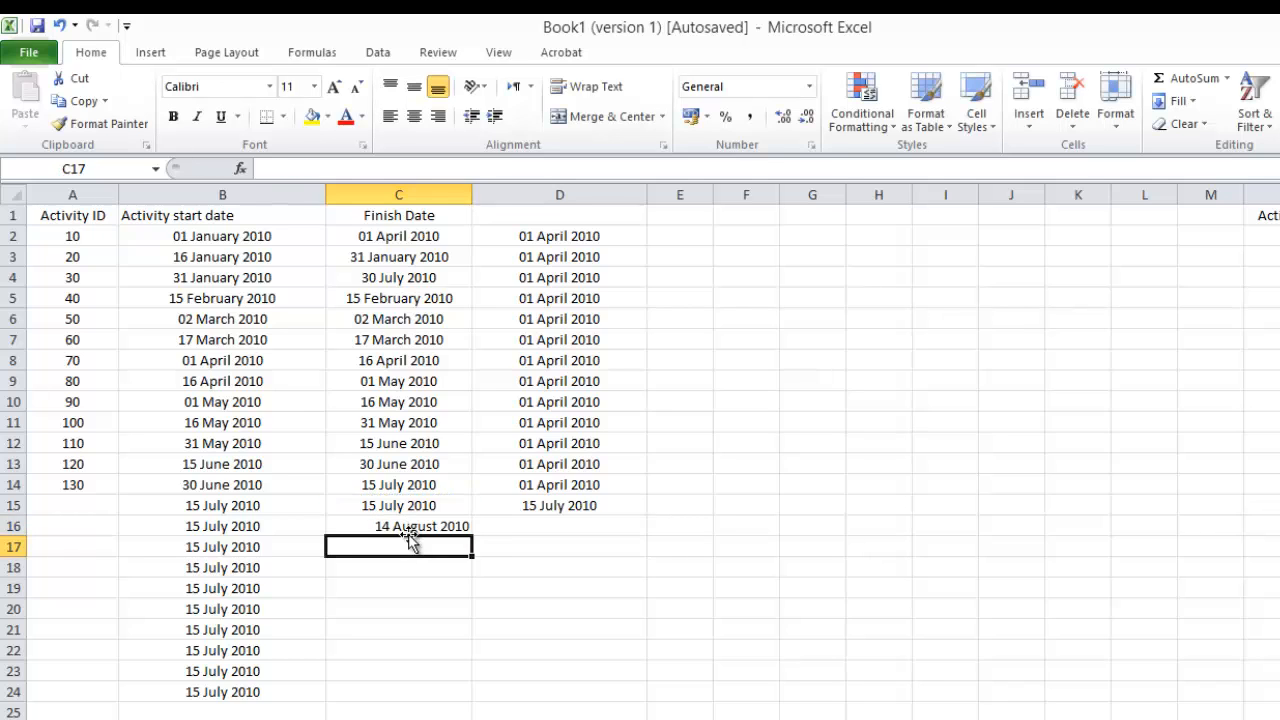
Centre the date in C16 and fill its =C15+30 formula down through C24.
click(400, 506)
click(400, 528)
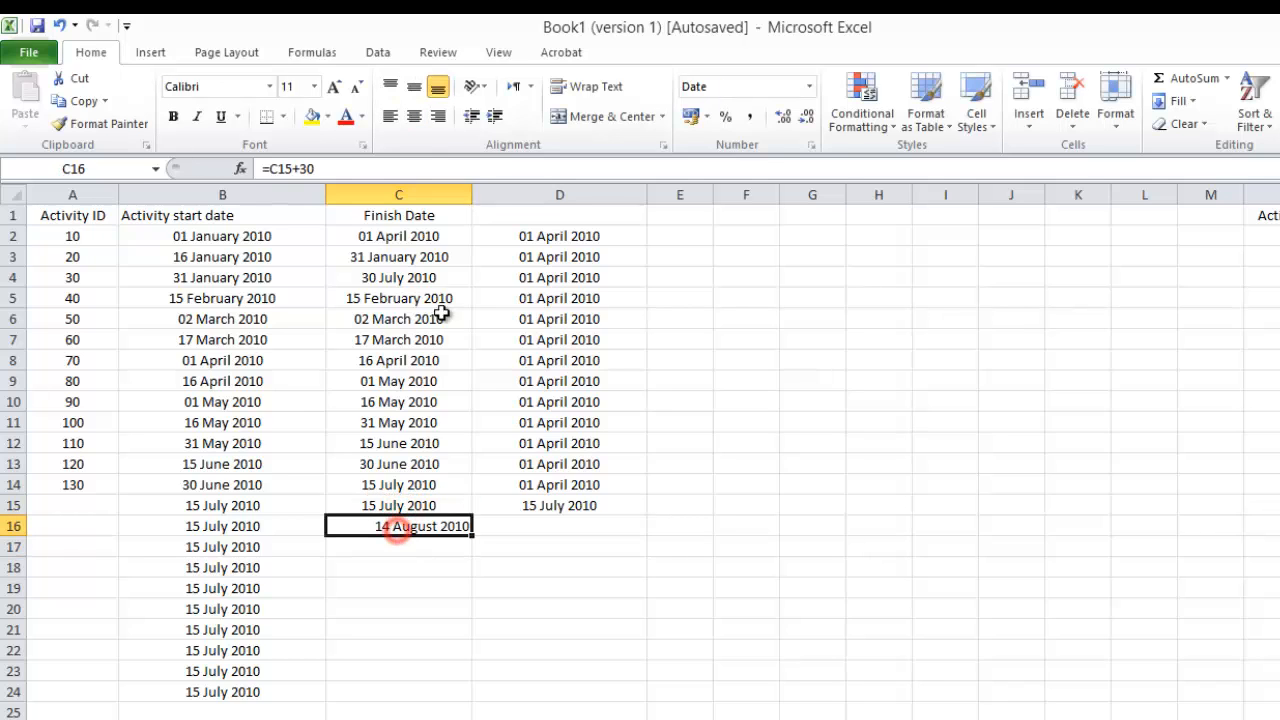
click(414, 117)
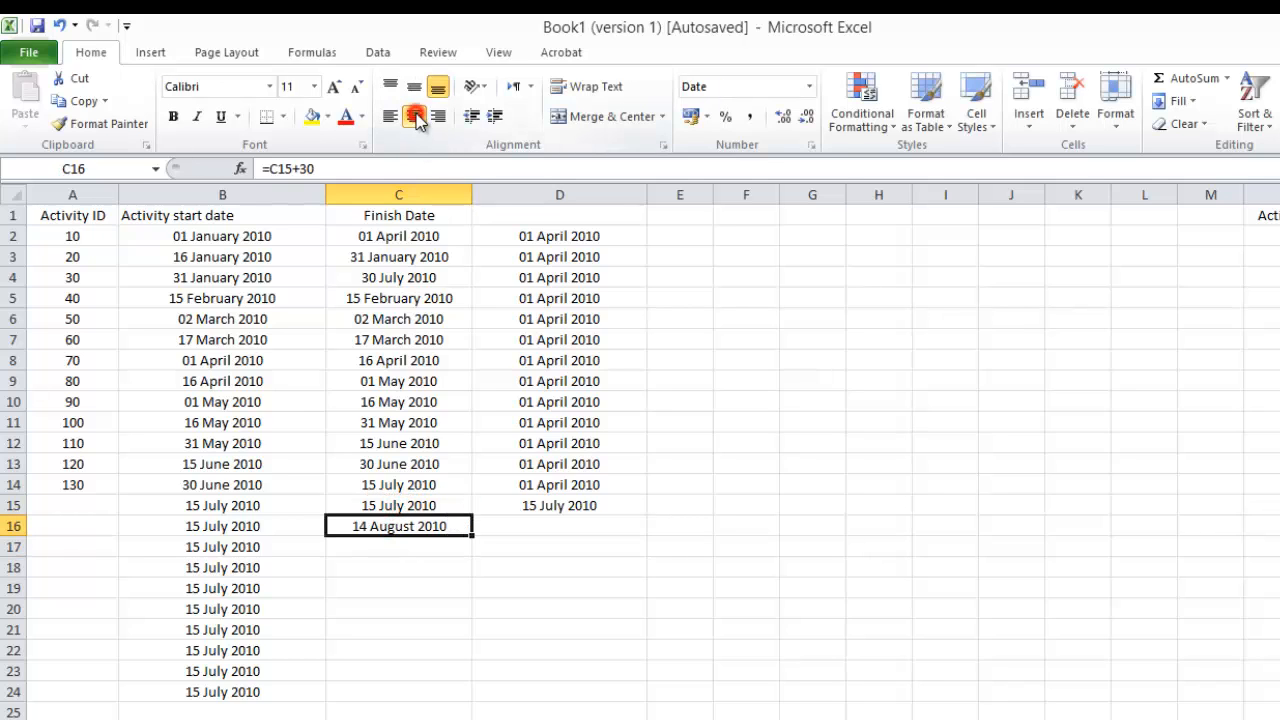
double_click(474, 536)
click(352, 585)
Fill the =$C14 formula from B15 down through B24, and copy B16 across through D16.
click(250, 505)
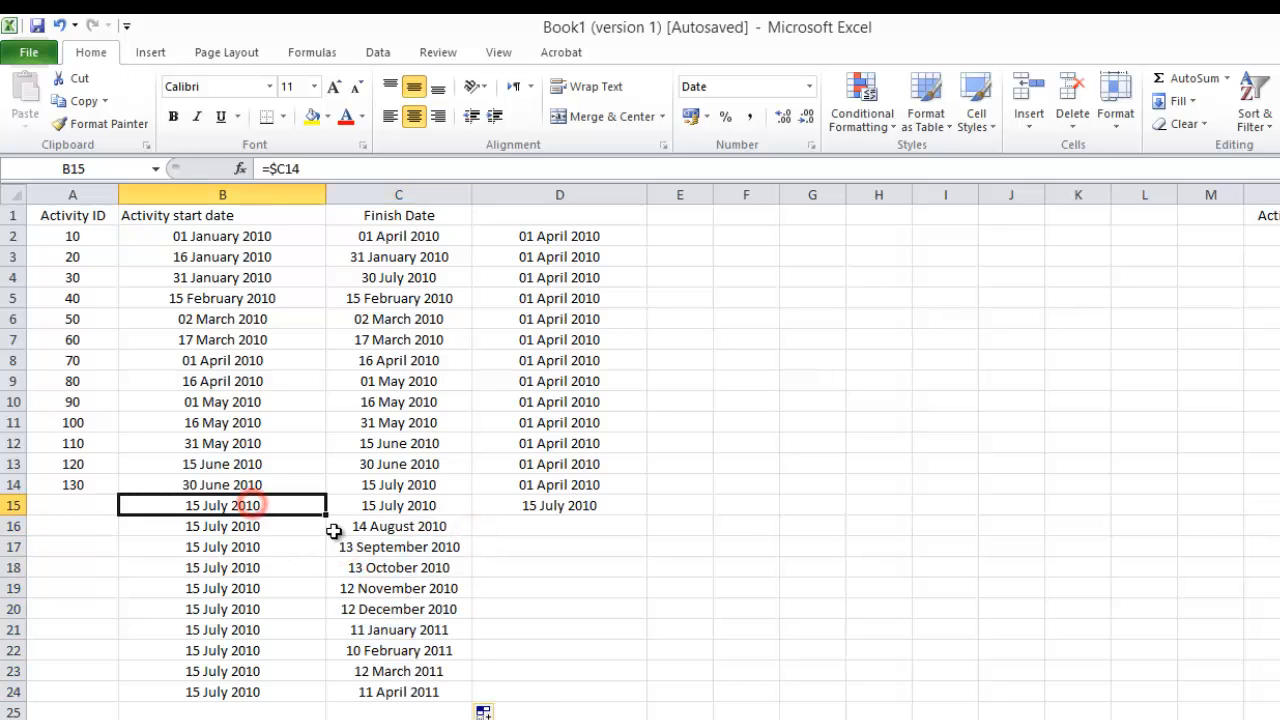
drag(329, 515, 277, 711)
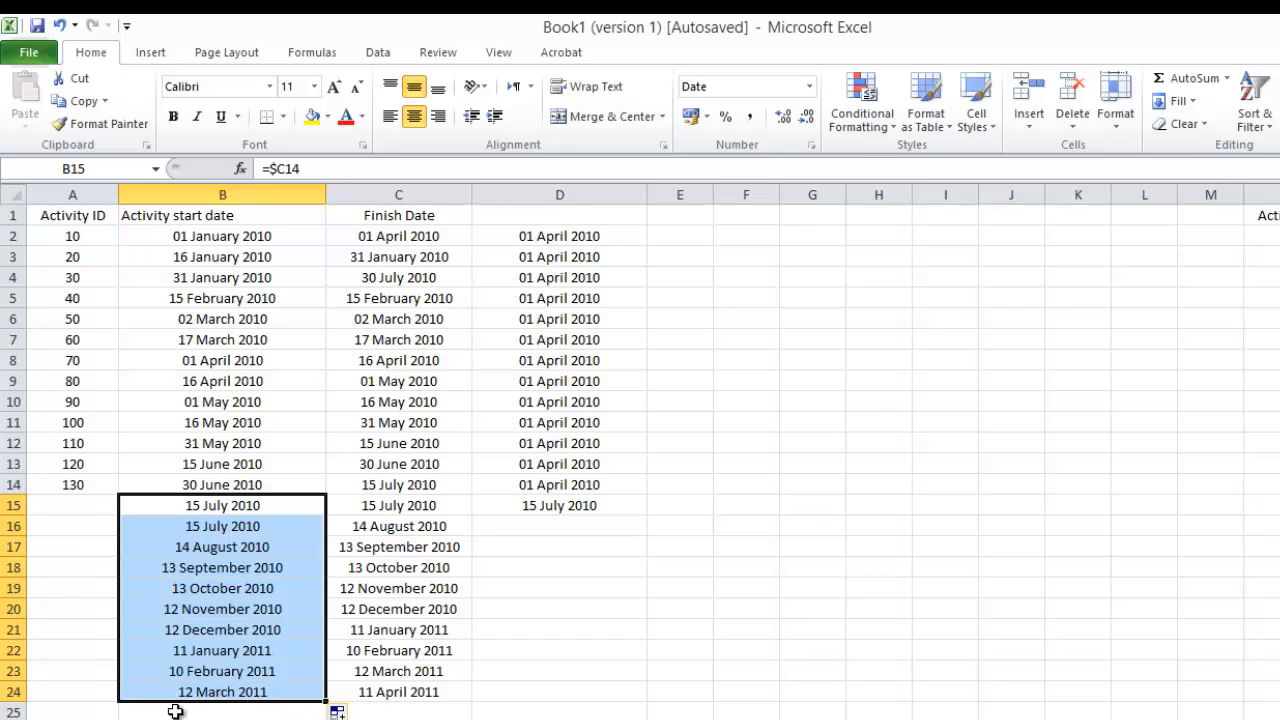
click(207, 530)
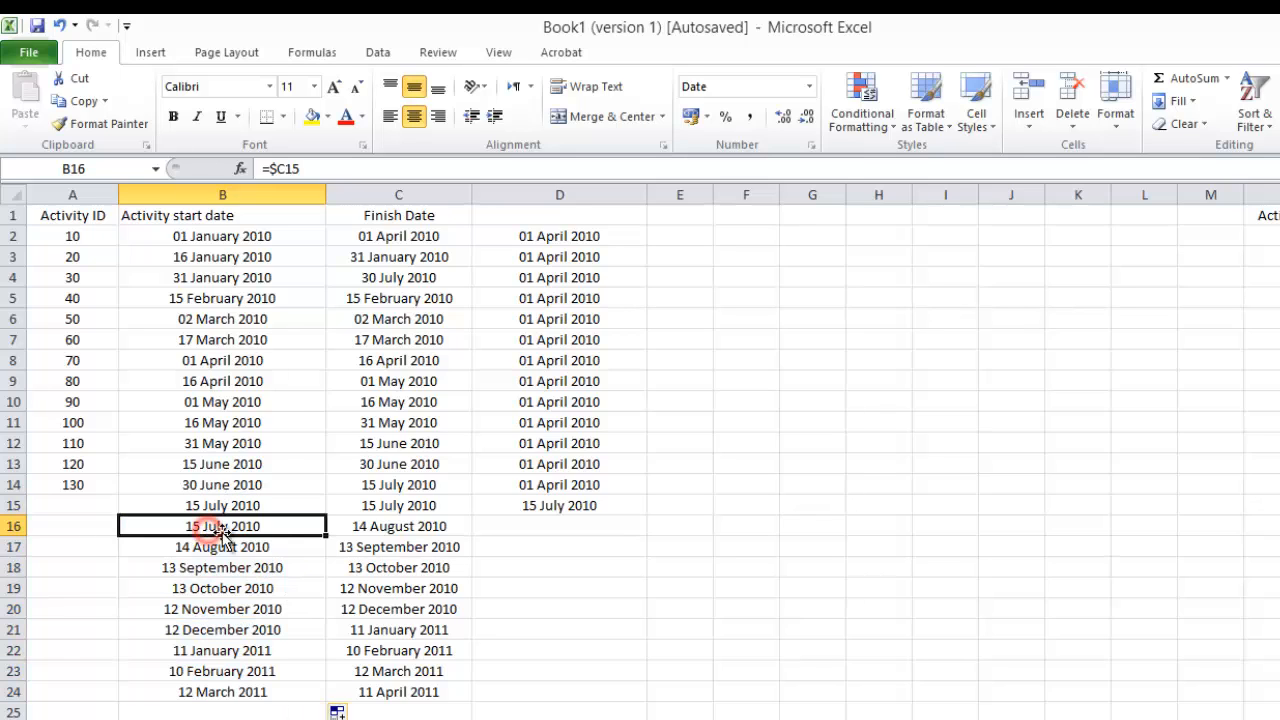
drag(329, 537, 586, 537)
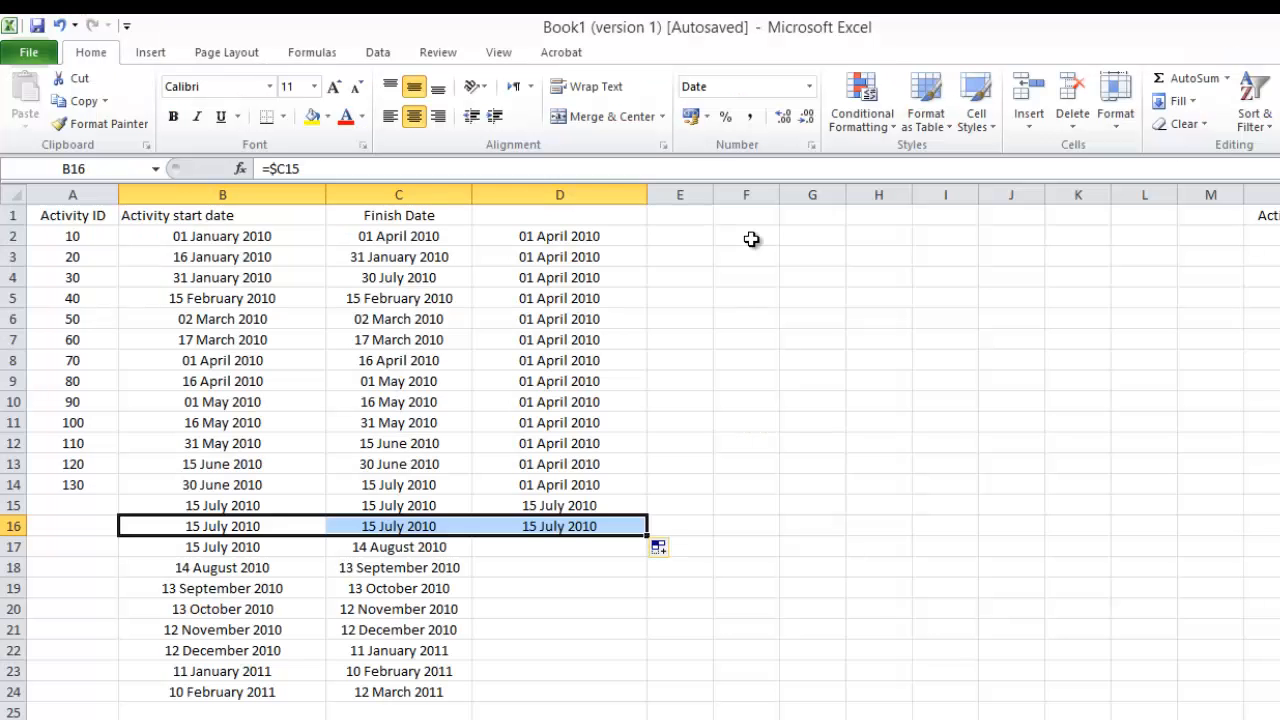
click(748, 236)
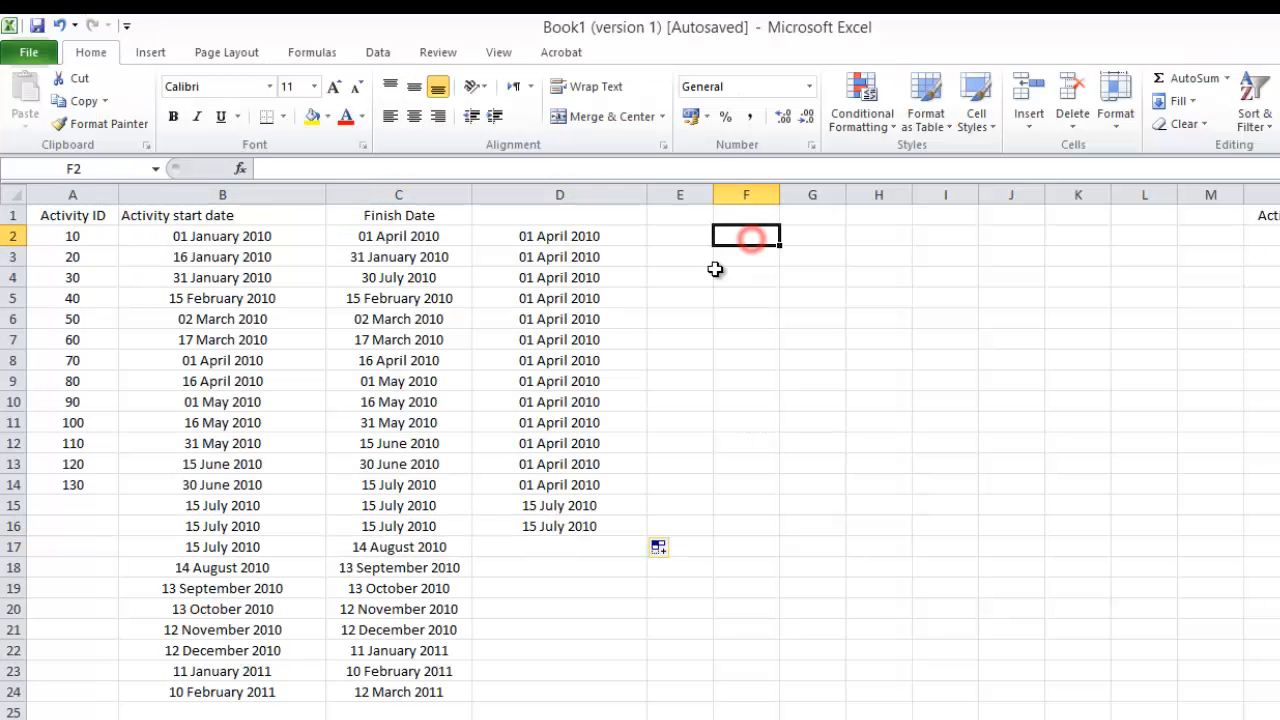
click(150, 52)
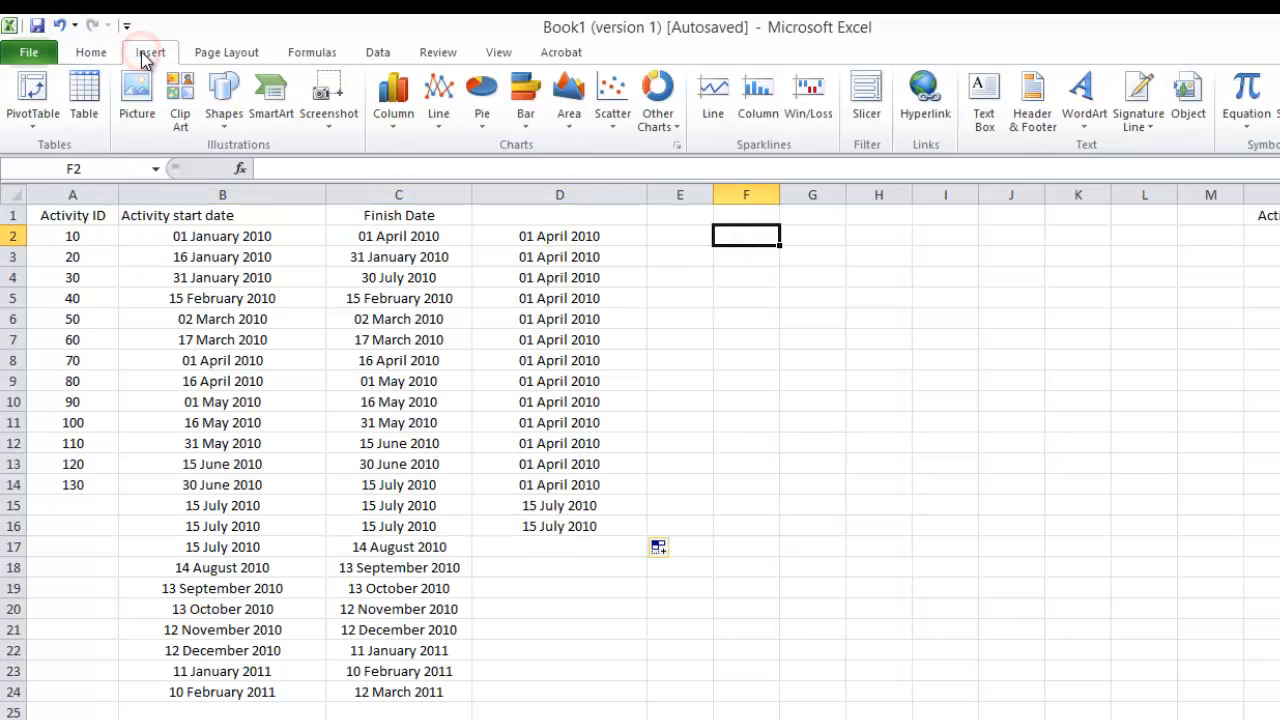
click(394, 110)
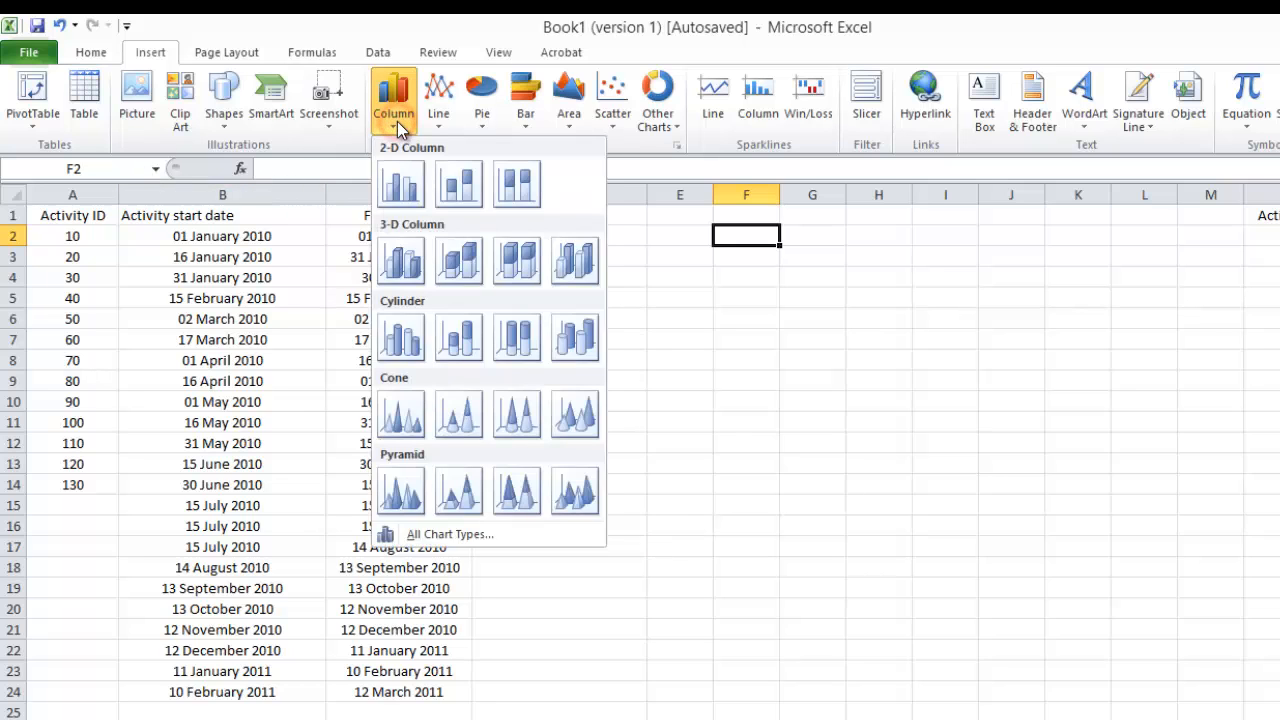
click(400, 183)
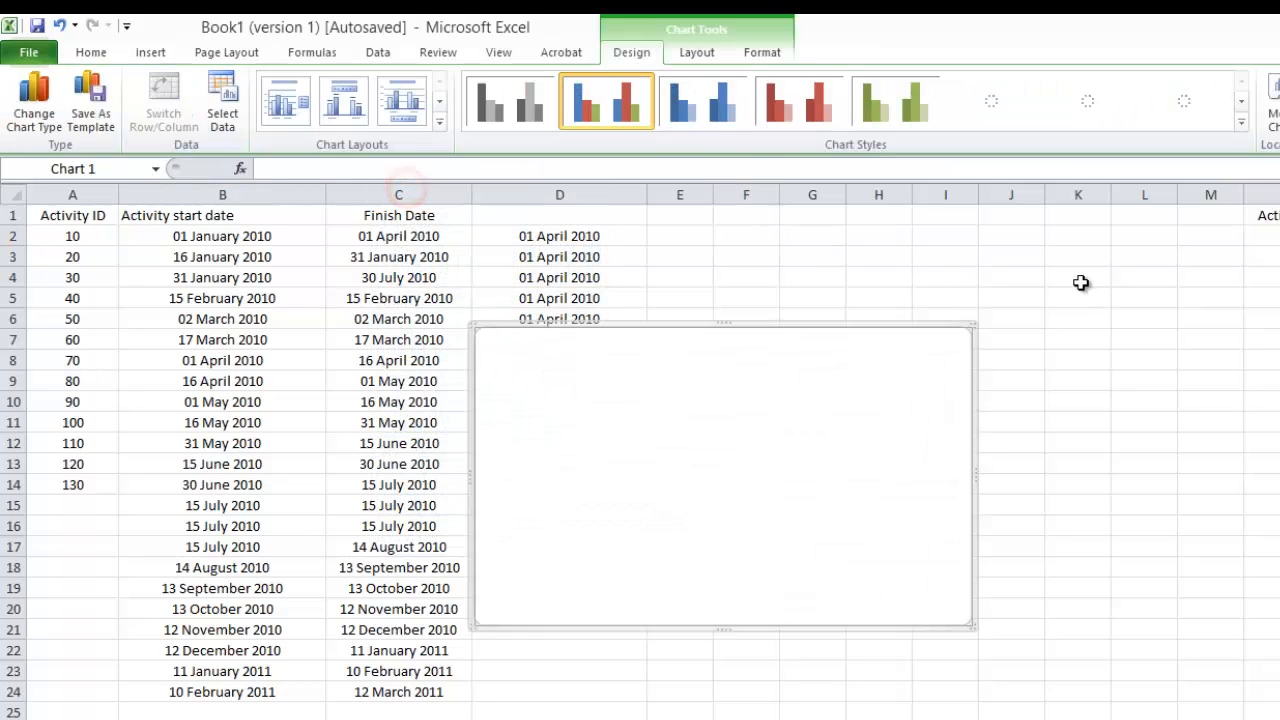
drag(736, 324, 940, 219)
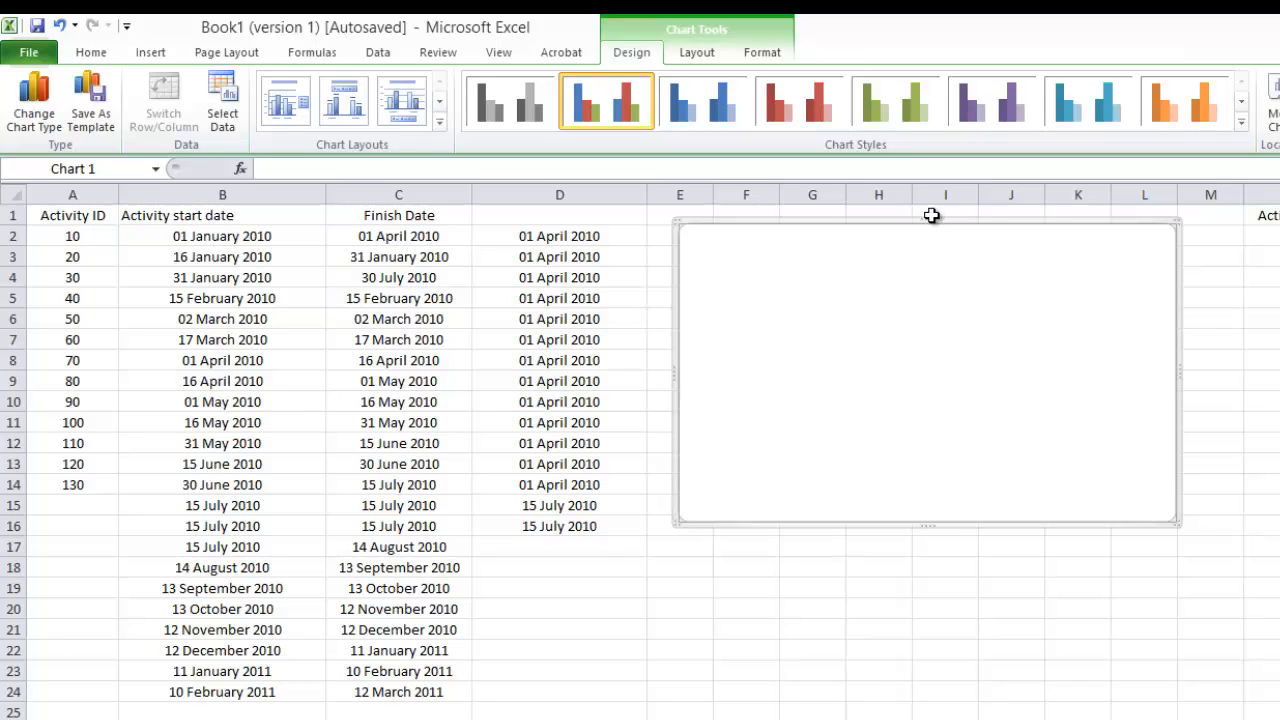
key(Delete)
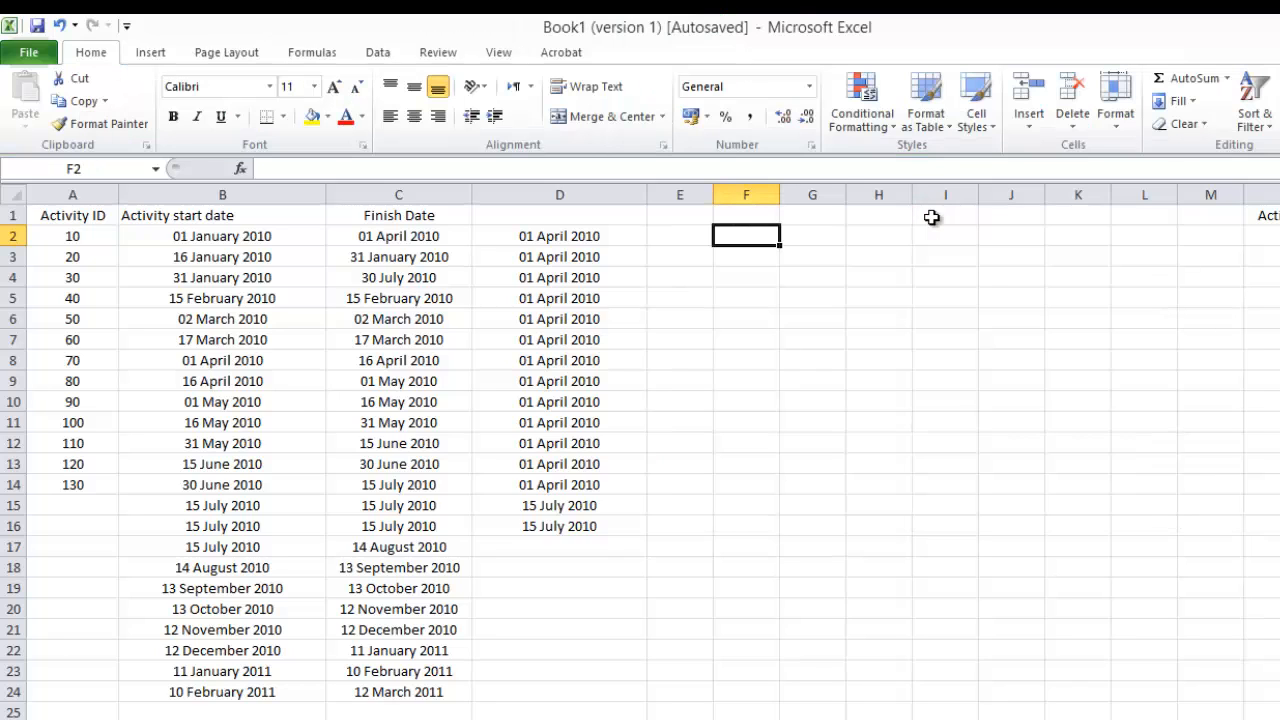
Insert a 2-D clustered column chart from A1:B14 and place it beside the data, over columns E to L.
drag(57, 216, 232, 485)
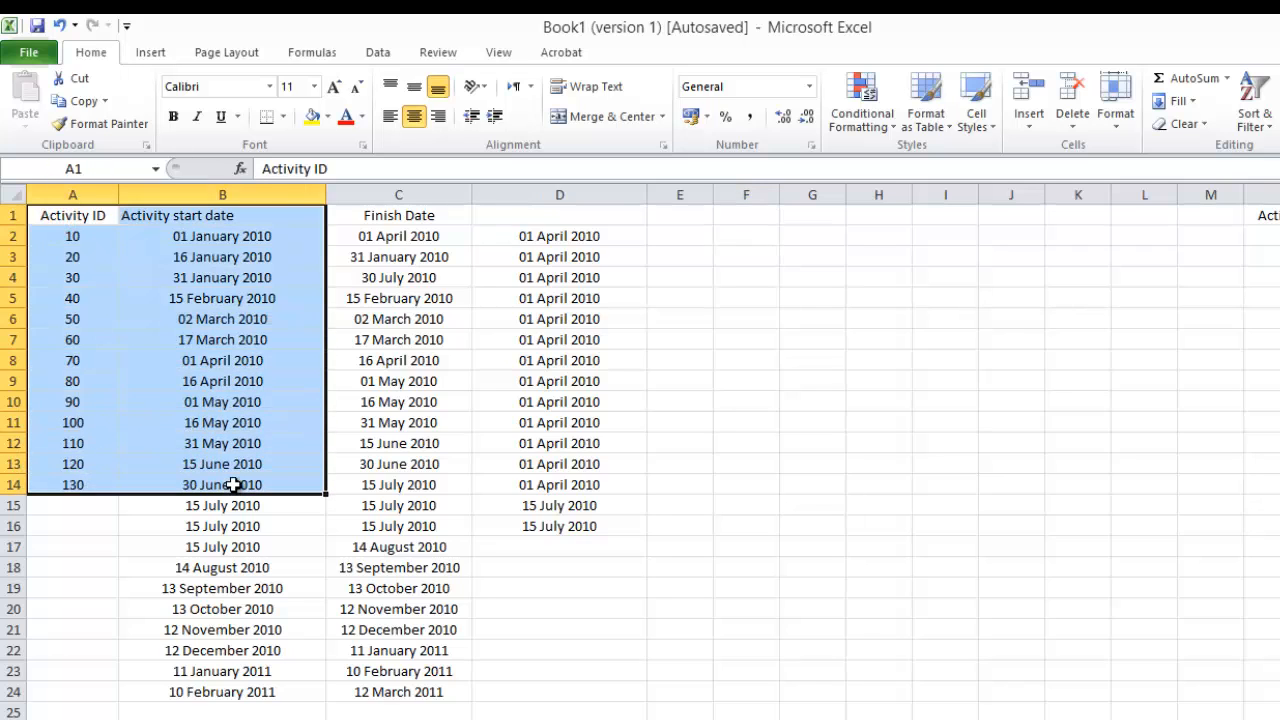
click(150, 52)
click(403, 119)
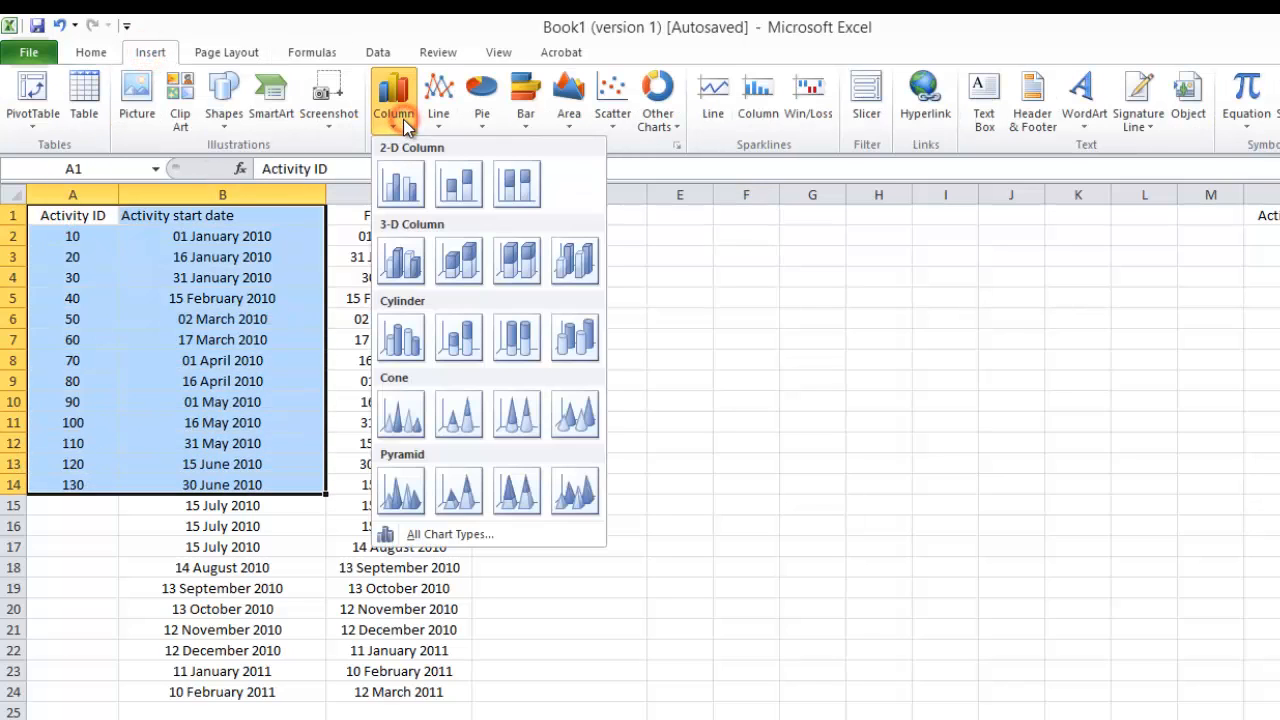
click(406, 190)
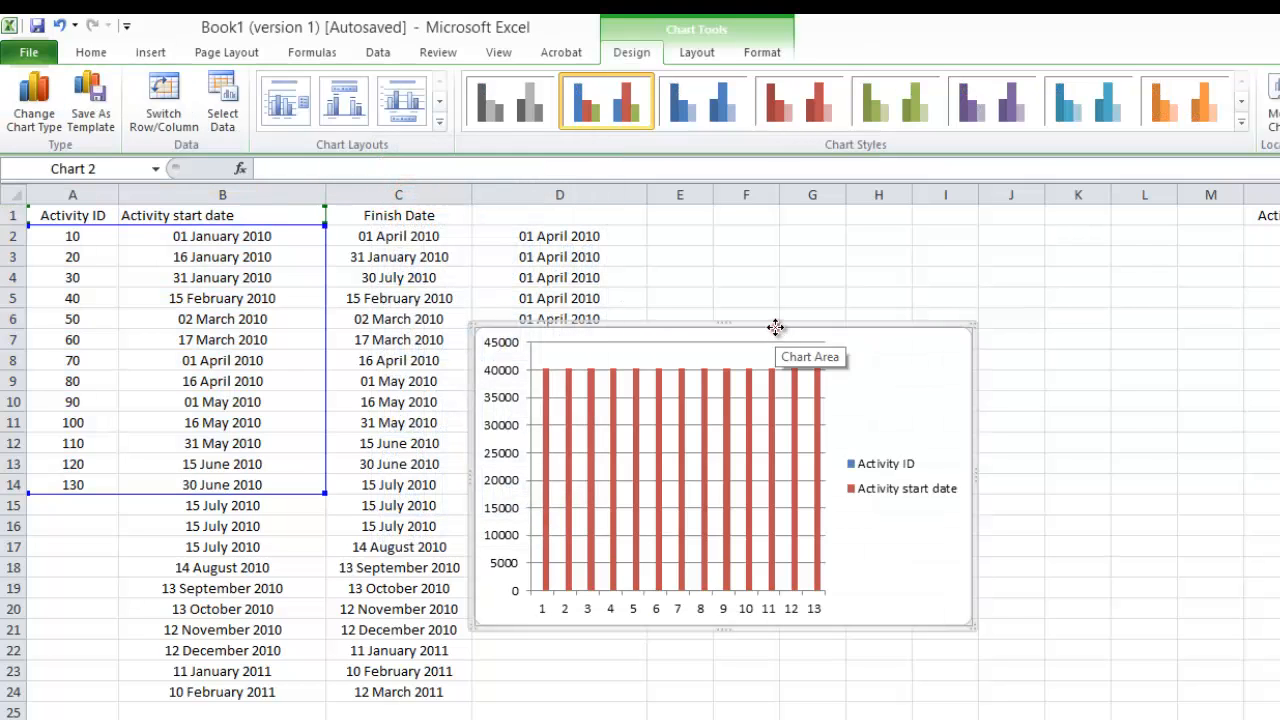
drag(776, 327, 932, 253)
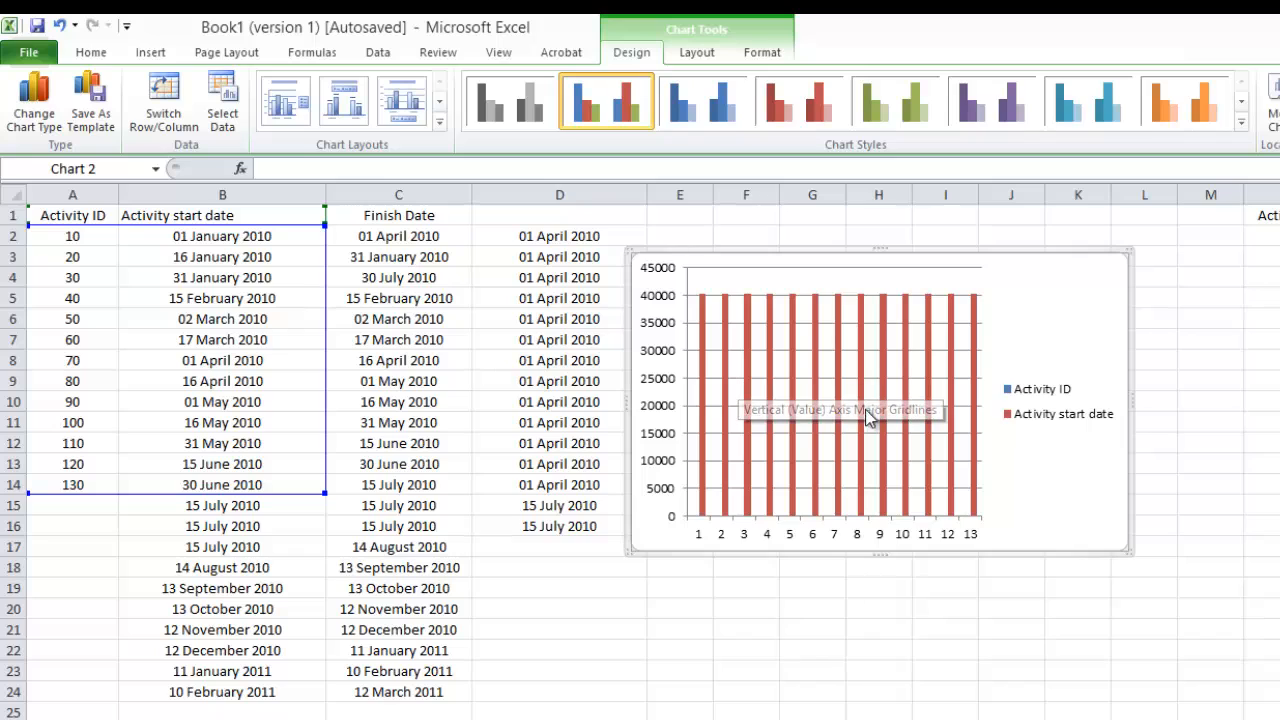
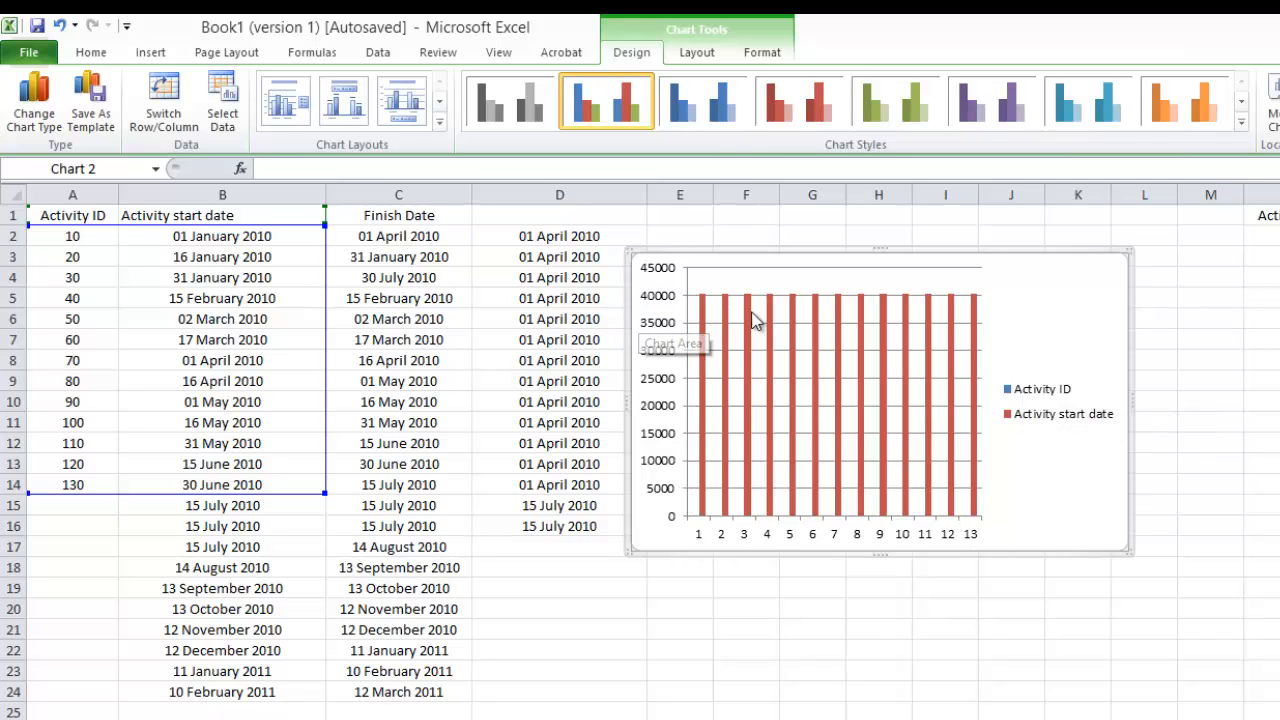
mouse_move(755, 320)
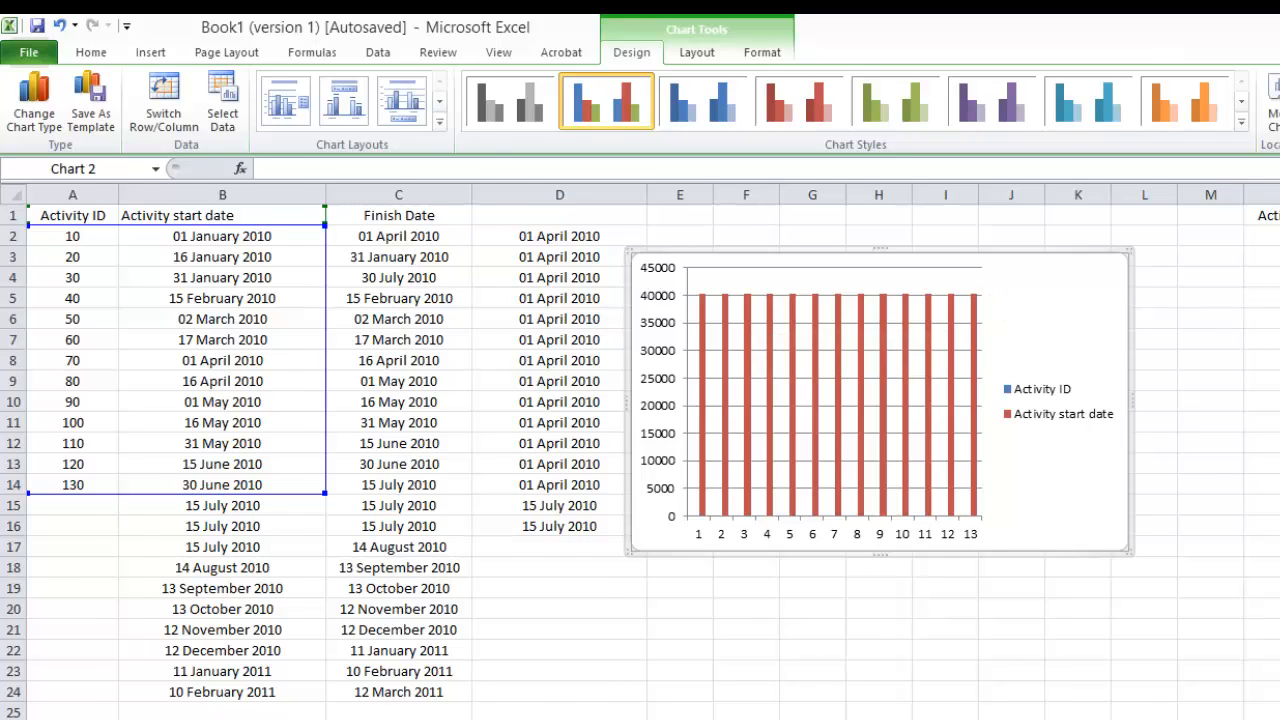
Switch to the blank worksheet and enter the headers Planned % in A1 and Actual % in B1.
click(160, 718)
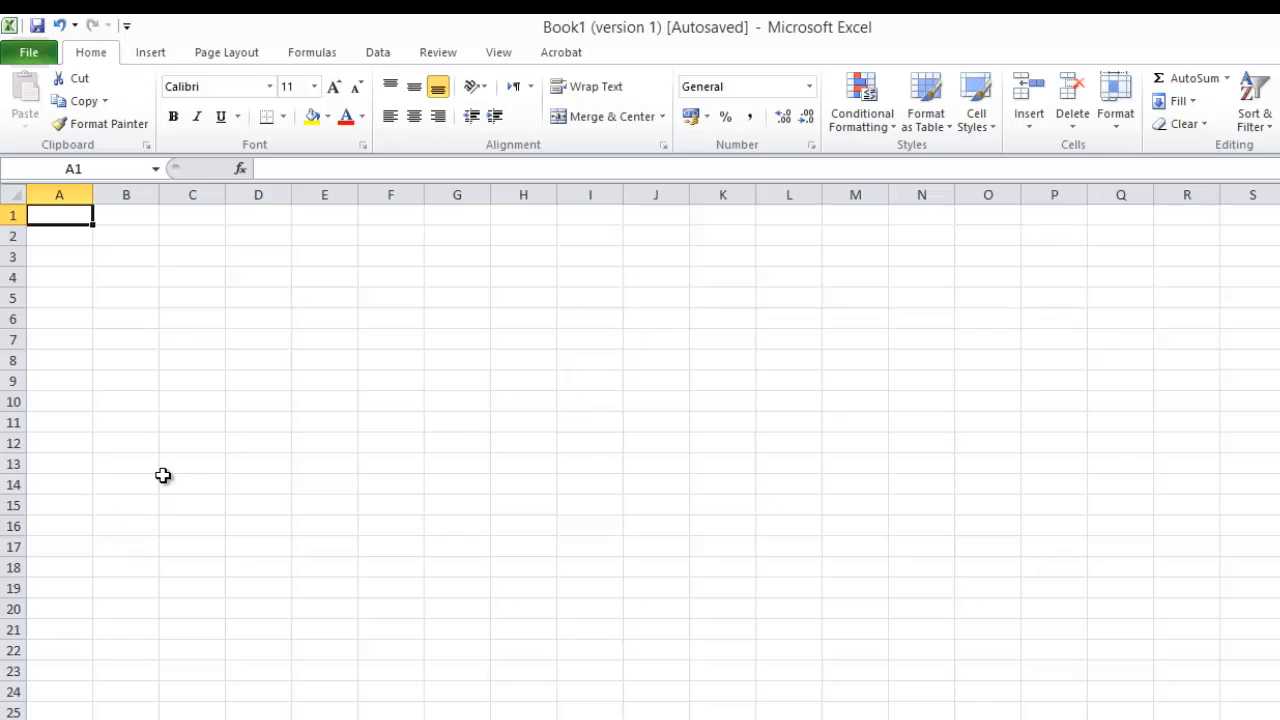
text(Pl)
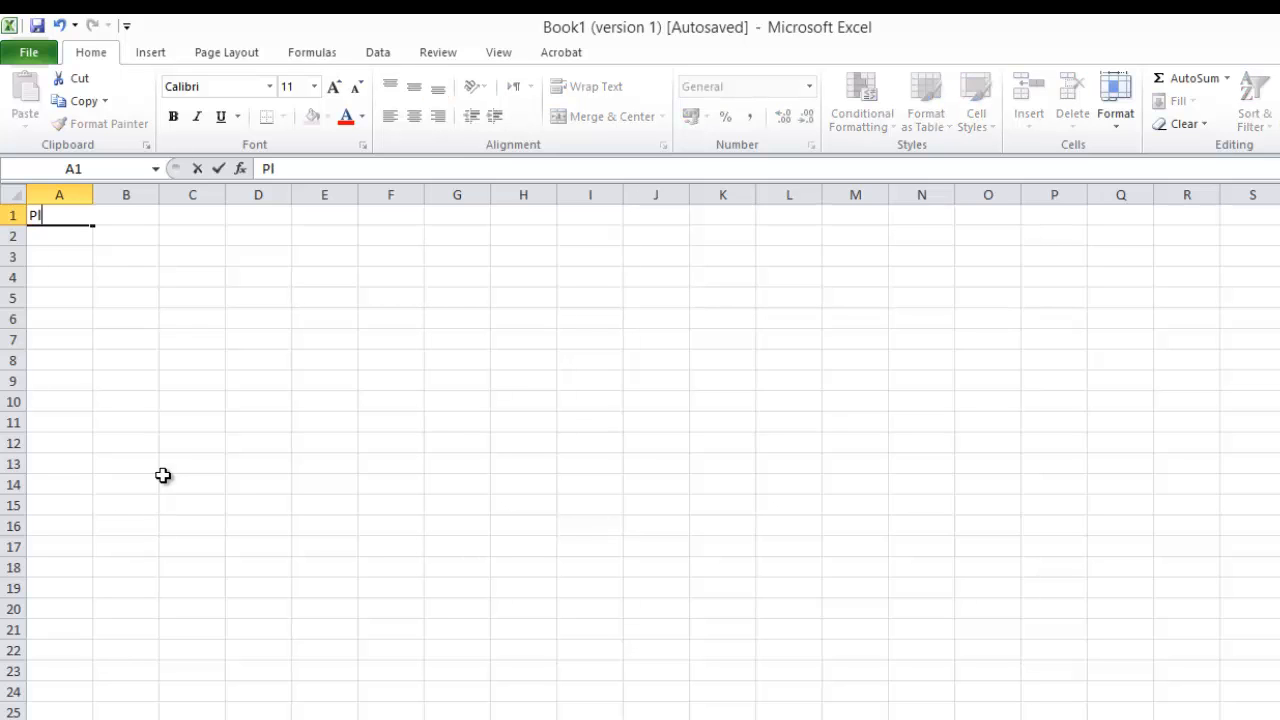
text(anned %)
key(Return)
key(Up)
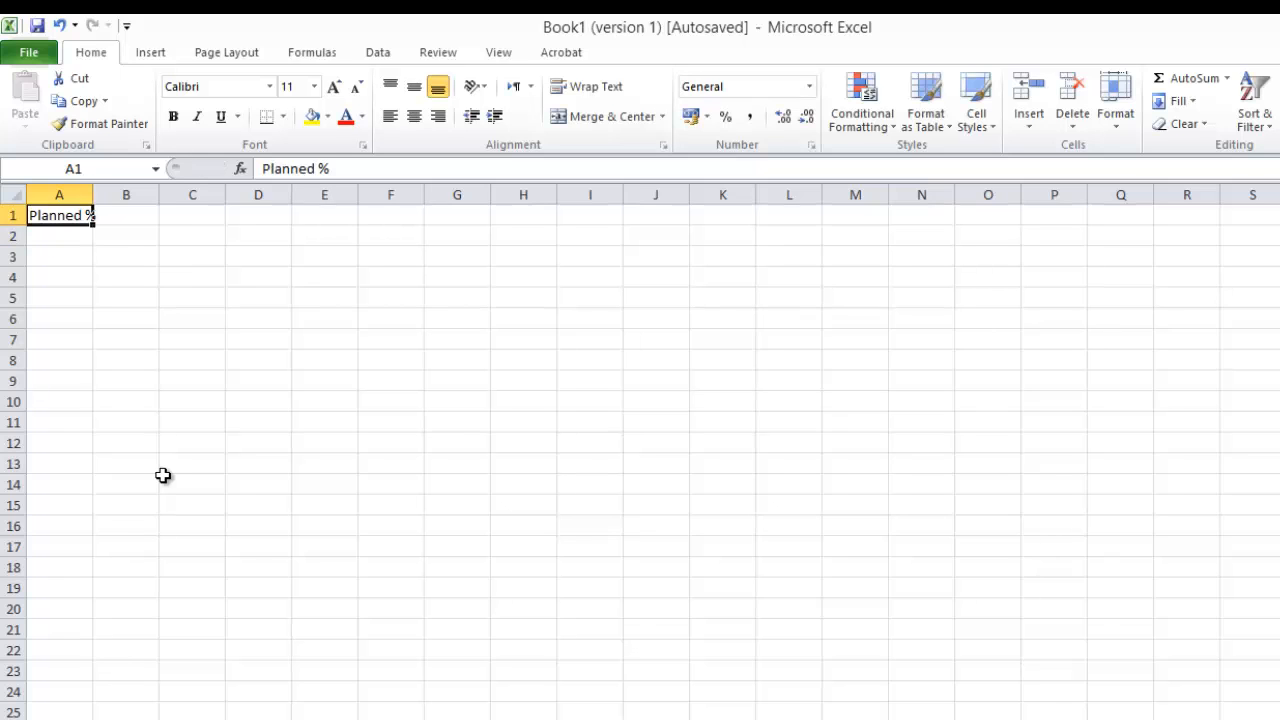
key(Right)
text(A)
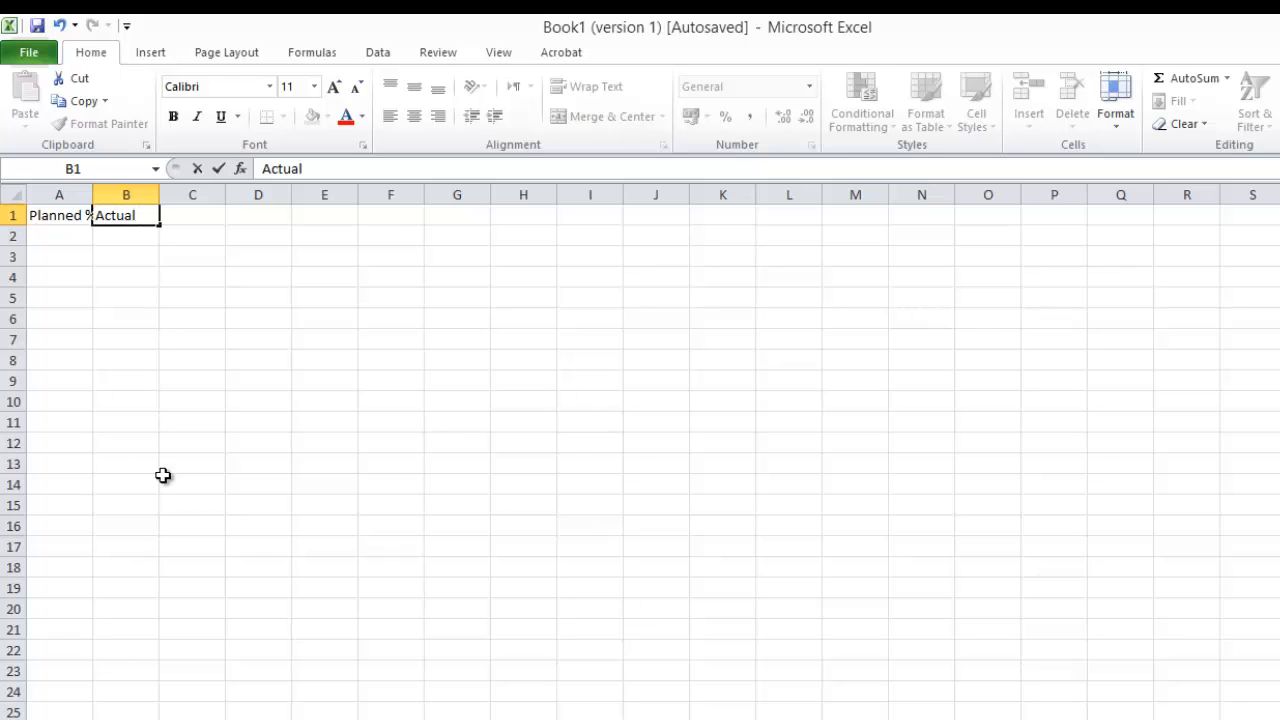
key(Return)
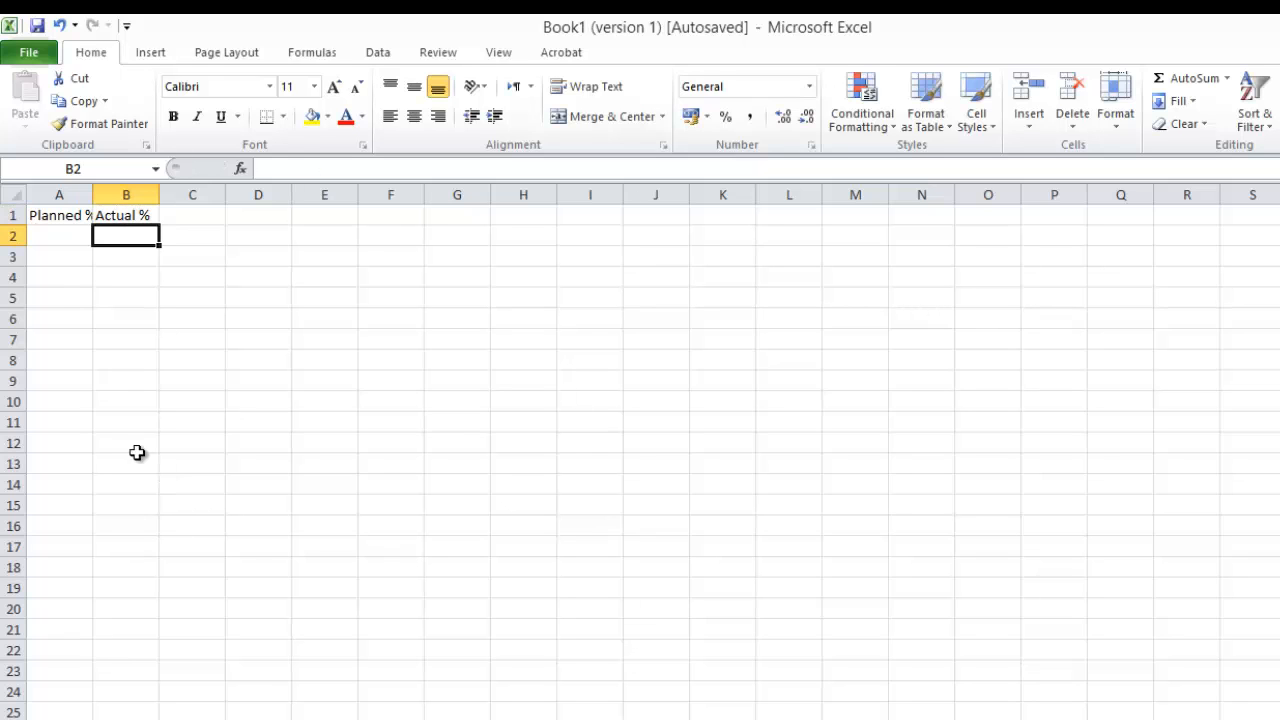
Autofit columns A and B to their header text.
drag(63, 194, 125, 194)
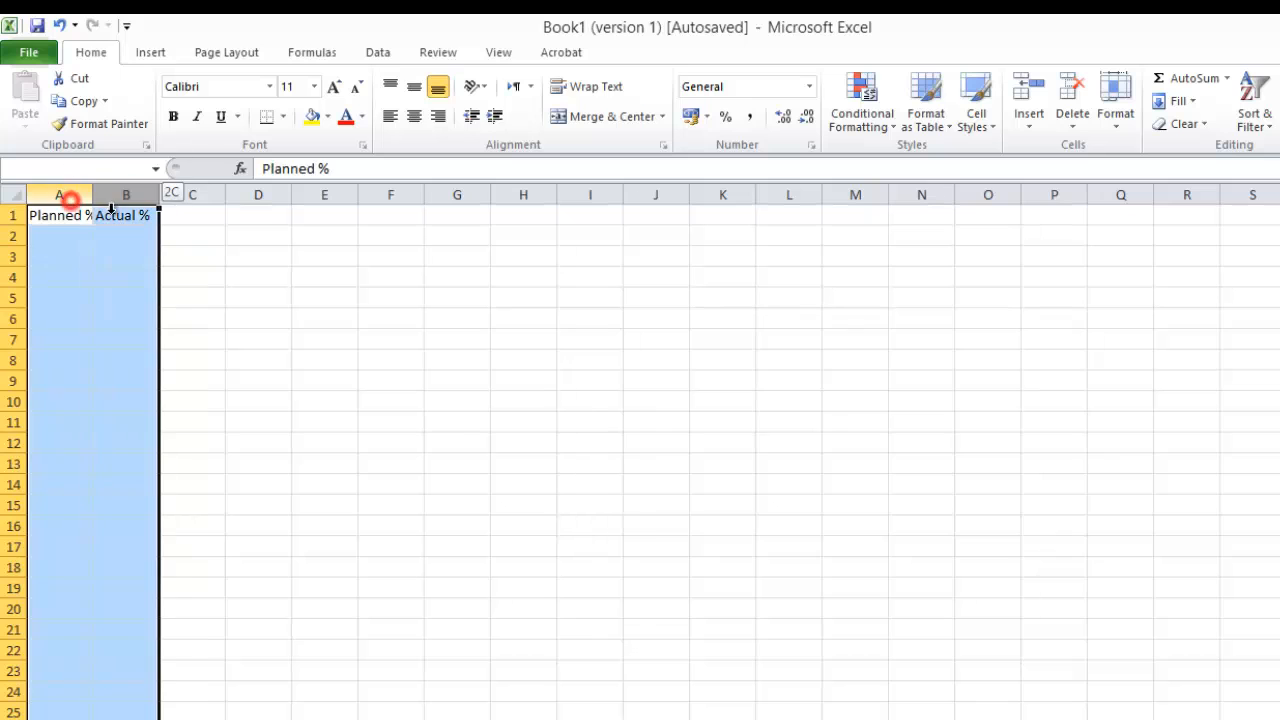
double_click(165, 194)
click(320, 354)
click(66, 238)
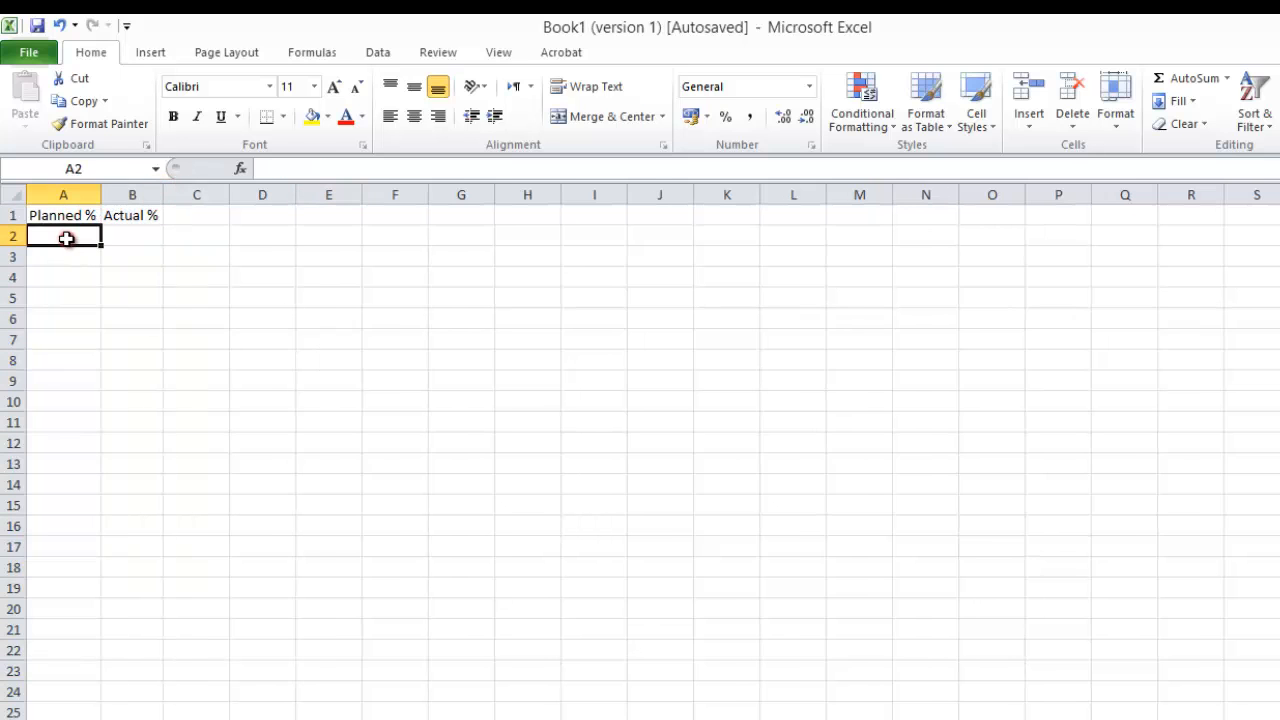
text(10)
key(Return)
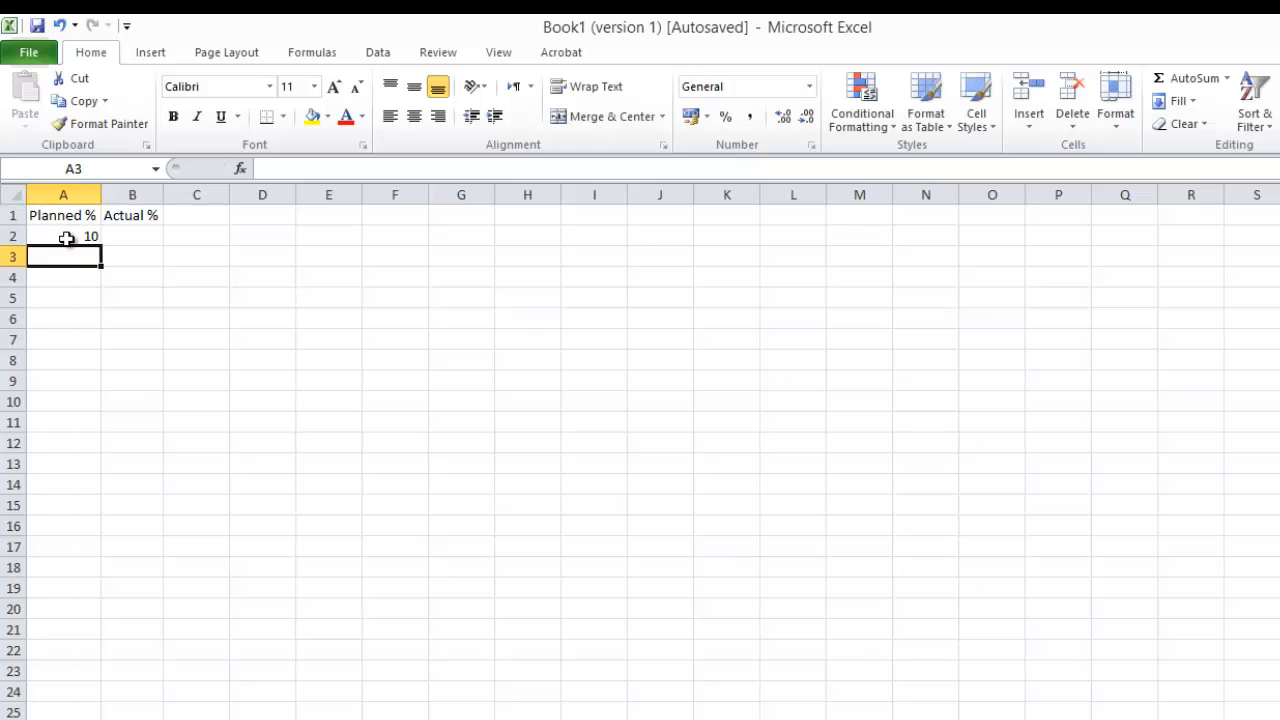
text(30)
key(Return)
text(50)
key(Return)
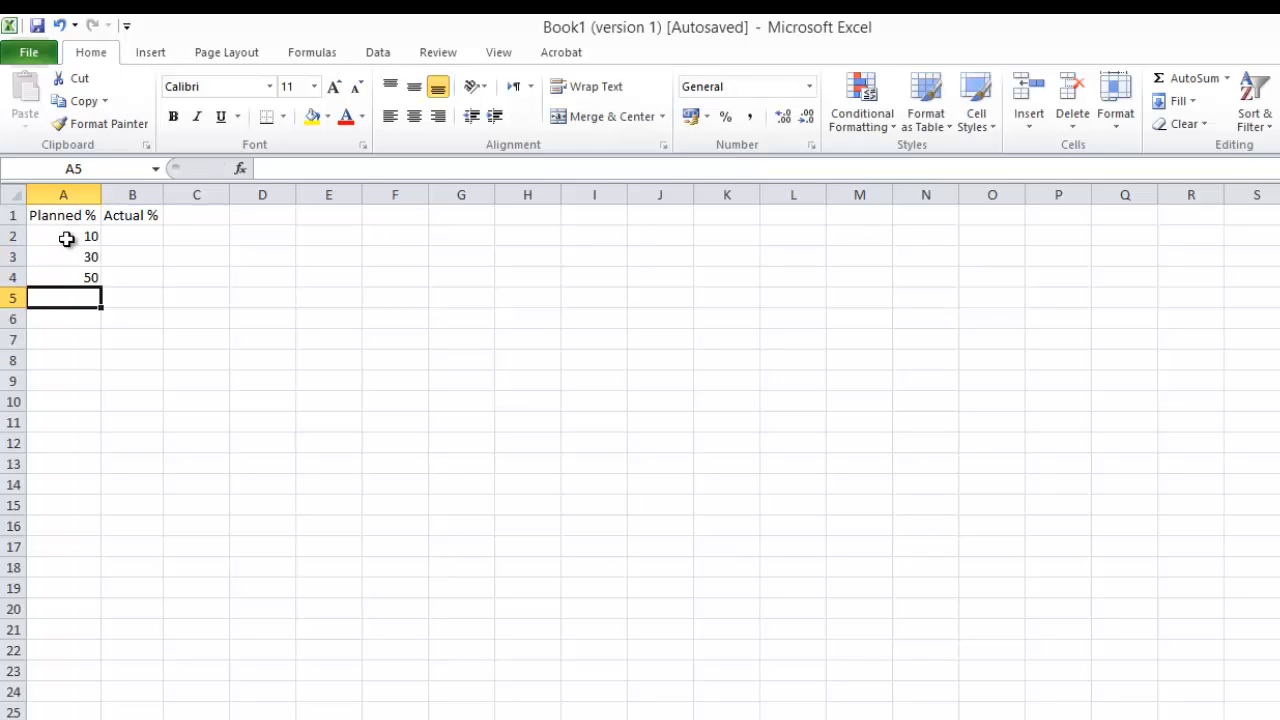
drag(66, 238, 51, 294)
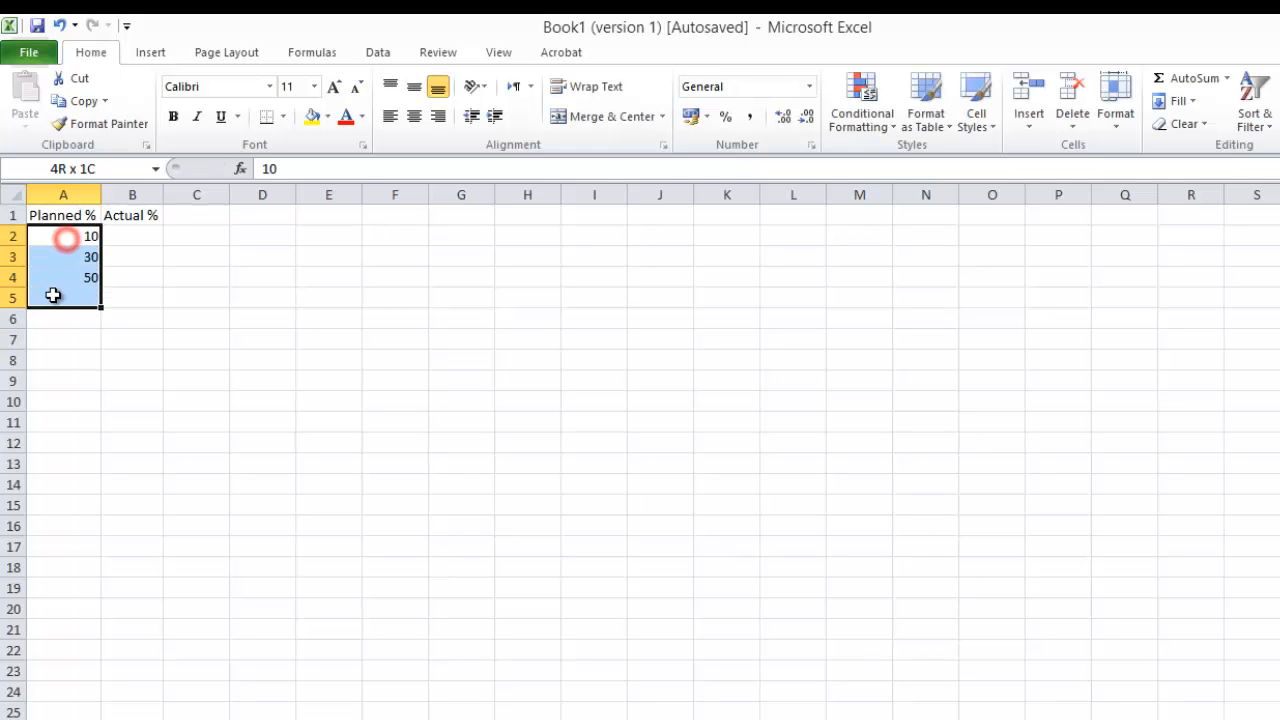
click(75, 235)
drag(75, 235, 66, 280)
key(Delete)
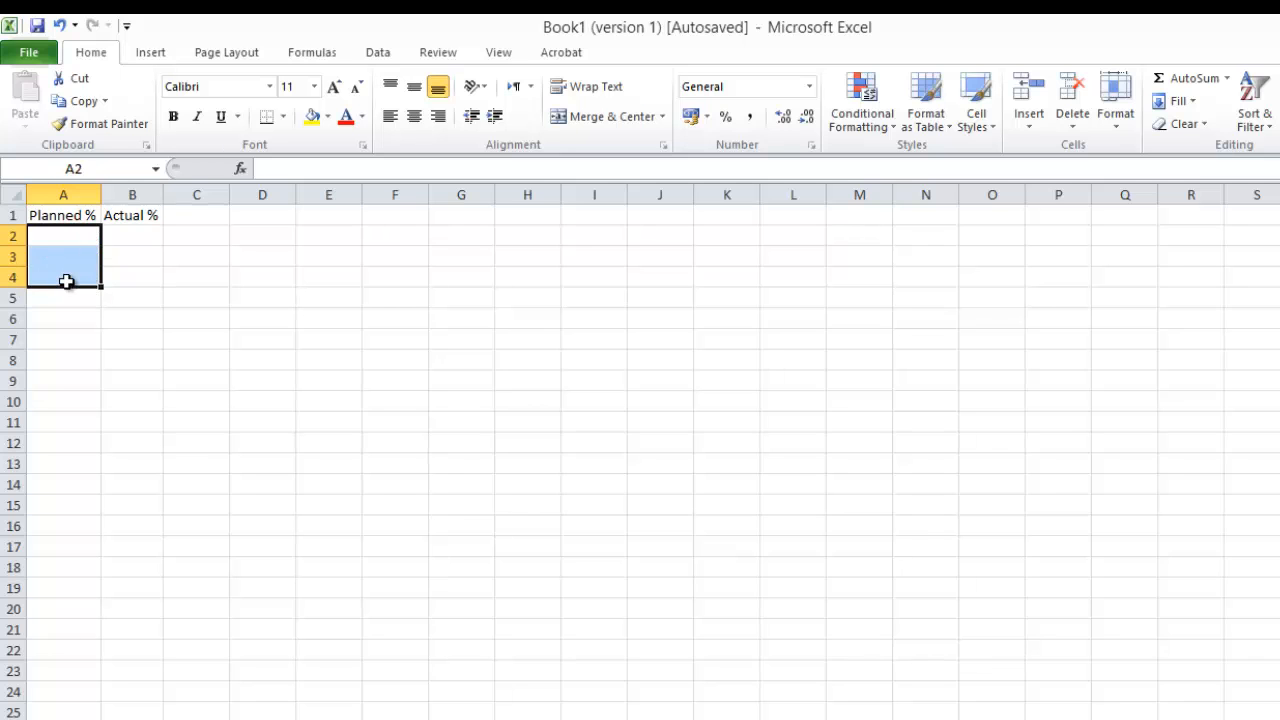
Format cell A2 as Percentage with 2 decimal places.
click(66, 235)
right_click(66, 235)
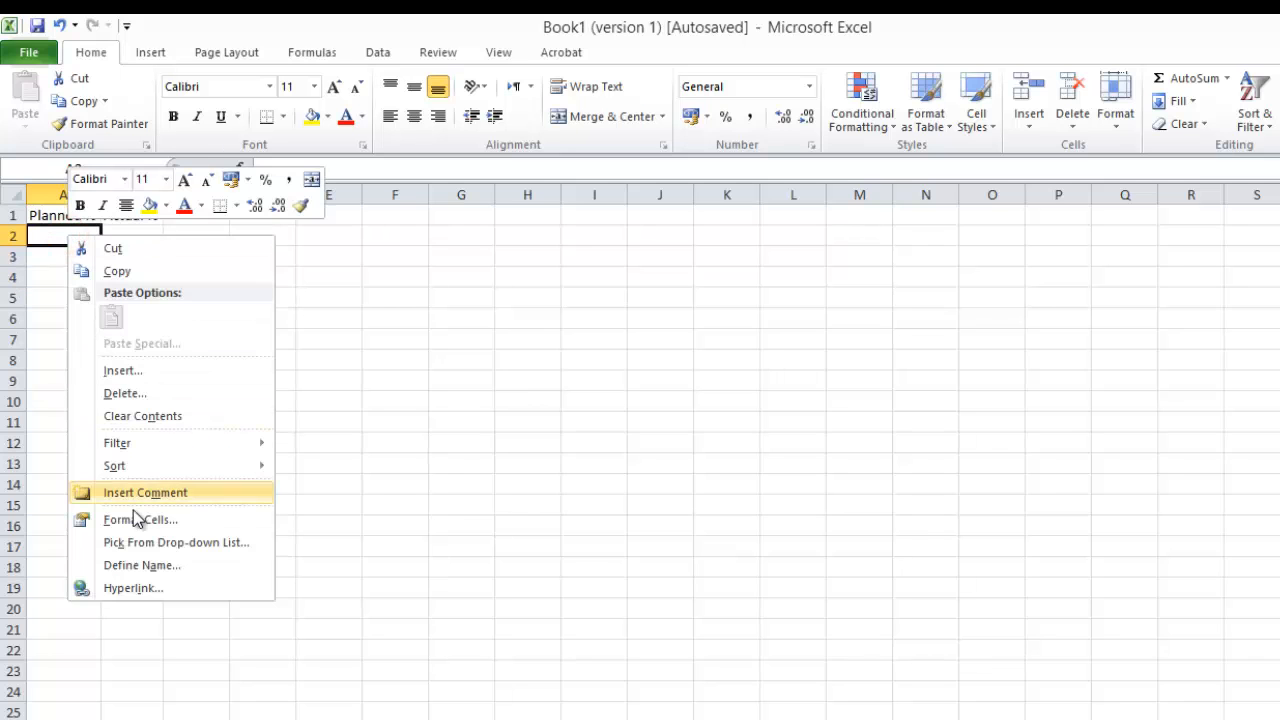
click(133, 519)
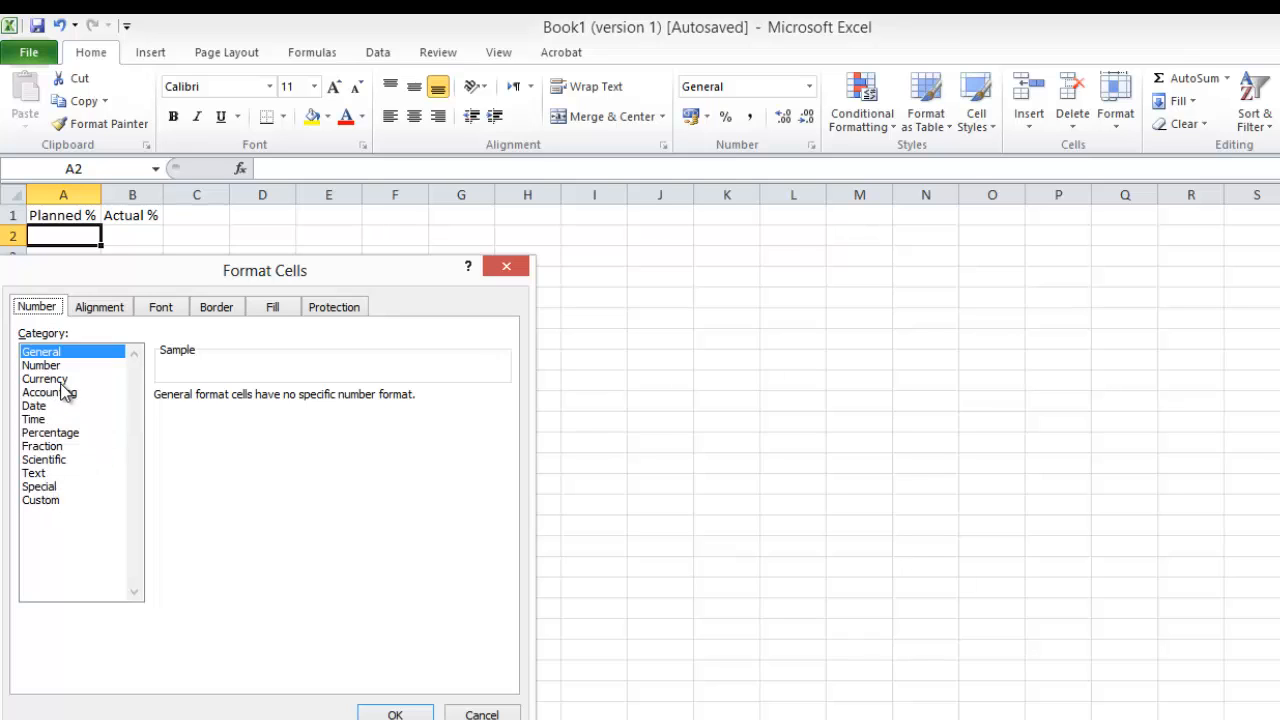
click(45, 433)
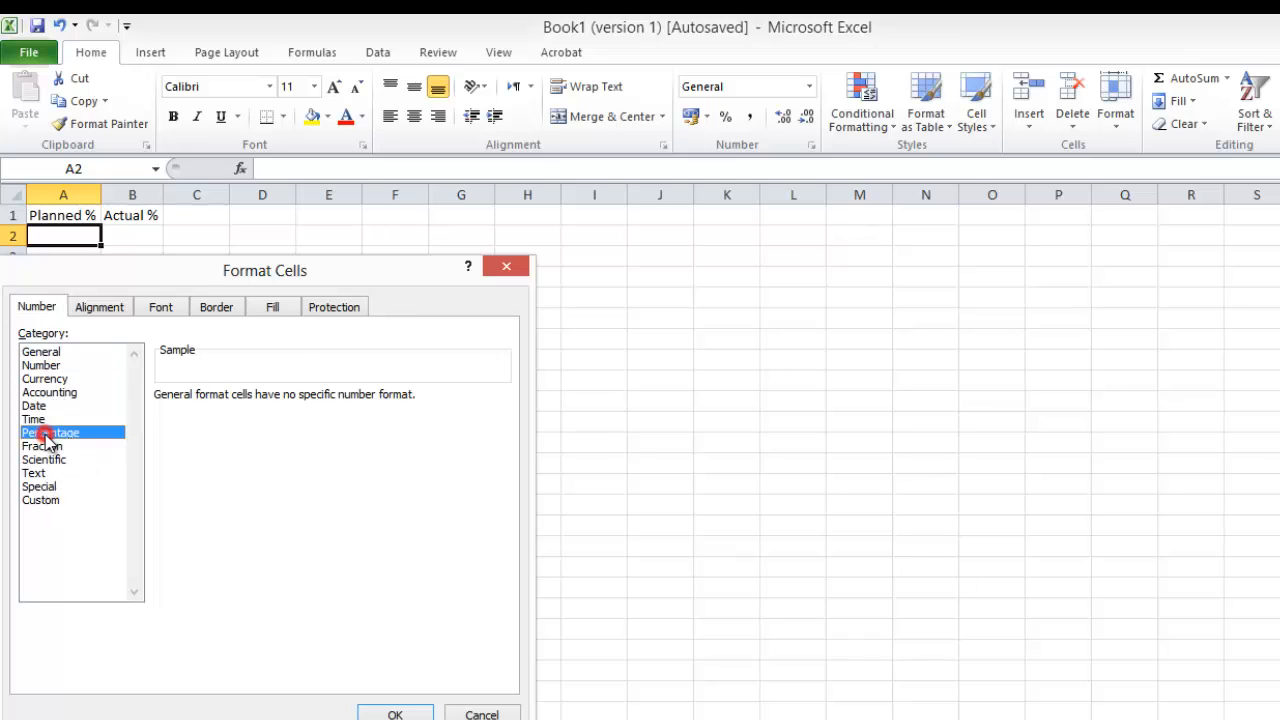
click(395, 713)
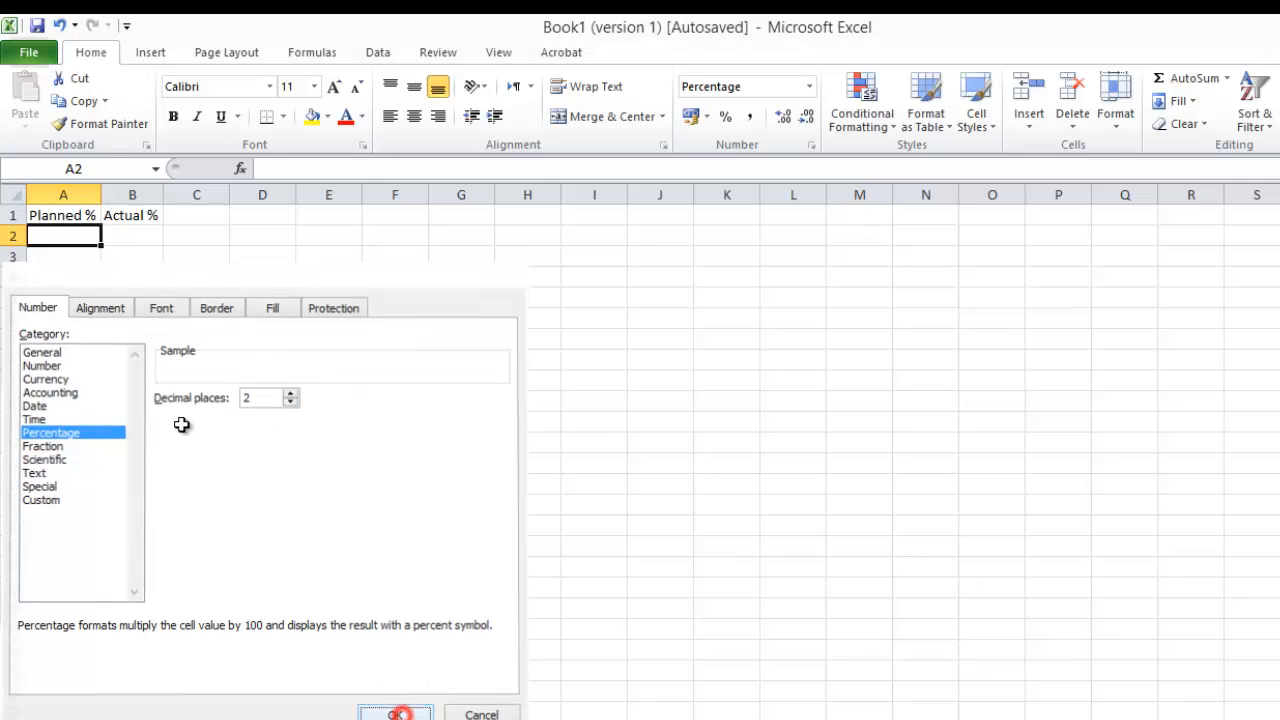
Enter 10% in A2 and 20% in A3, and extend the series down column A to 100% in A11.
text(10)
key(Return)
text(.)
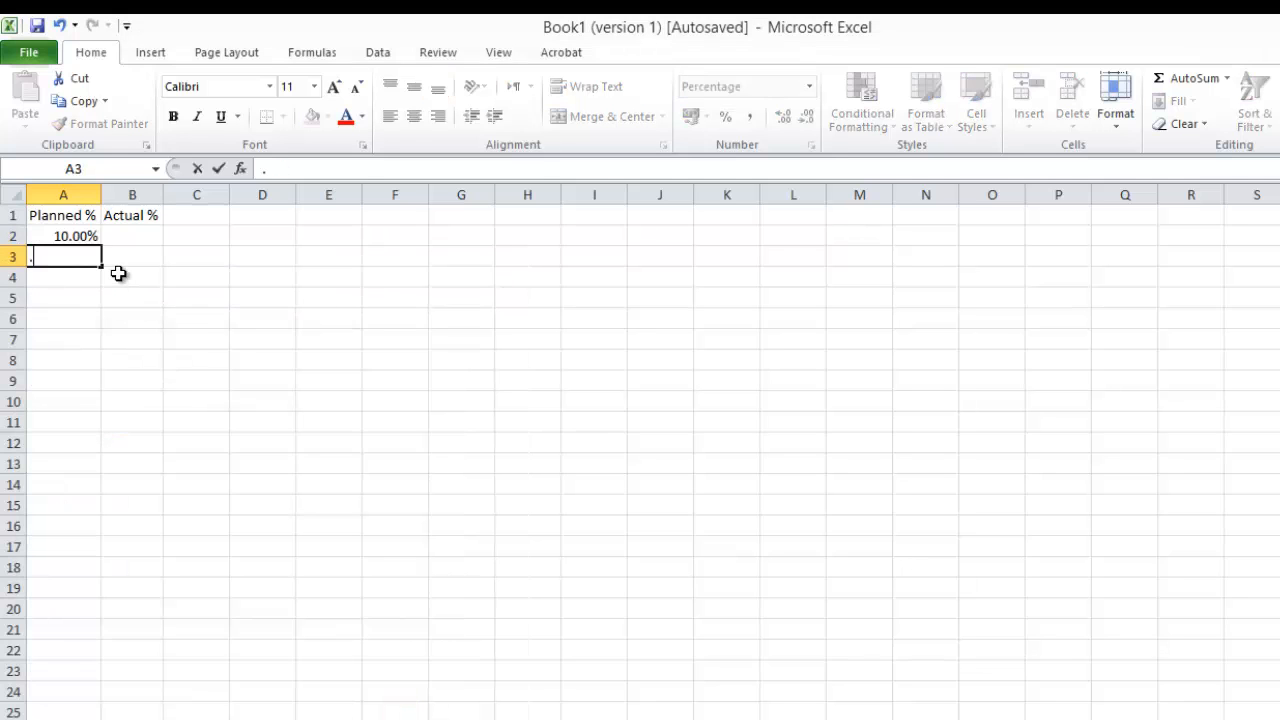
click(130, 318)
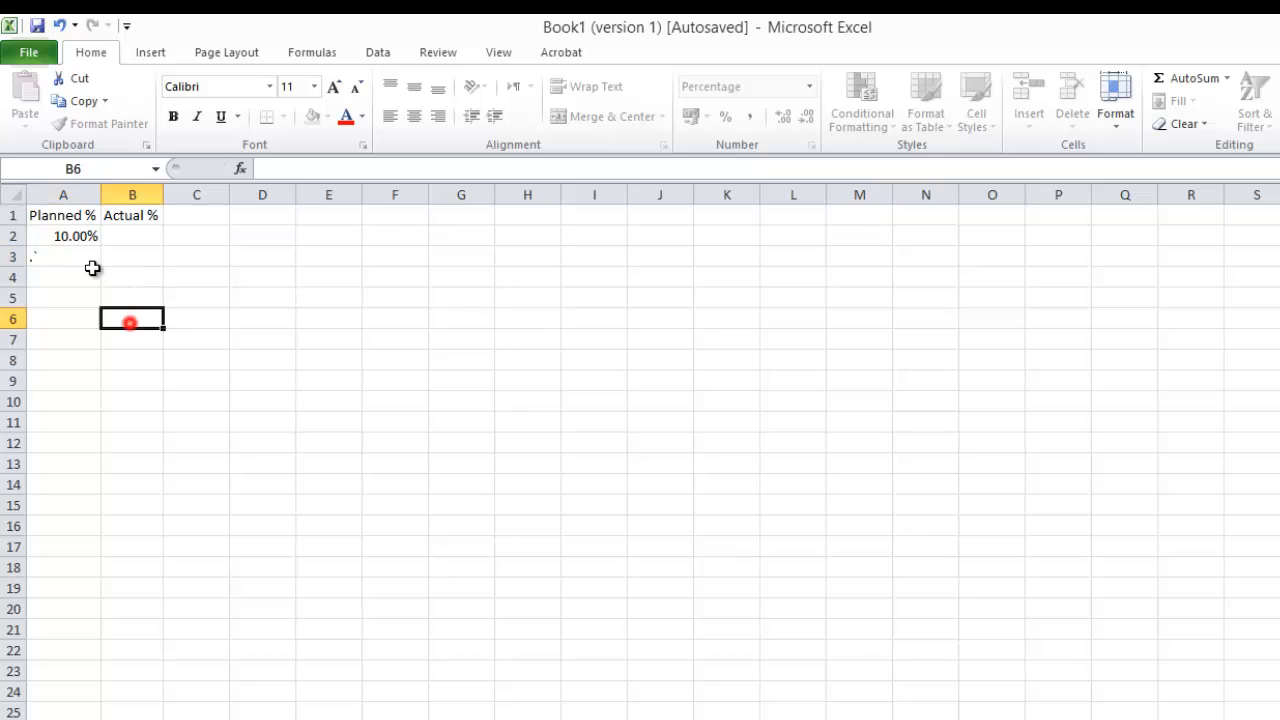
click(63, 236)
drag(103, 250, 103, 266)
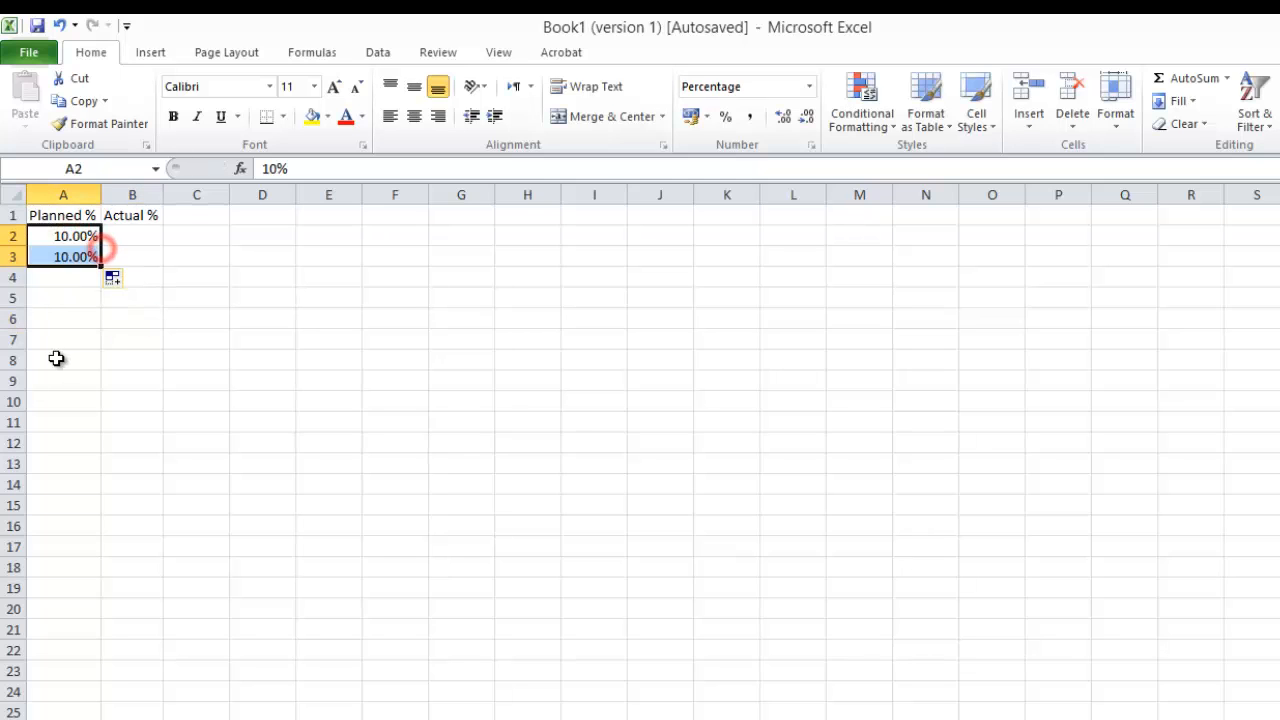
drag(57, 342, 57, 358)
click(83, 260)
text(20%)
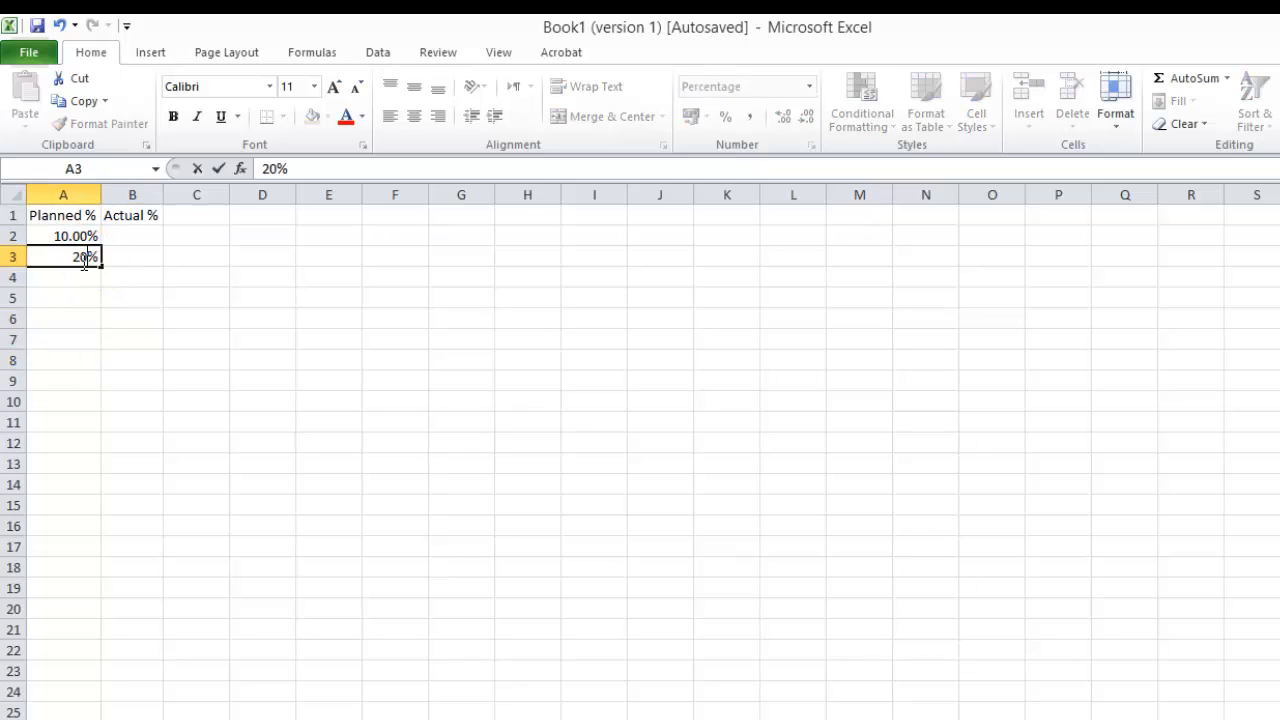
key(Return)
drag(87, 236, 51, 429)
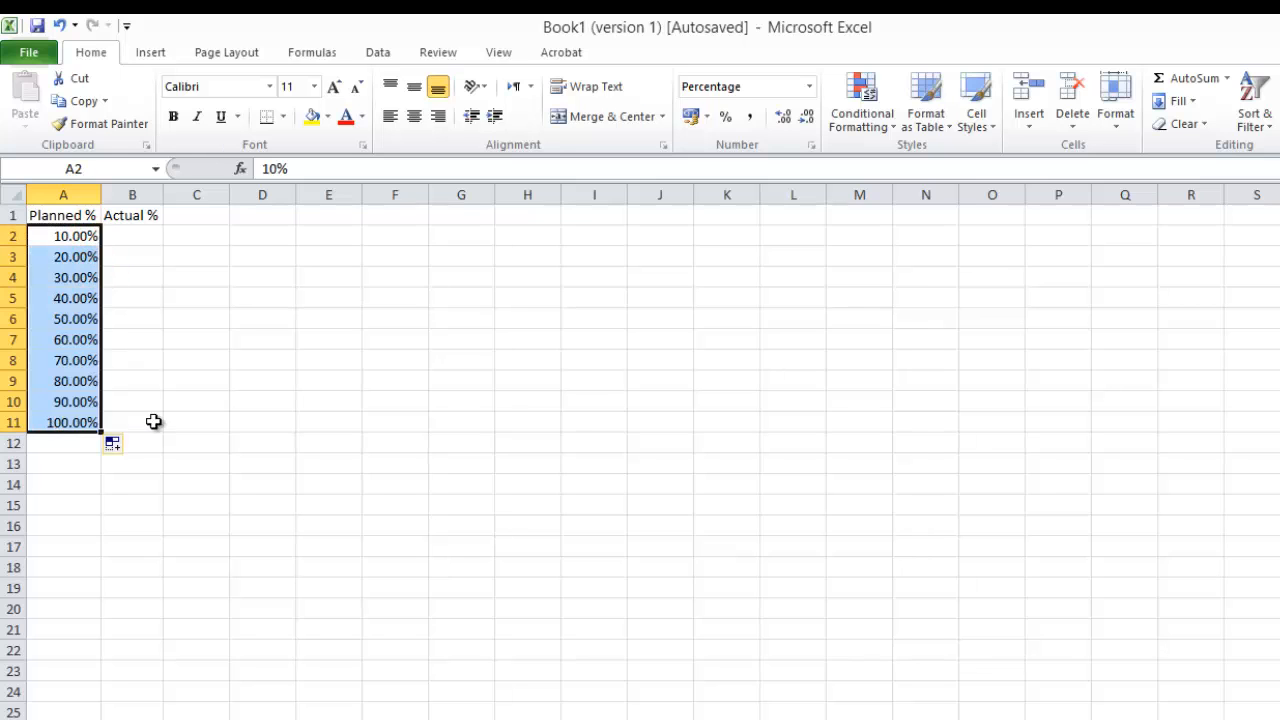
click(303, 410)
Enter the formula =A2-0.1 in B2 and fill it down to B11.
click(146, 238)
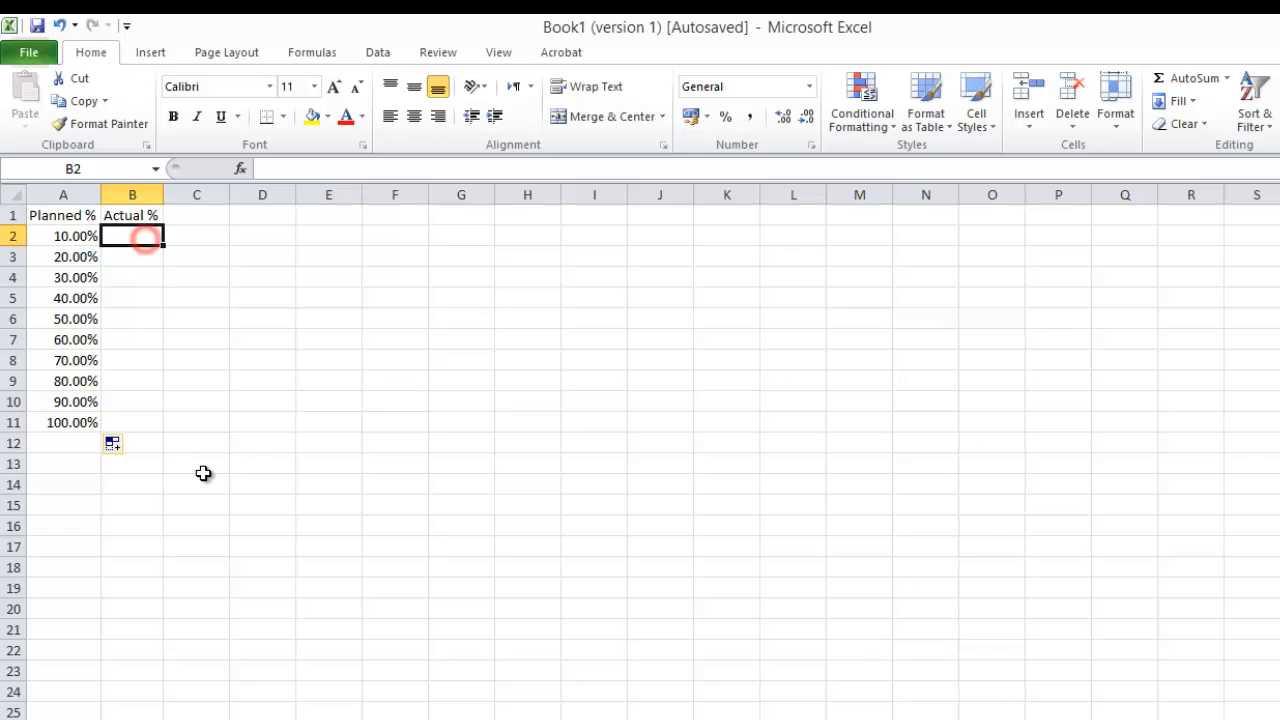
text(=)
key(Left)
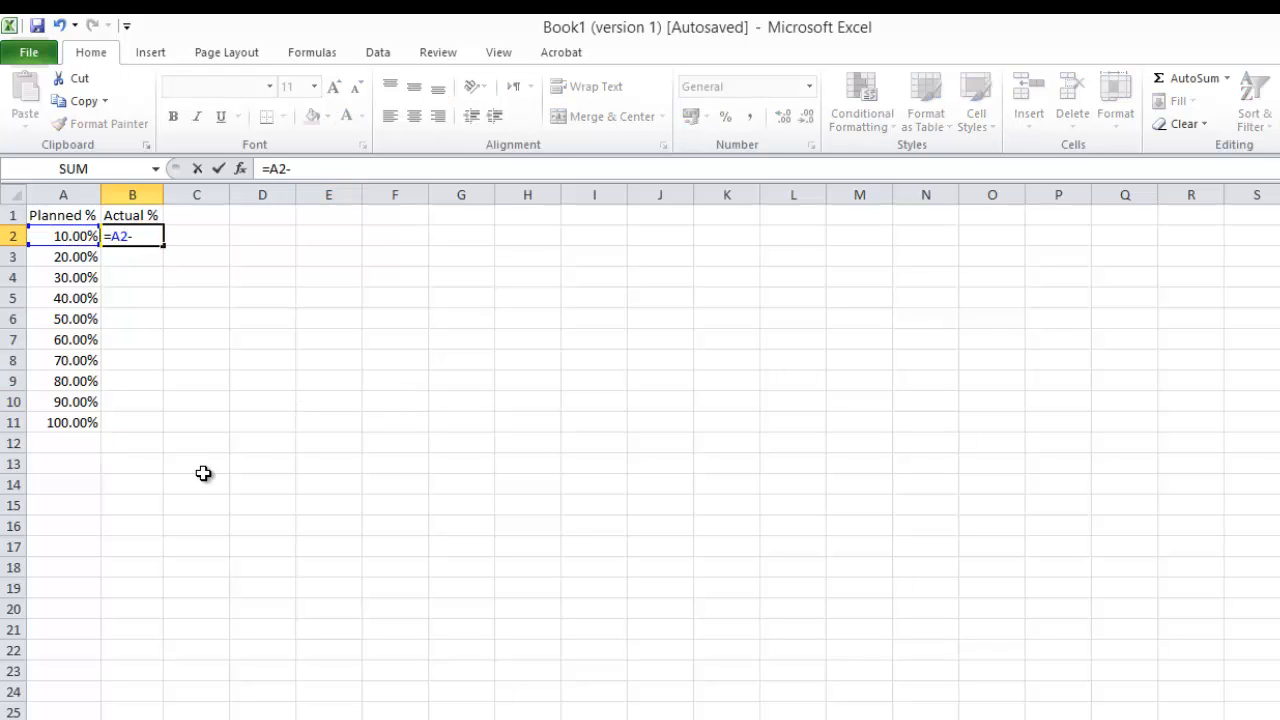
key(Return)
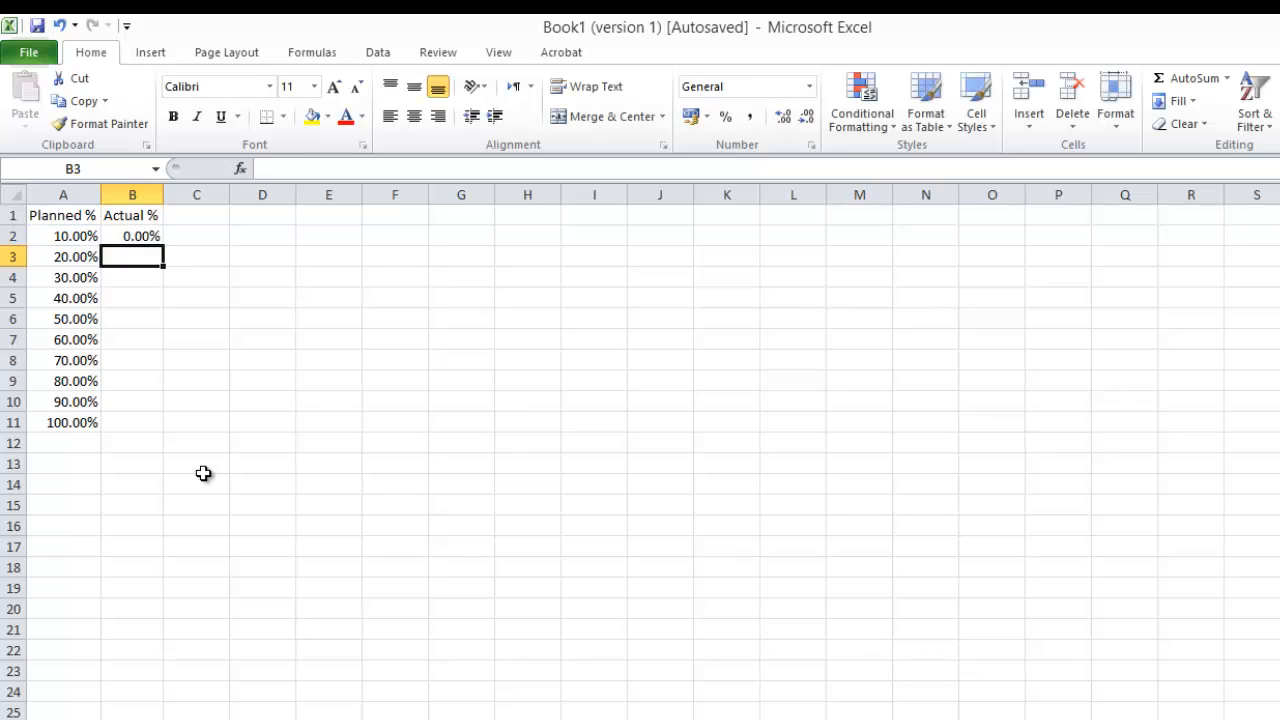
click(148, 236)
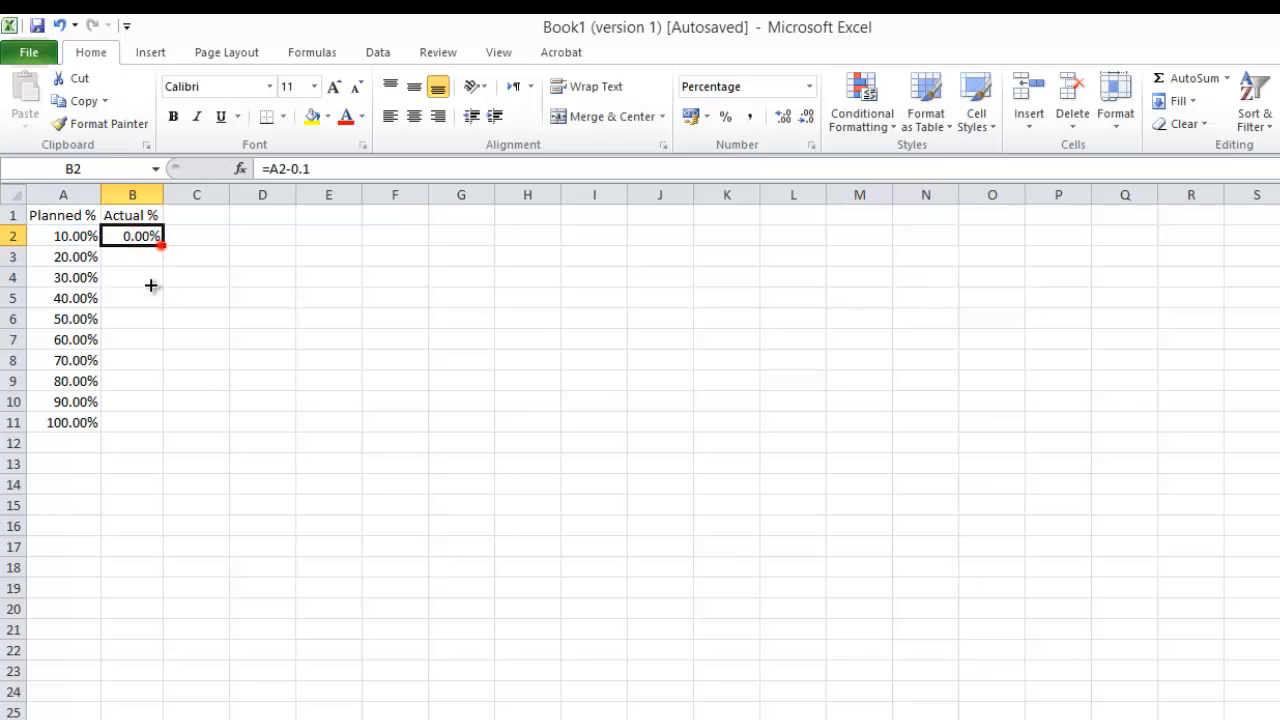
drag(160, 245, 115, 424)
click(349, 410)
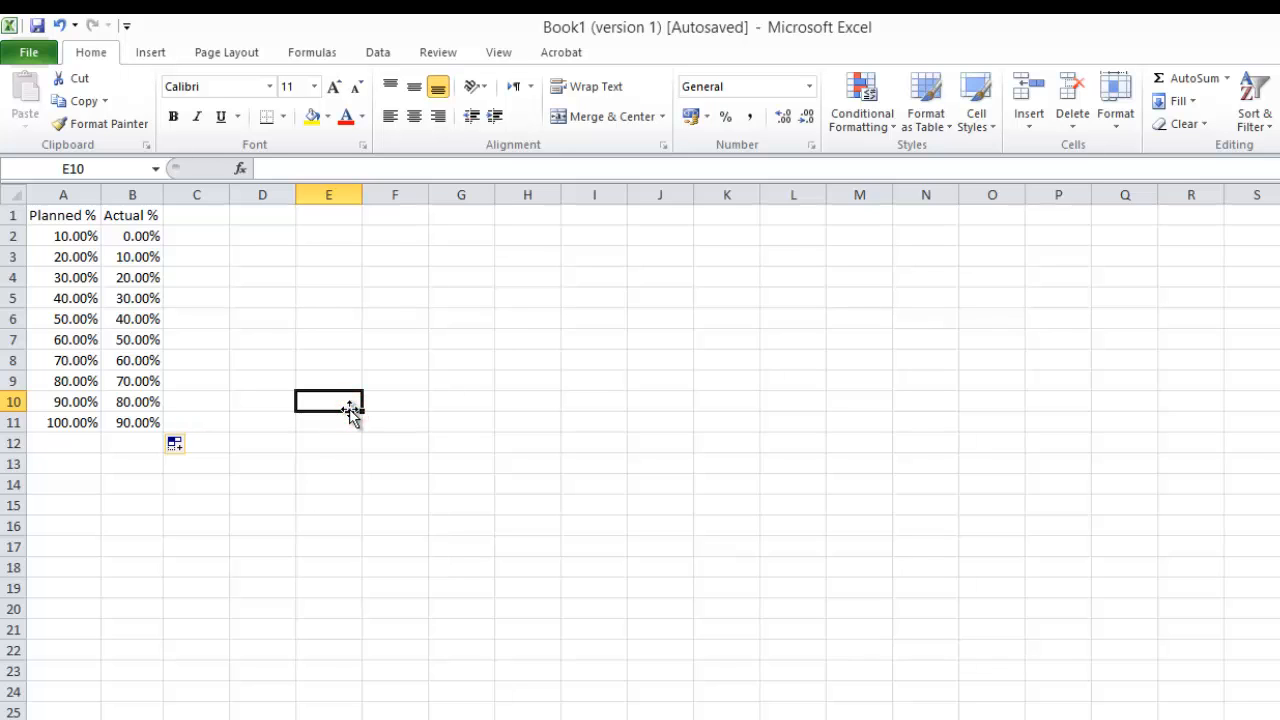
Widen columns A and B equally and insert a 2-D clustered column chart from A1:B11.
drag(66, 194, 190, 194)
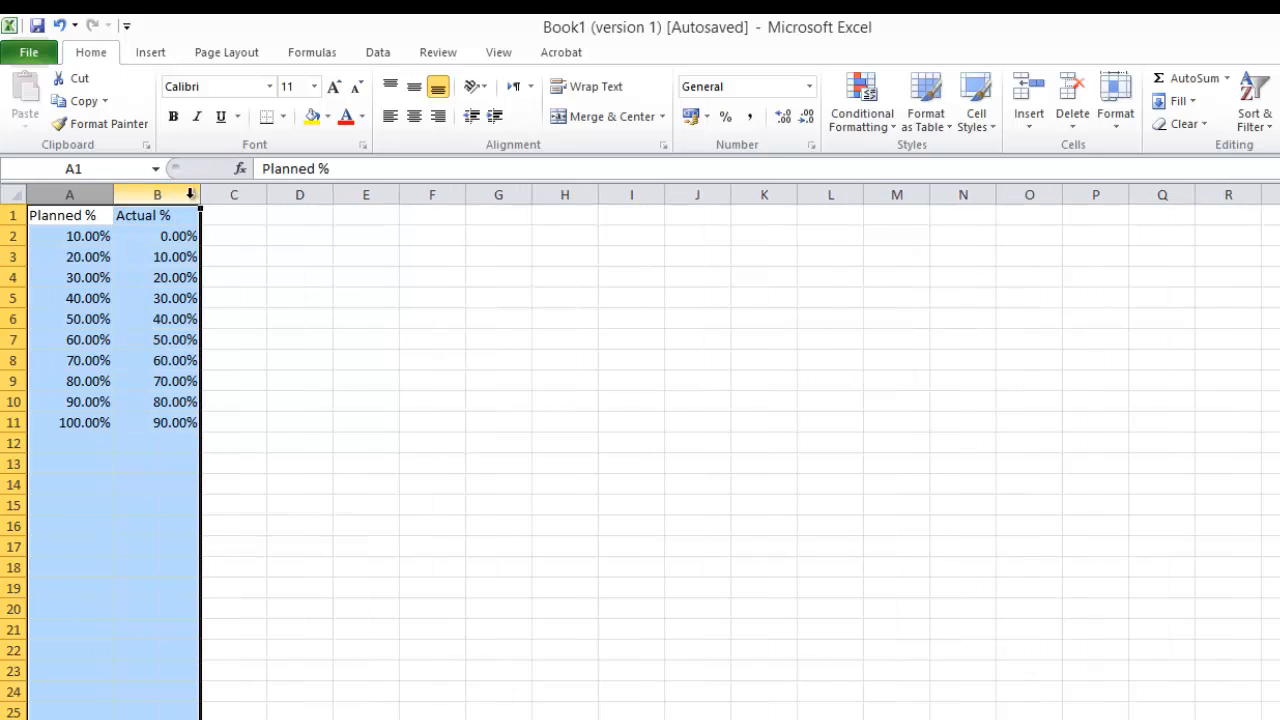
click(414, 356)
drag(83, 214, 179, 431)
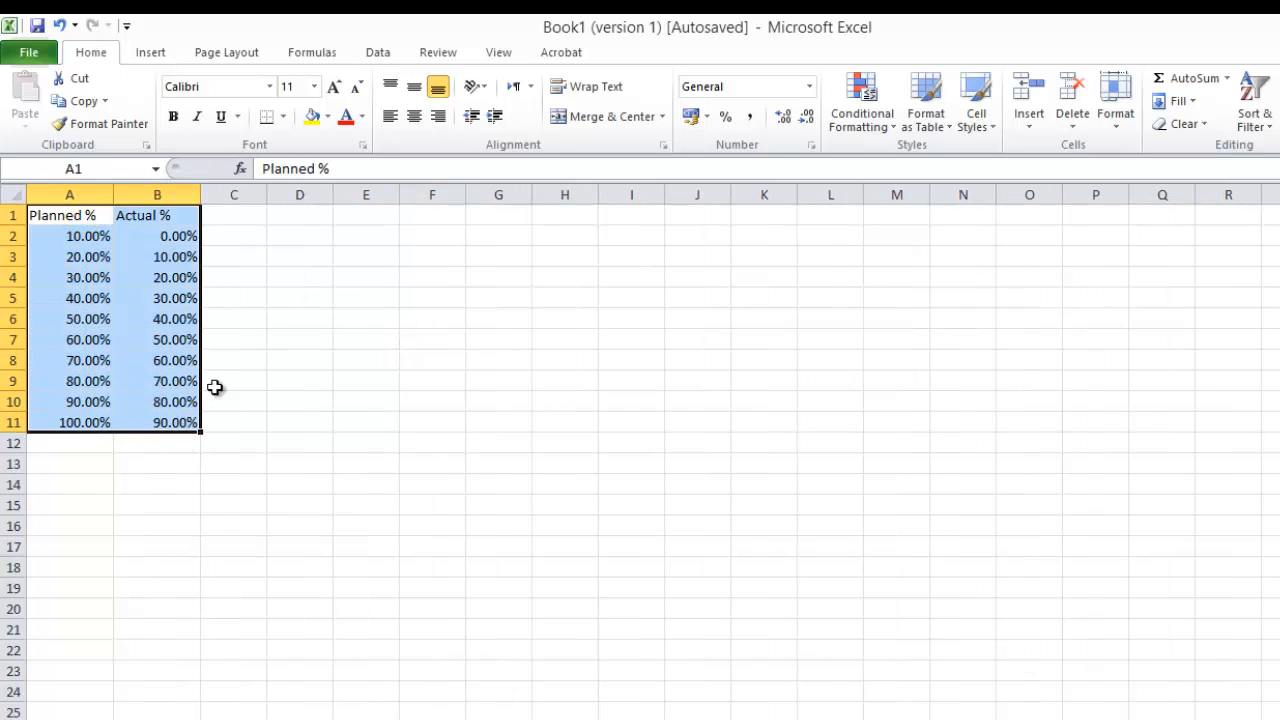
click(151, 51)
click(393, 100)
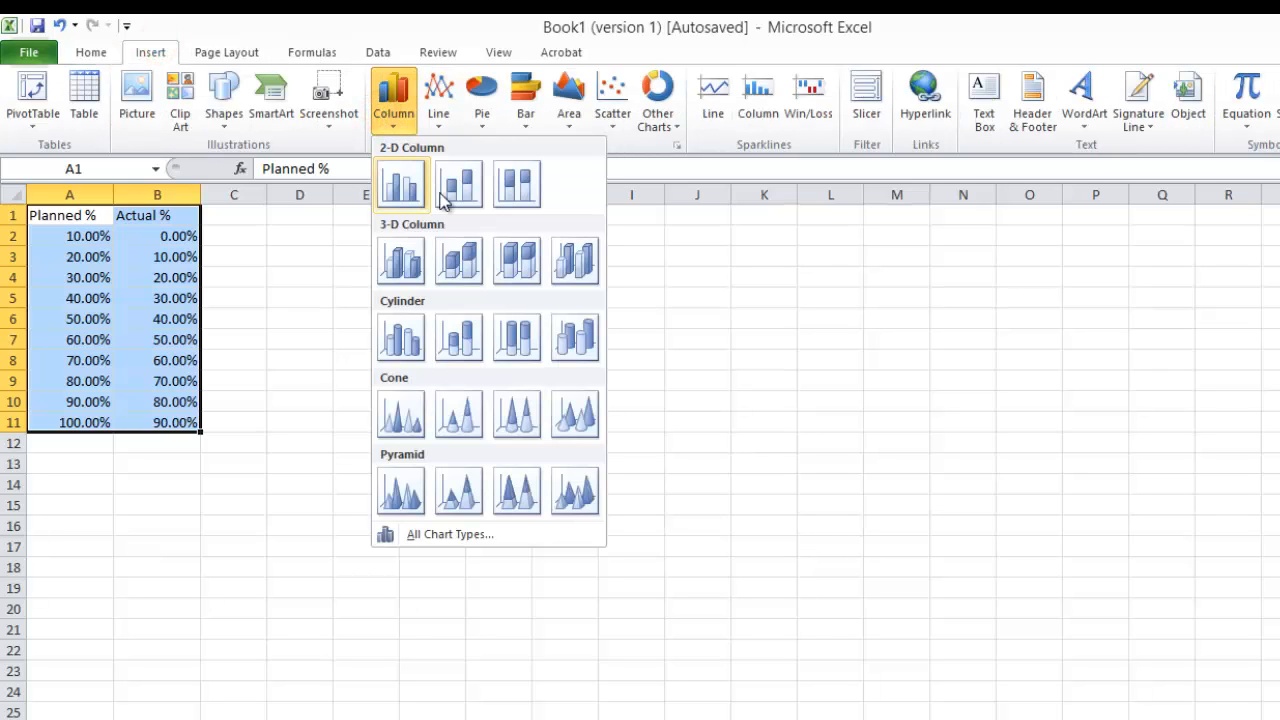
click(401, 190)
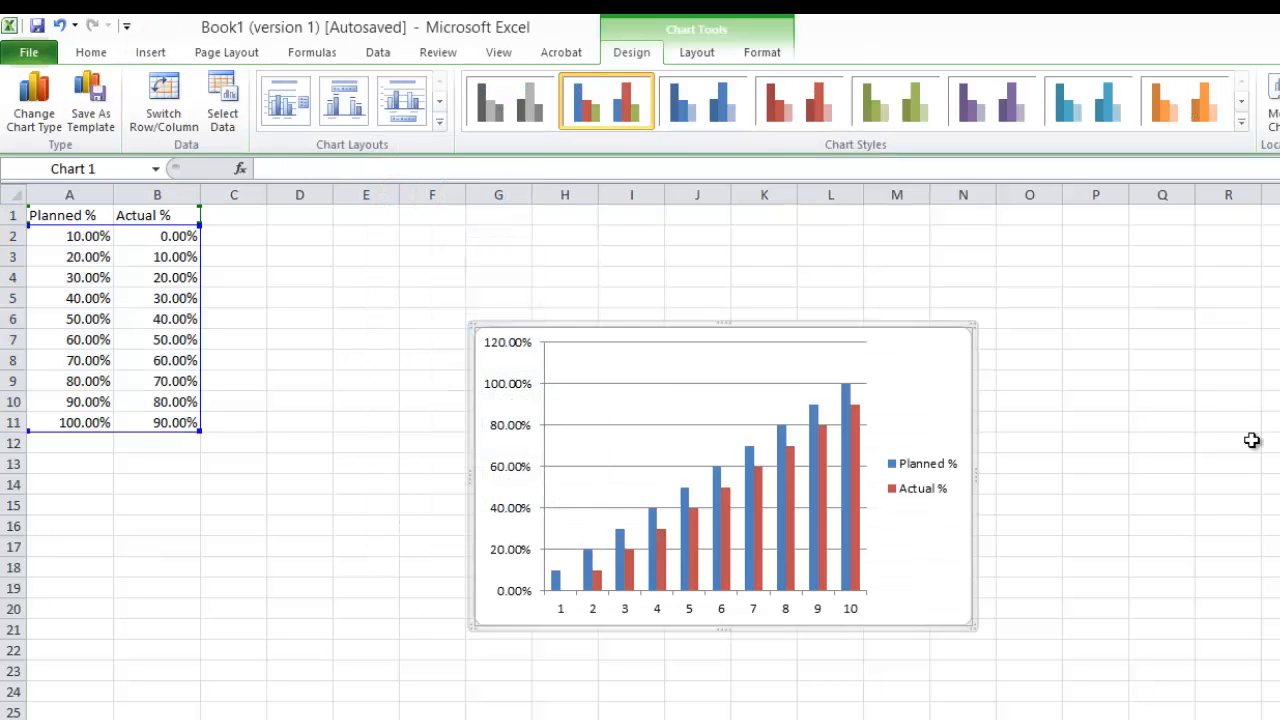
Move the chart closer to the data and enlarge it to span about columns E to P and rows 4 to 25.
click(801, 330)
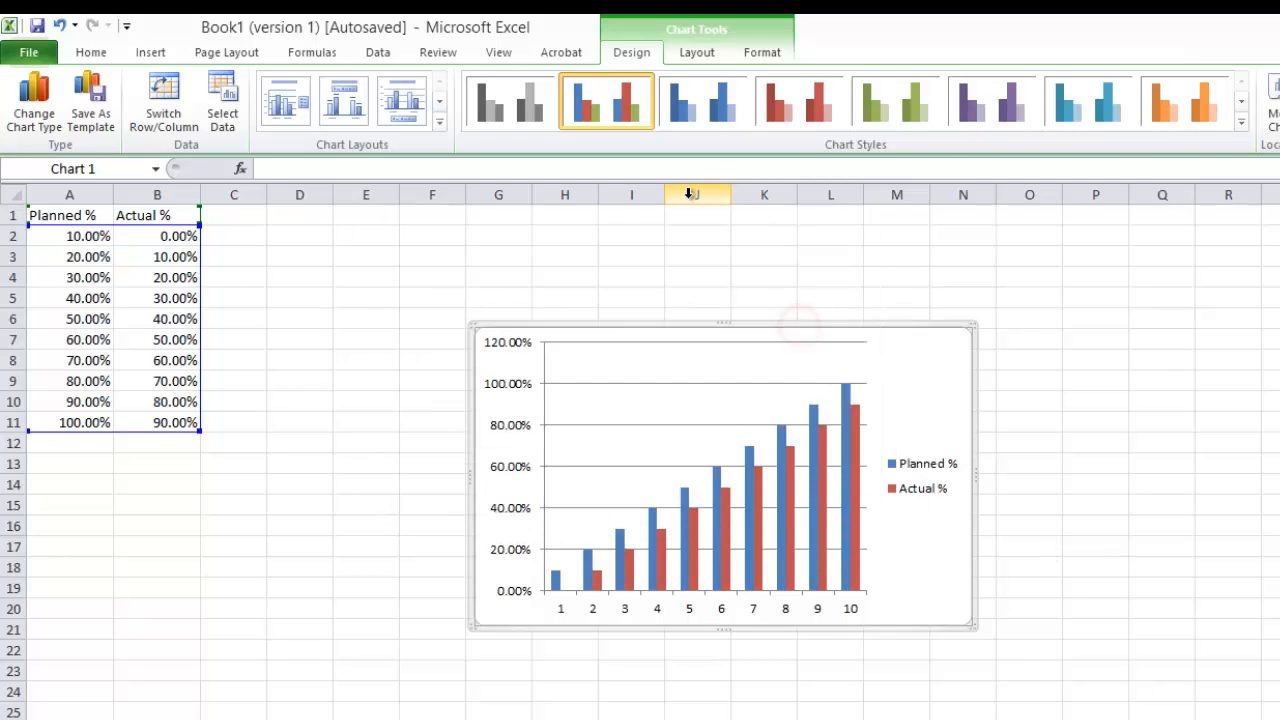
drag(766, 329, 646, 281)
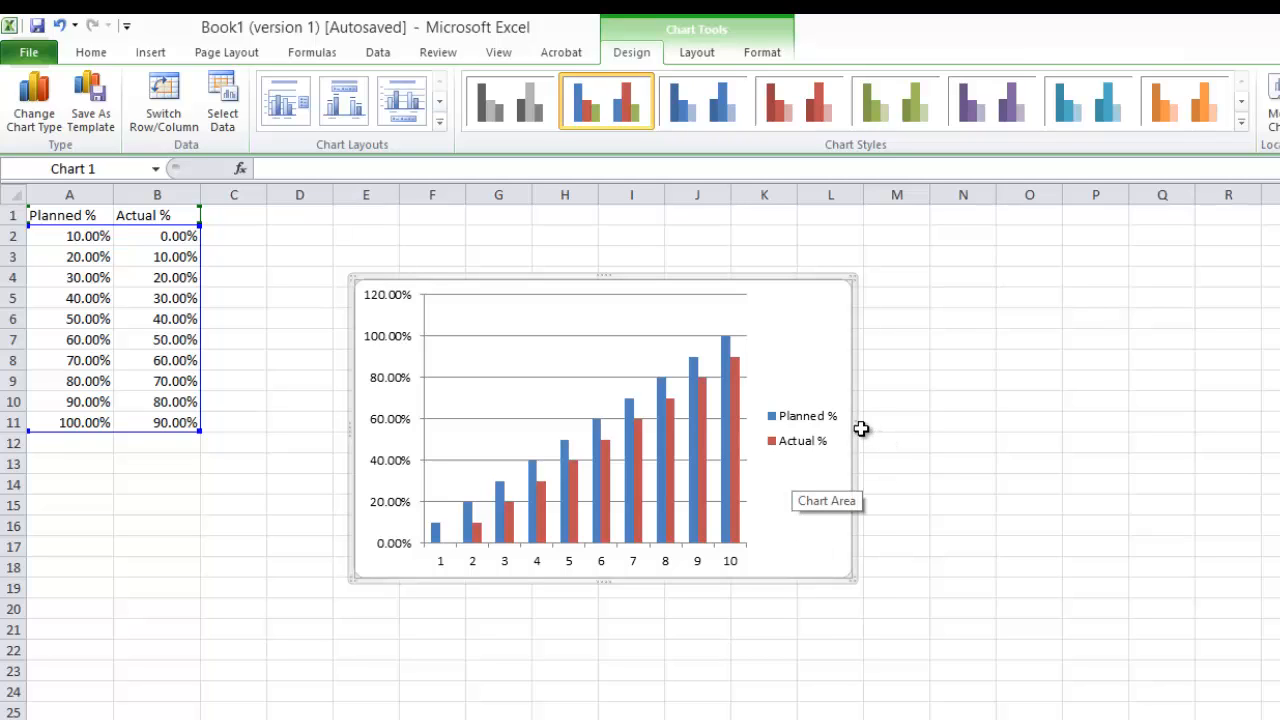
drag(852, 422, 1094, 437)
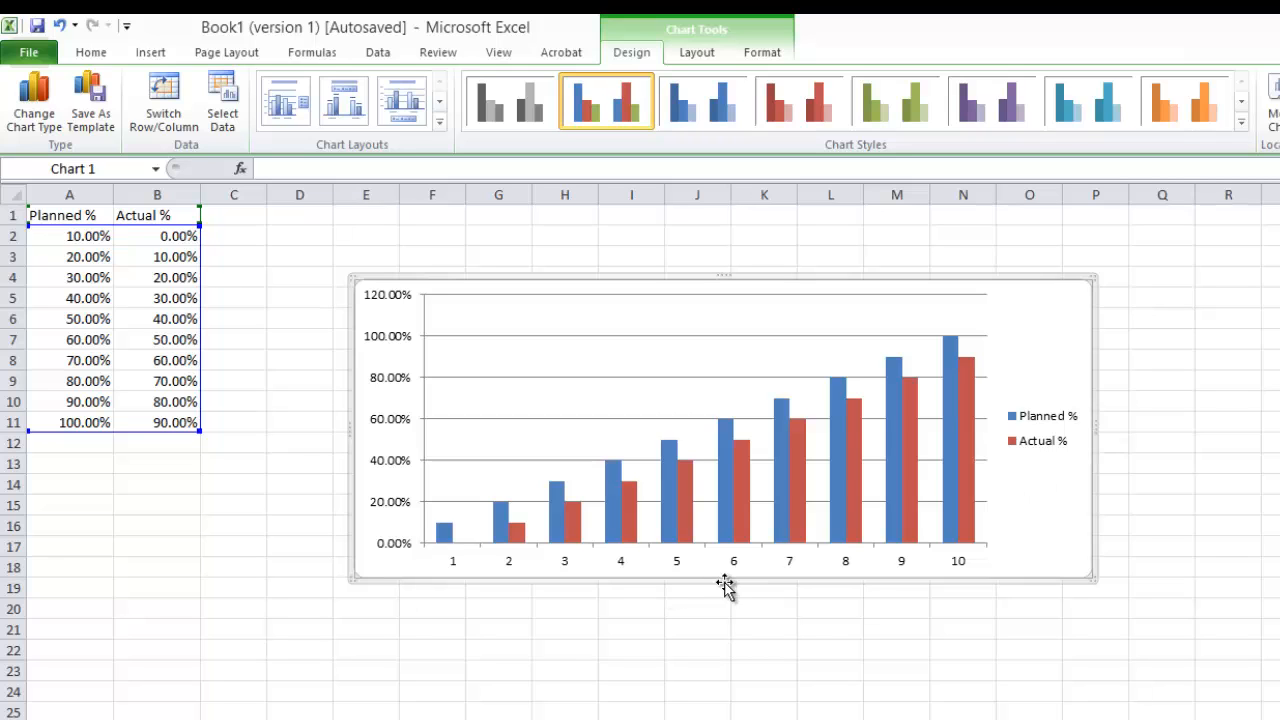
drag(723, 578, 708, 704)
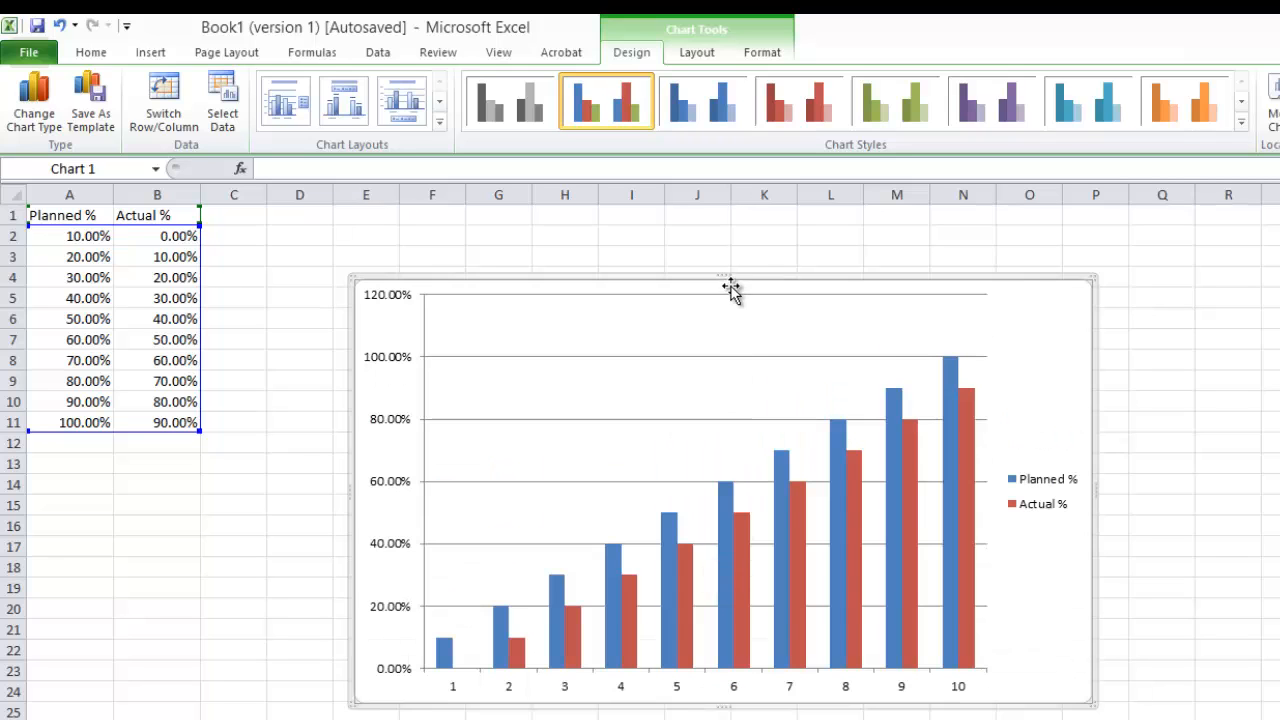
drag(731, 278, 727, 199)
click(1152, 414)
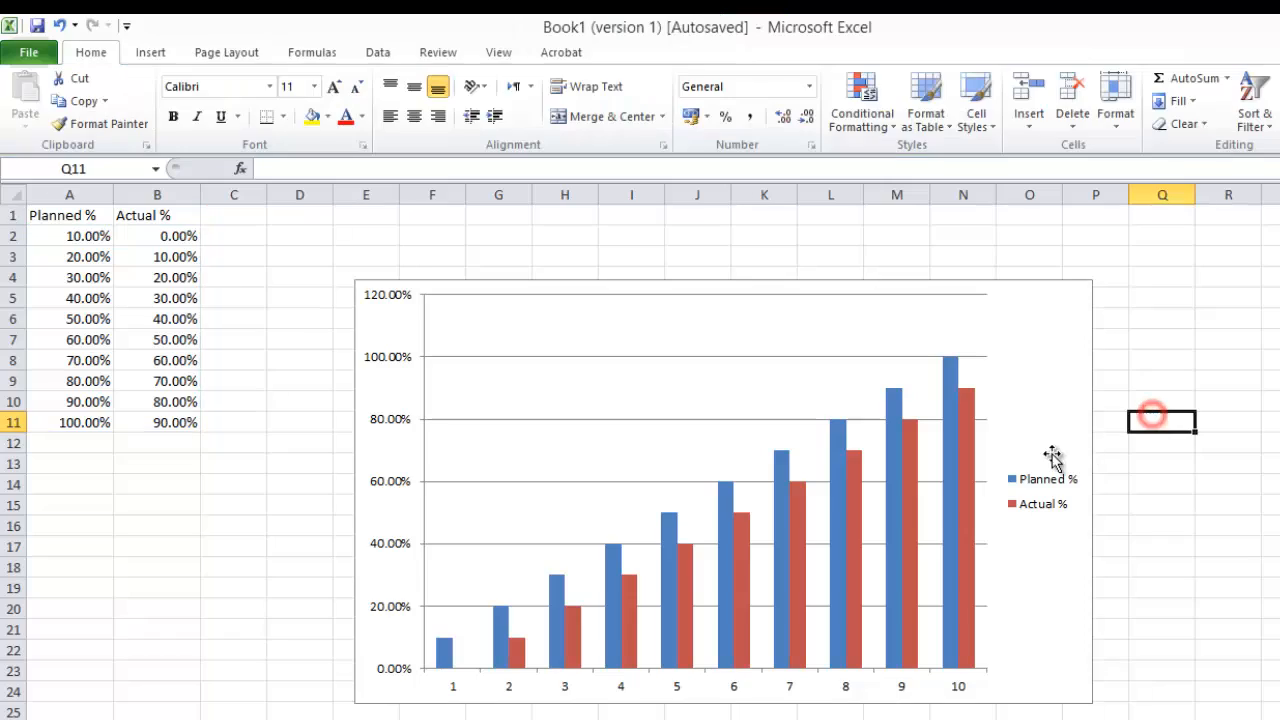
Add data labels to both the Planned % and Actual % series in the chart.
click(946, 363)
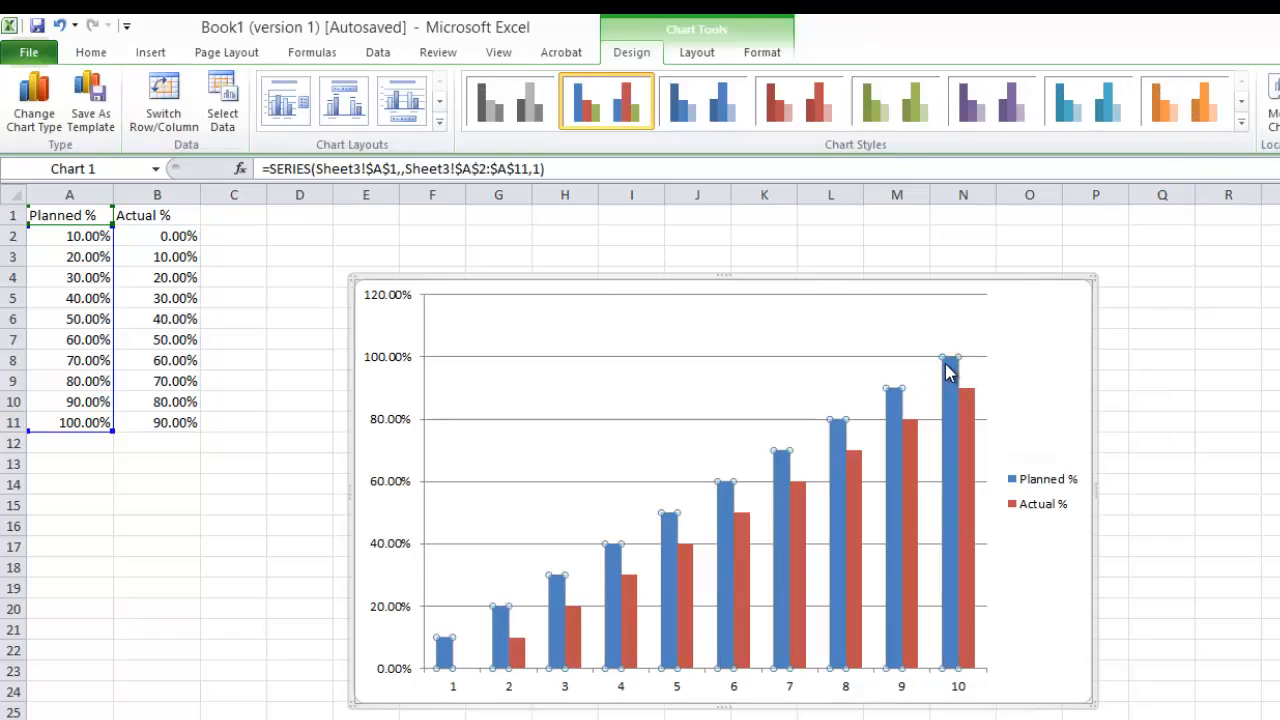
right_click(947, 366)
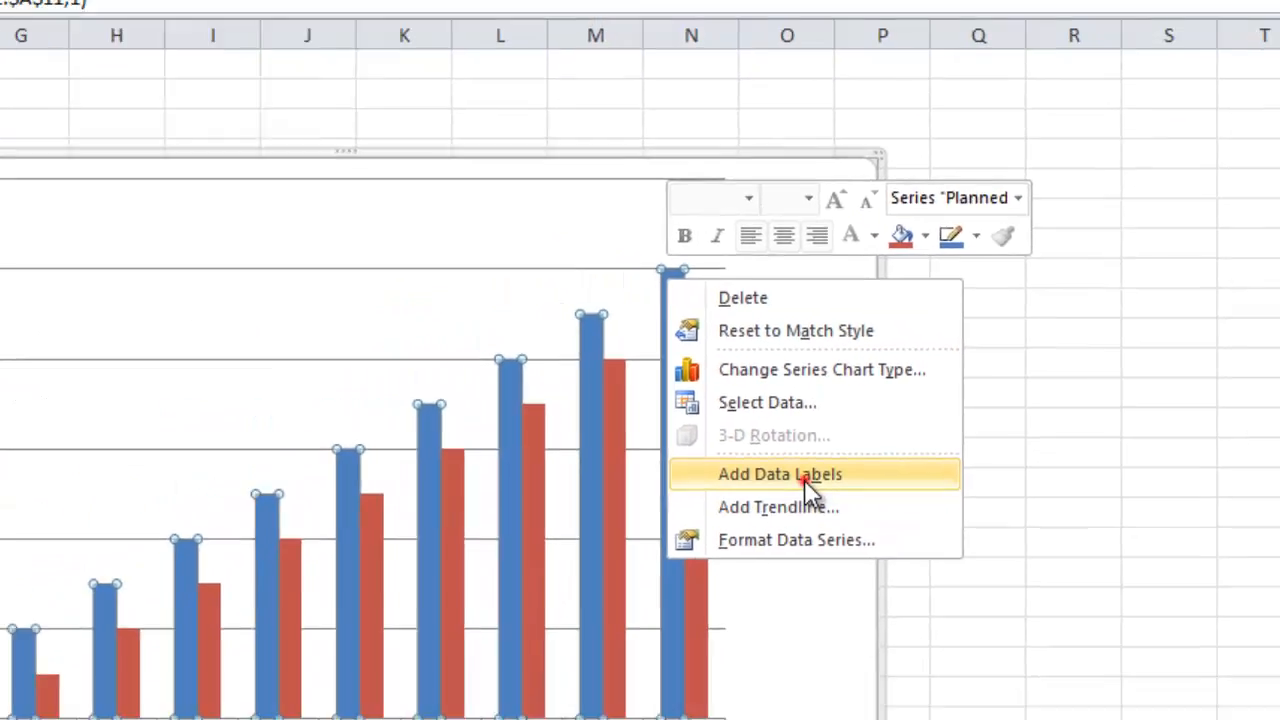
click(870, 501)
click(865, 351)
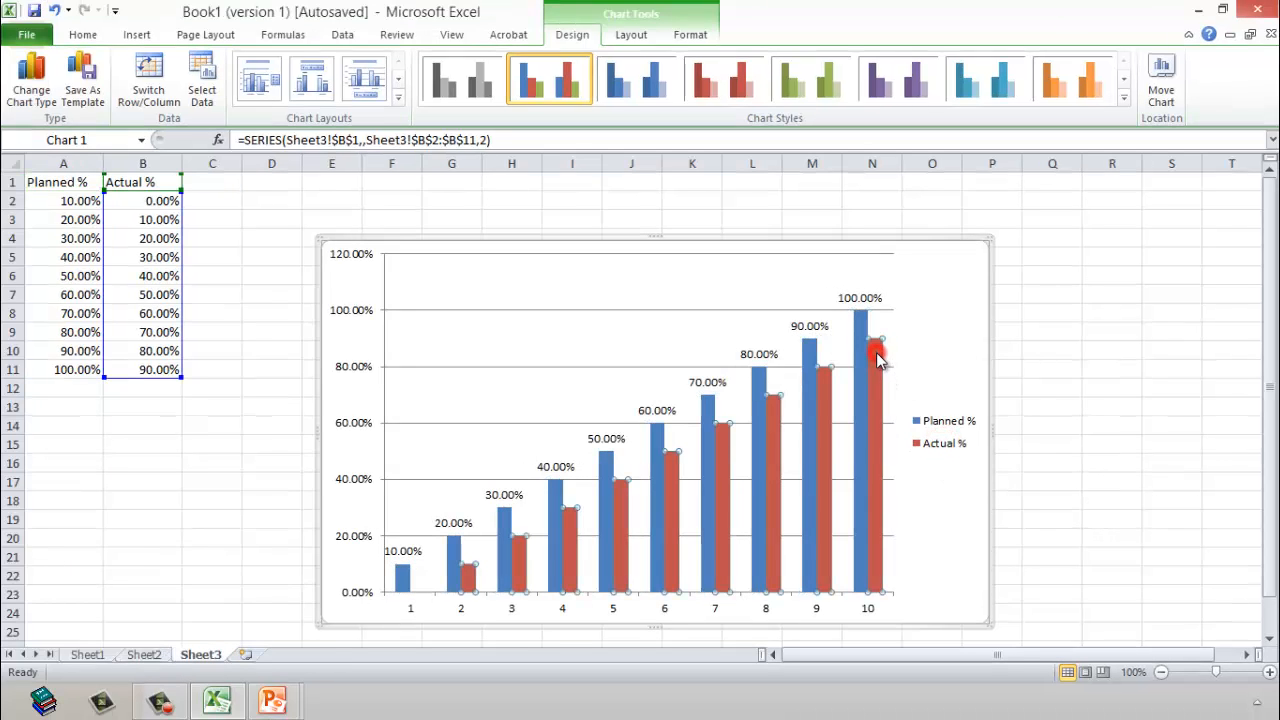
right_click(876, 352)
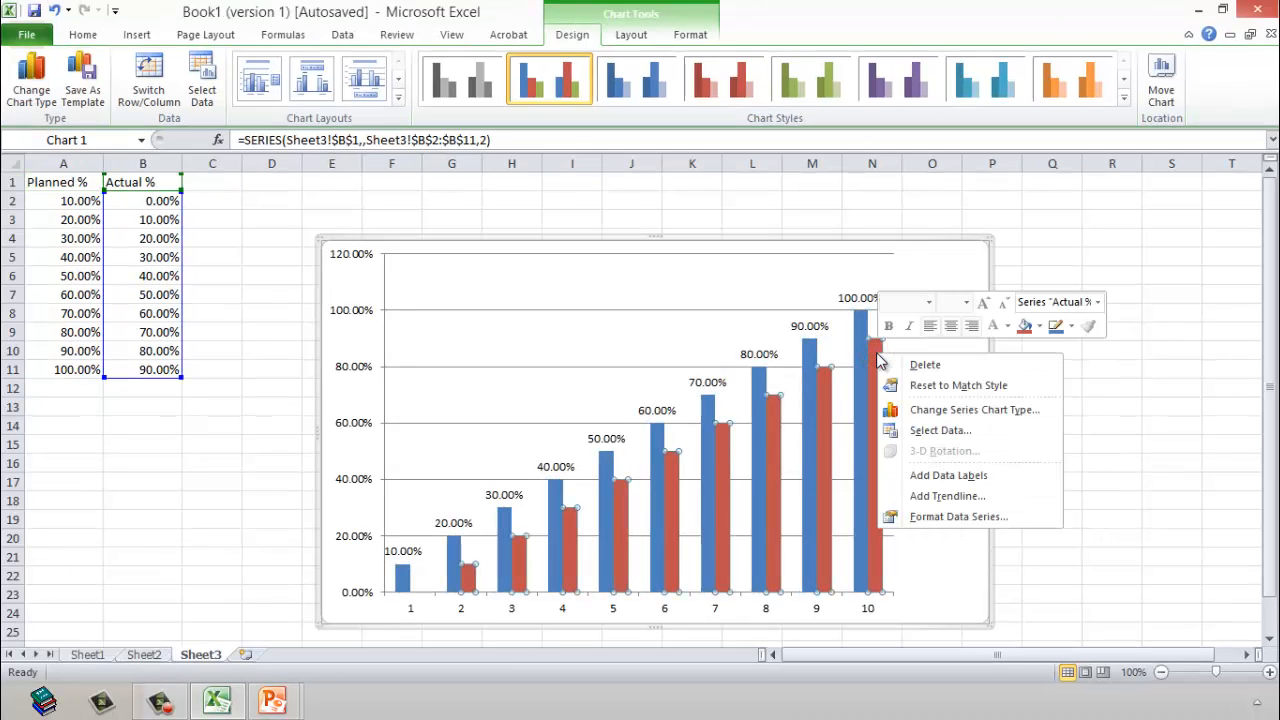
click(940, 475)
click(1079, 413)
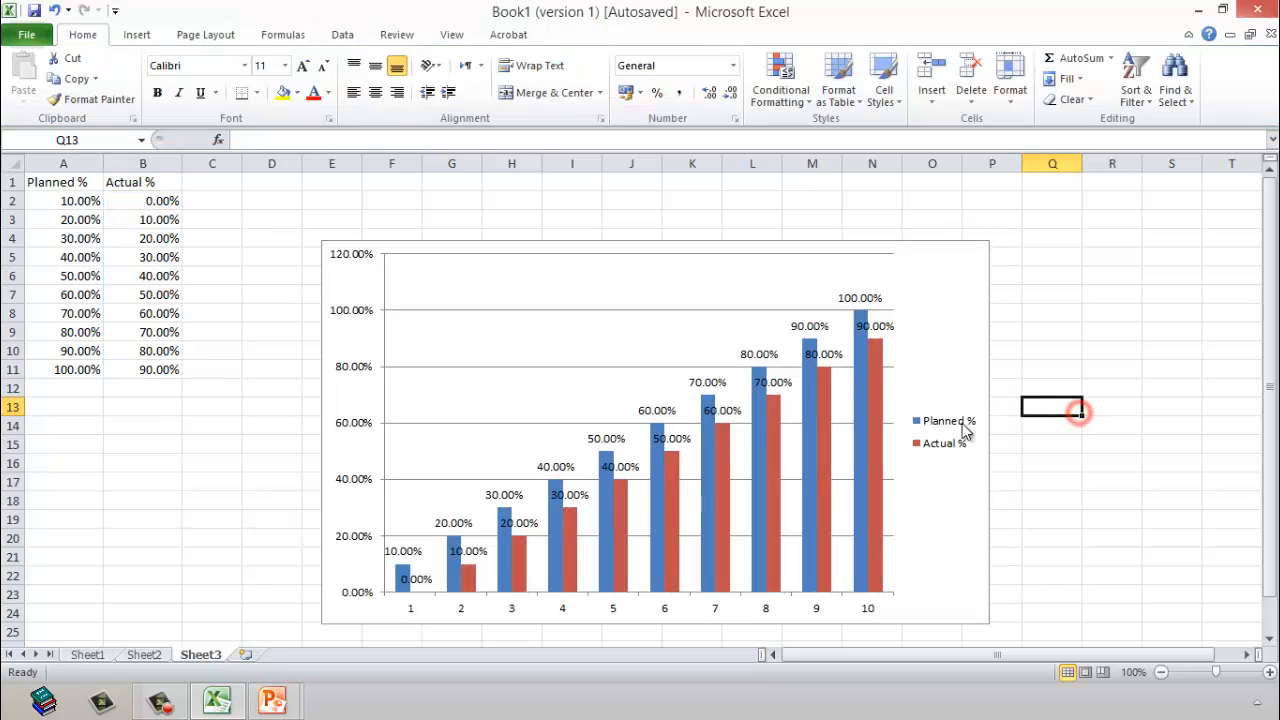
Move the chart legend to the upper part of the plot area and widen it into a single row.
click(947, 432)
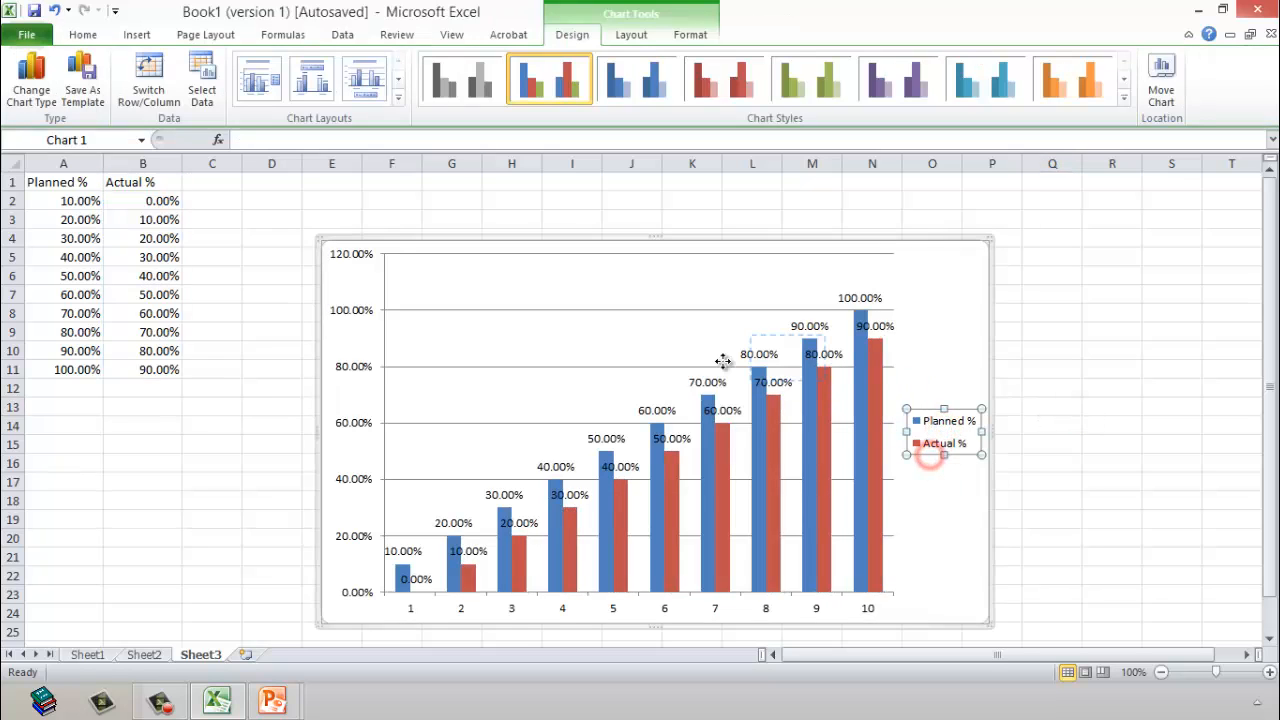
drag(930, 455, 737, 282)
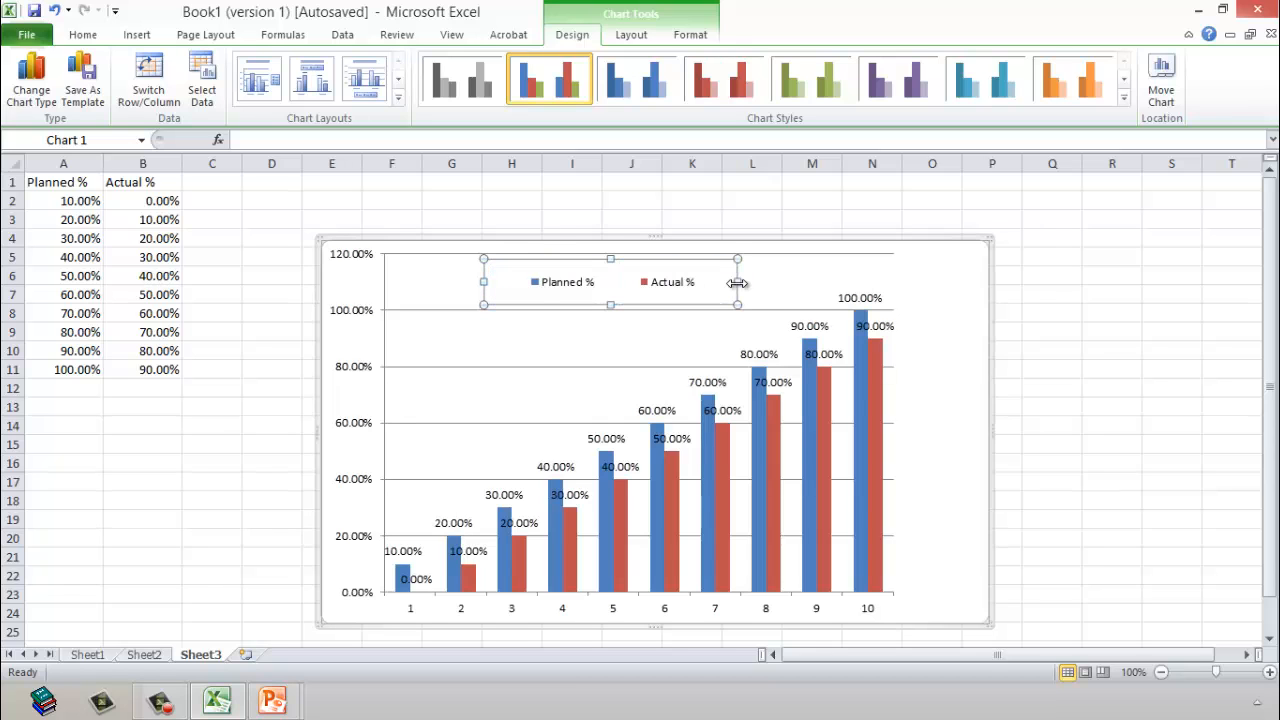
click(1073, 353)
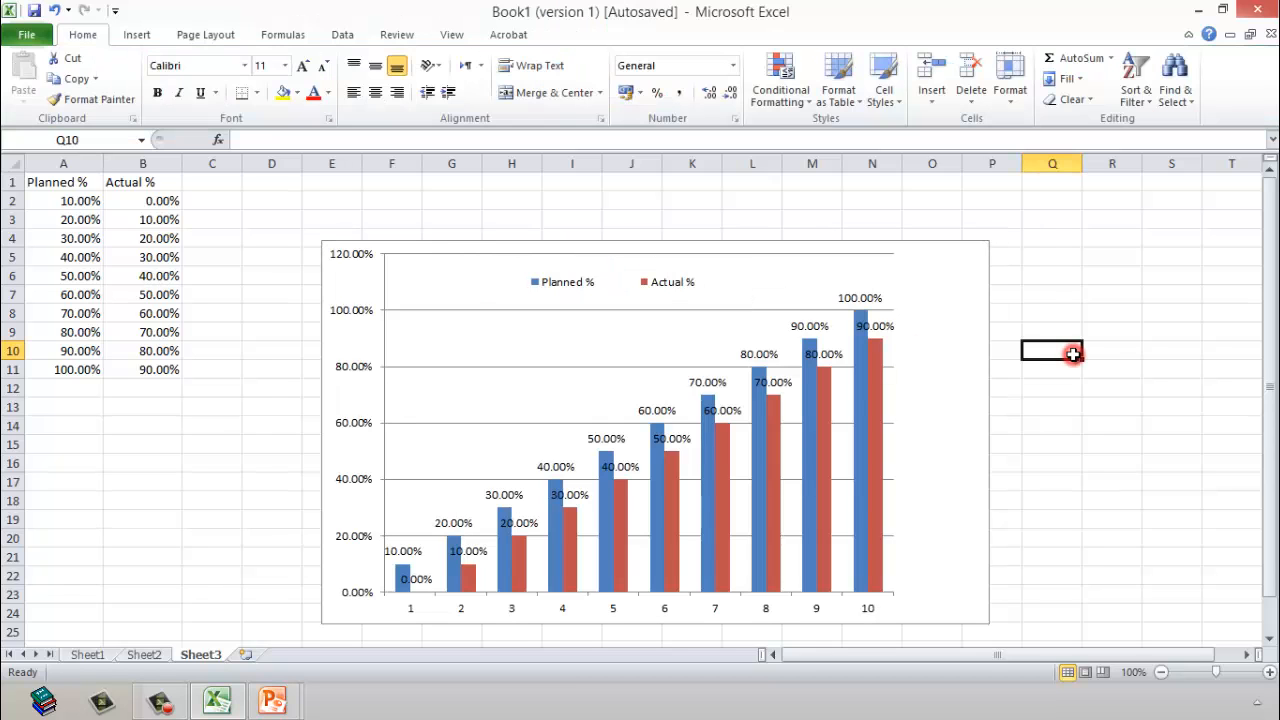
Format the Actual % series with a series overlap of -77% and adjust the gap width between the column groups.
click(876, 372)
right_click(876, 372)
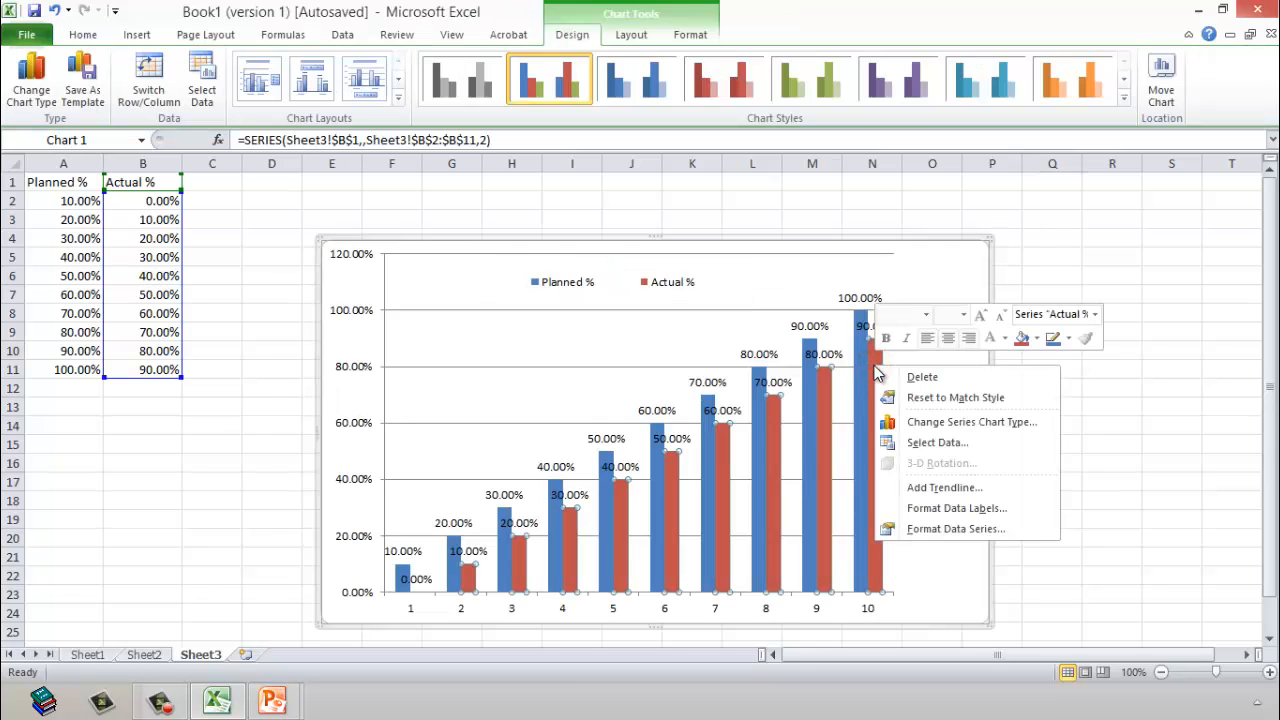
click(996, 537)
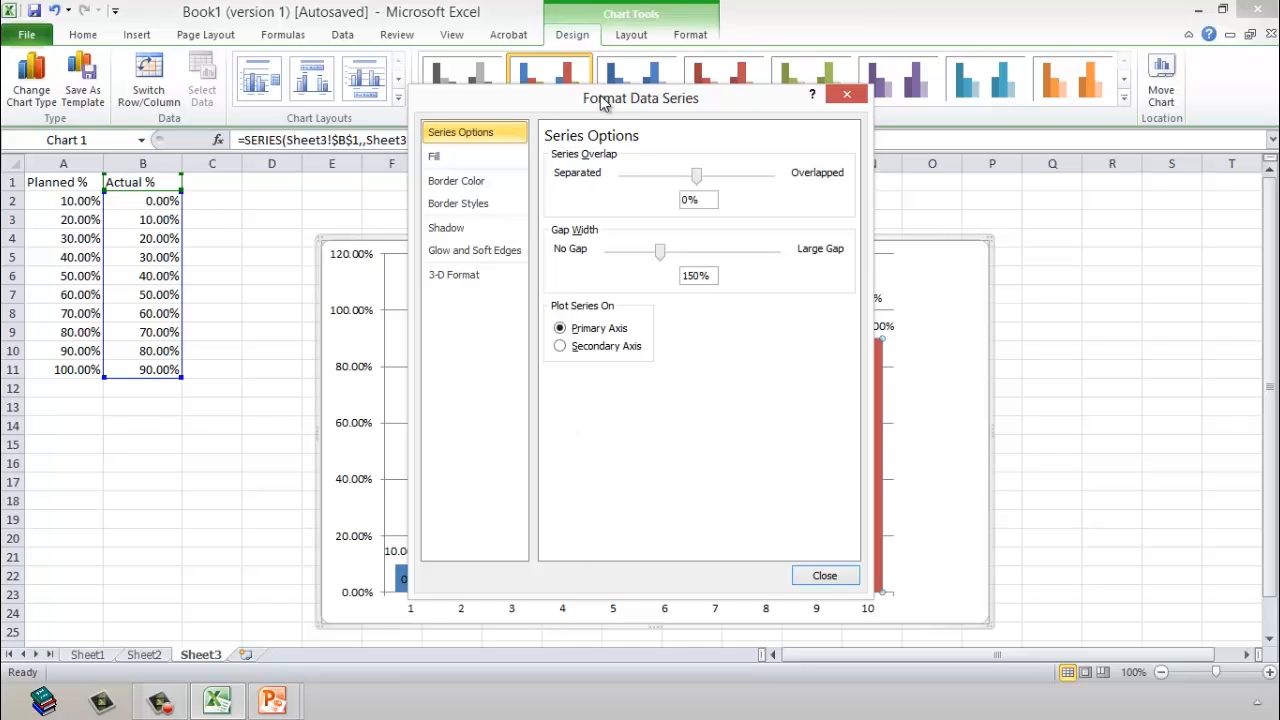
drag(601, 98, 193, 154)
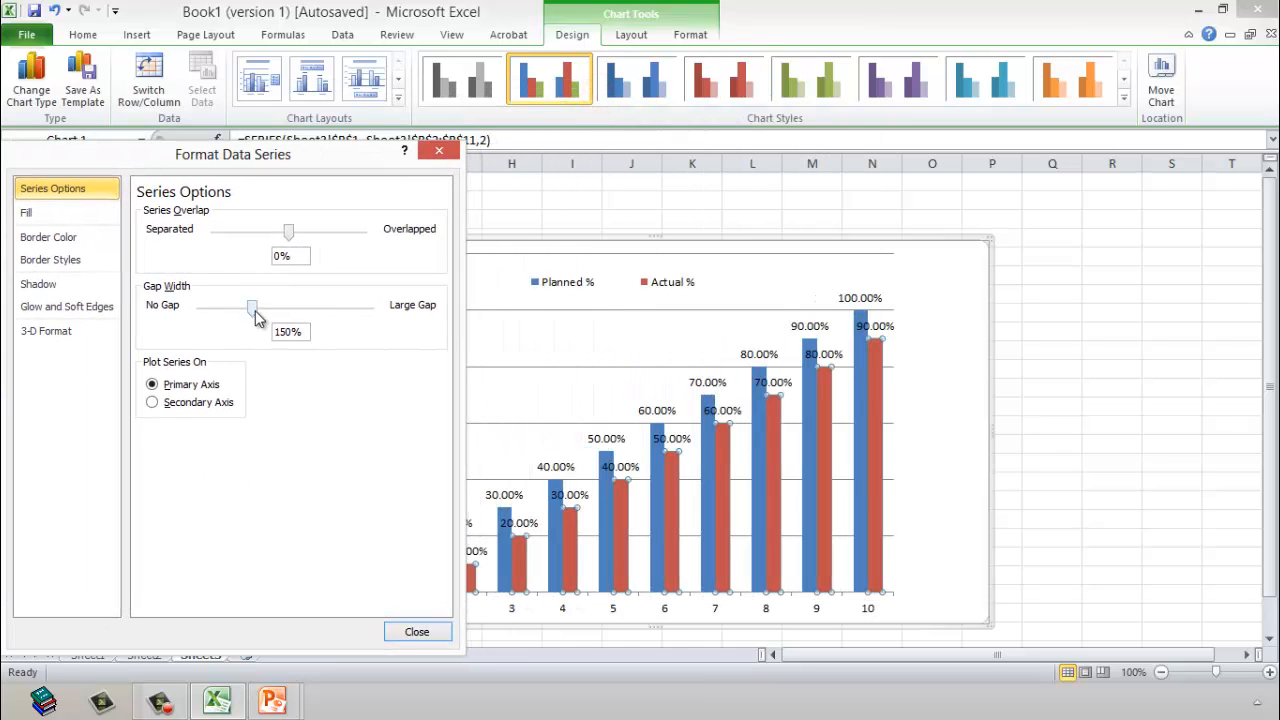
drag(256, 317, 288, 308)
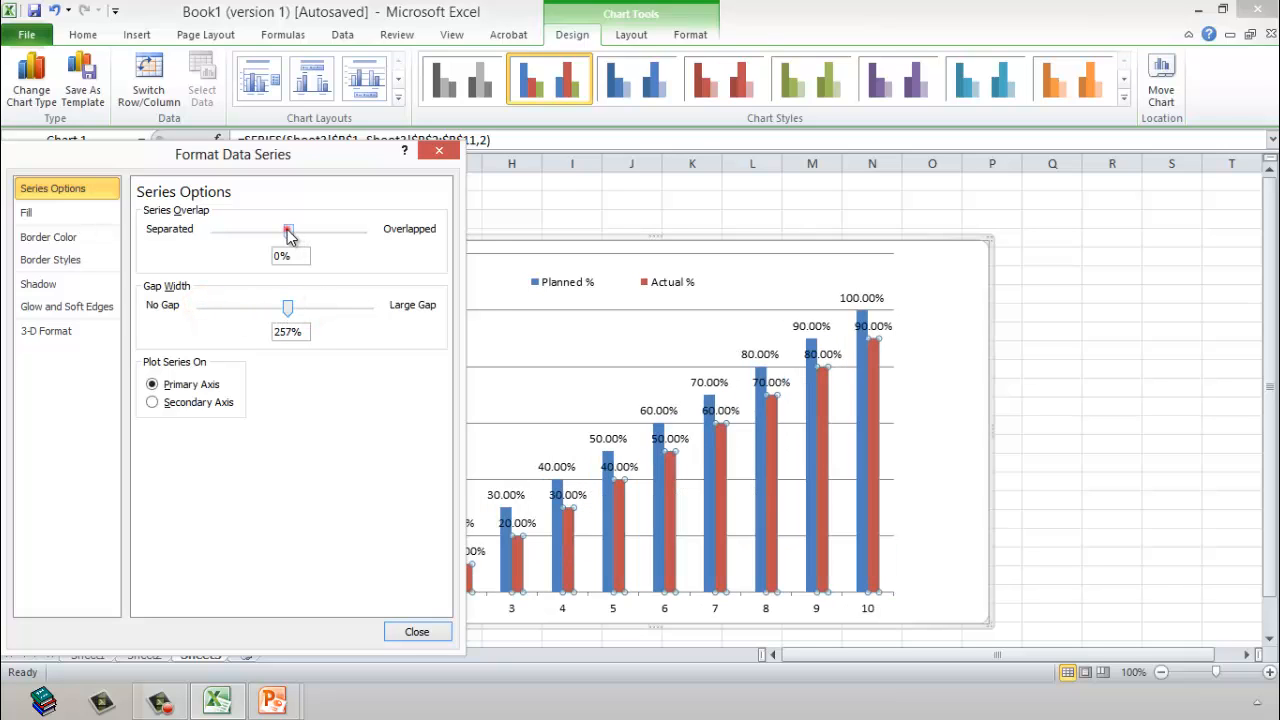
drag(286, 231, 233, 233)
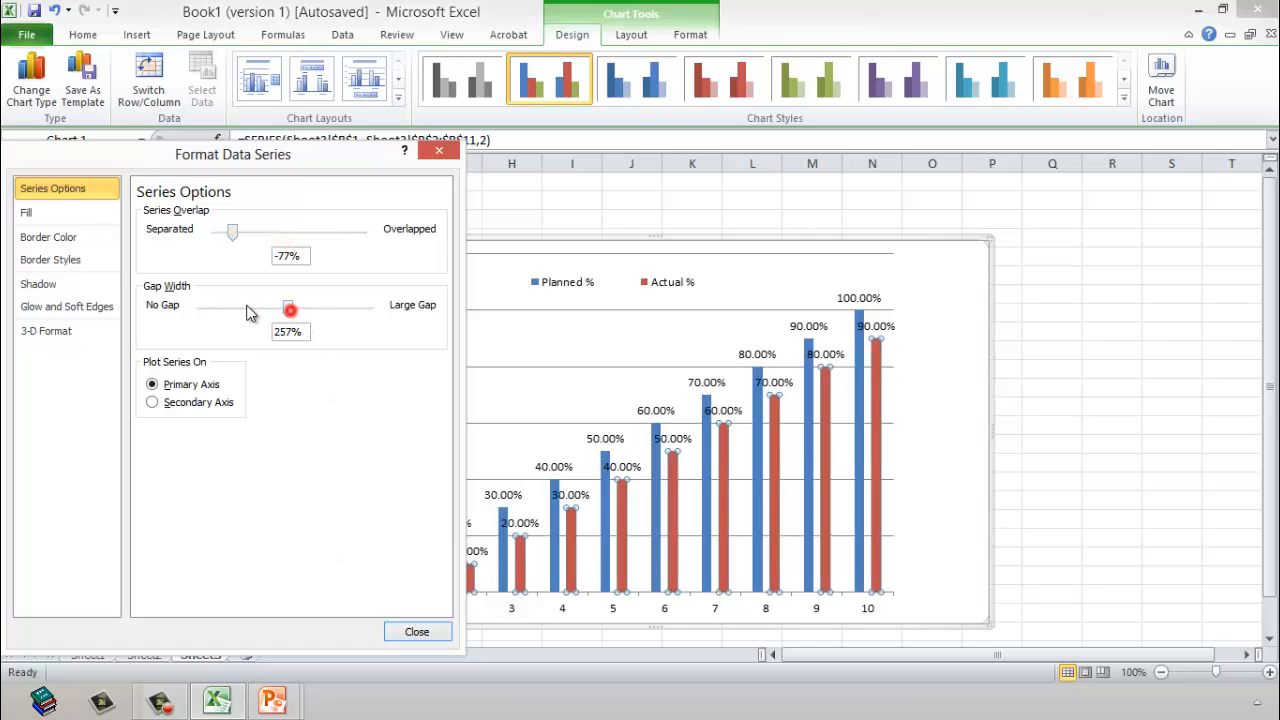
drag(249, 313, 247, 313)
click(418, 632)
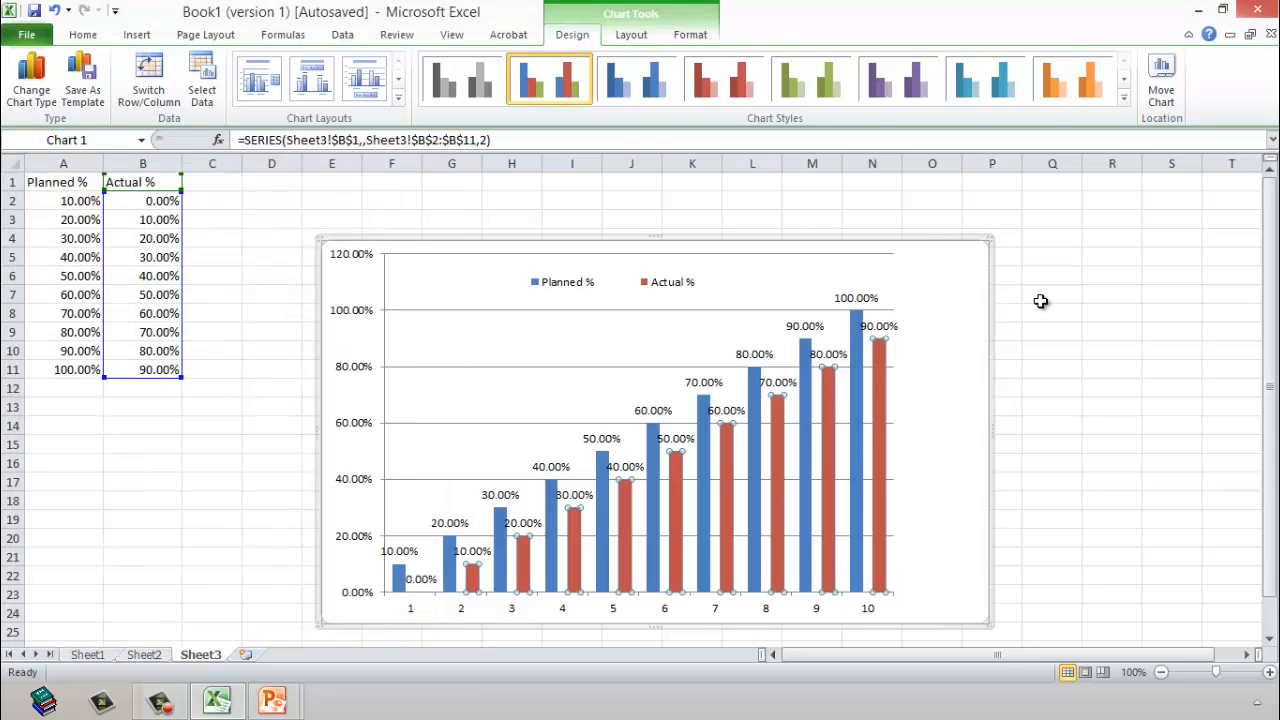
click(1041, 301)
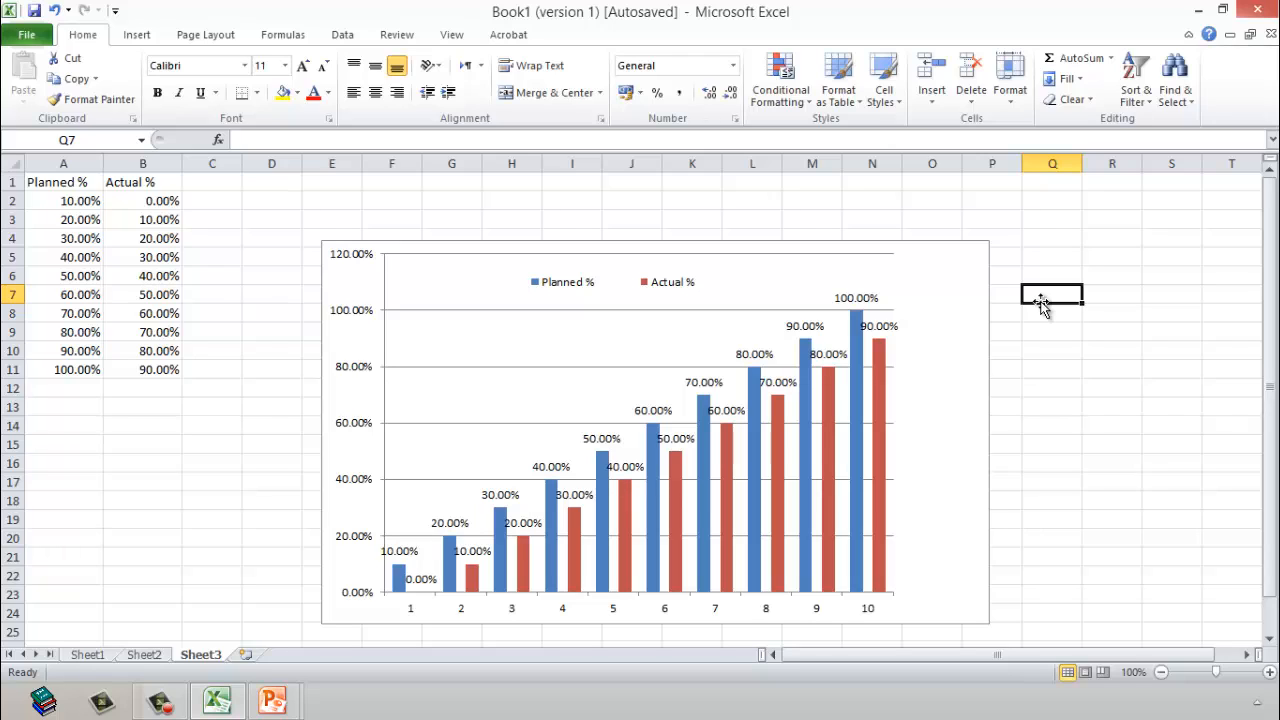
Delete the existing chart and insert an empty 2-D clustered column chart on the sheet.
click(936, 245)
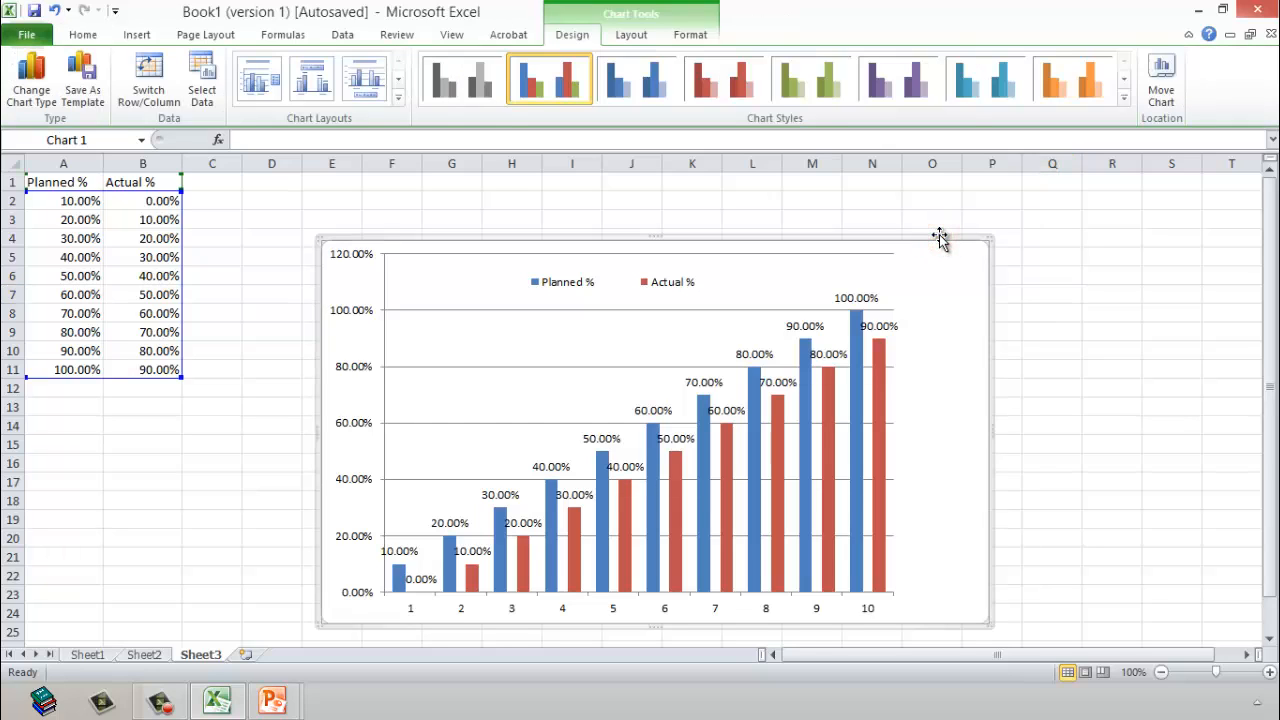
key(Delete)
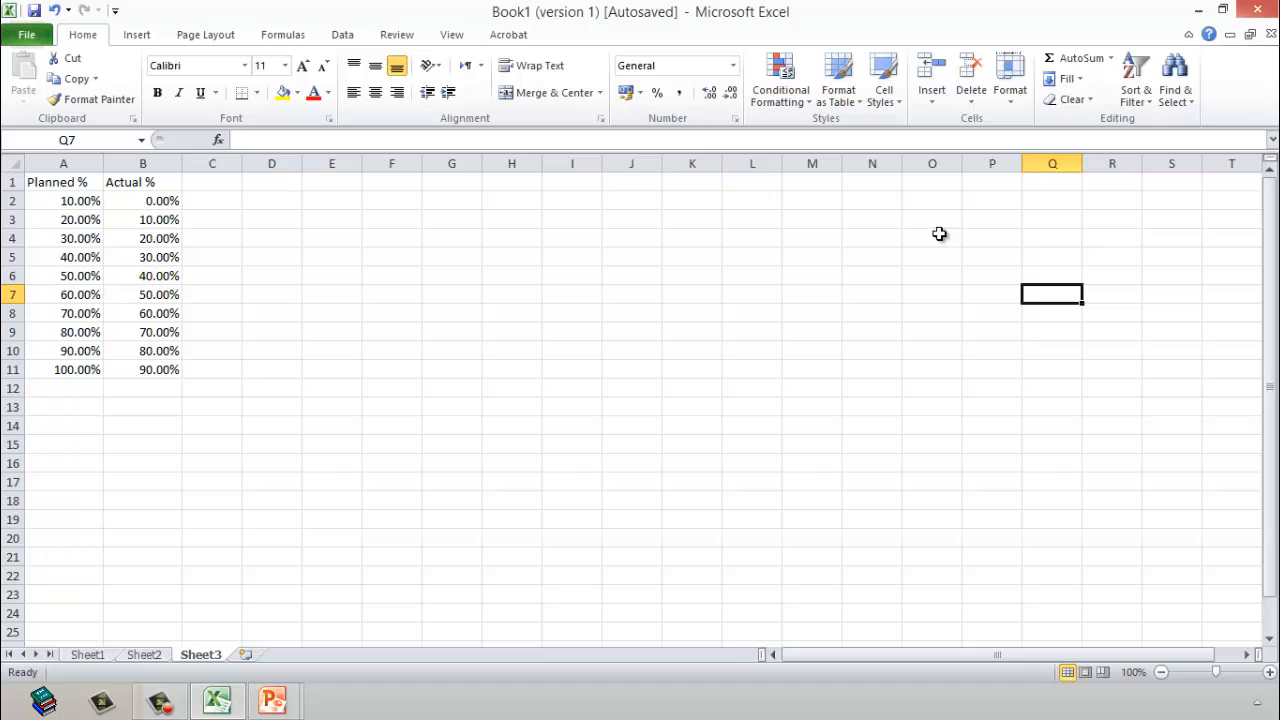
click(137, 35)
click(373, 100)
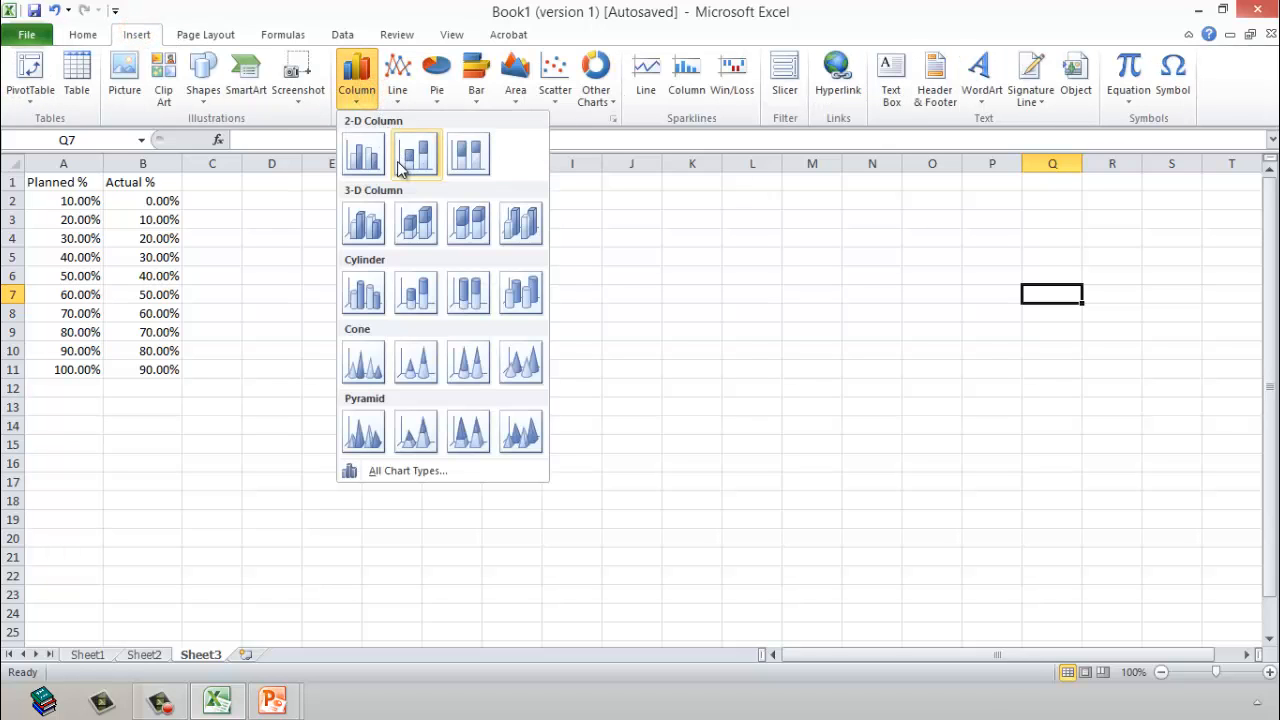
click(357, 162)
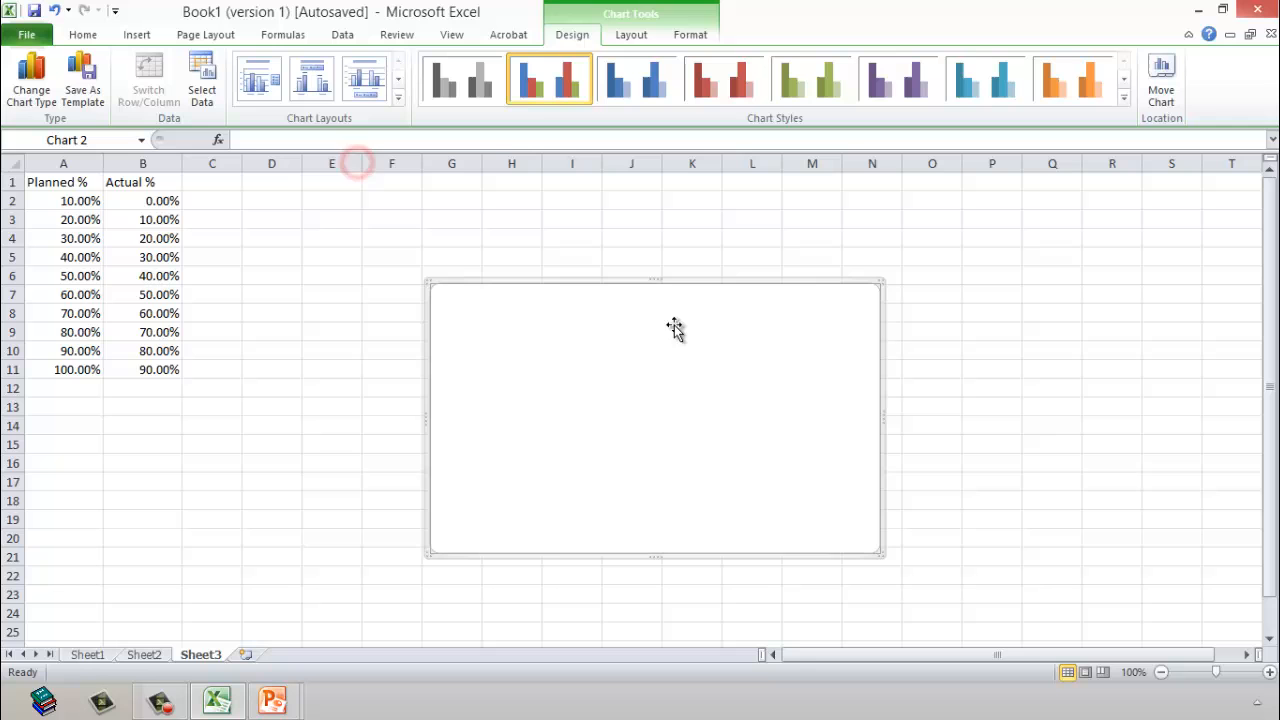
click(674, 386)
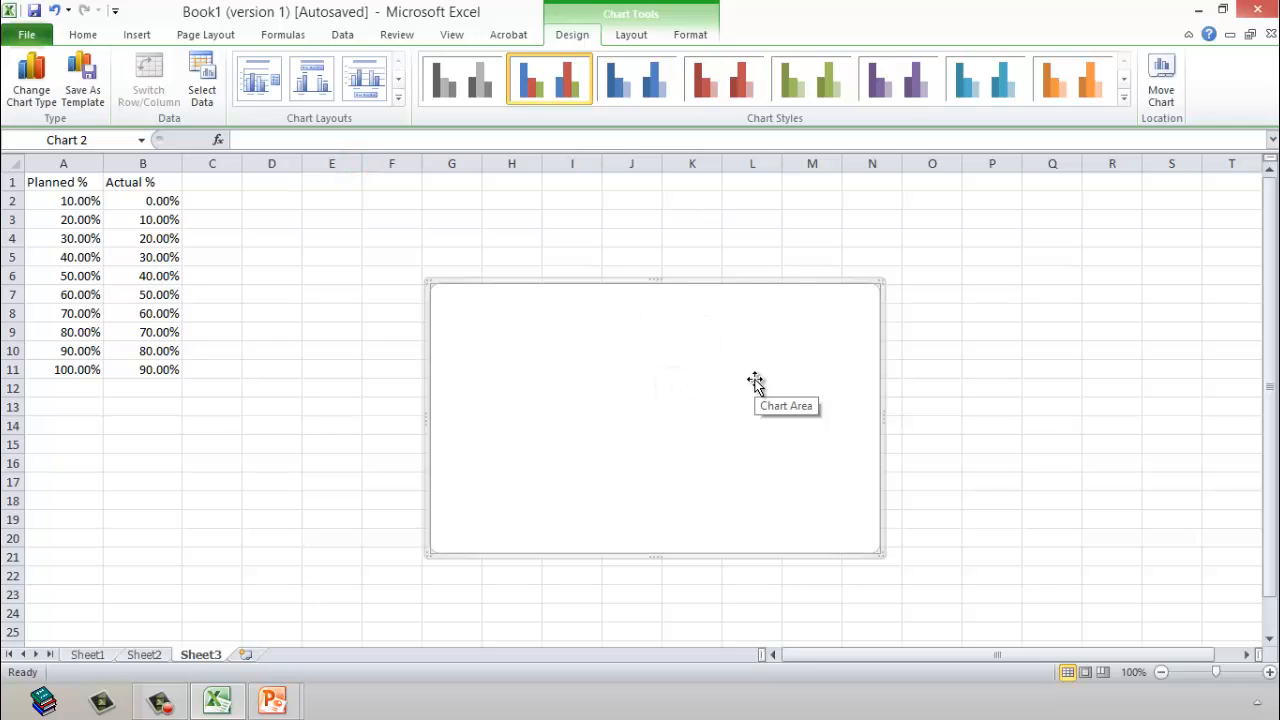
Add a data series to the empty chart with its name from Sheet3 cell A1 and its values from A2:A11.
right_click(756, 383)
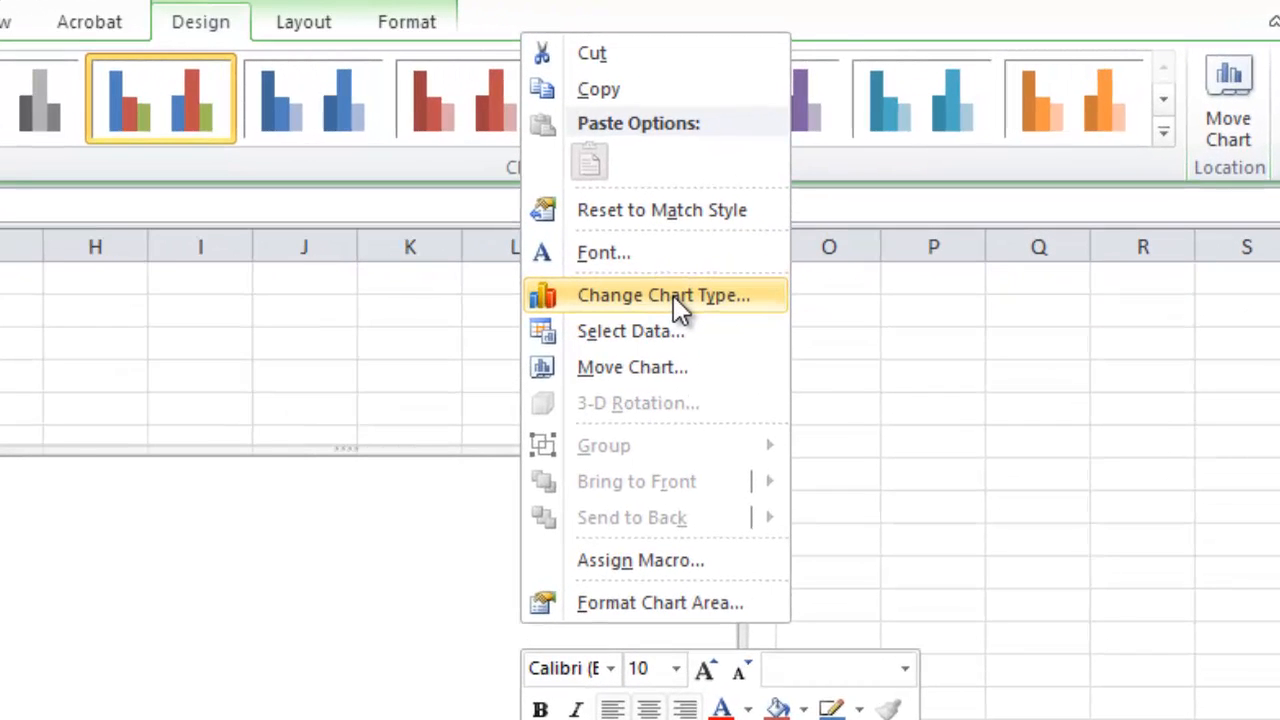
click(668, 332)
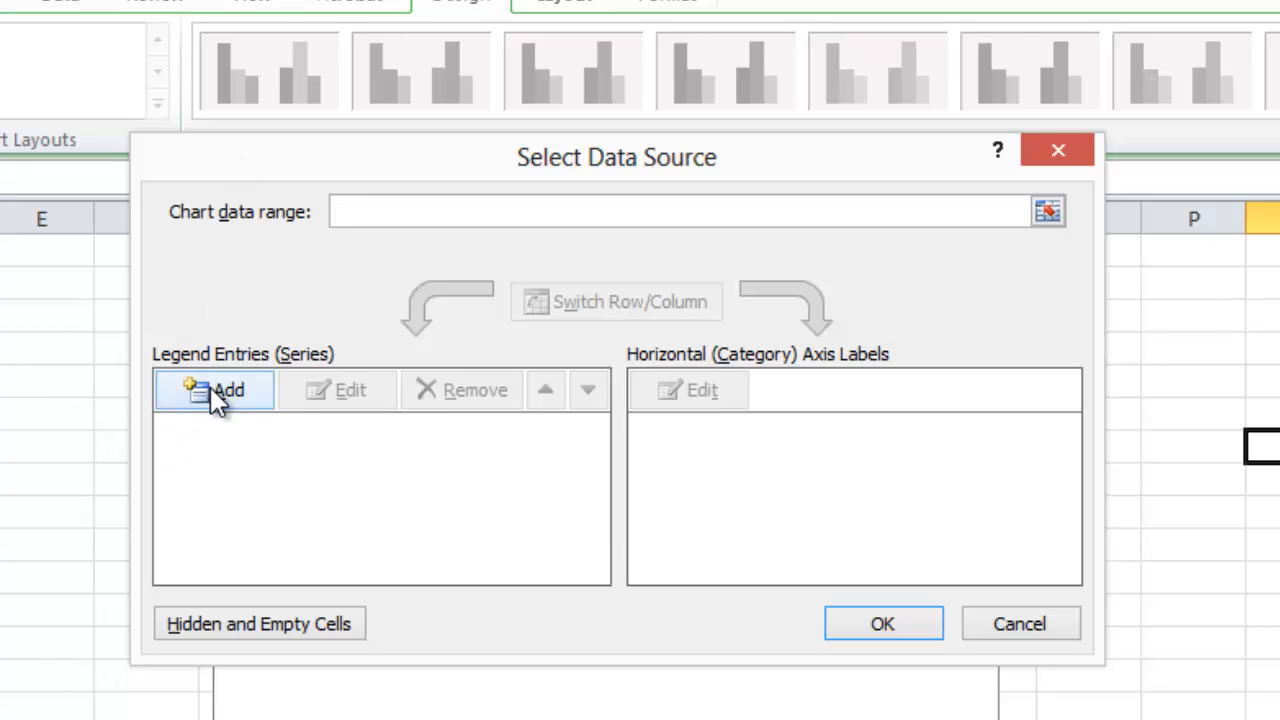
click(212, 391)
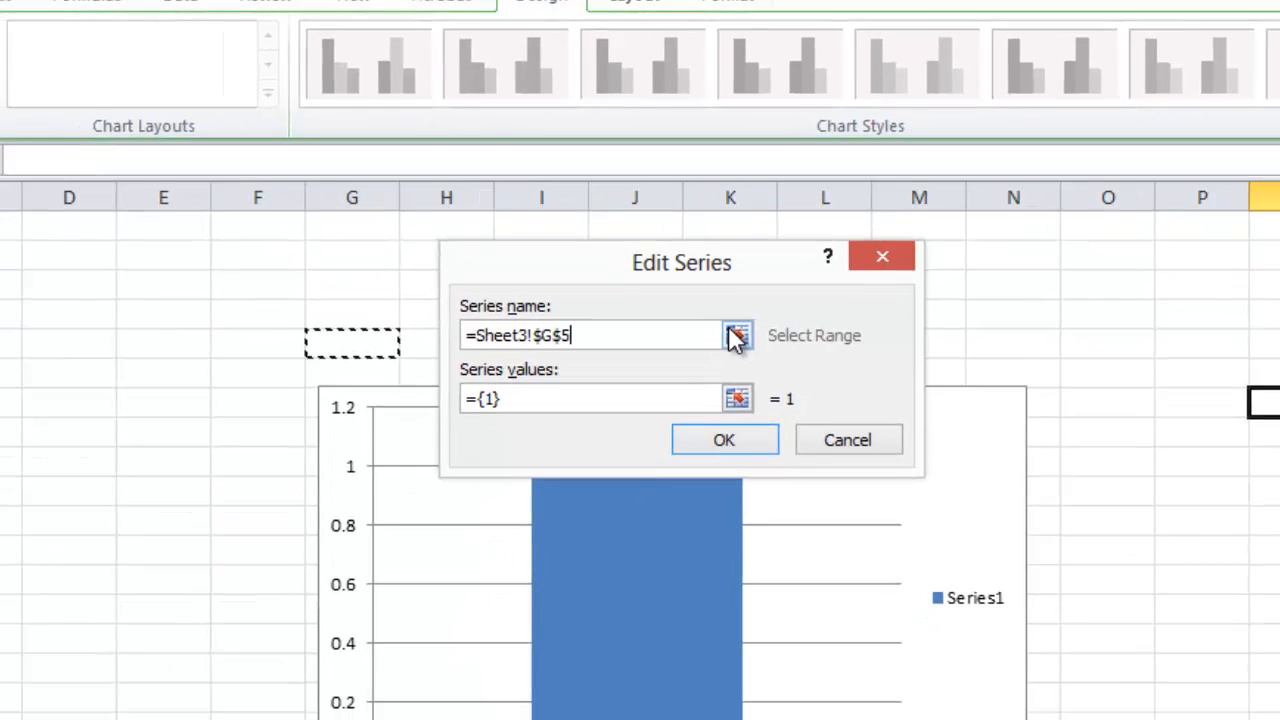
click(736, 338)
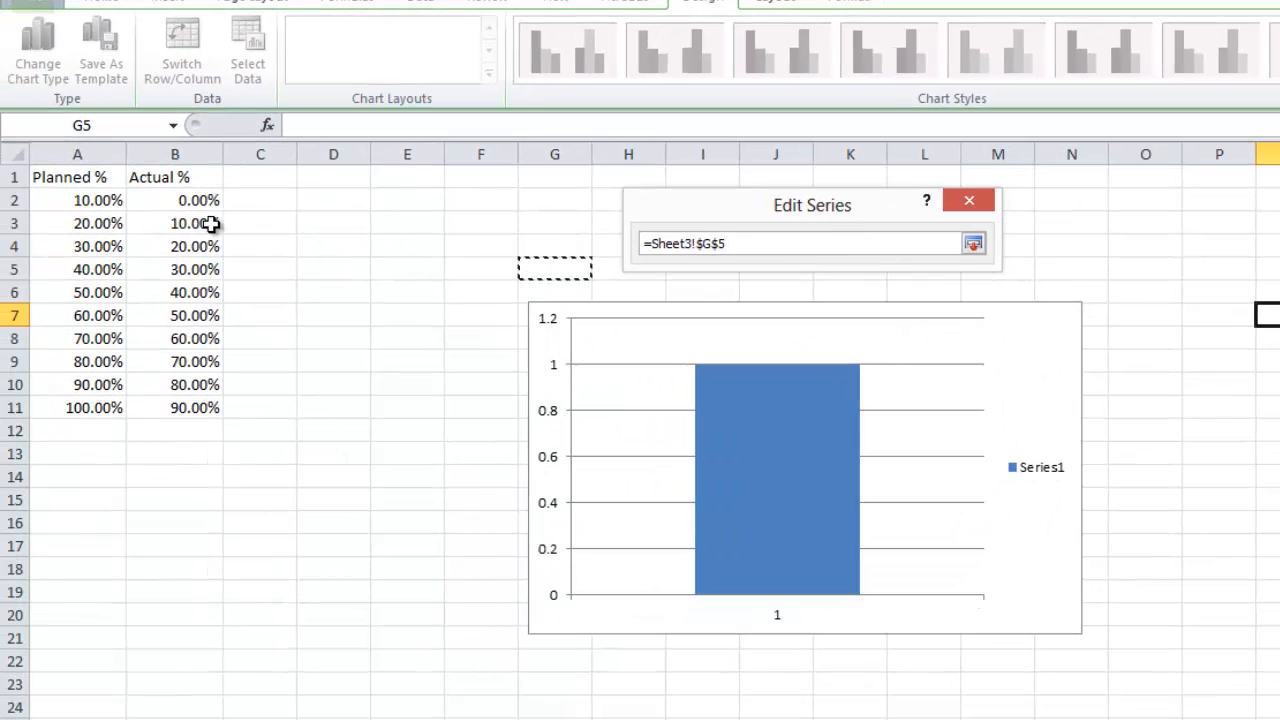
click(73, 178)
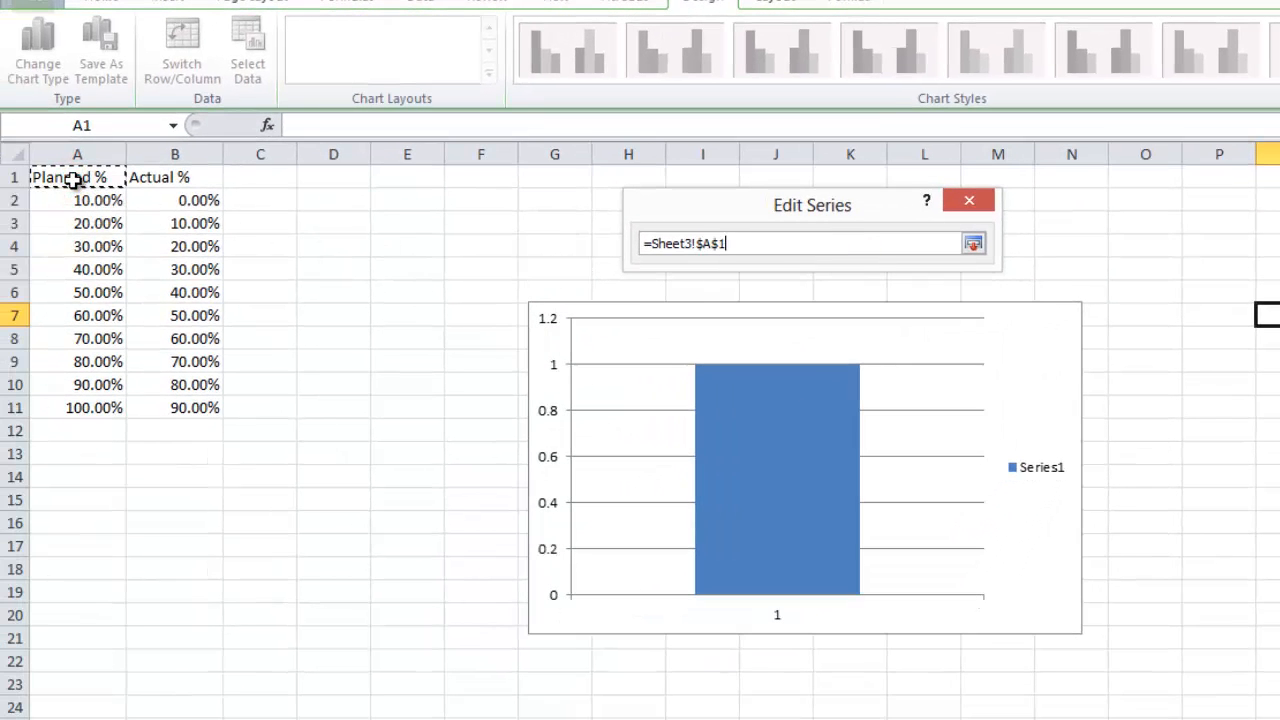
key(Return)
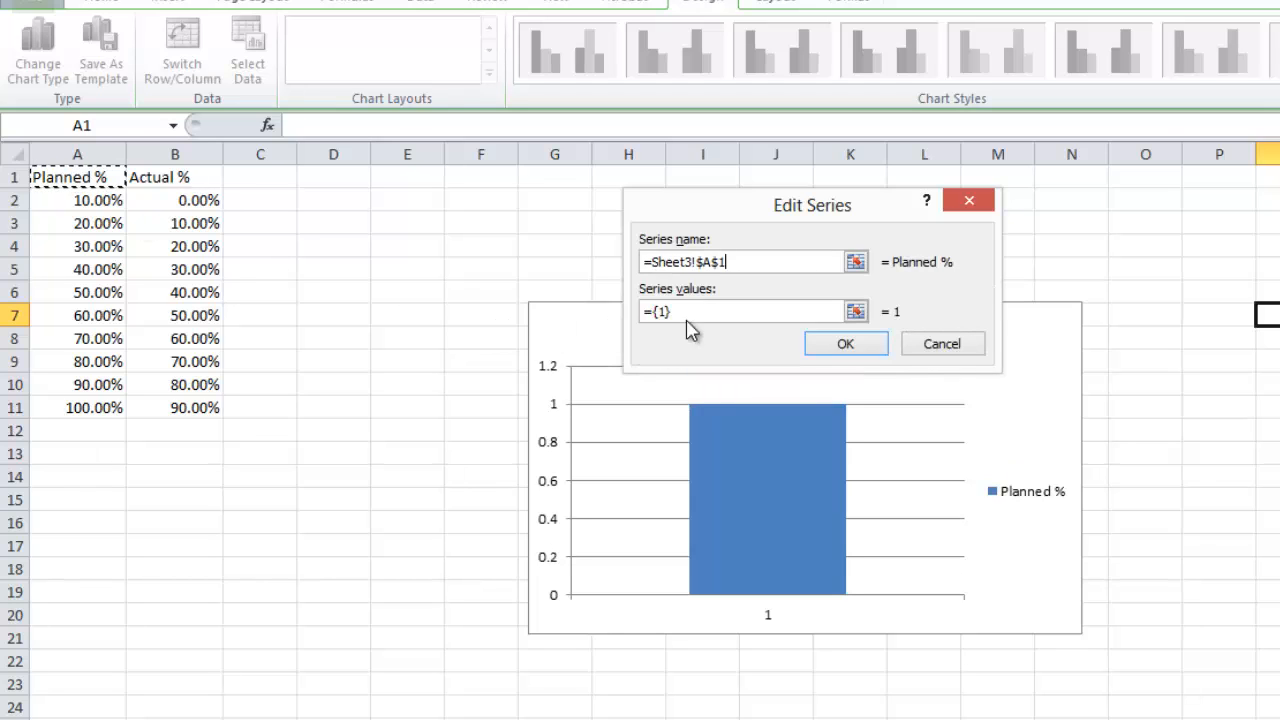
click(852, 312)
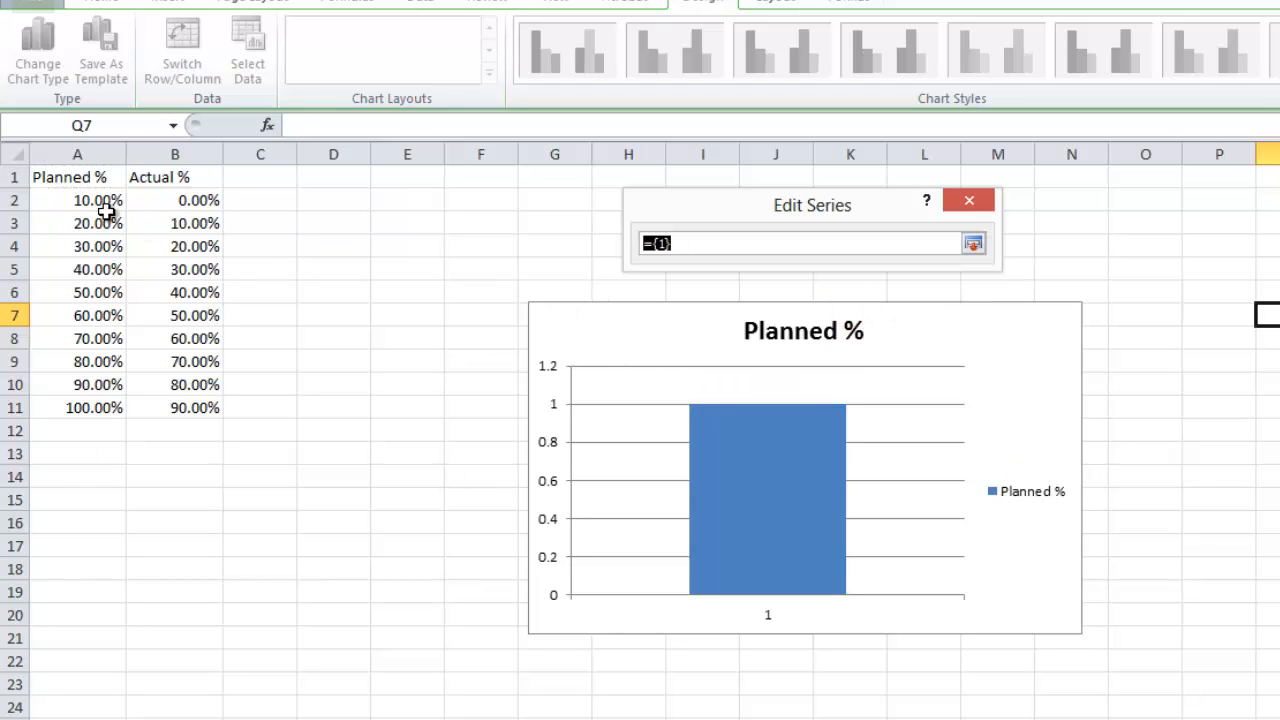
drag(93, 202, 37, 408)
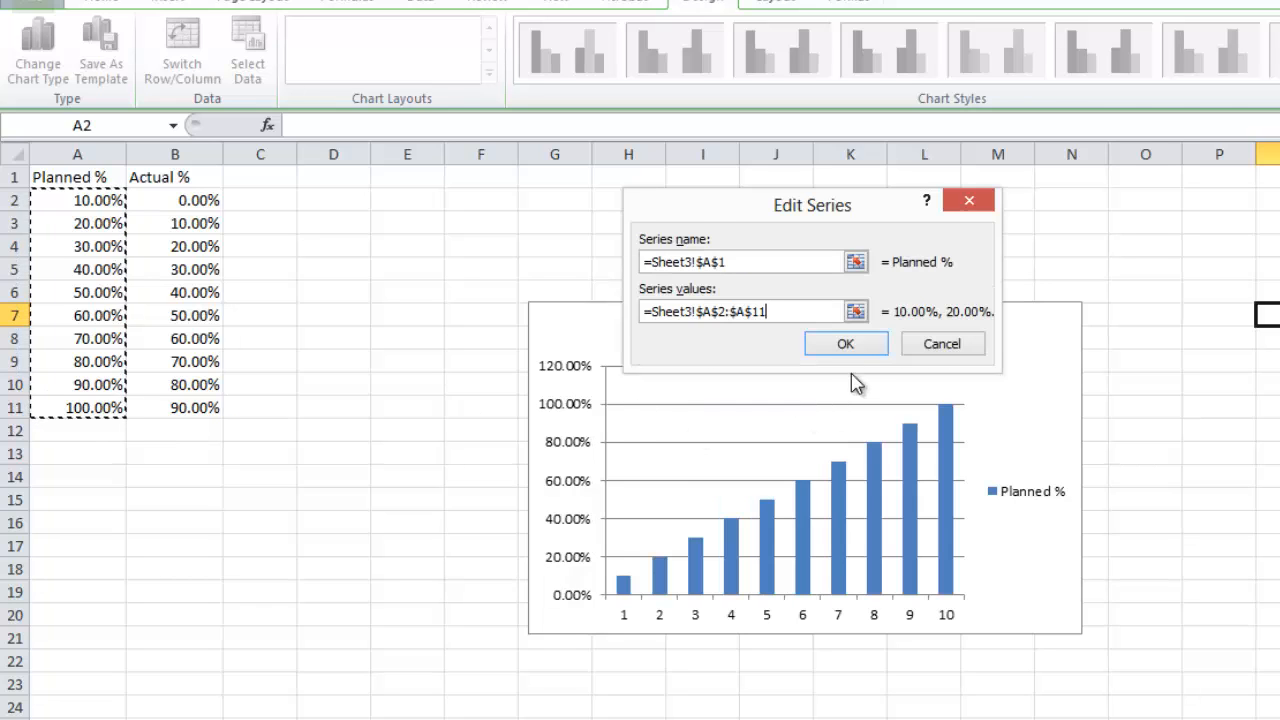
click(845, 344)
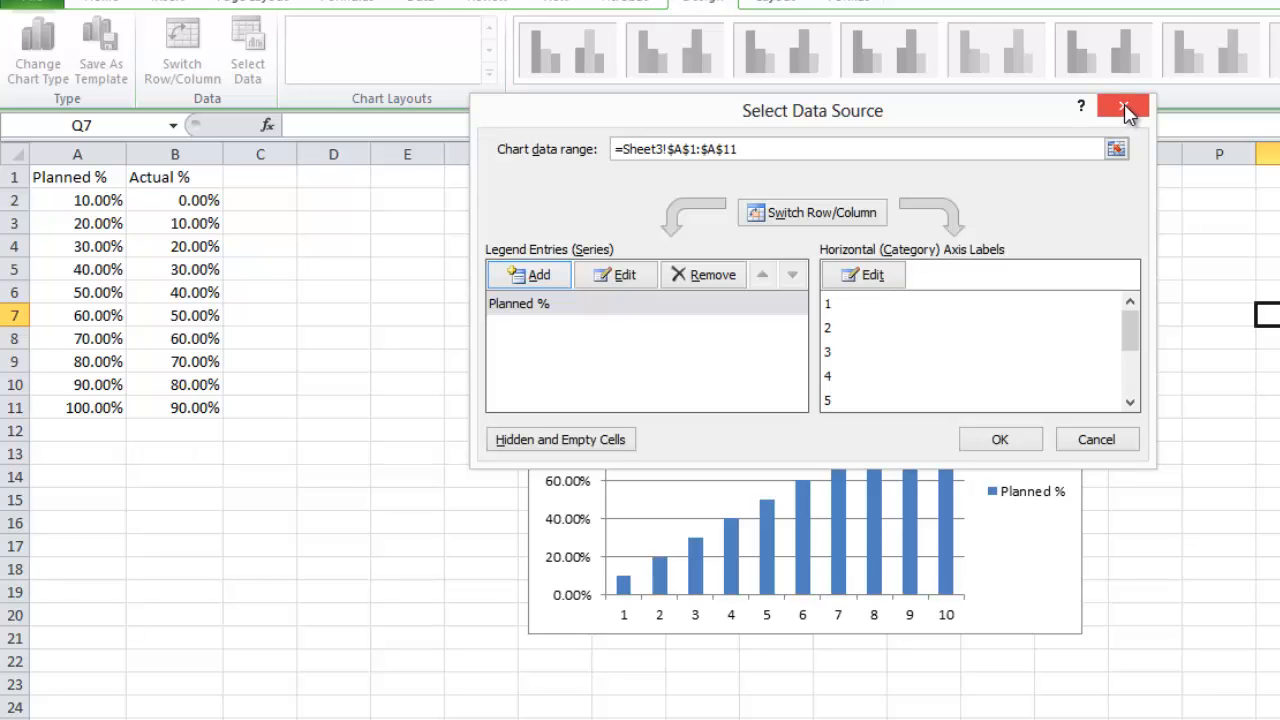
Add a second series named from cell B1 with values from B2:B11, and apply the chart's data source.
click(536, 277)
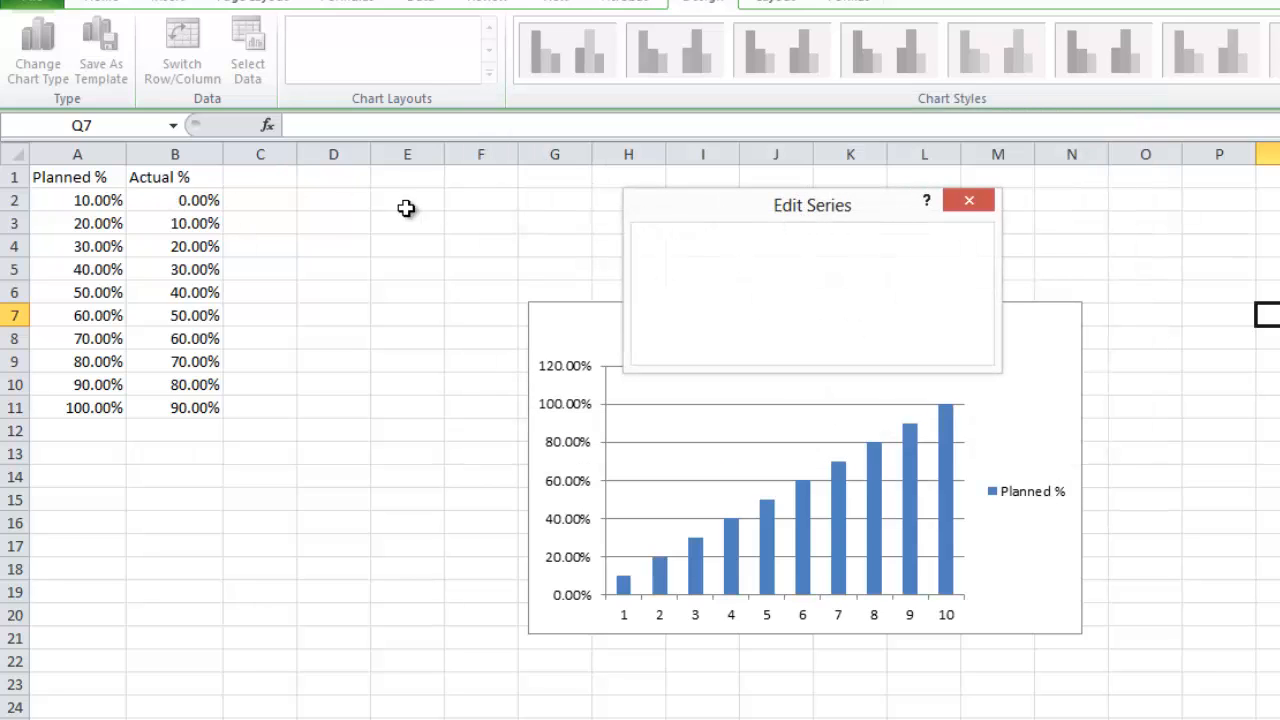
click(172, 180)
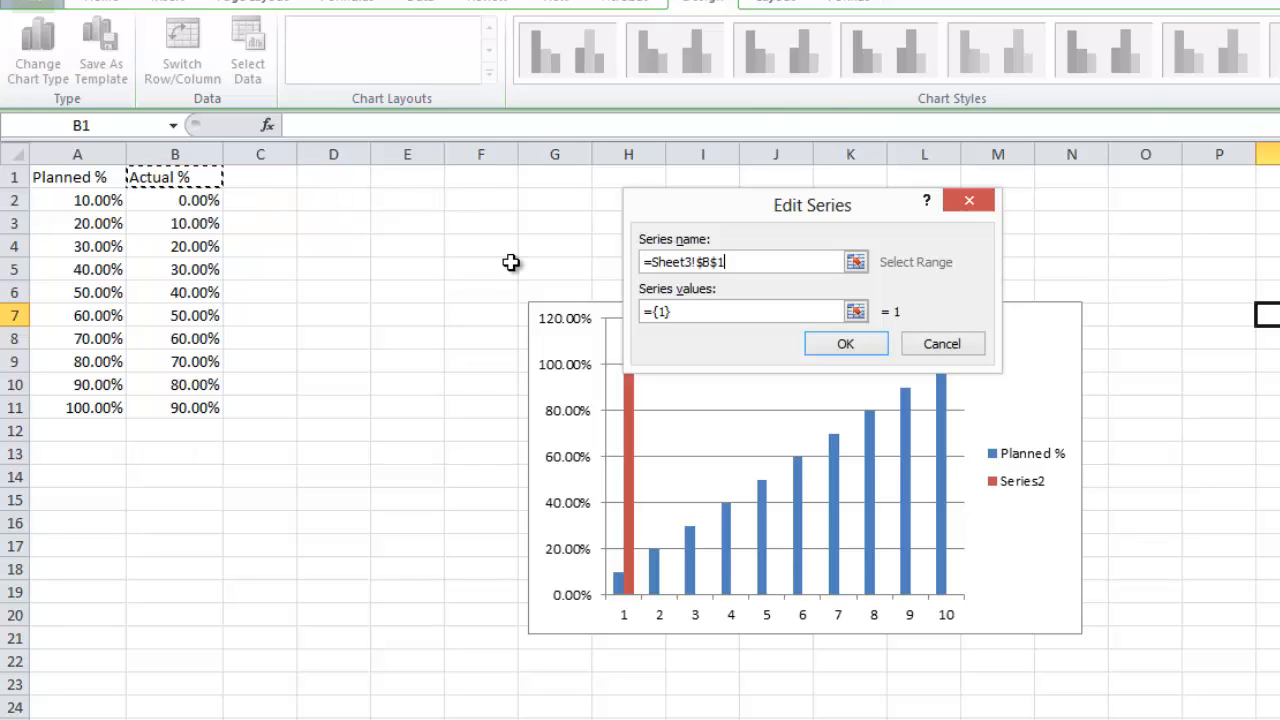
key(Return)
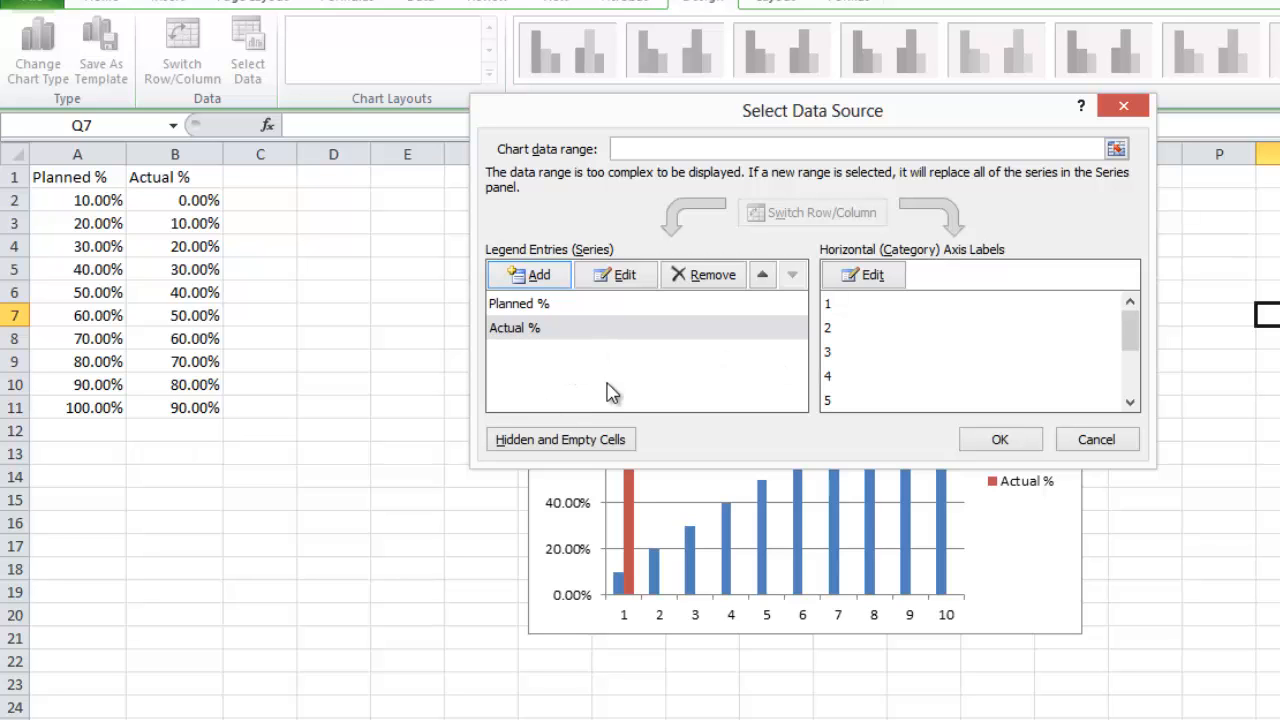
click(618, 278)
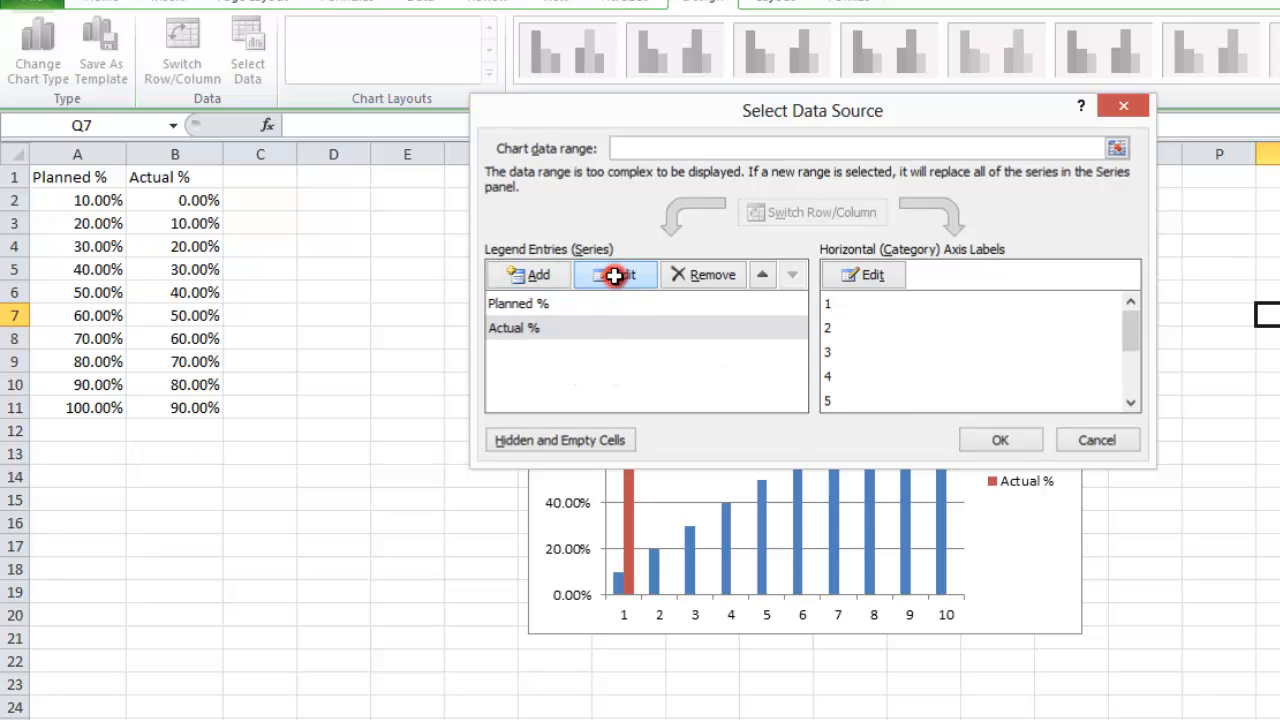
click(705, 314)
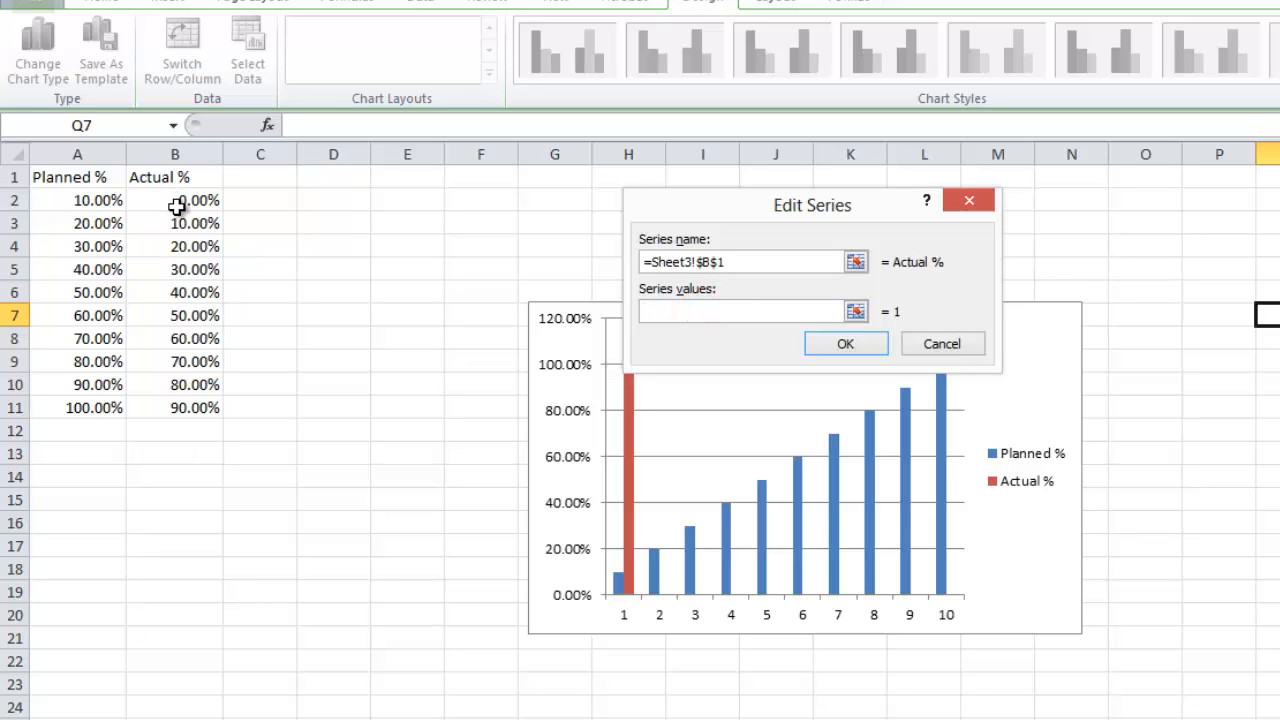
drag(176, 206, 209, 417)
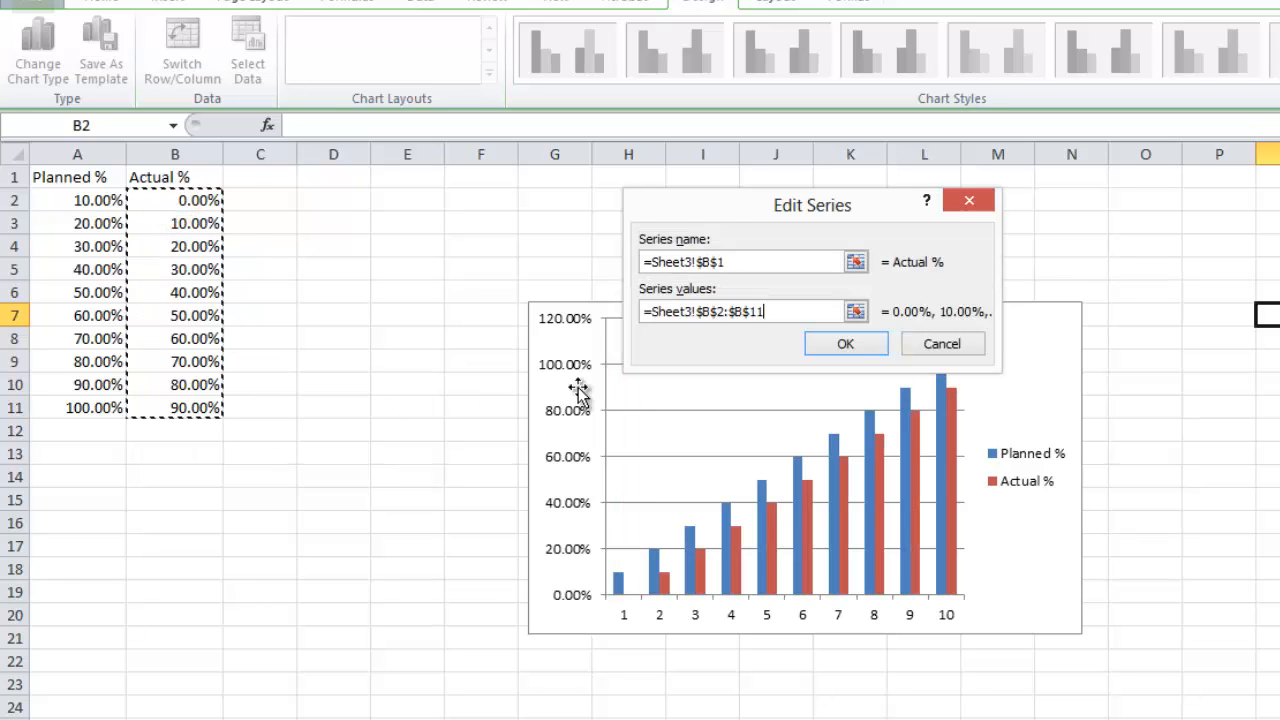
click(824, 346)
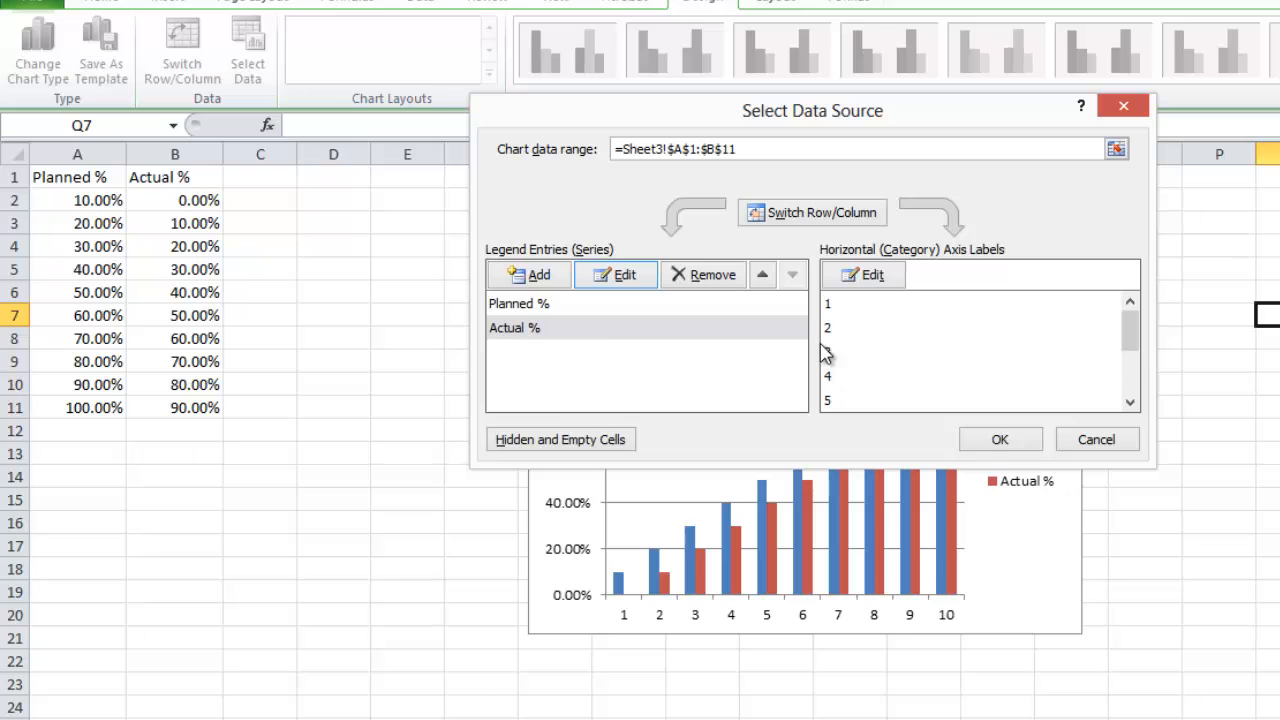
click(1000, 440)
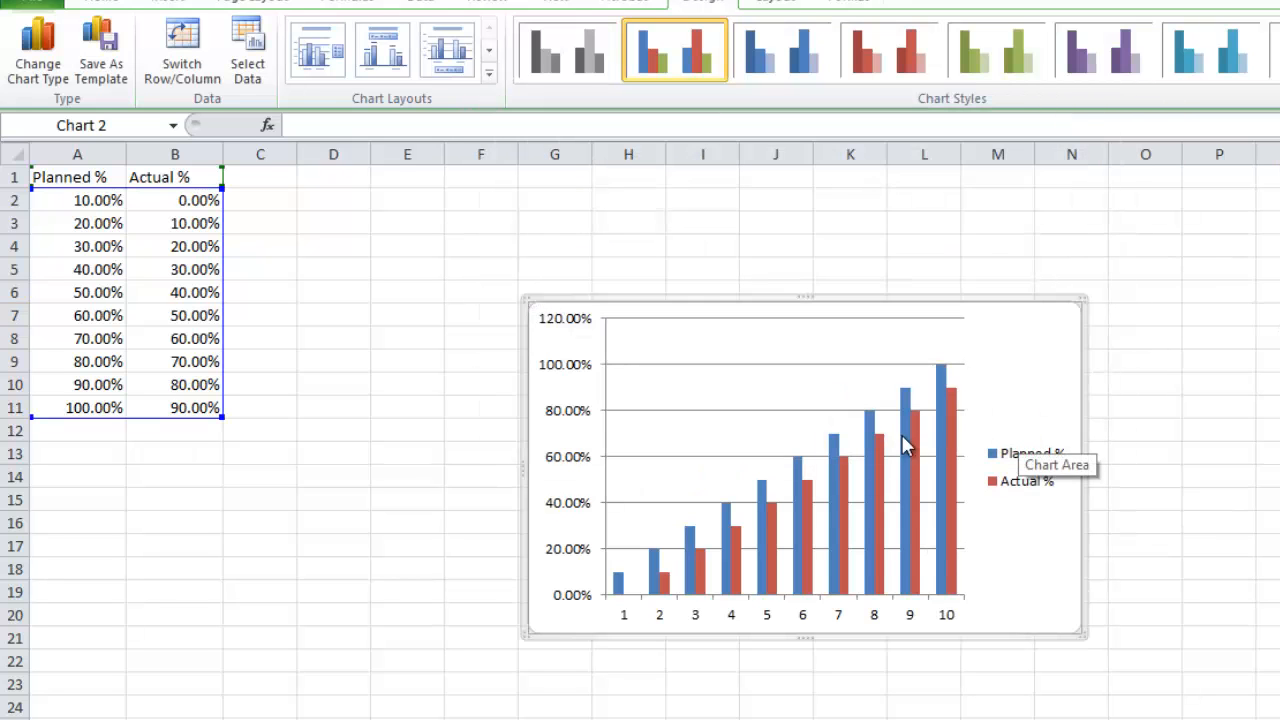
Add data labels to both the Planned % and Actual % columns of the new chart.
click(939, 378)
right_click(940, 380)
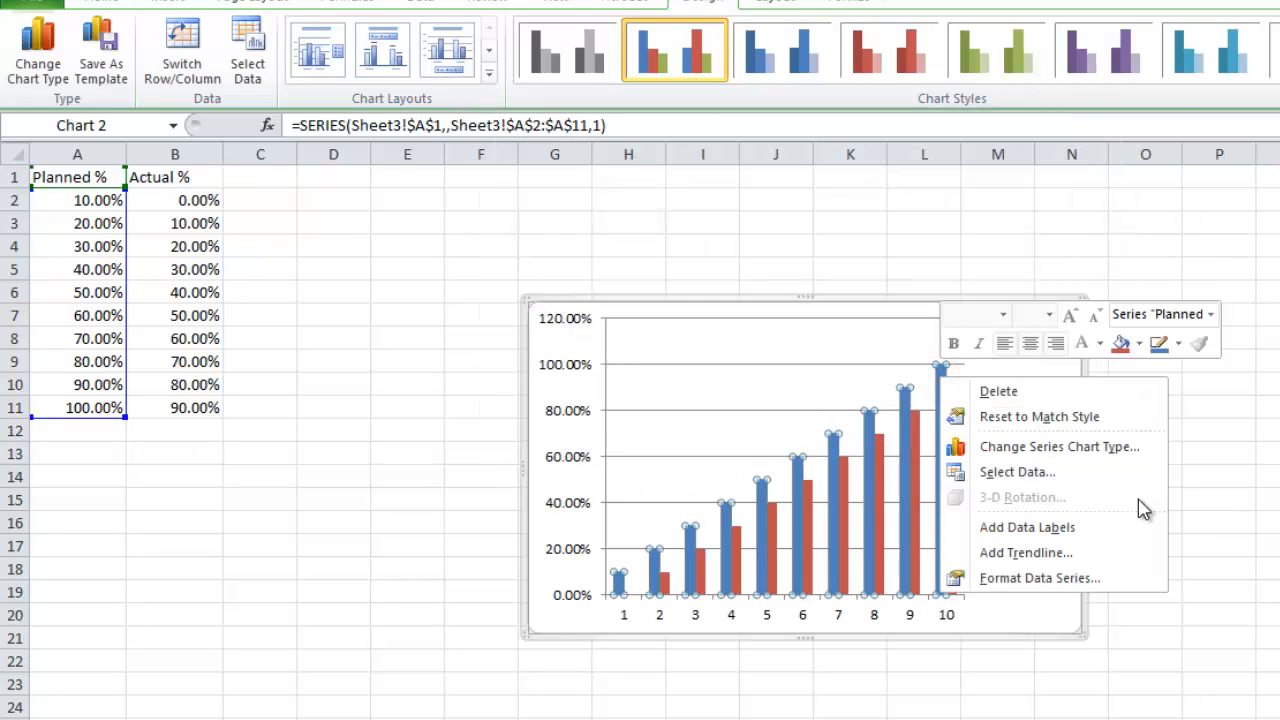
click(1122, 528)
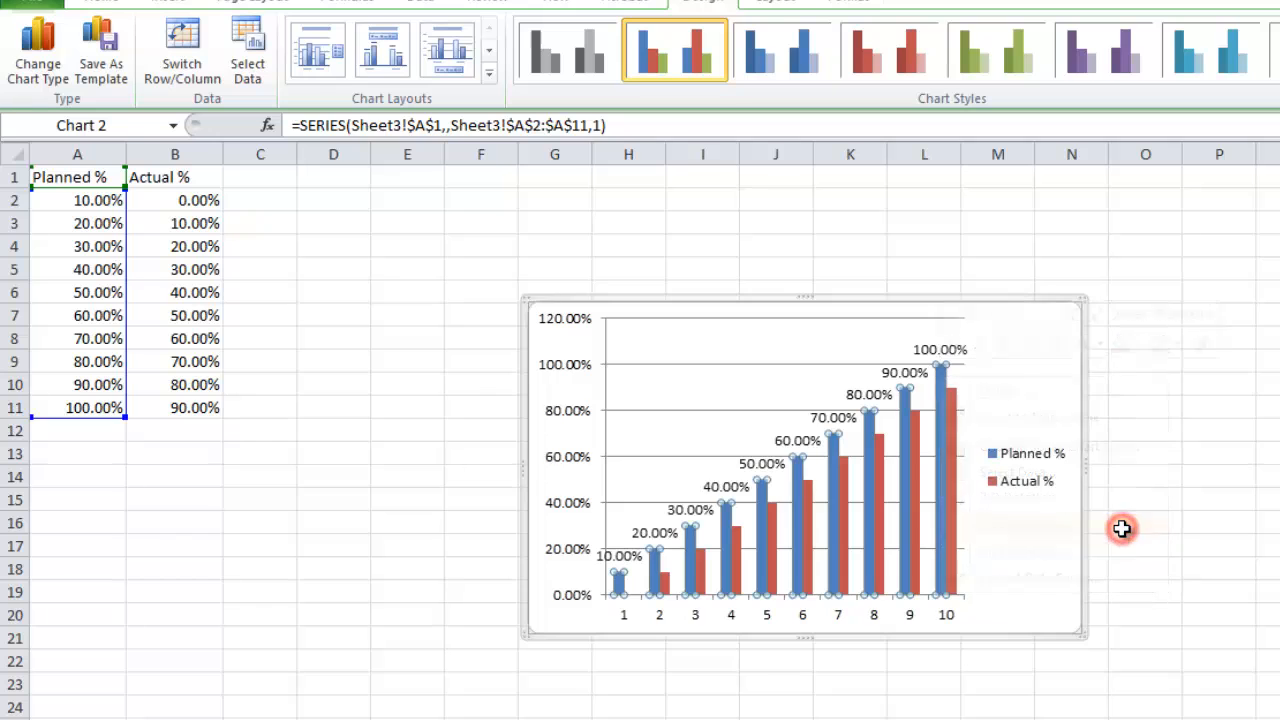
click(955, 402)
right_click(956, 400)
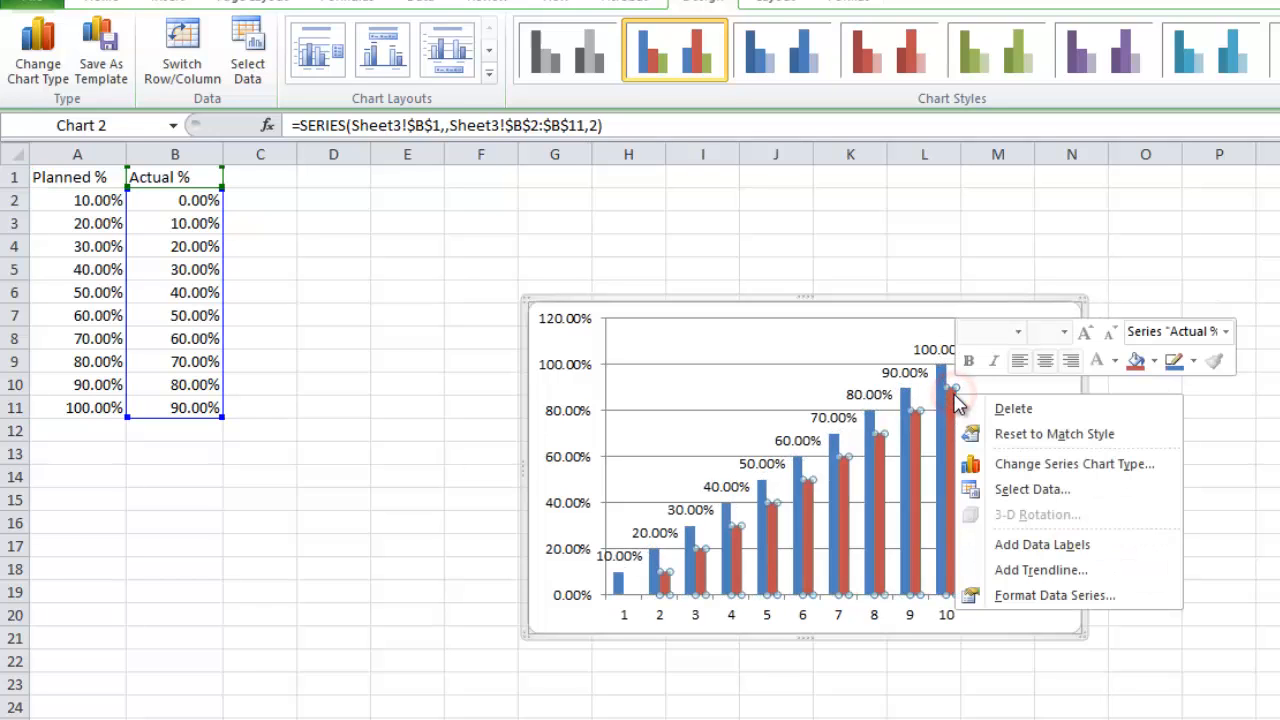
click(1070, 543)
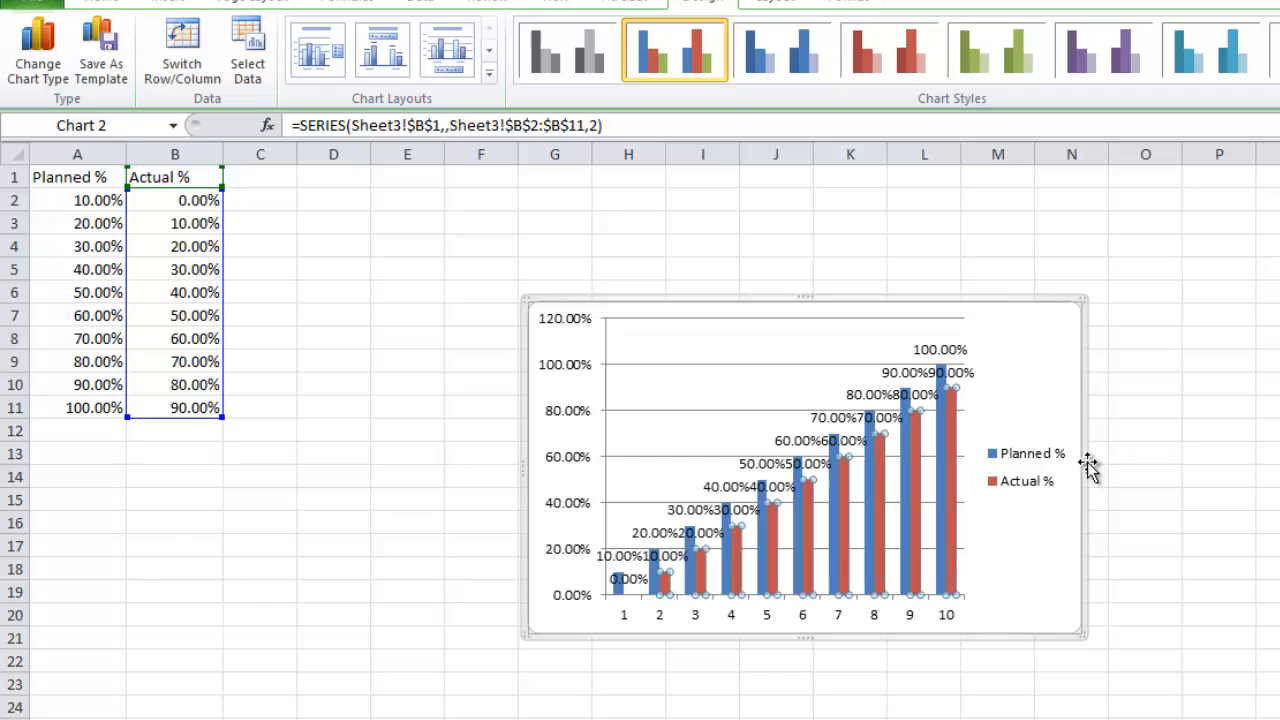
Widen the chart and make it taller, and move it closer to the data so it starts at about column F.
drag(1084, 460, 1279, 460)
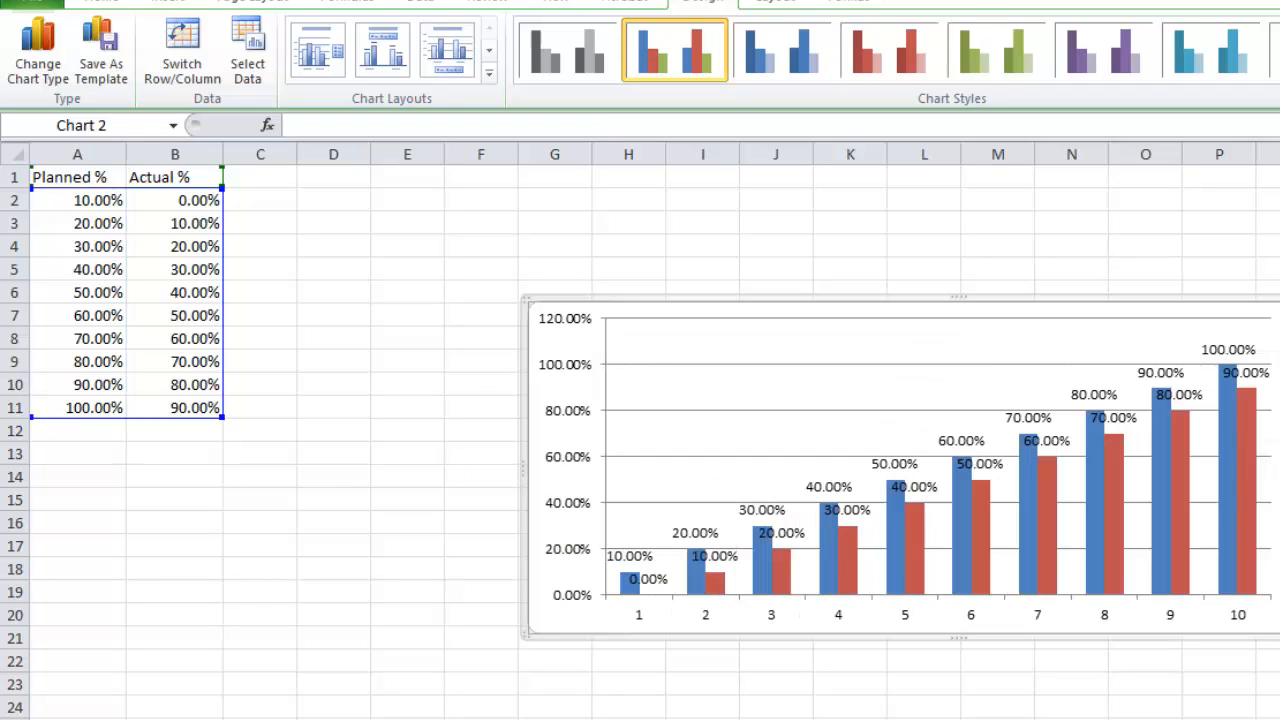
drag(956, 297, 960, 199)
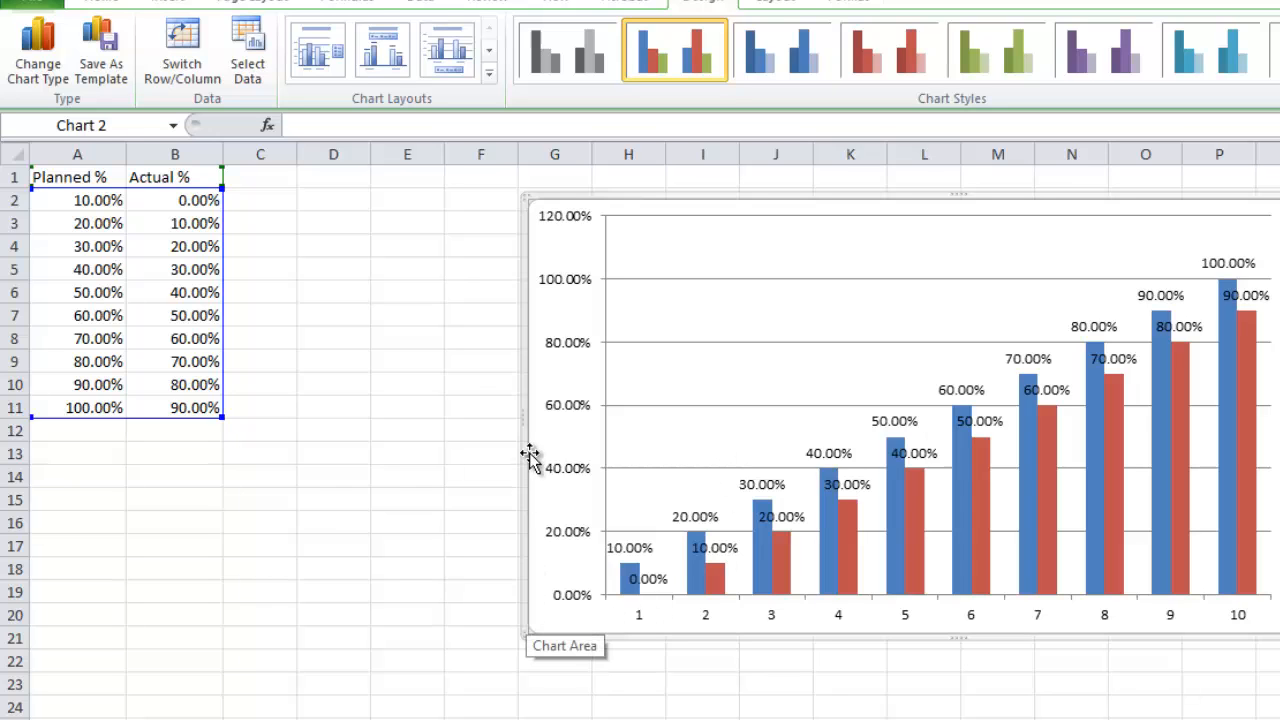
drag(527, 441, 419, 432)
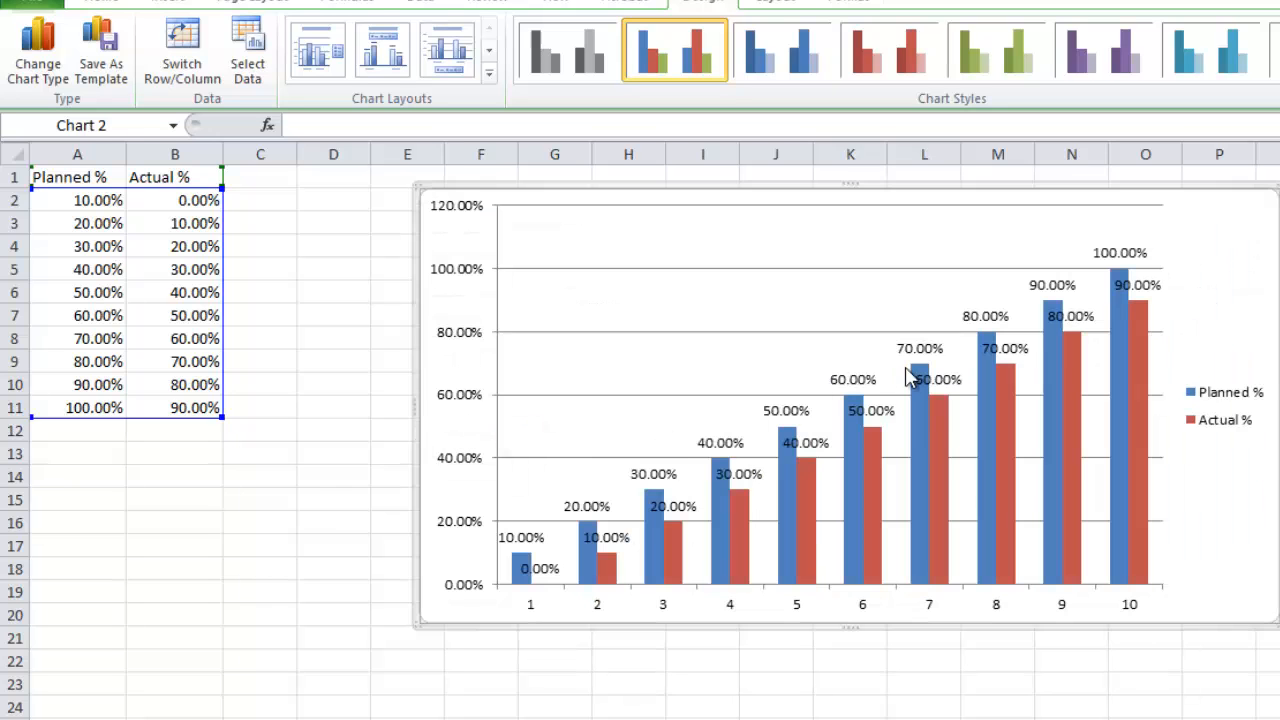
Format the Actual % series with a series overlap of -92% and a gap width of 82%.
right_click(940, 447)
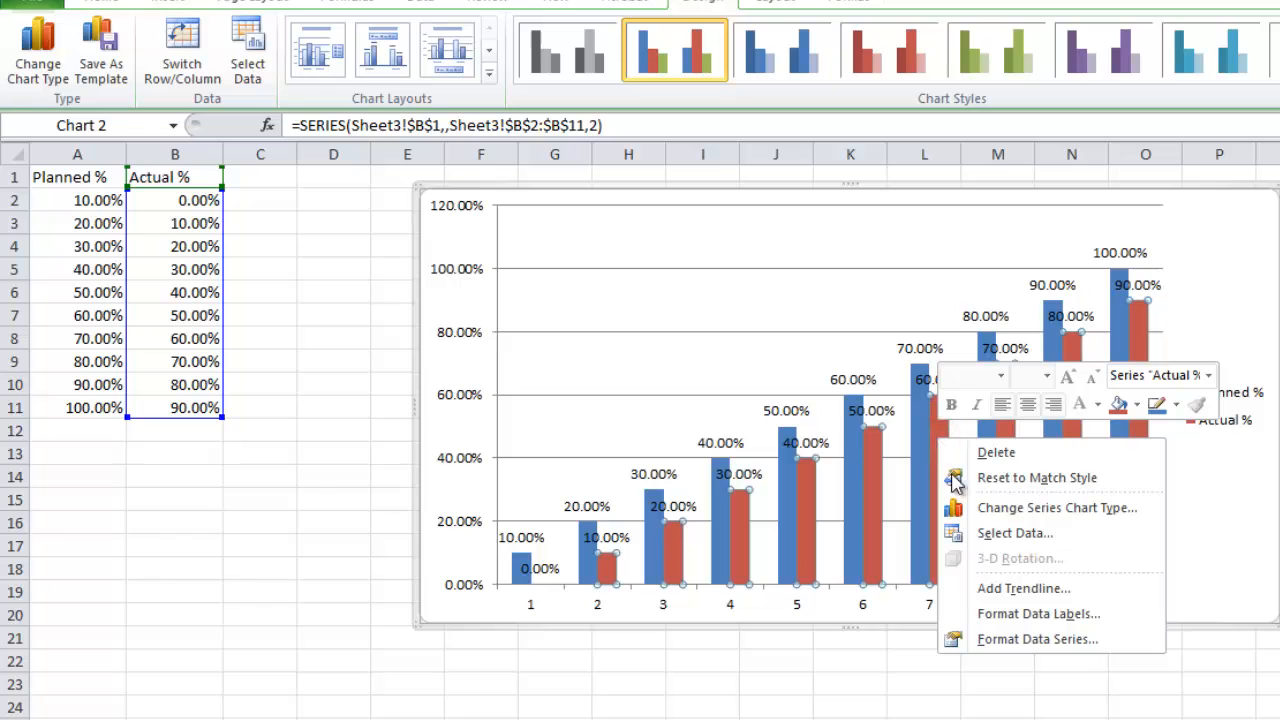
click(1093, 641)
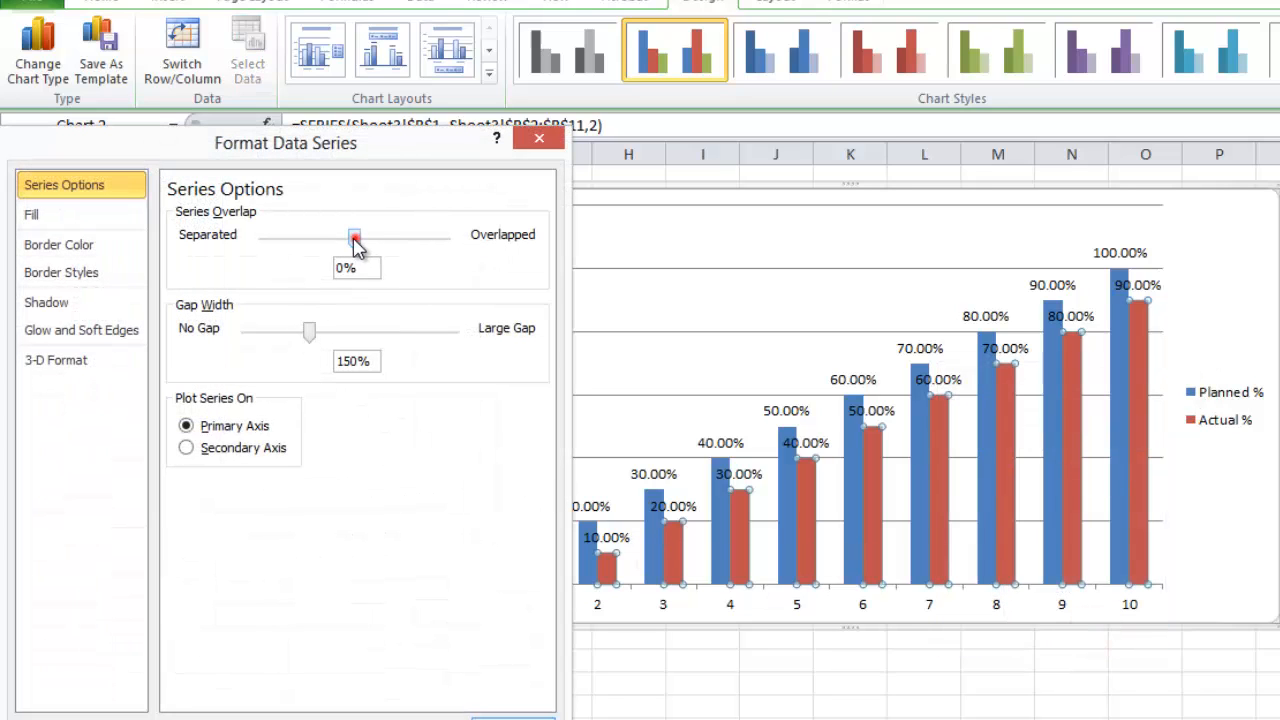
drag(358, 244, 276, 251)
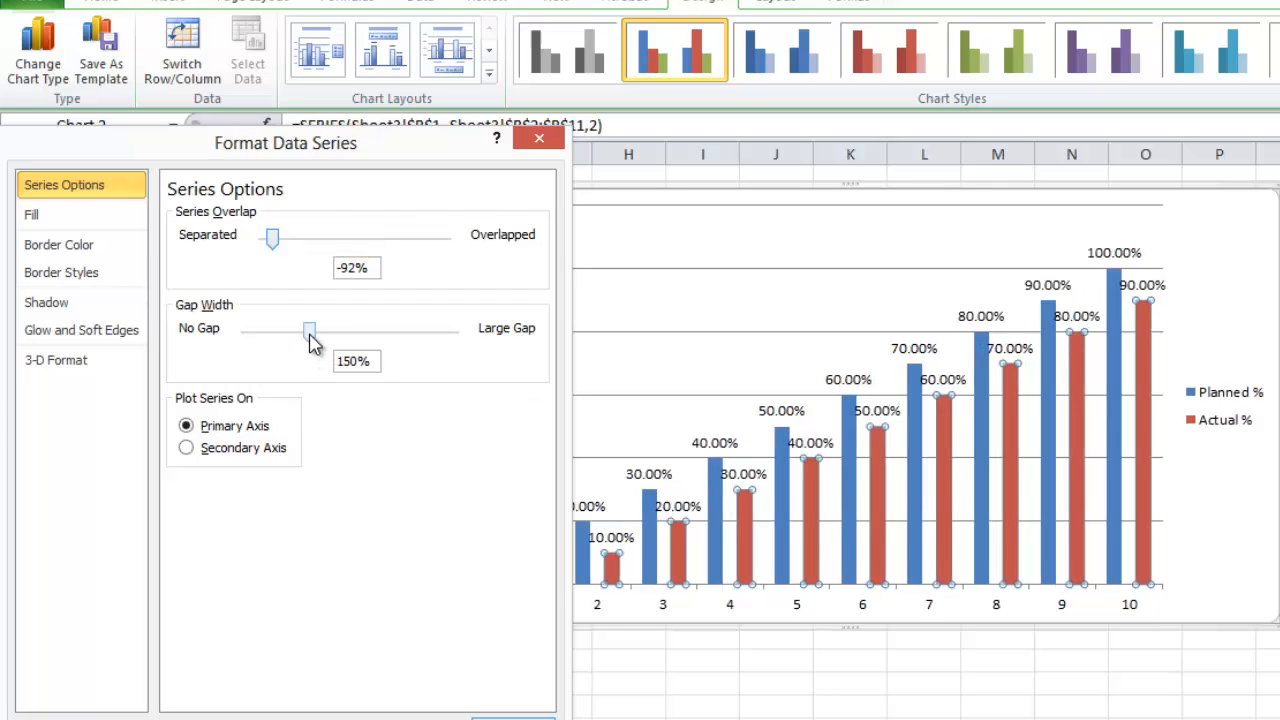
drag(310, 342, 283, 341)
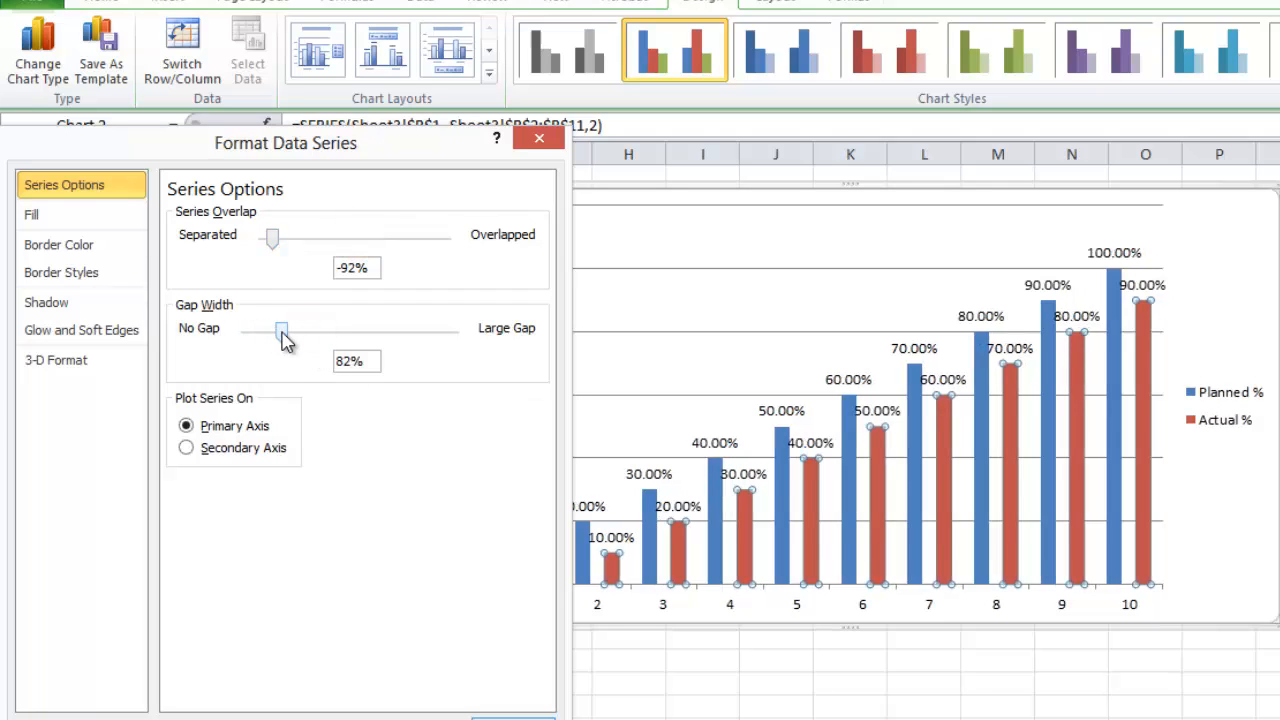
click(513, 717)
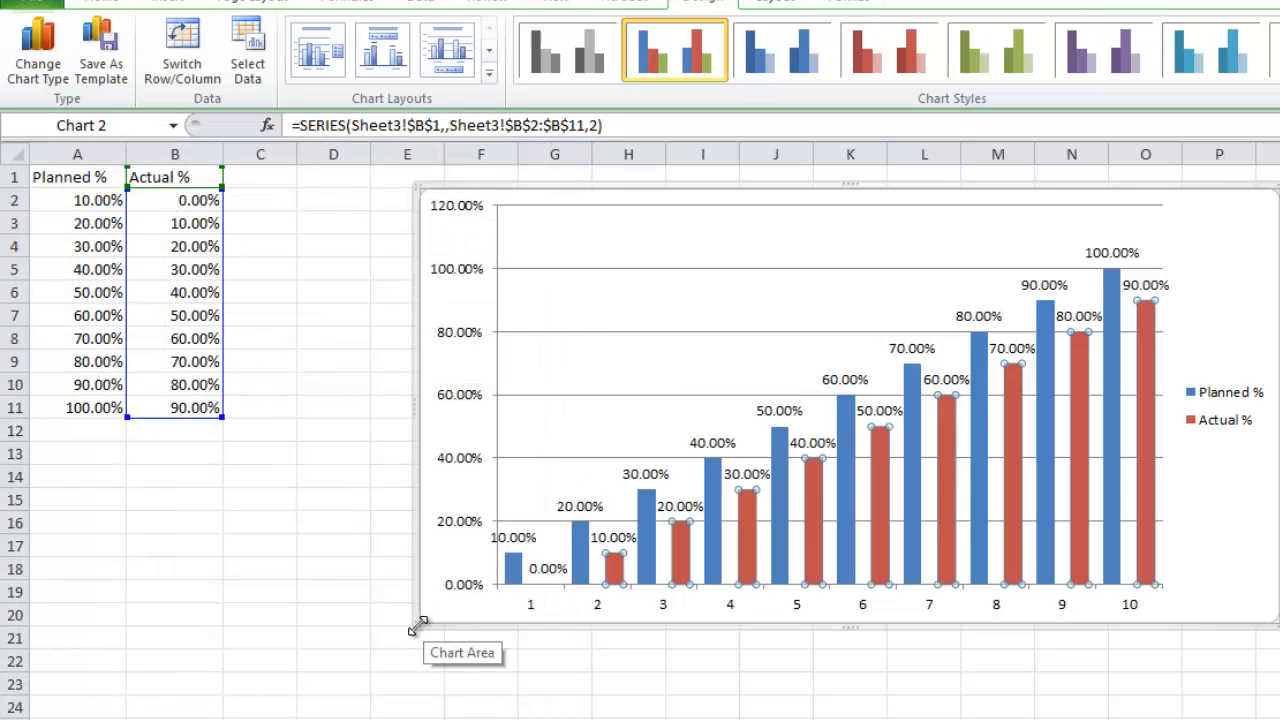
Enlarge the chart slightly from its lower-left corner and move the legend into the upper-left part of the plot area.
drag(421, 623, 398, 648)
click(1229, 412)
drag(1231, 415, 607, 275)
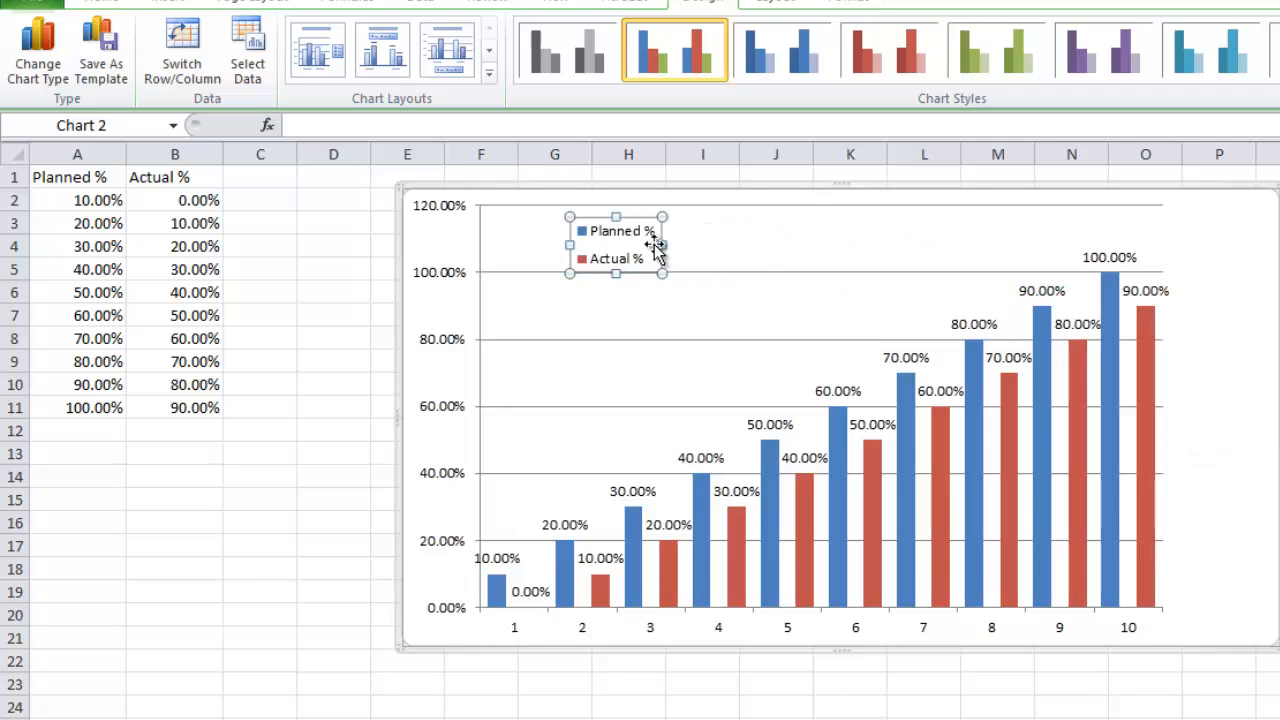
Widen the chart legend so the Planned % and Actual % entries sit side by side in one row.
drag(663, 243, 937, 245)
click(1238, 405)
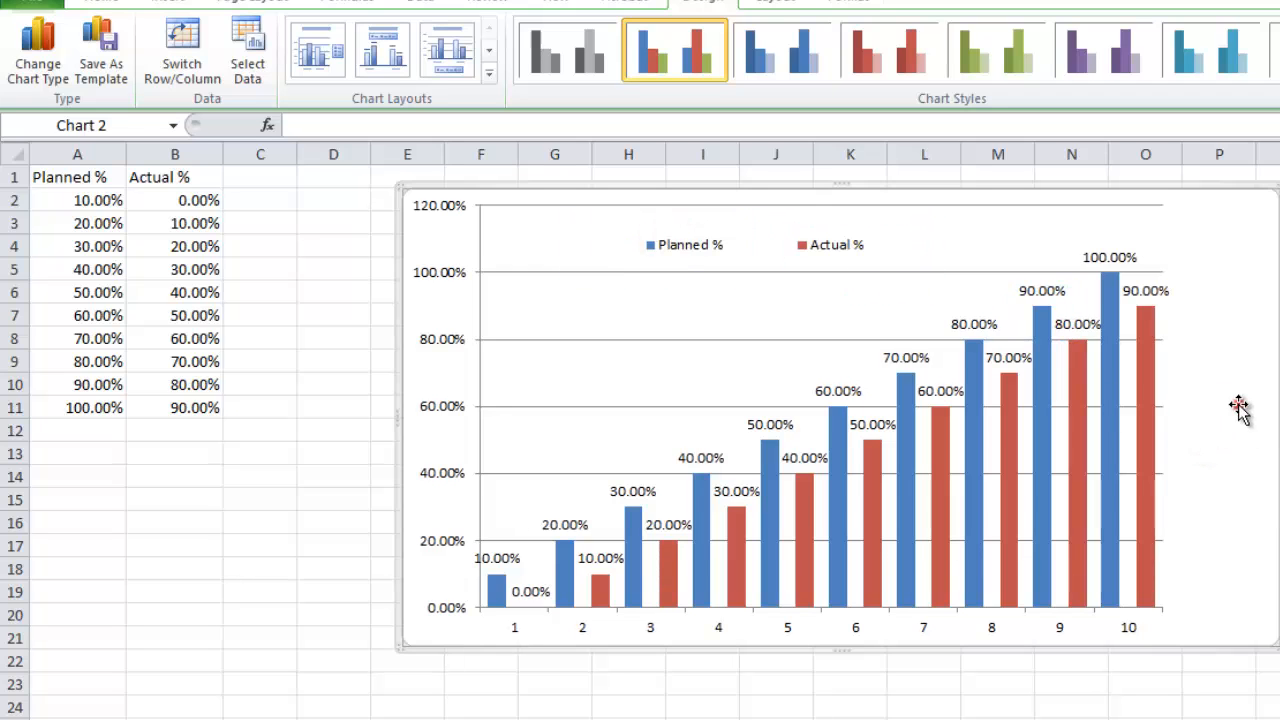
Format the Actual % series with a solid fill in standard red.
right_click(1142, 356)
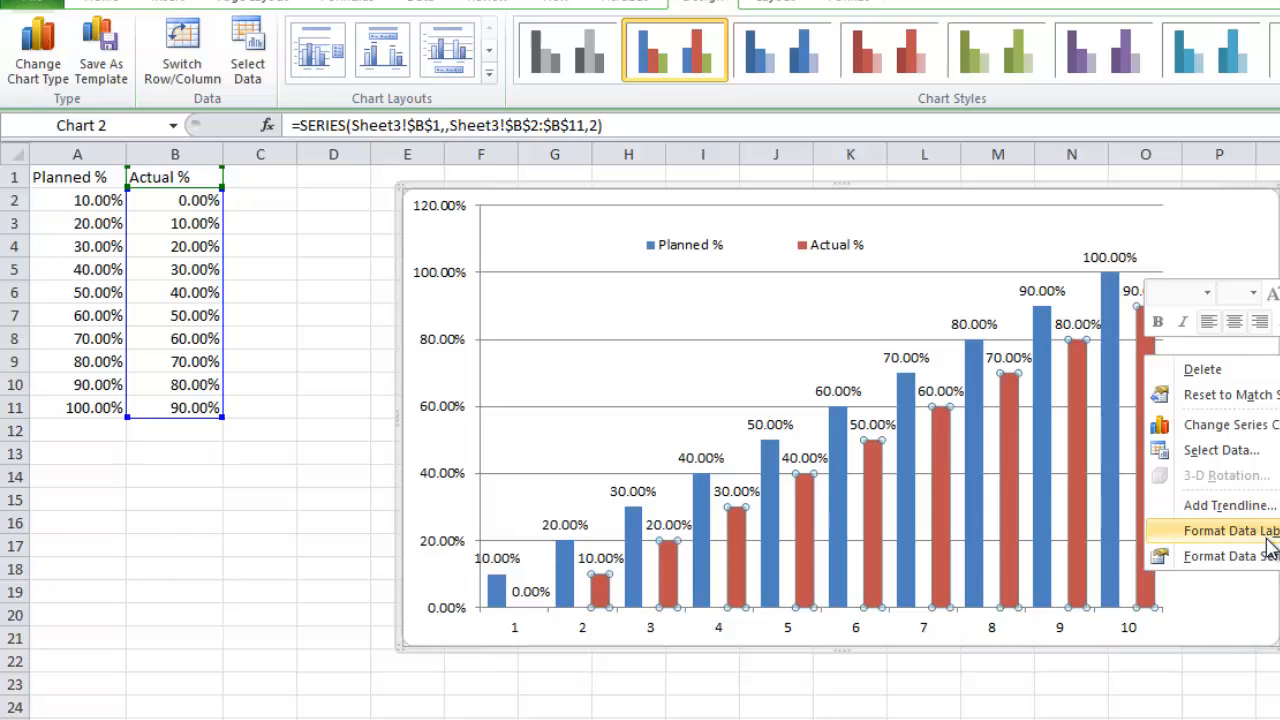
click(1266, 566)
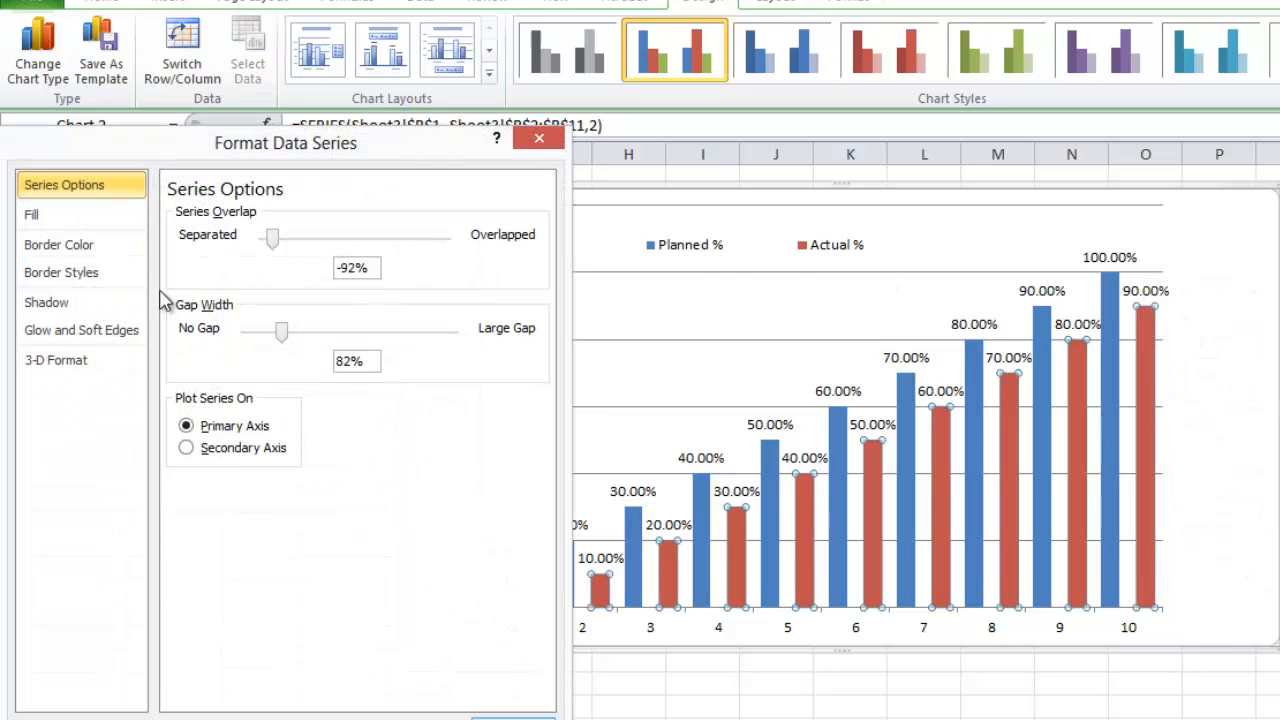
click(42, 214)
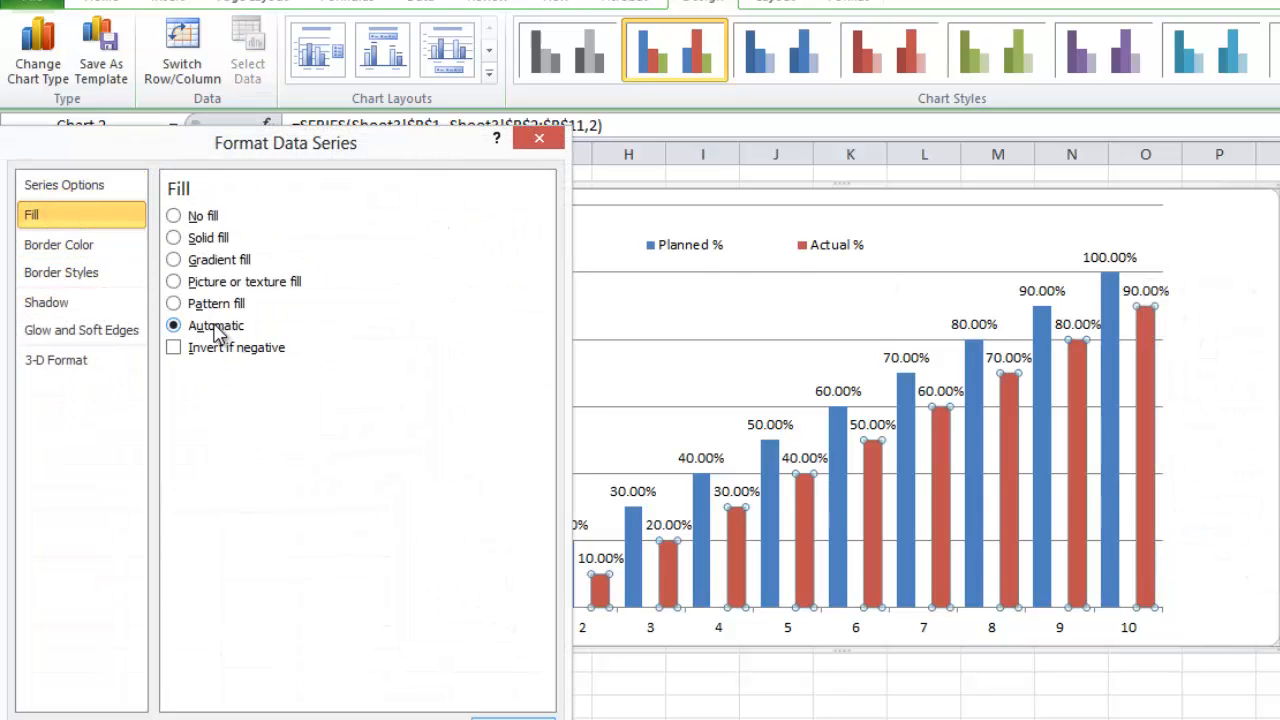
click(197, 239)
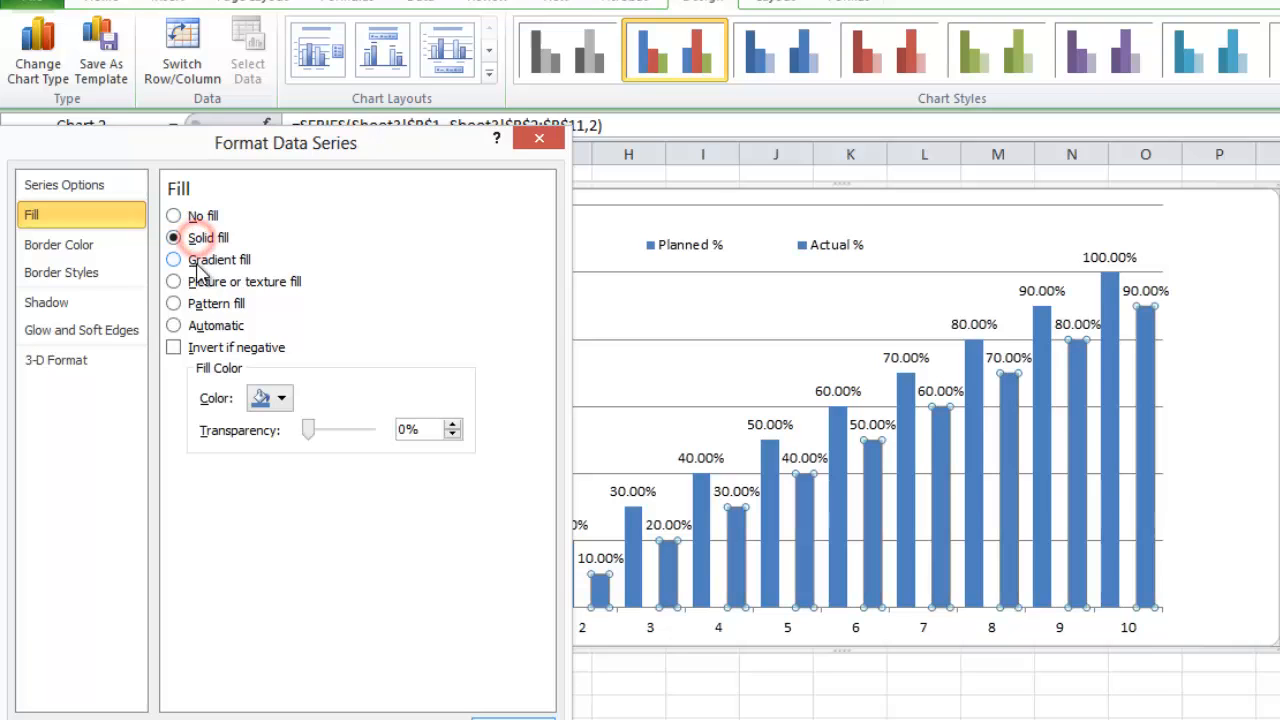
click(283, 399)
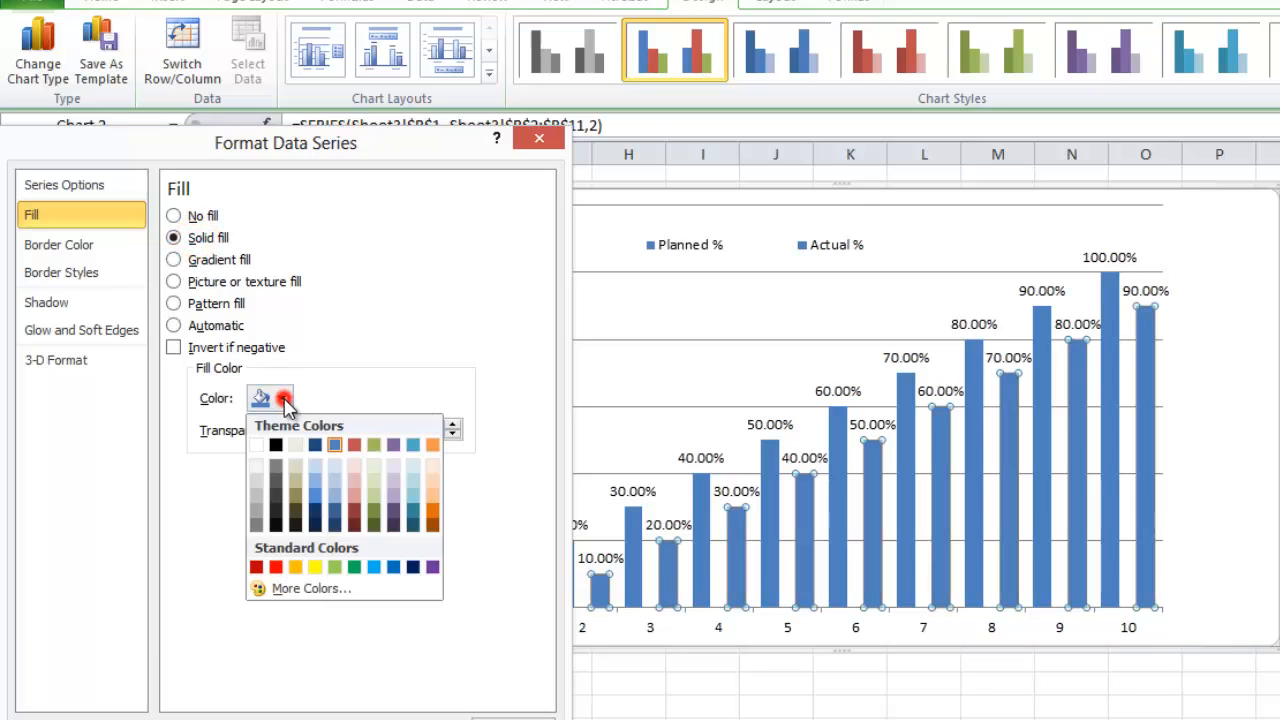
click(276, 568)
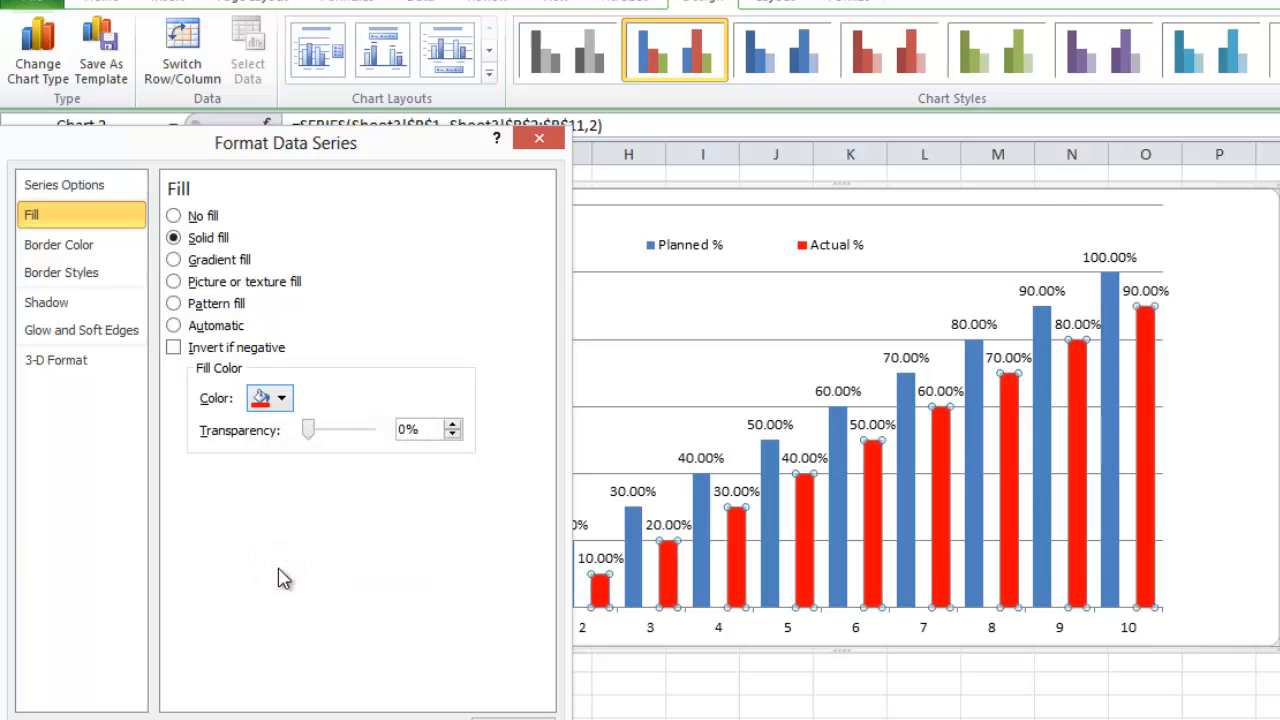
Try a lighter blue theme fill on the Actual % columns and replace it with light purple.
click(285, 400)
click(318, 500)
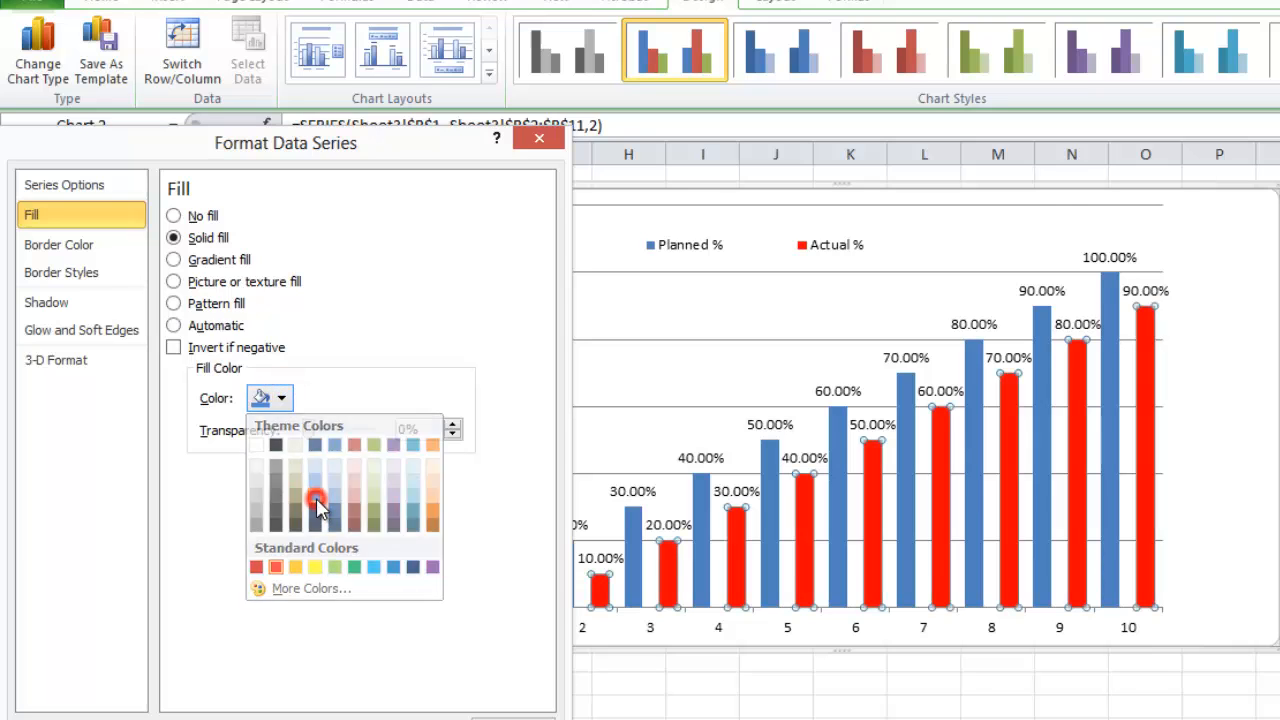
click(281, 399)
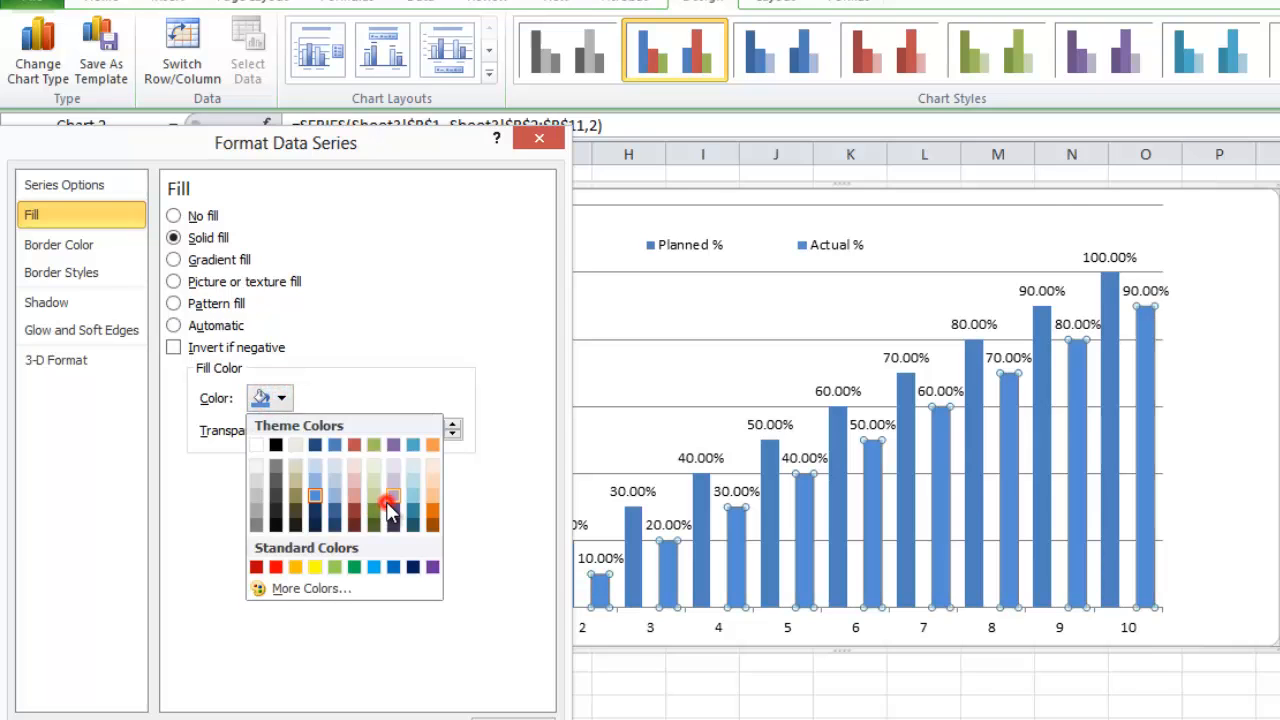
click(386, 502)
click(281, 398)
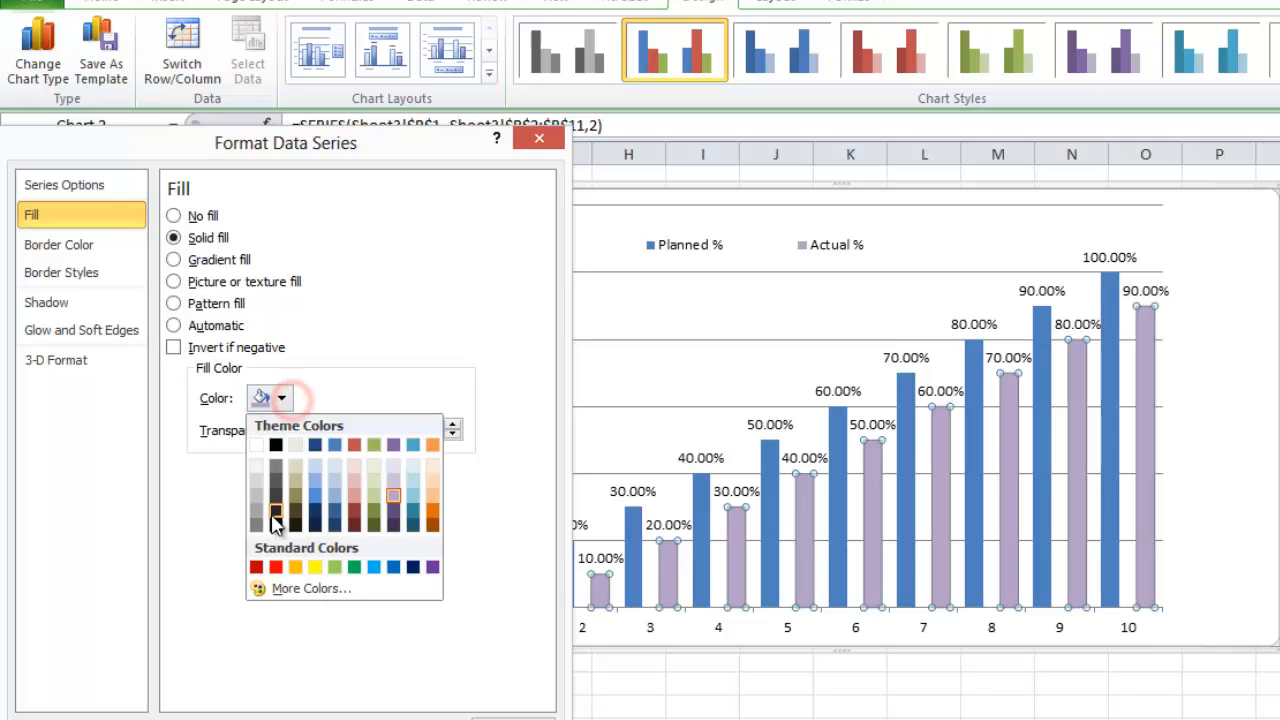